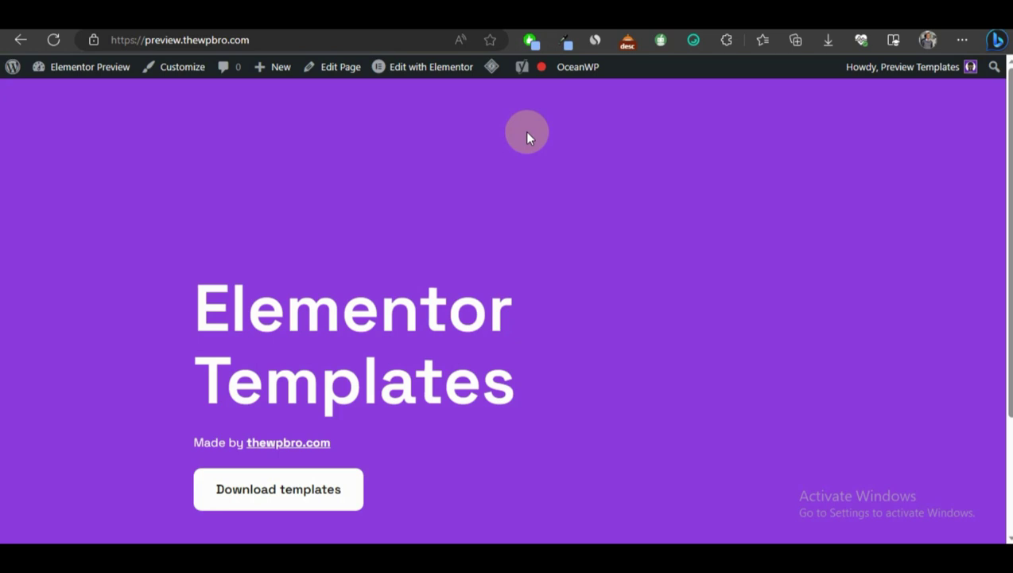
- Go to the site's admin dashboard and open the Quiz Categories page of Quiz Maker
mouse_move(91, 78)
click(86, 95)
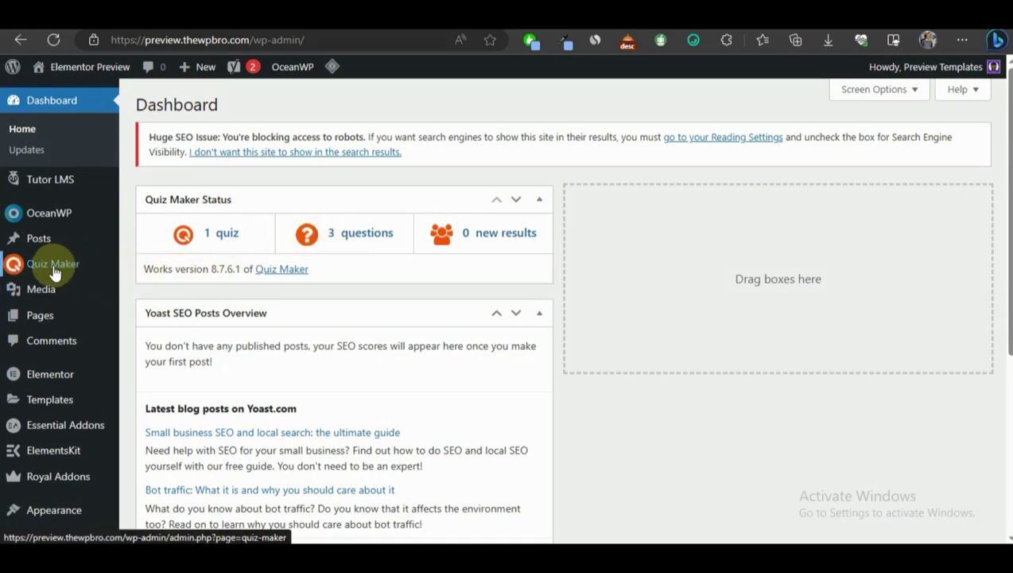
mouse_move(51, 271)
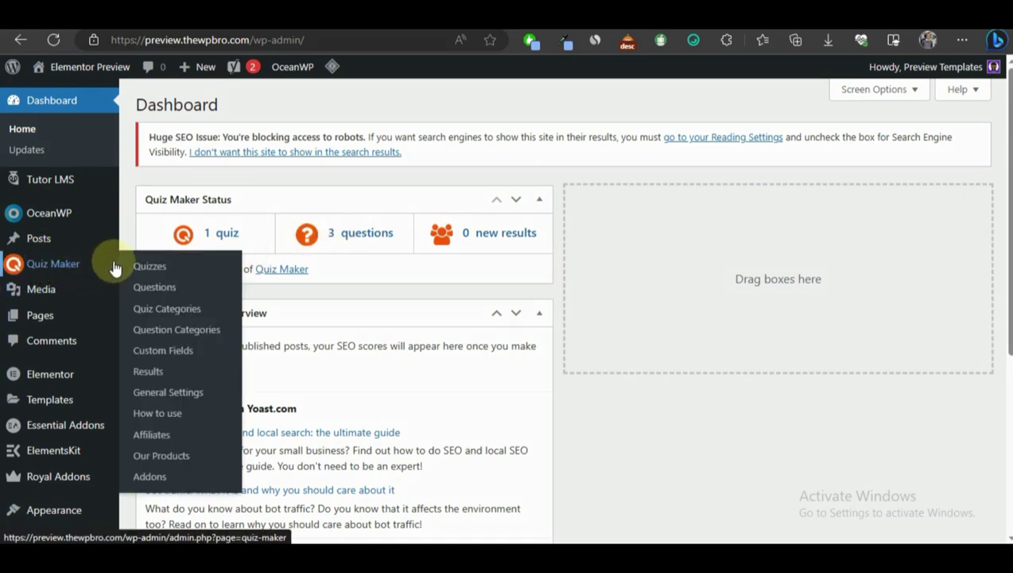
click(149, 310)
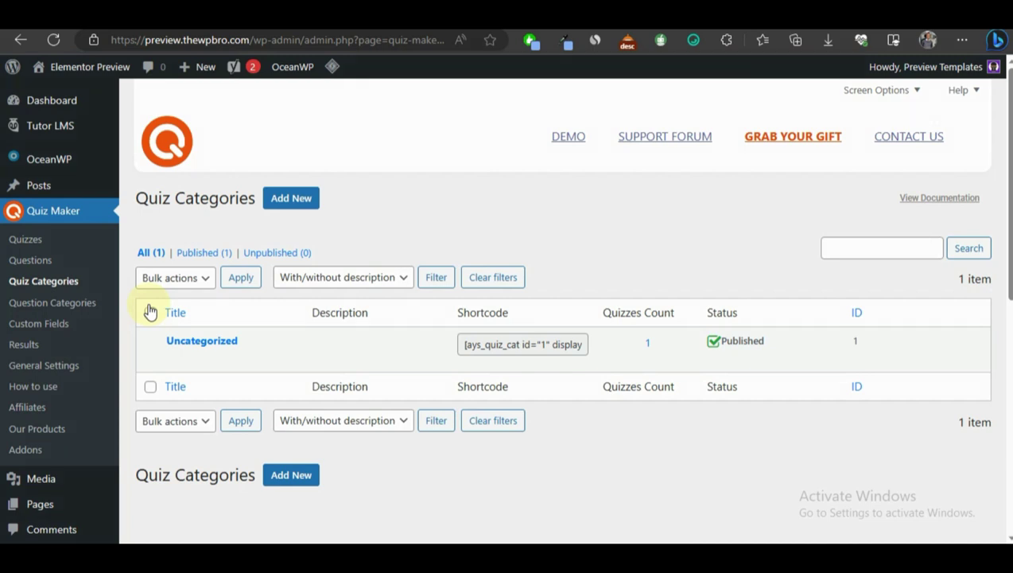
- Add a new quiz category titled Personality with Published status and save it
click(291, 201)
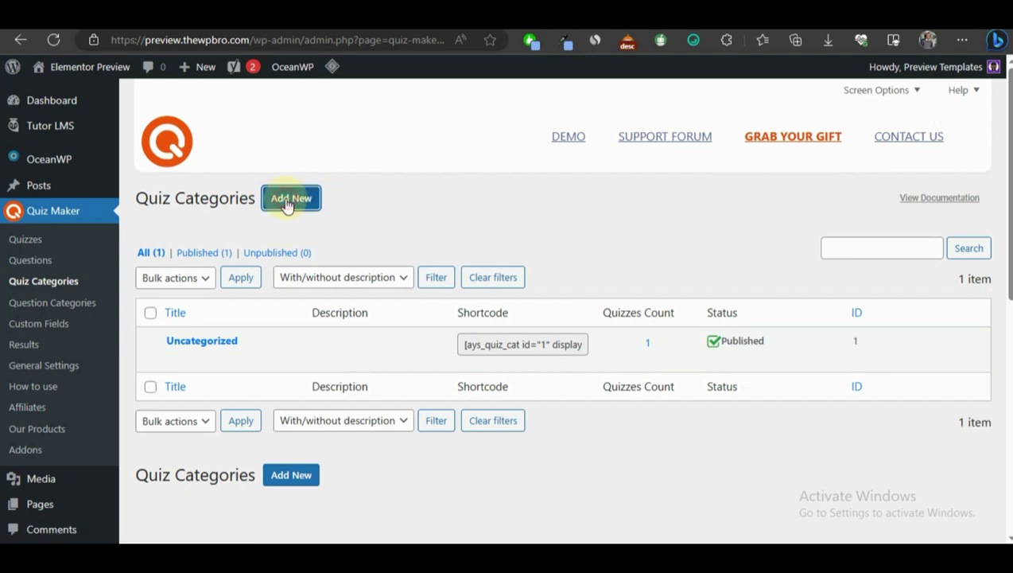
click(324, 253)
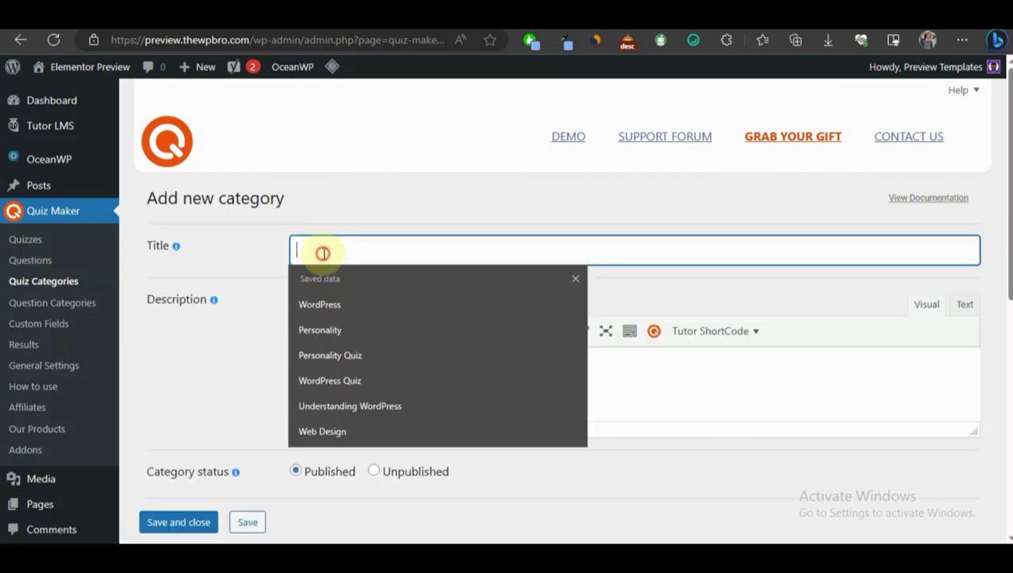
click(343, 331)
click(414, 366)
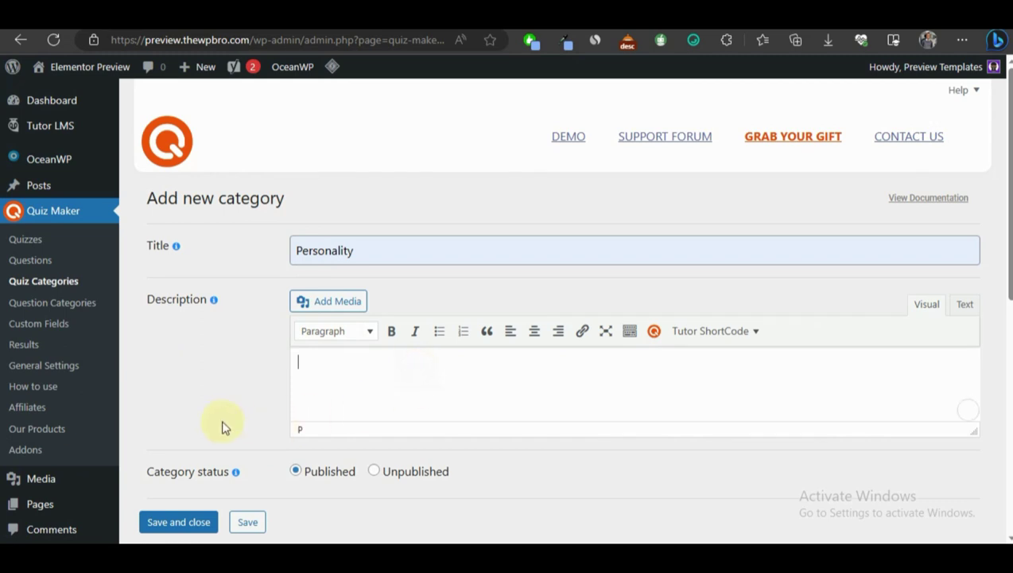
scroll(223, 428, down, 2)
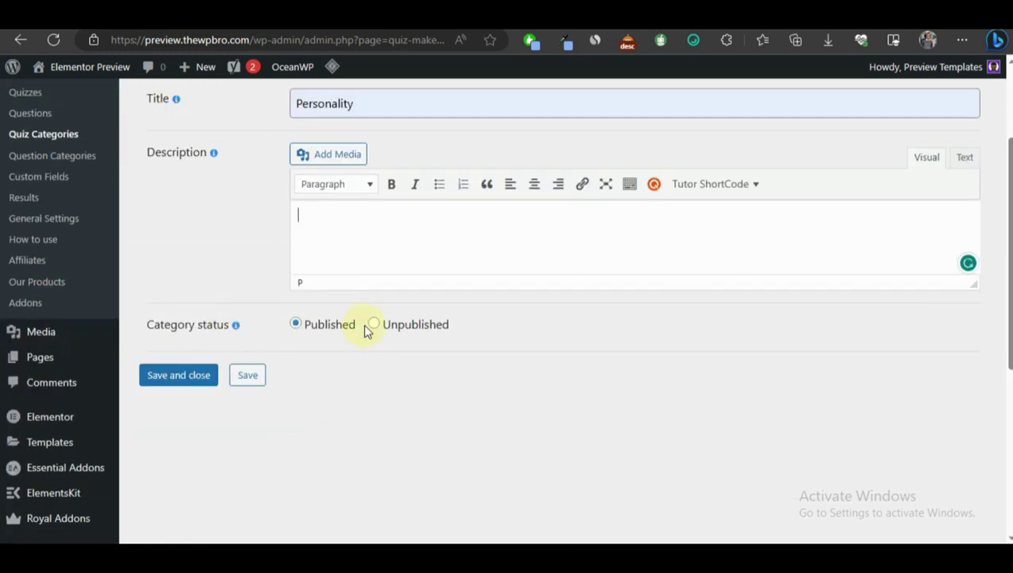
click(161, 388)
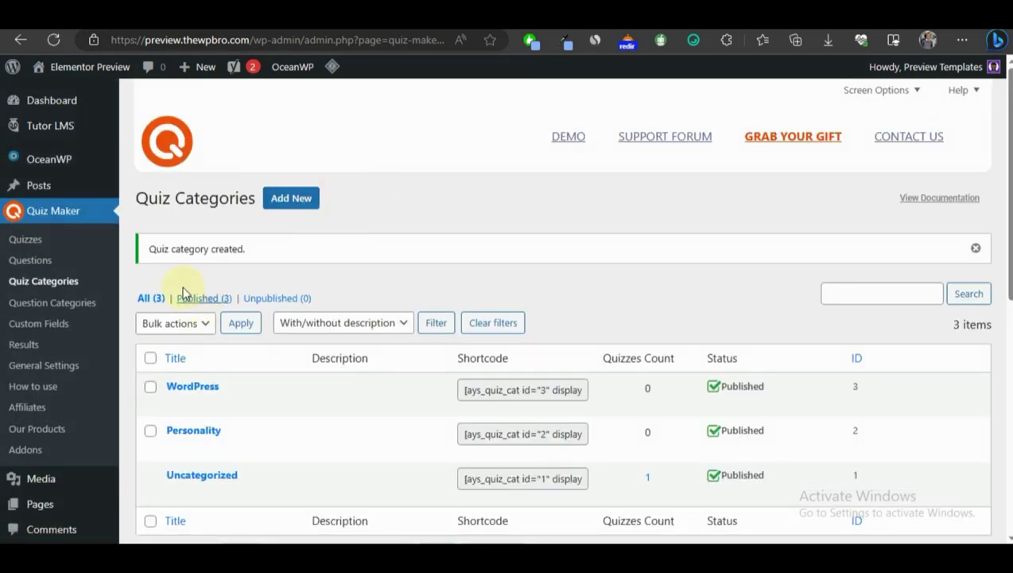
- Add a new question category titled Personality in Quiz Maker's question categories
click(77, 303)
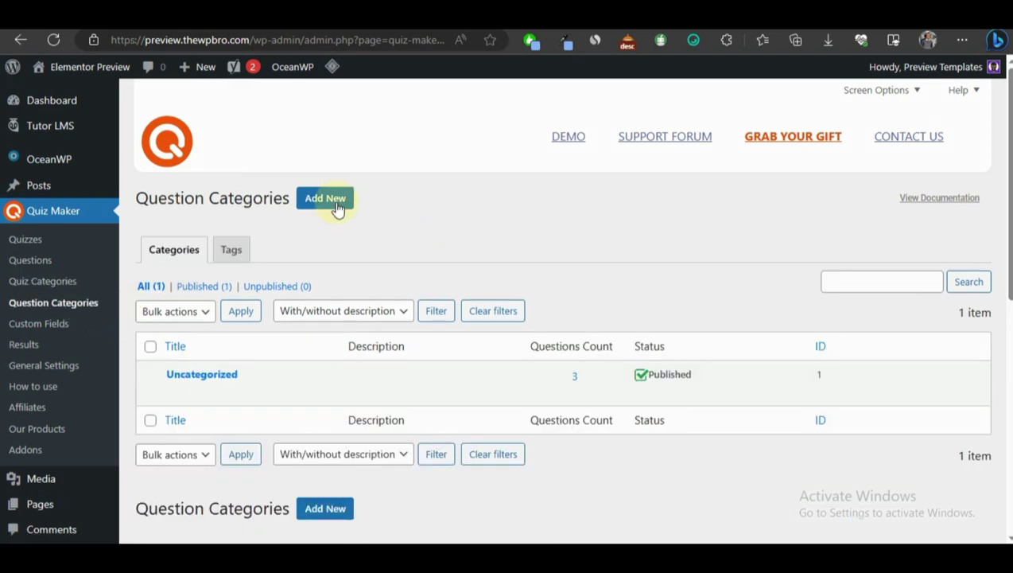
click(326, 199)
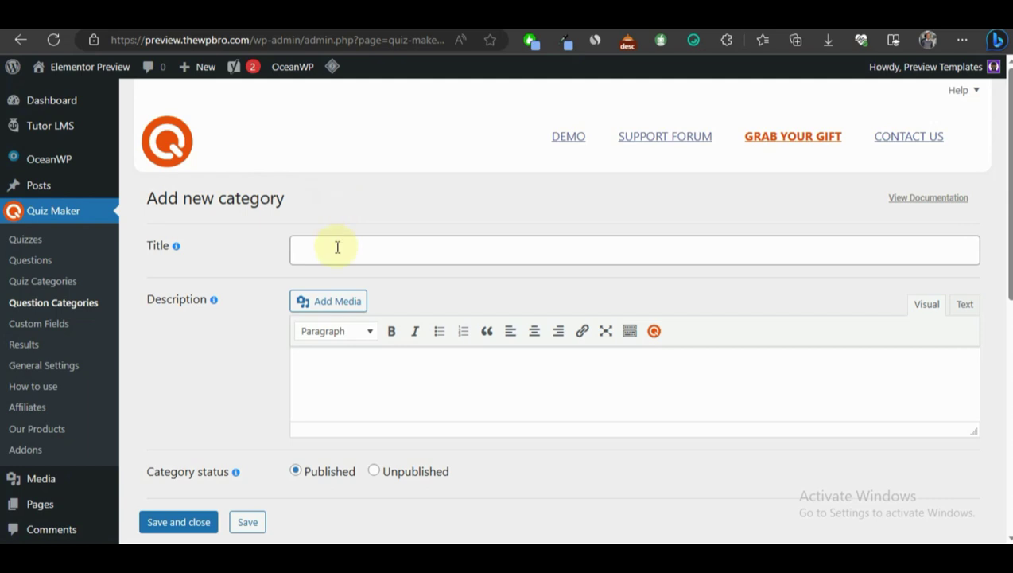
click(337, 247)
click(328, 356)
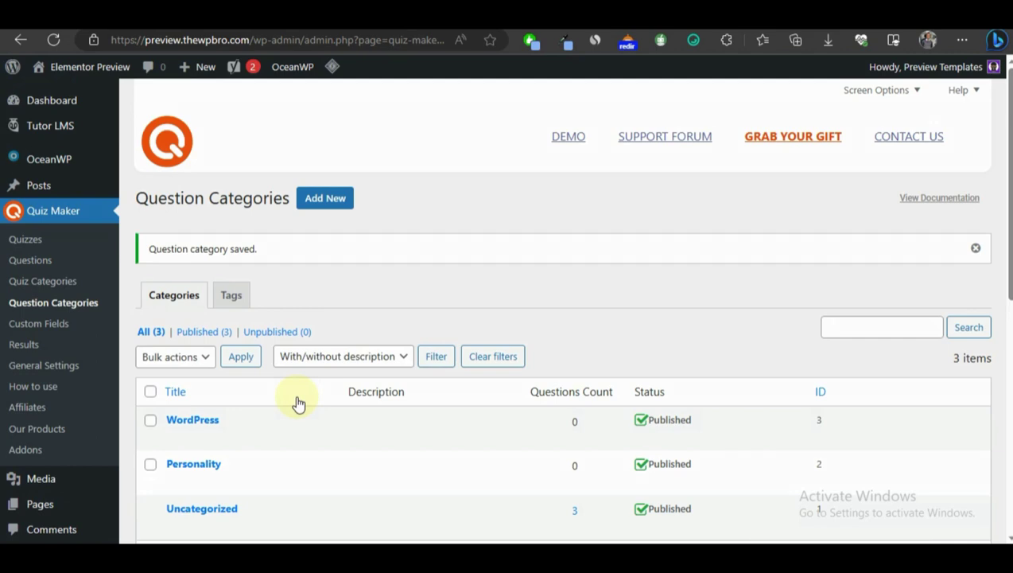
- Move all existing sample questions in Quiz Maker's question list to the trash
click(48, 261)
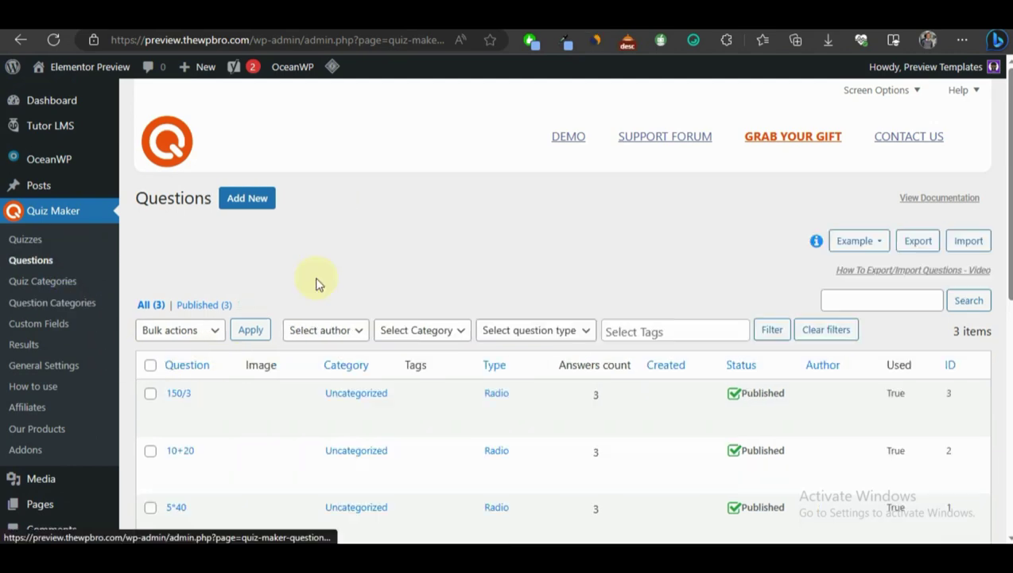
scroll(316, 282, down, 3)
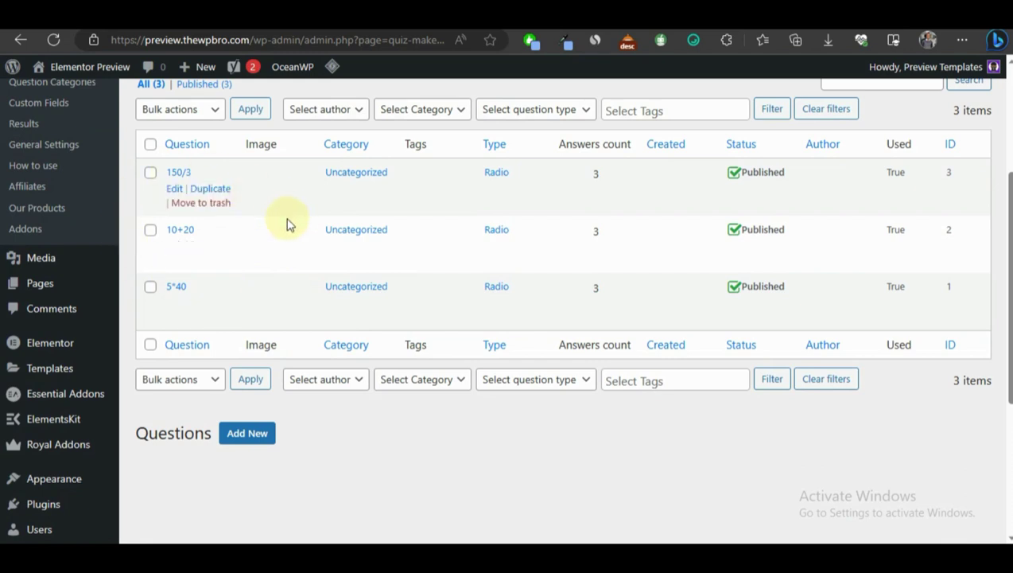
click(151, 144)
click(167, 109)
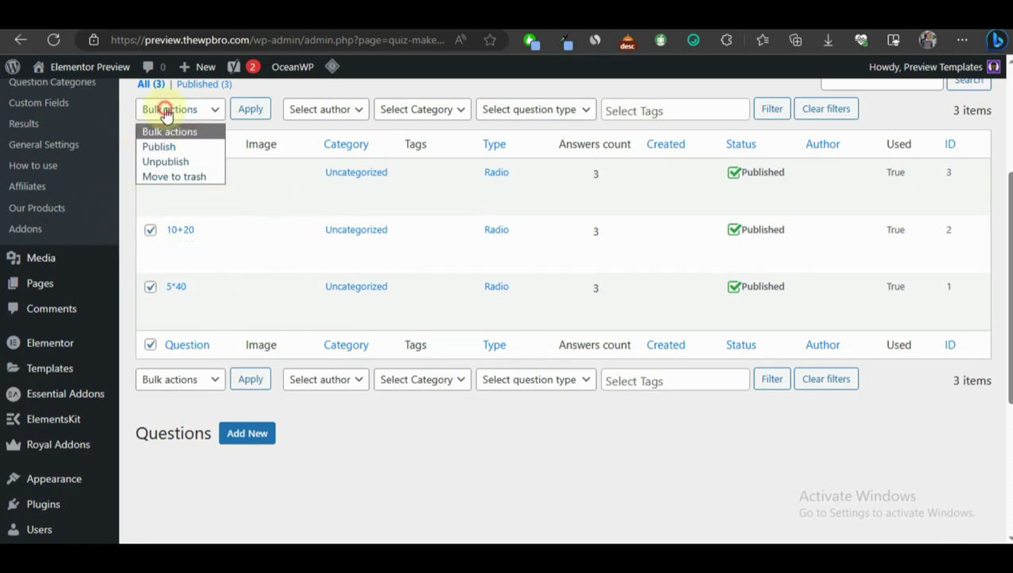
click(169, 174)
click(250, 110)
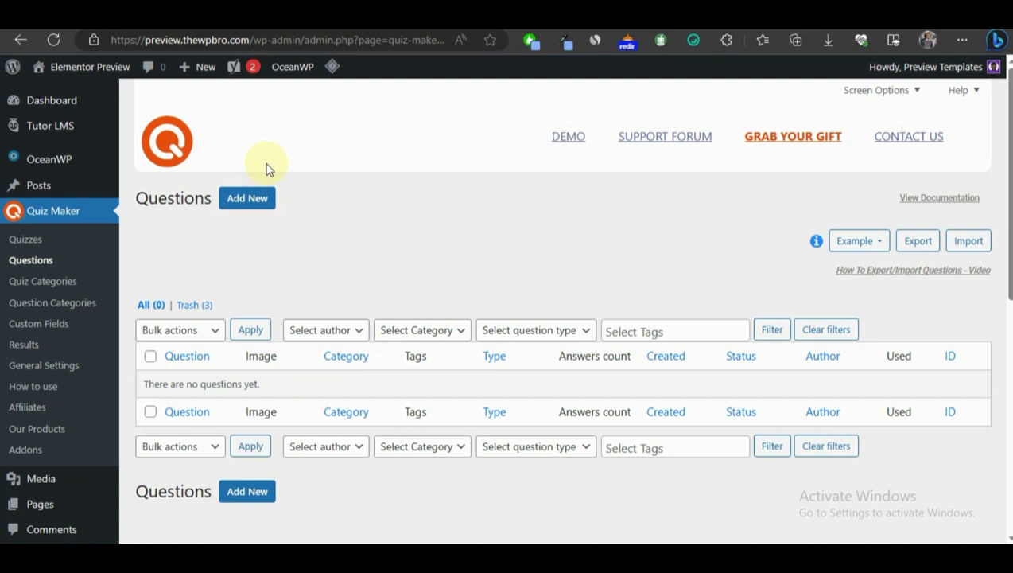
- Start a new question and copy in "Which activity do you enjoy the most in your free time?" from the Google Docs Questions document
click(253, 198)
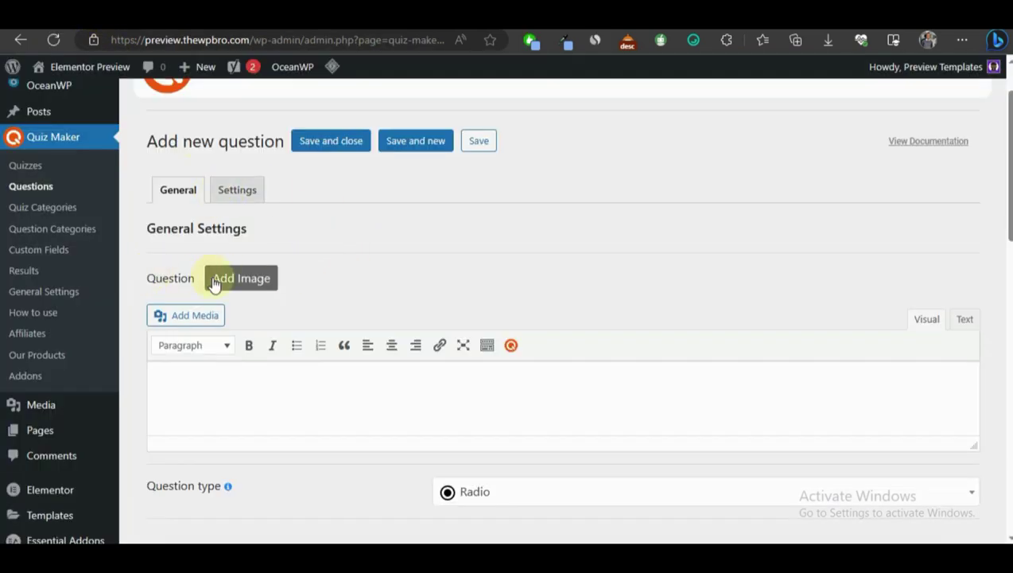
scroll(309, 246, down, 1)
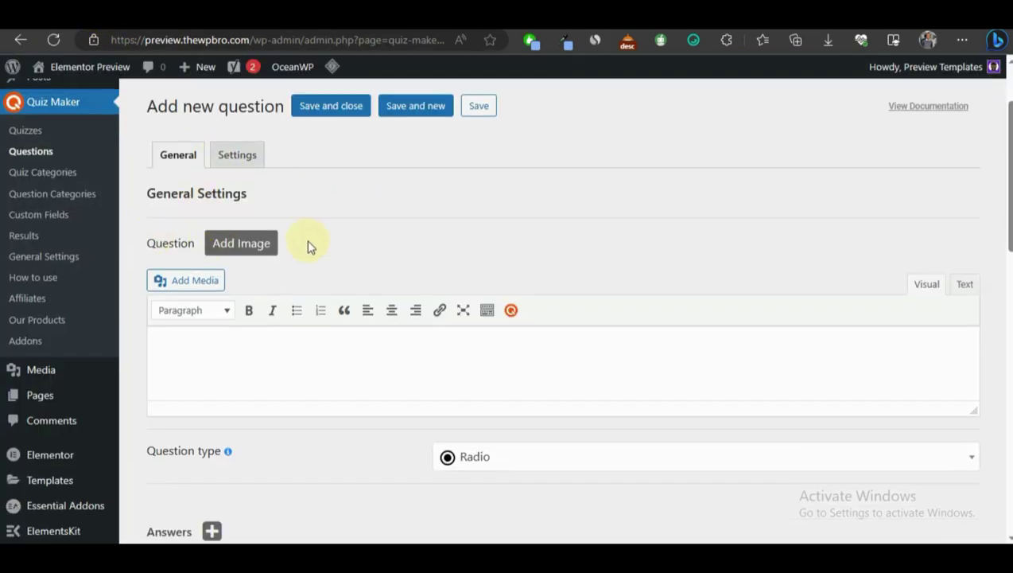
scroll(309, 246, down, 3)
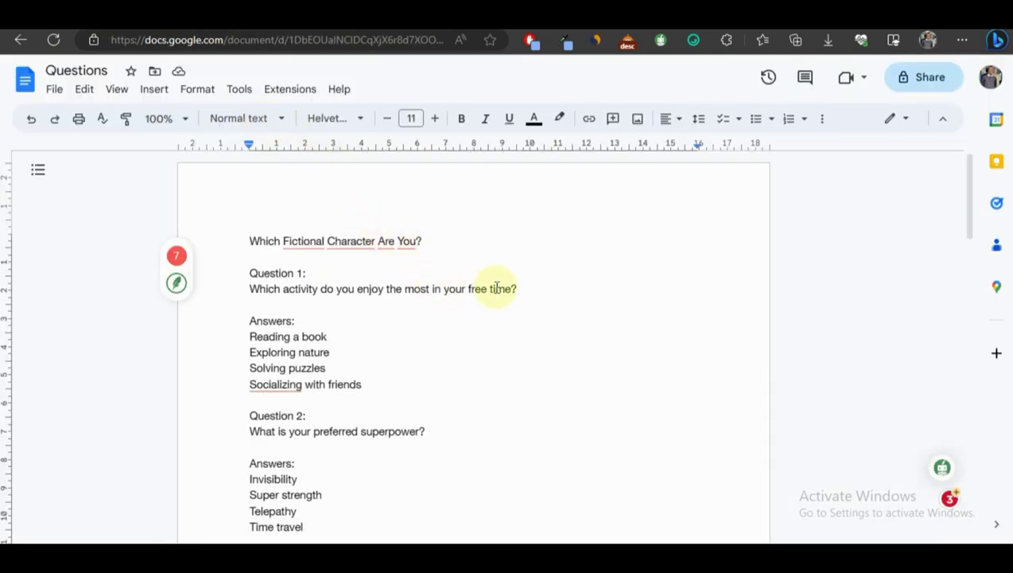
drag(526, 287, 246, 292)
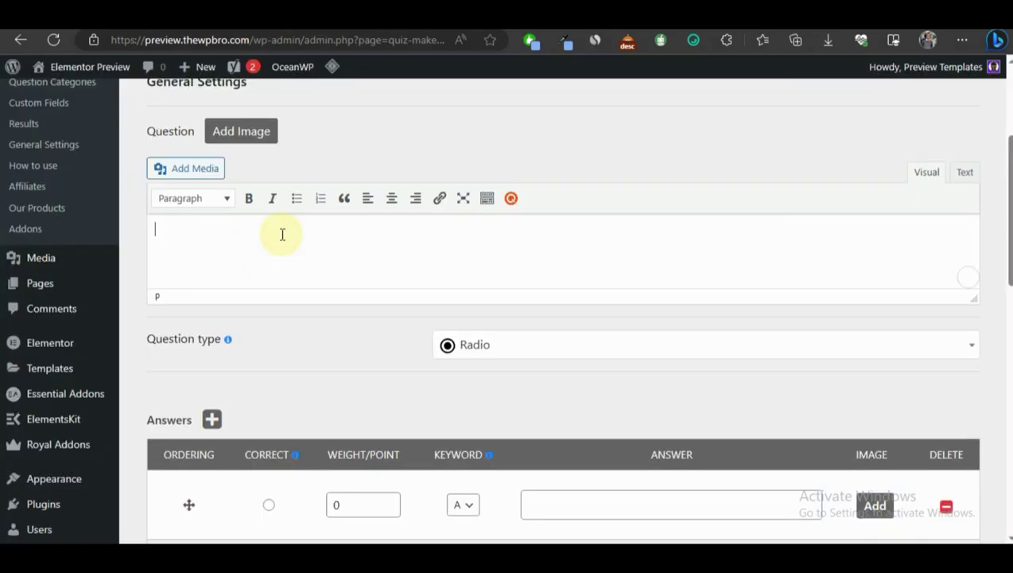
text(Which activity do you enjoy the most in your free time?)
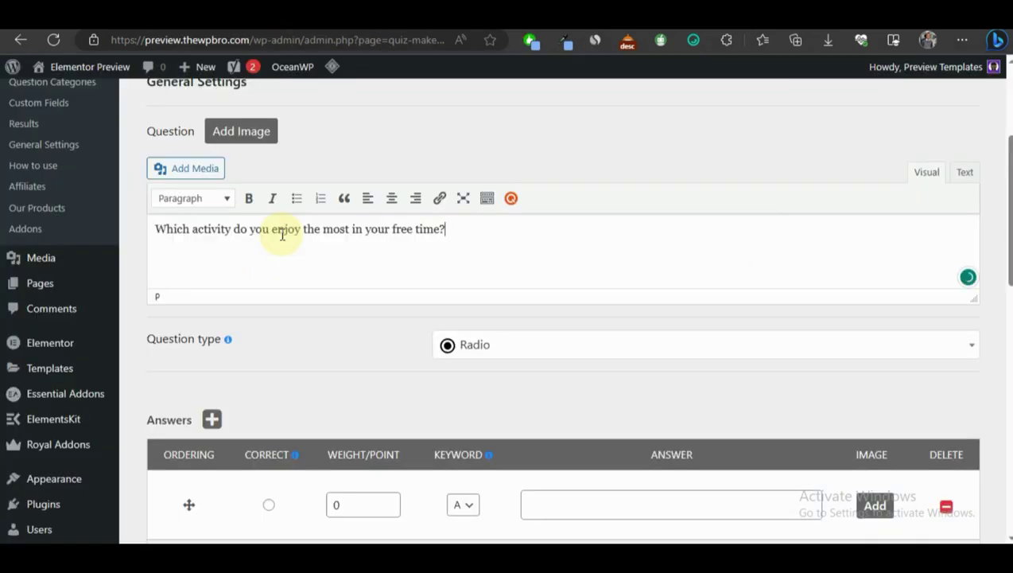
- Copy "Reading a book" and "Exploring nature" from the Google Docs document into the question's first two answers
scroll(586, 218, down, 3)
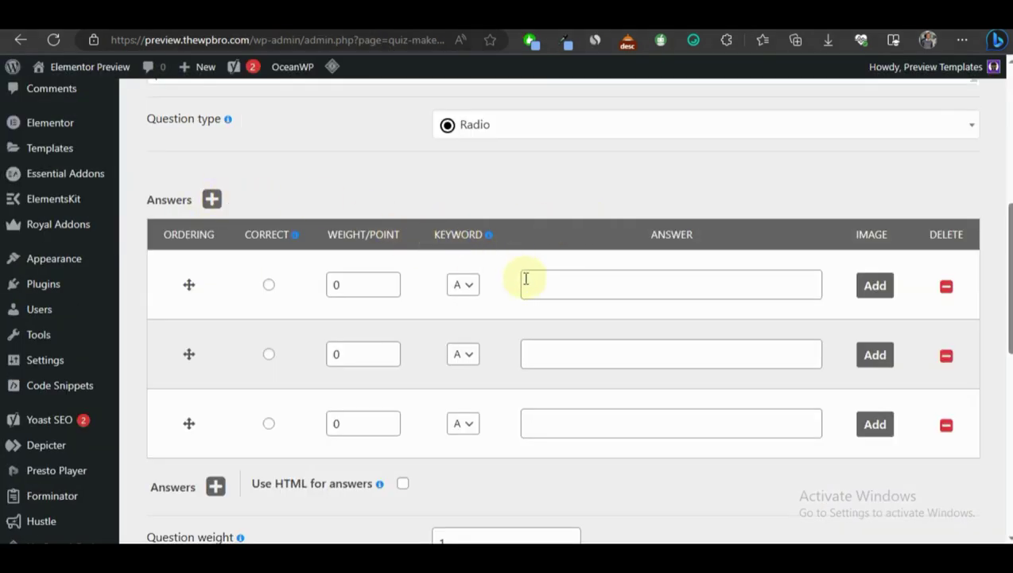
scroll(385, 199, up, 4)
scroll(558, 271, down, 5)
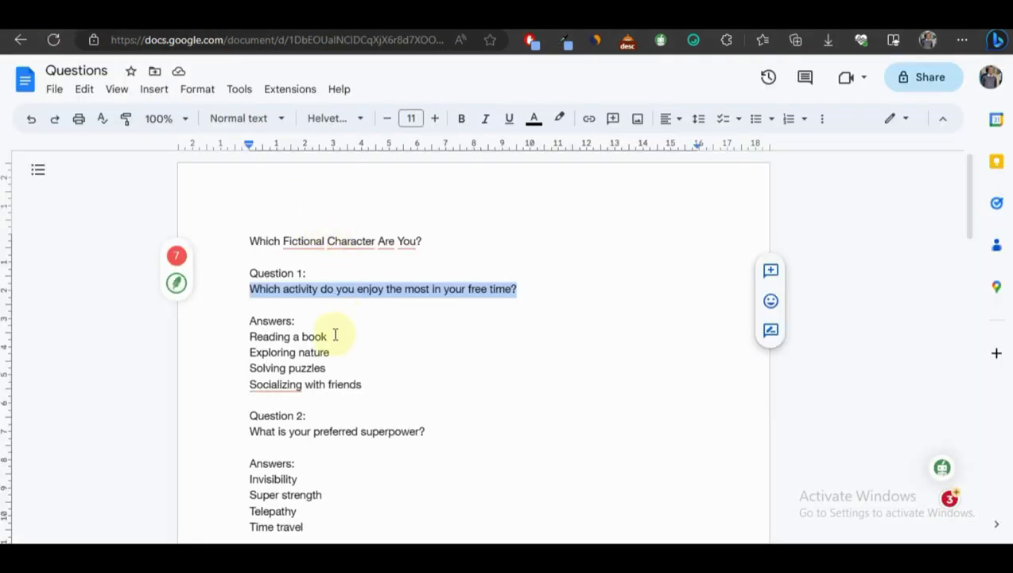
drag(327, 337, 252, 342)
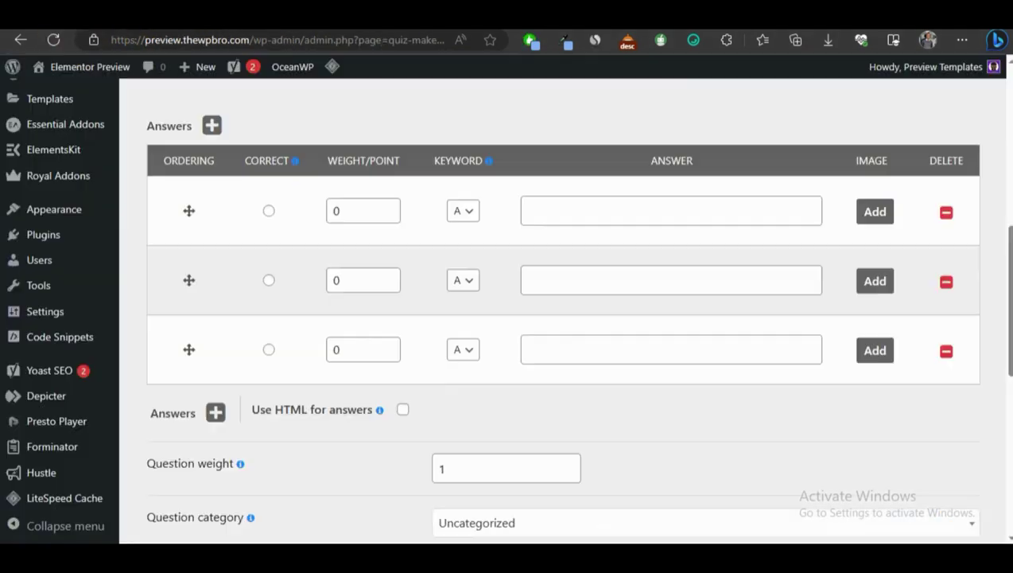
text(Reading a book)
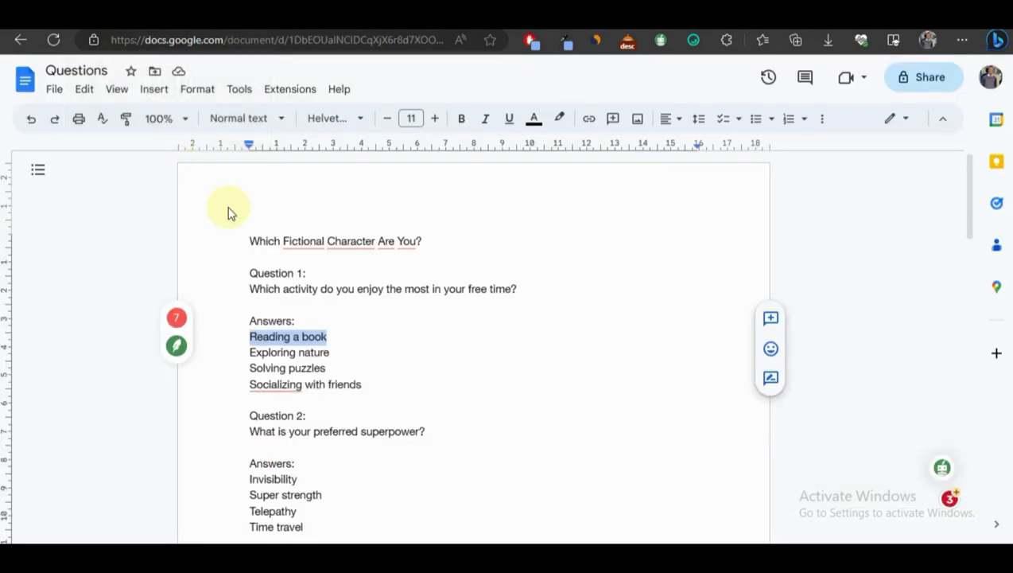
drag(329, 351, 248, 351)
key(ctrl+c)
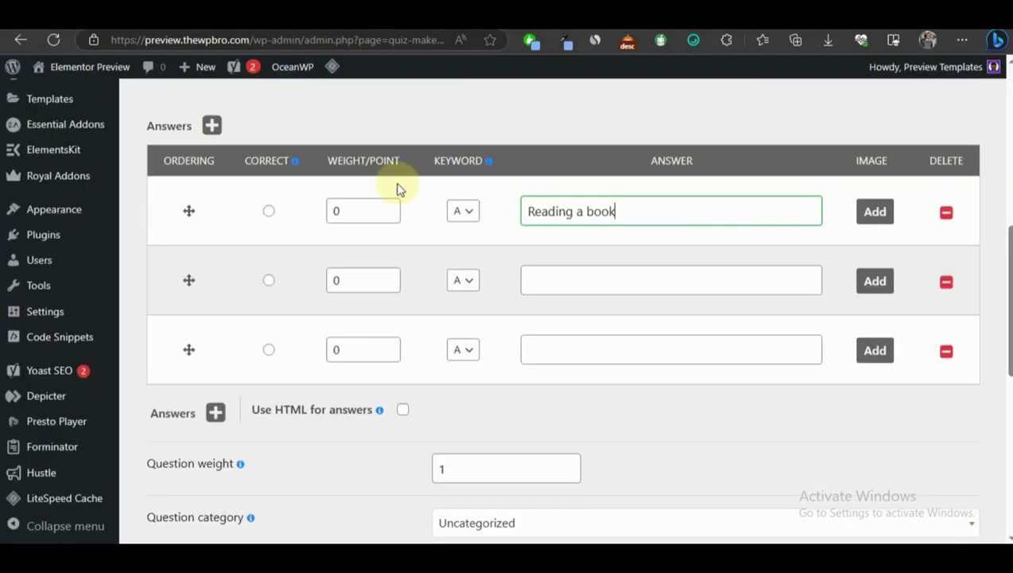
click(603, 269)
key(ctrl+v)
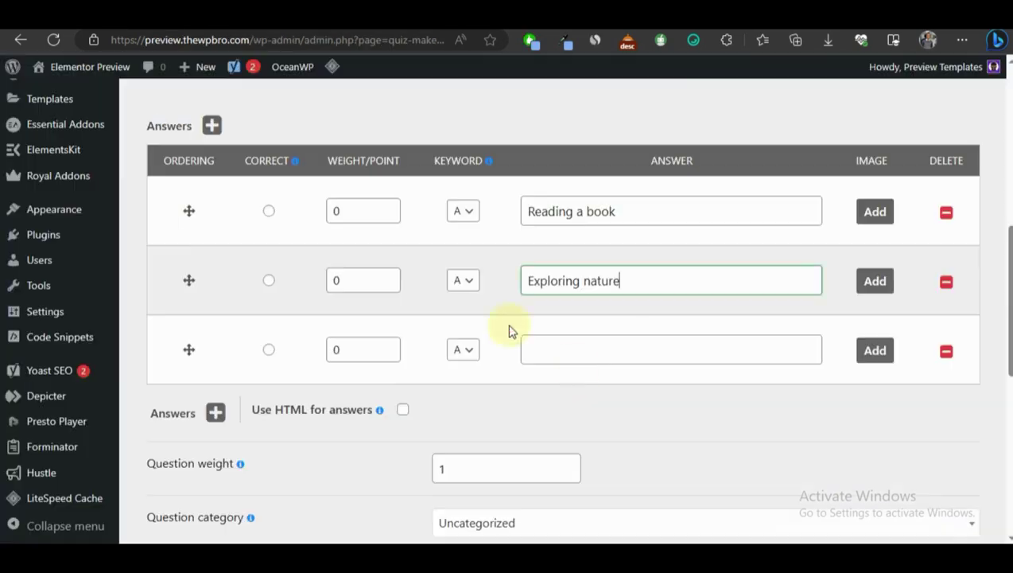
- Fill in the third answer as "Solving puzzles" and a fourth answer as "Socializing with friends"
click(556, 350)
text(Solving puzzles)
click(569, 422)
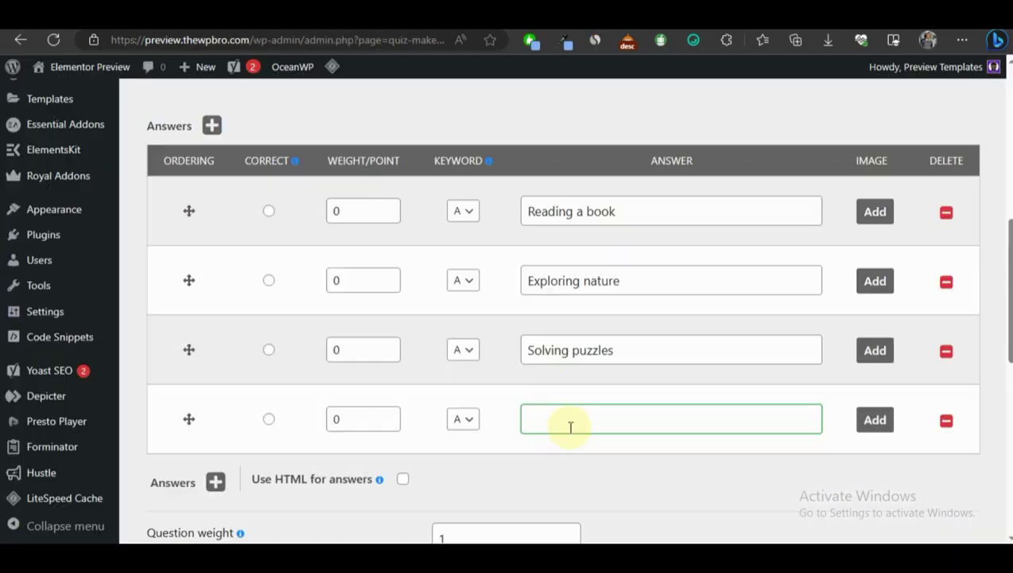
text(Socializing with friends)
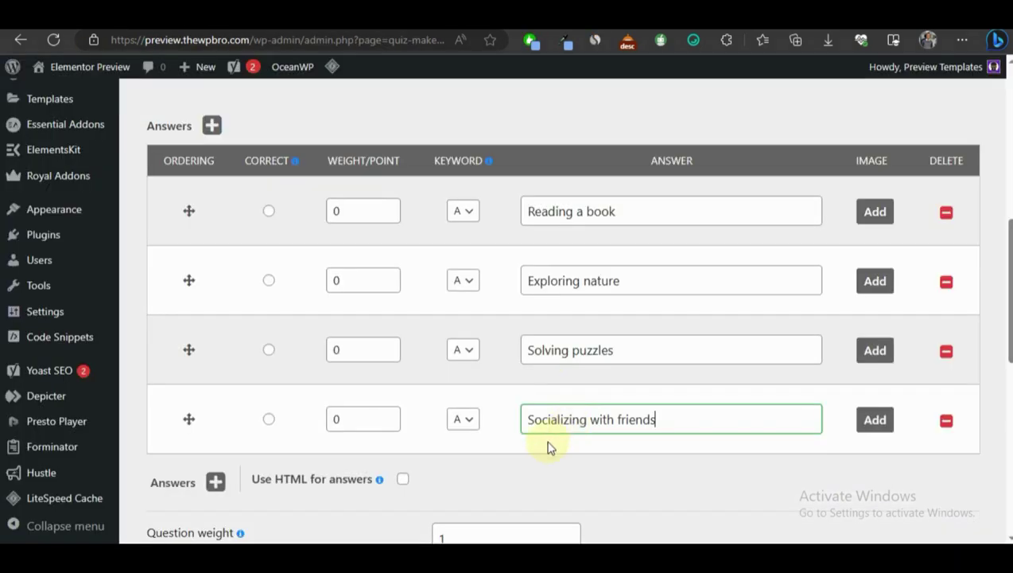
- Review the question with its answers, and examine the remaining questions and the possible character results in the Google Docs document
scroll(430, 301, up, 7)
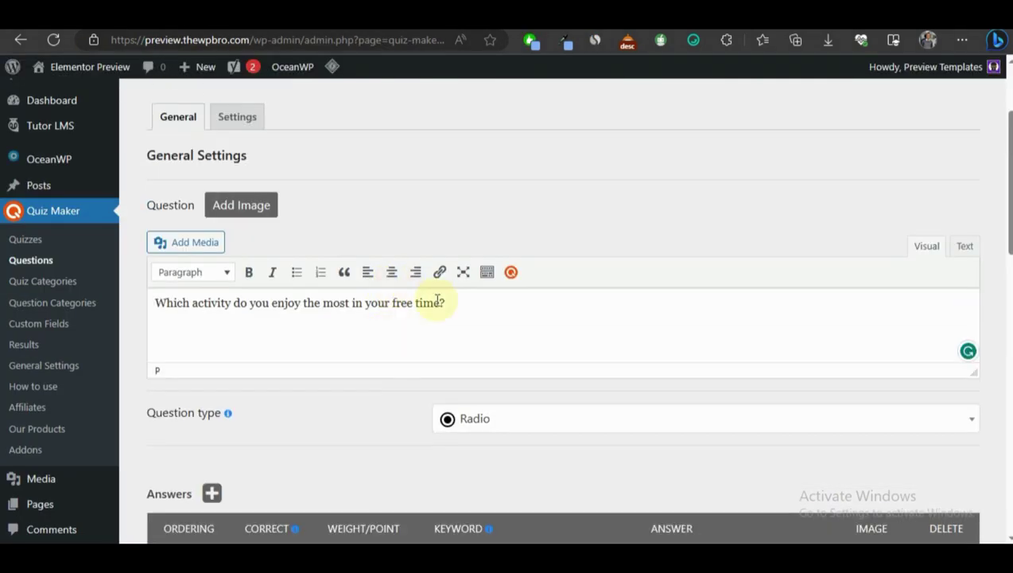
scroll(460, 306, down, 7)
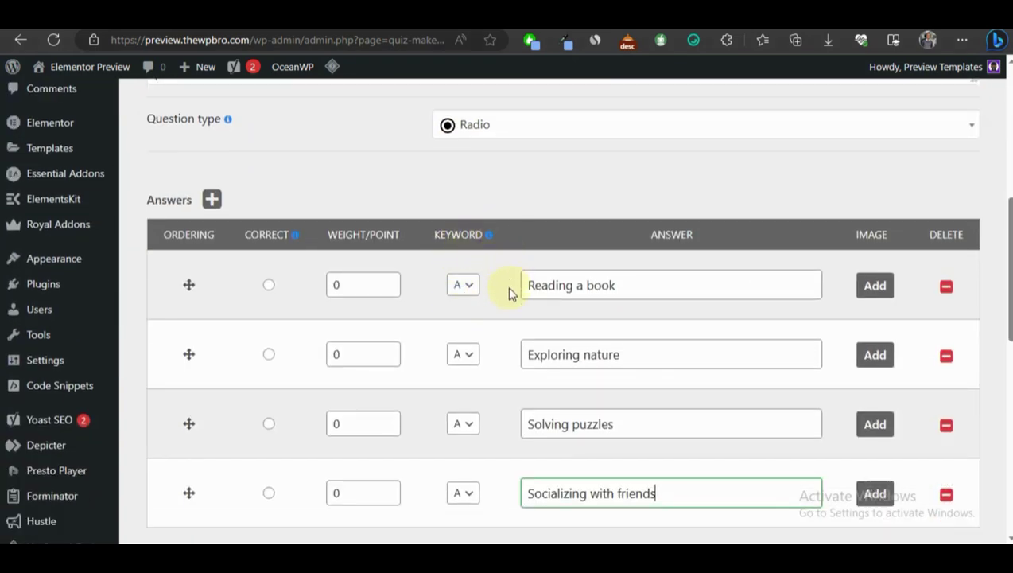
scroll(509, 290, up, 3)
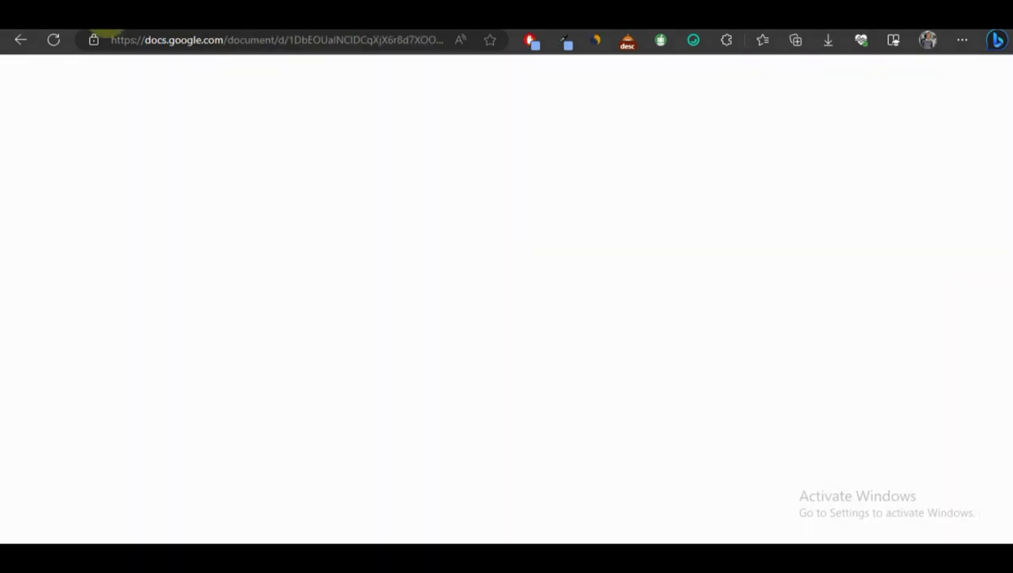
scroll(536, 324, down, 8)
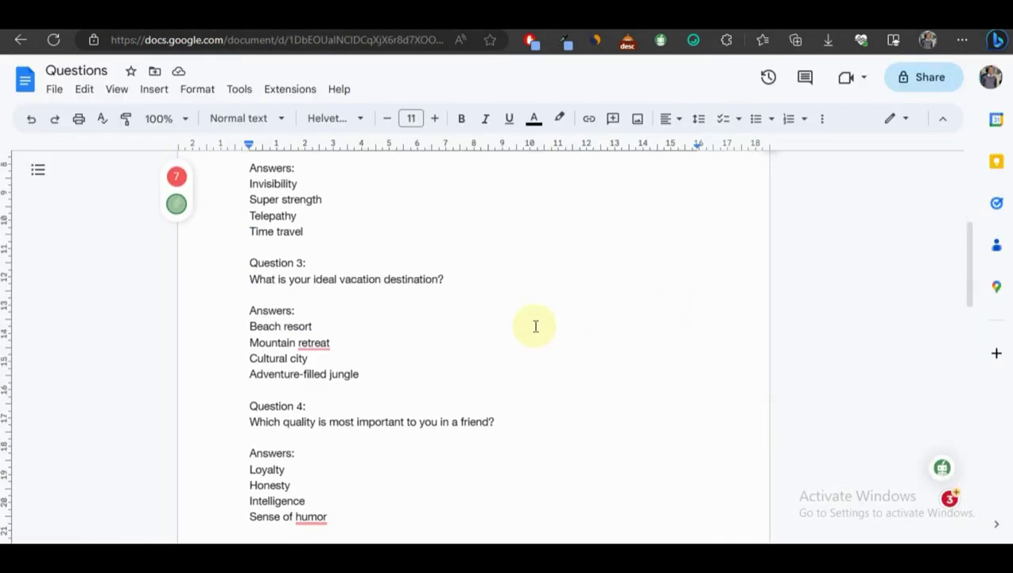
scroll(415, 343, down, 4)
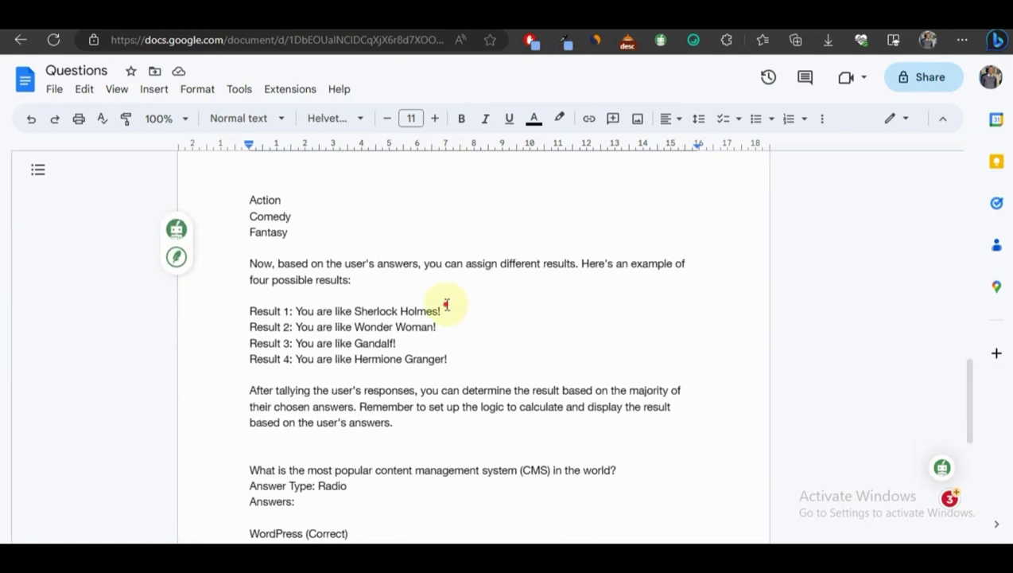
drag(249, 295, 356, 342)
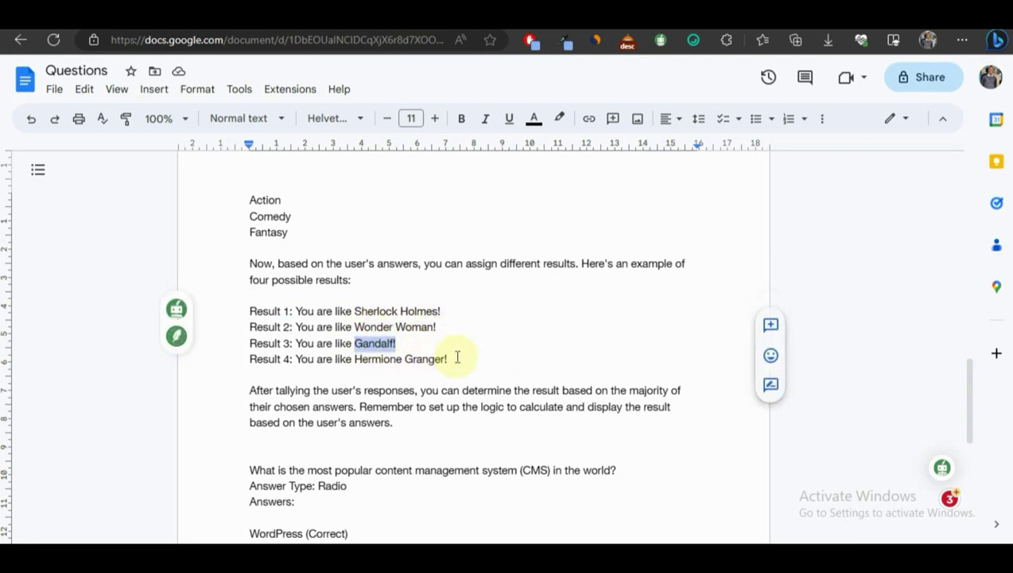
drag(458, 357, 405, 357)
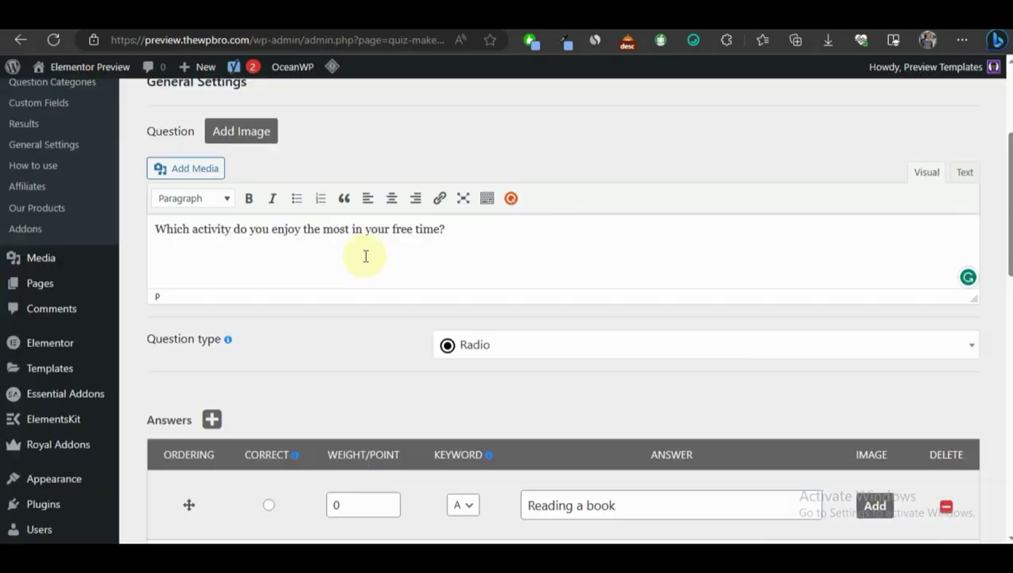
- Assign keyword B to "Exploring nature", C to "Solving puzzles" and D to "Socializing with friends"
scroll(362, 256, down, 5)
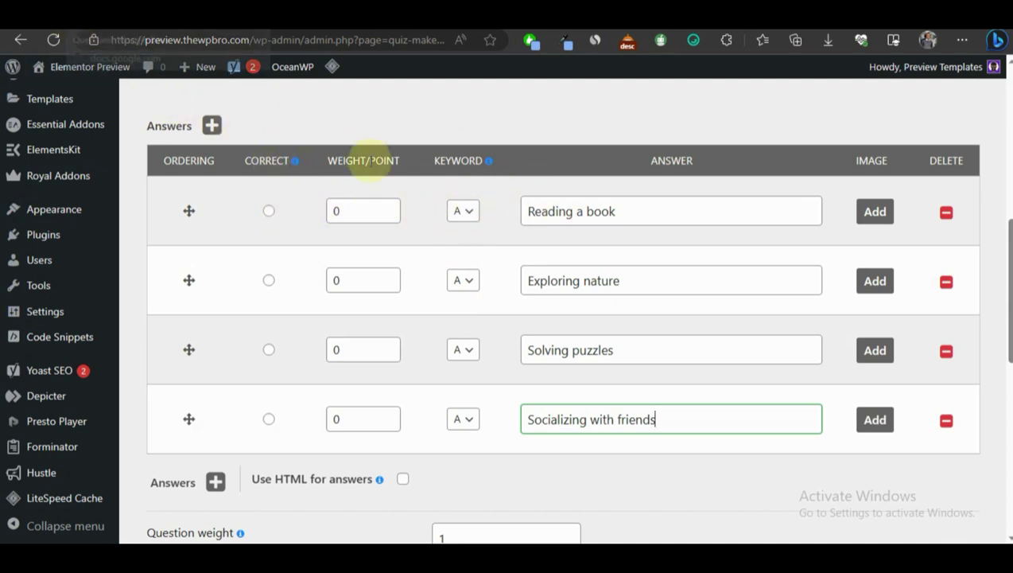
click(464, 283)
click(470, 316)
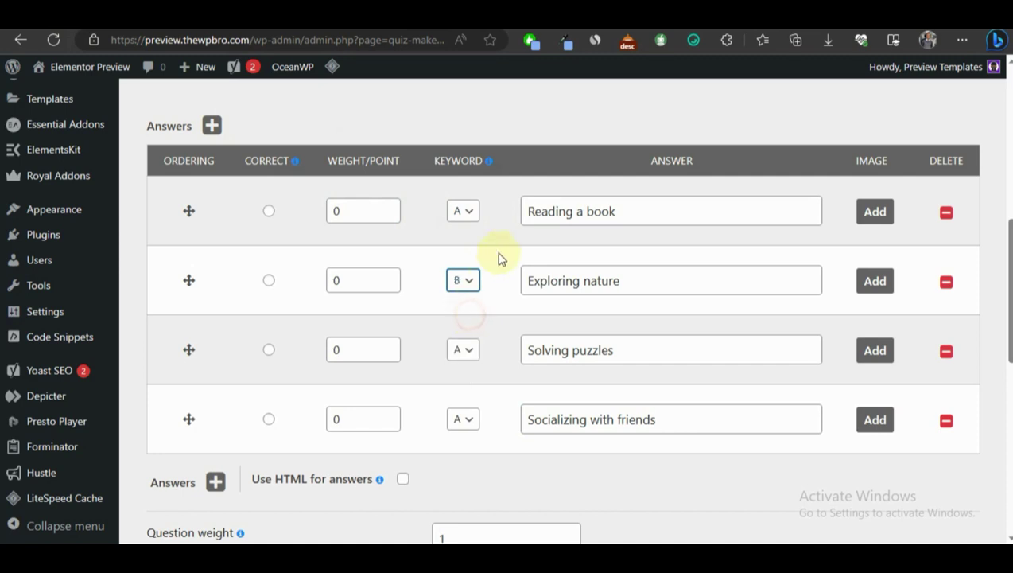
click(461, 351)
click(466, 400)
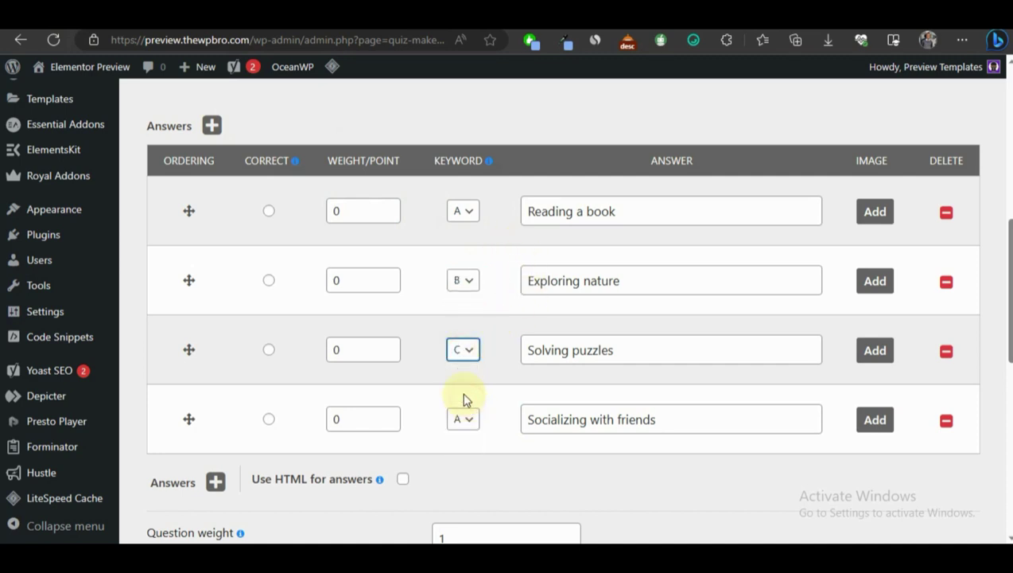
scroll(470, 425, down, 1)
click(459, 347)
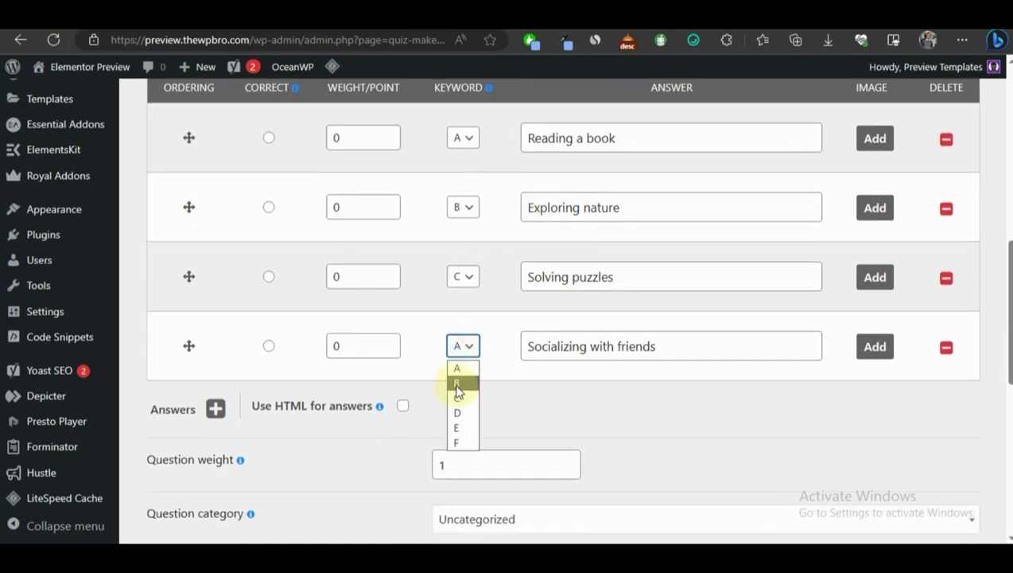
click(458, 412)
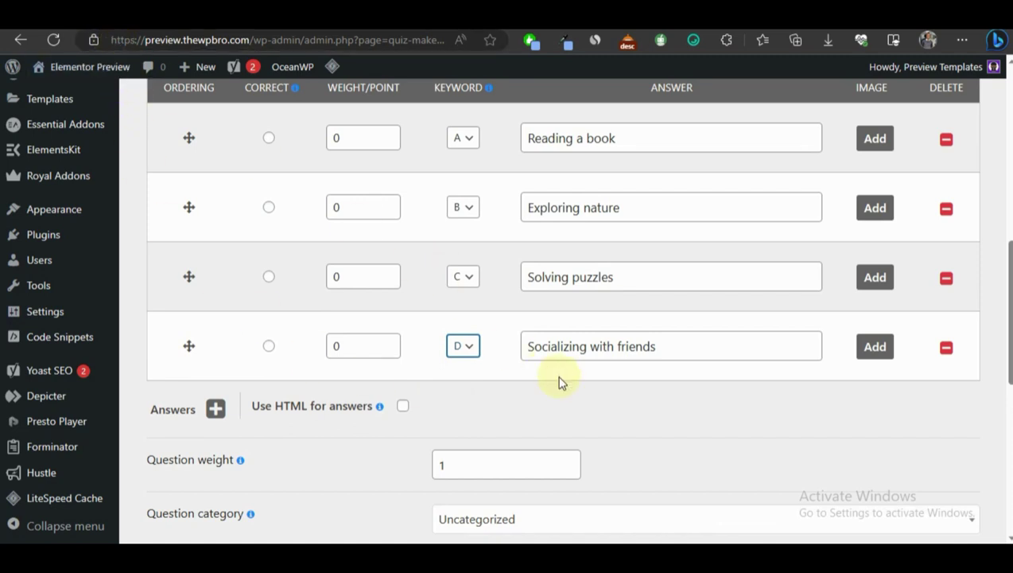
click(536, 402)
- Mark "Reading a book" as the correct answer of the free-time activity question
scroll(535, 402, up, 1)
scroll(445, 321, up, 2)
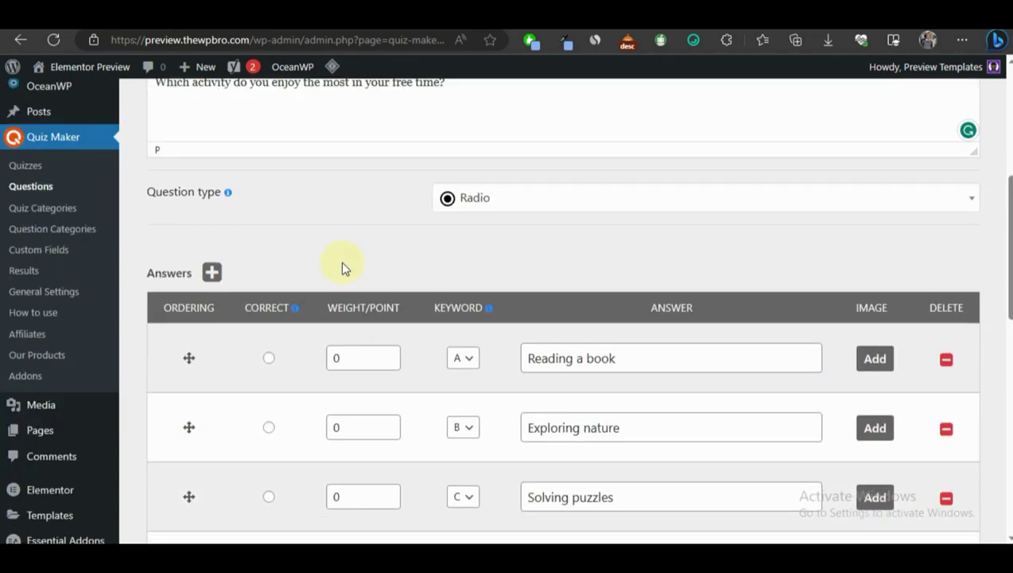
scroll(340, 267, down, 2)
scroll(424, 326, up, 6)
scroll(342, 334, down, 6)
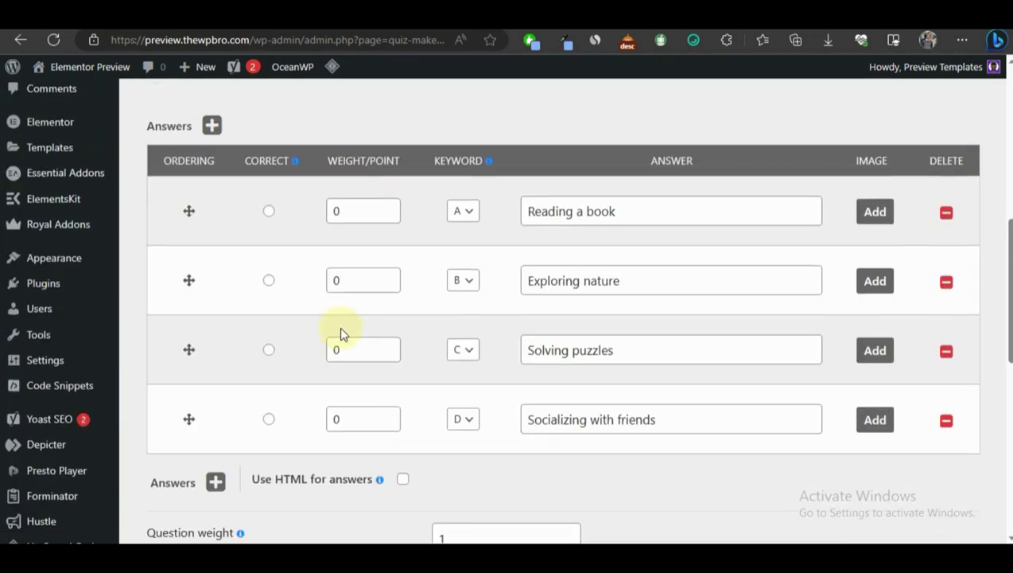
click(267, 213)
- Set the question category to Personality, and save and close the question
scroll(367, 303, down, 5)
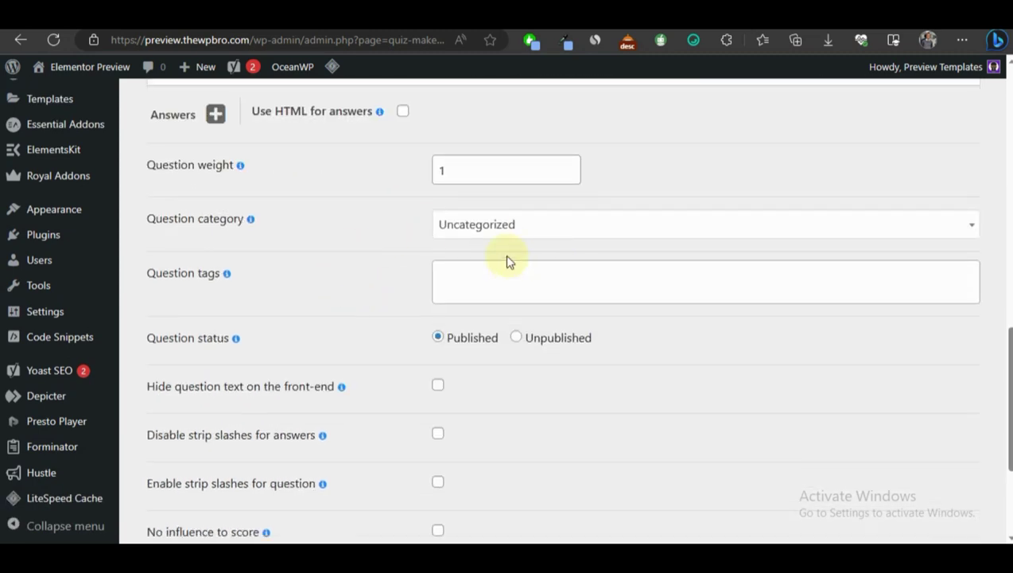
click(480, 226)
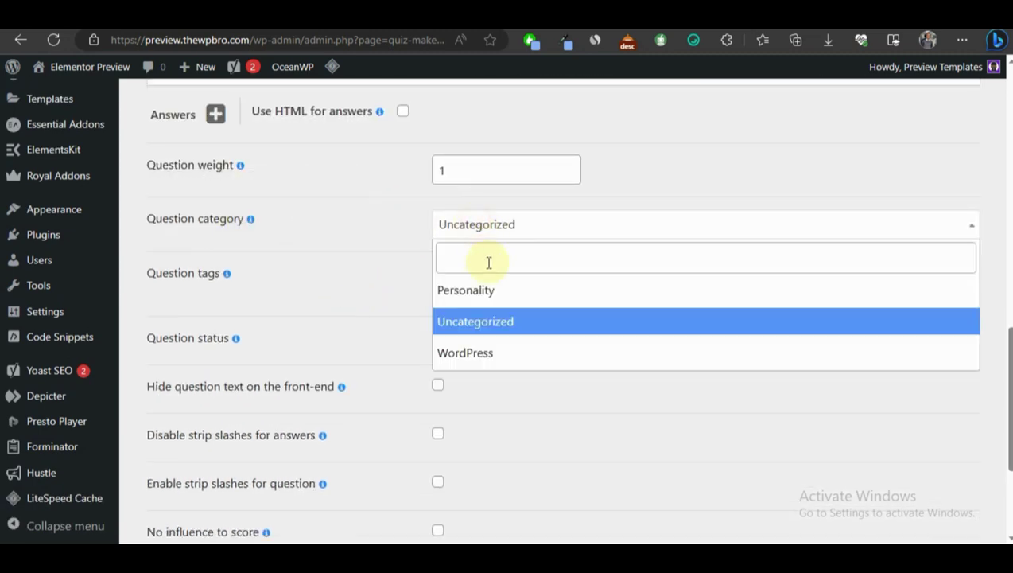
click(490, 291)
scroll(316, 285, down, 3)
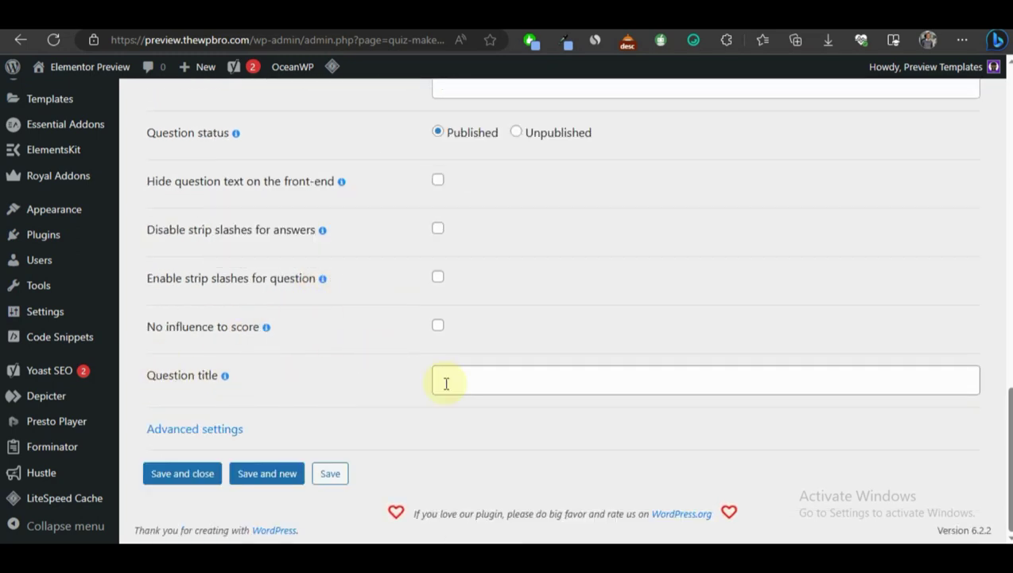
click(203, 474)
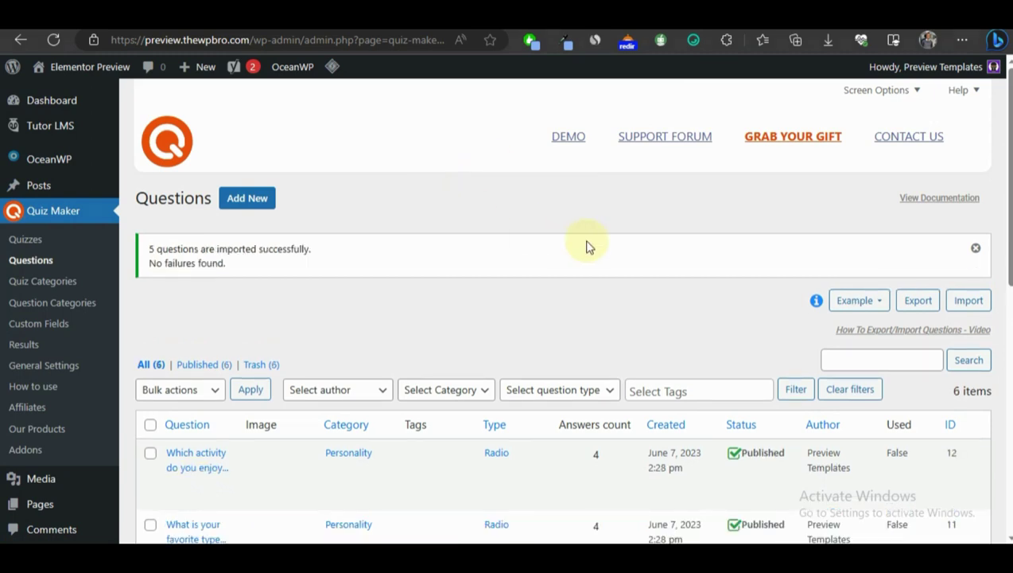
- Look over the questions list, and start a new quiz from the quizzes list
scroll(586, 244, down, 4)
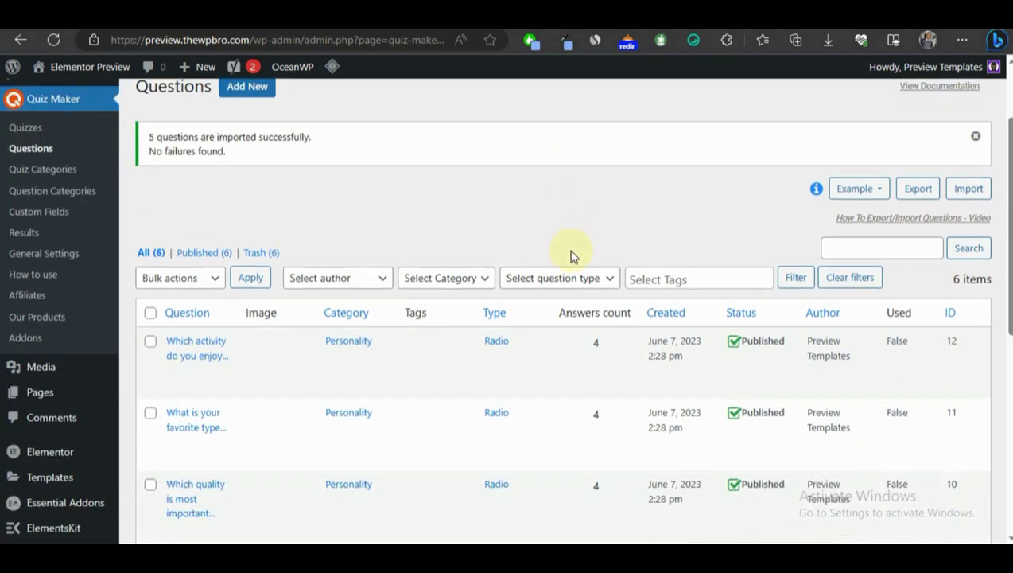
scroll(324, 241, down, 4)
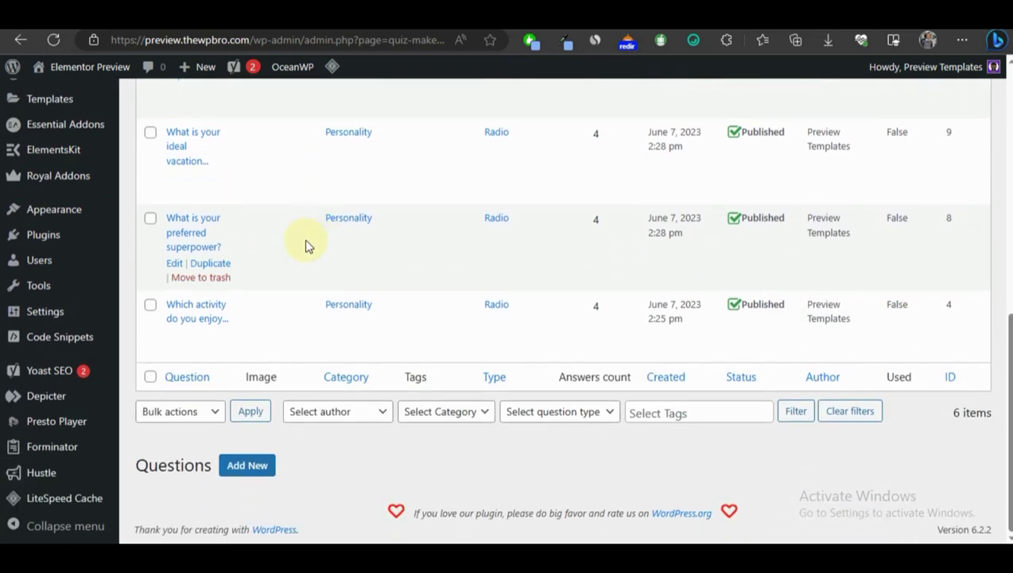
scroll(308, 244, up, 6)
scroll(340, 278, up, 2)
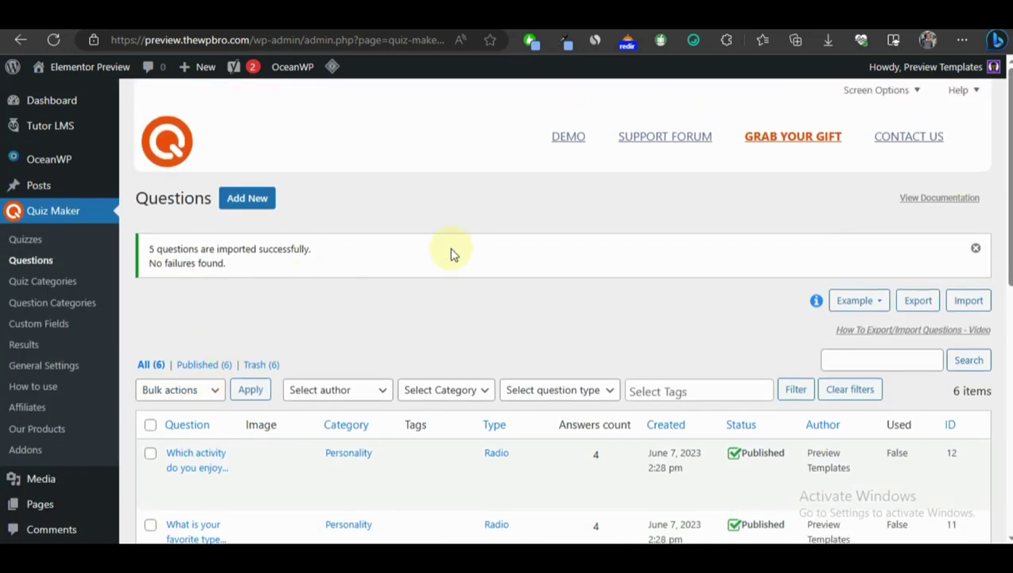
click(31, 240)
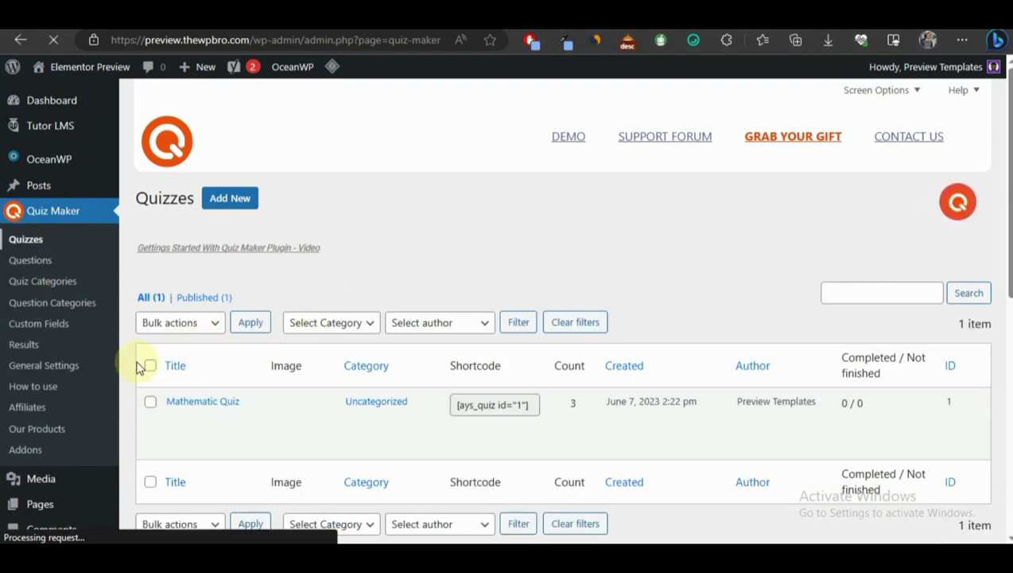
click(233, 203)
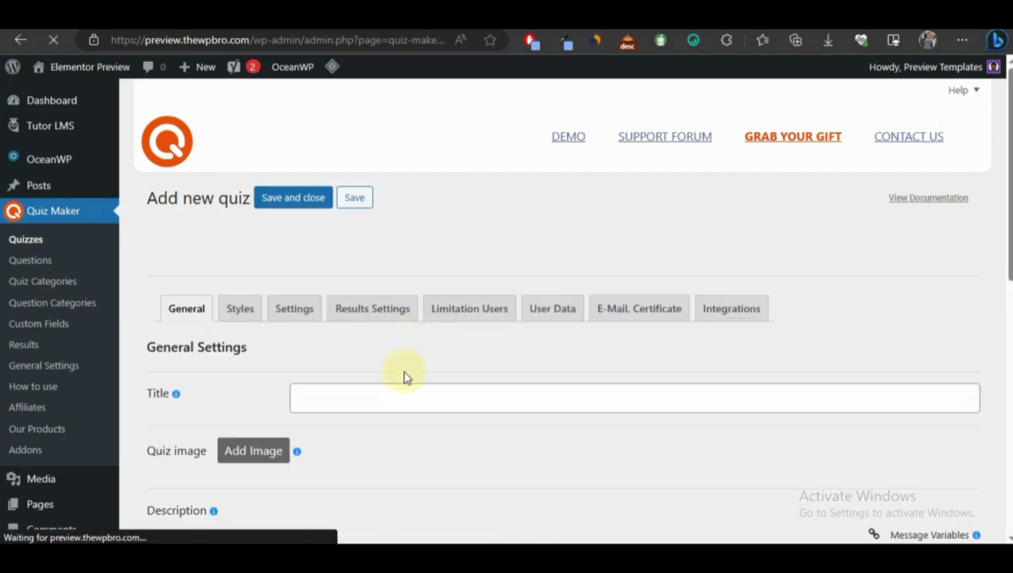
- Copy "Which Fictional Character Are You?" from the Google Docs Questions document into the new quiz's title
click(398, 389)
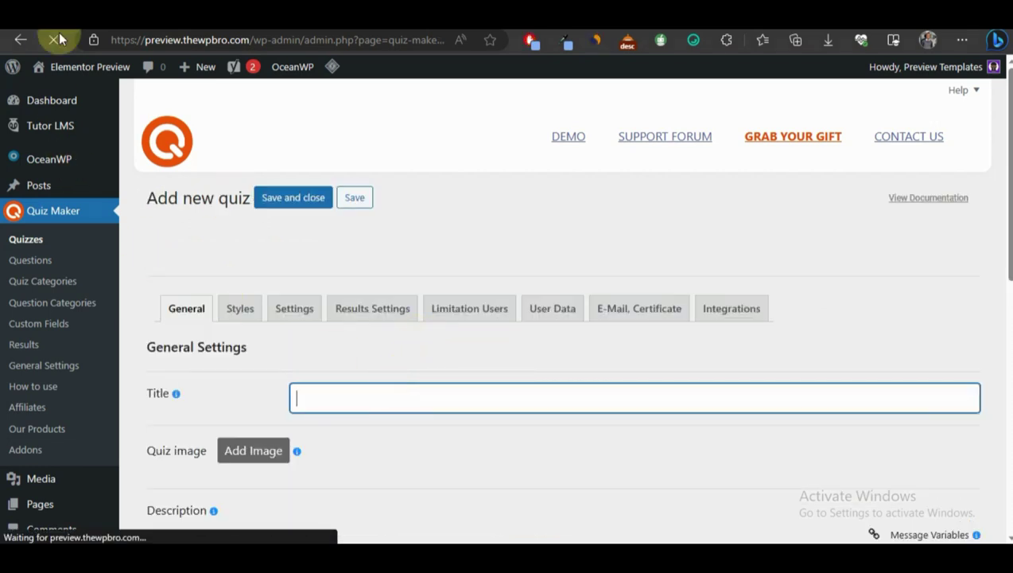
click(79, 16)
scroll(254, 246, up, 15)
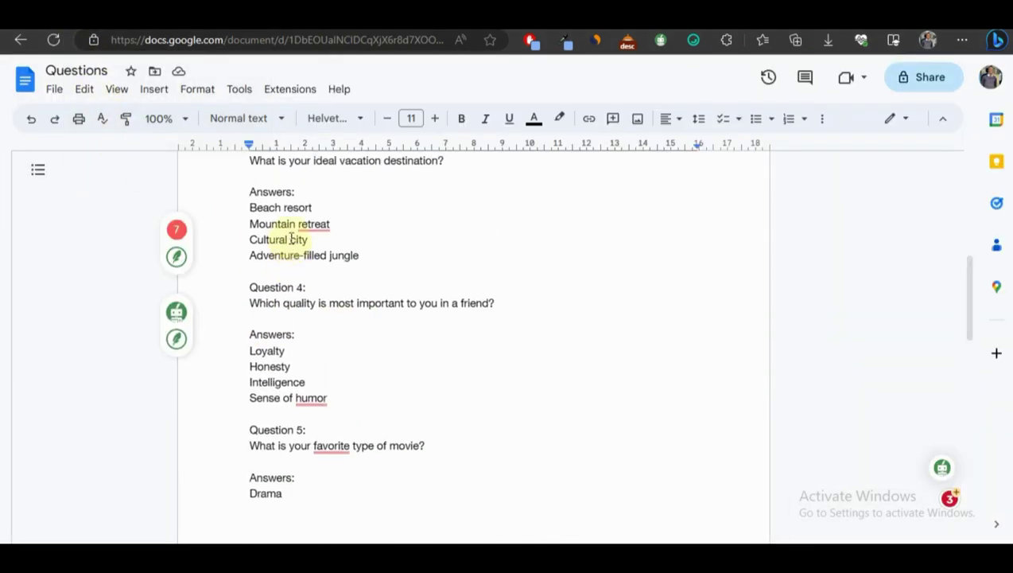
drag(457, 245, 240, 236)
key(ctrl+c)
click(191, 20)
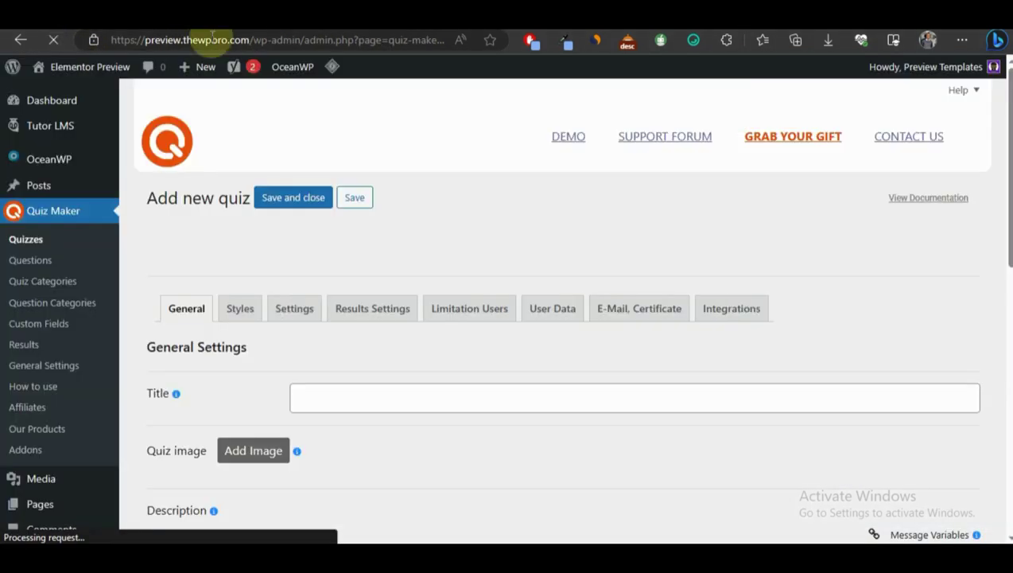
click(355, 417)
key(ctrl+v)
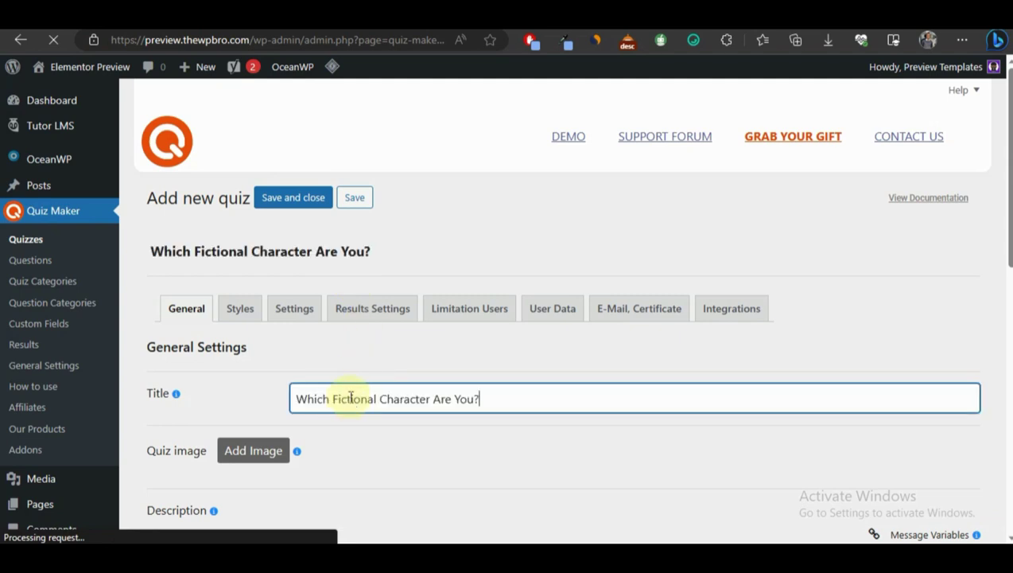
click(417, 365)
- Enter "This is a personality quiz" as the quiz description and set the quiz category to Personality
scroll(358, 370, down, 1)
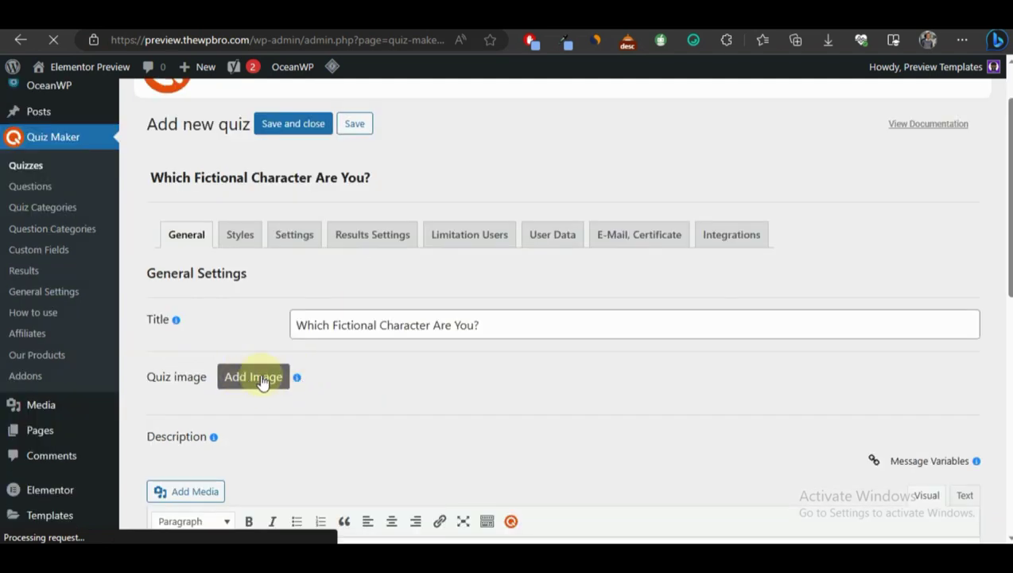
scroll(423, 373, down, 4)
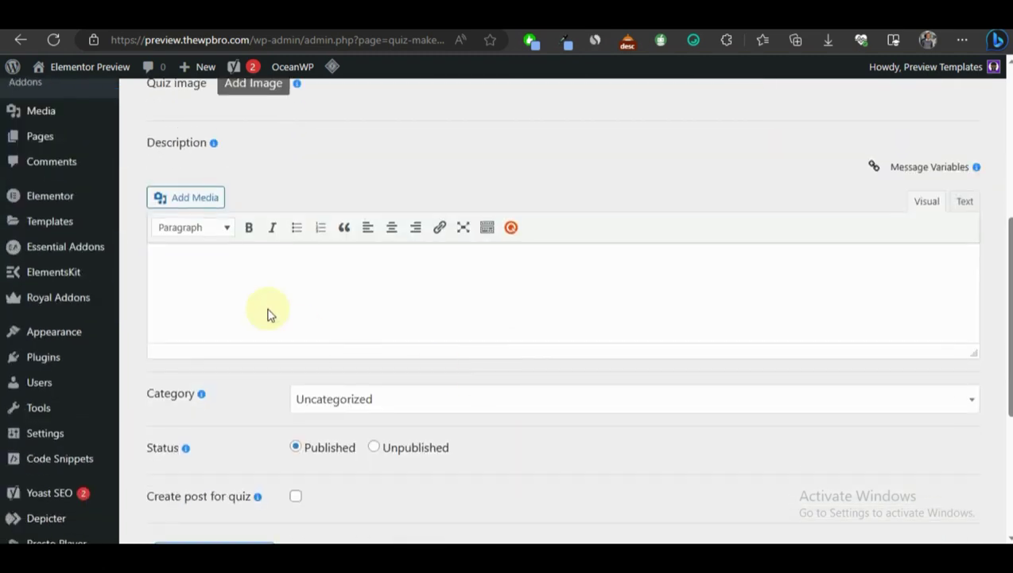
click(232, 272)
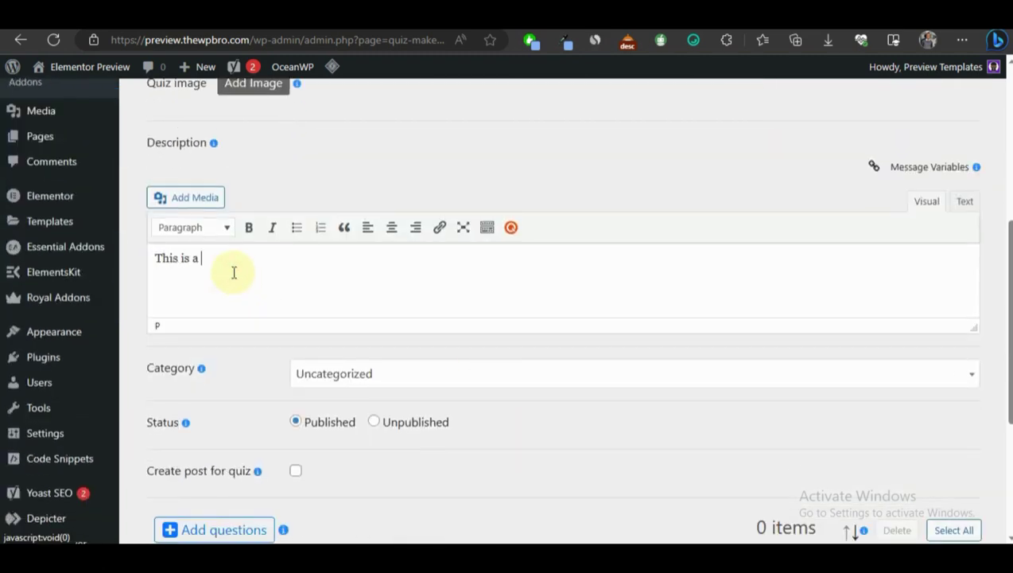
text(This is a personality quiz)
scroll(247, 269, down, 2)
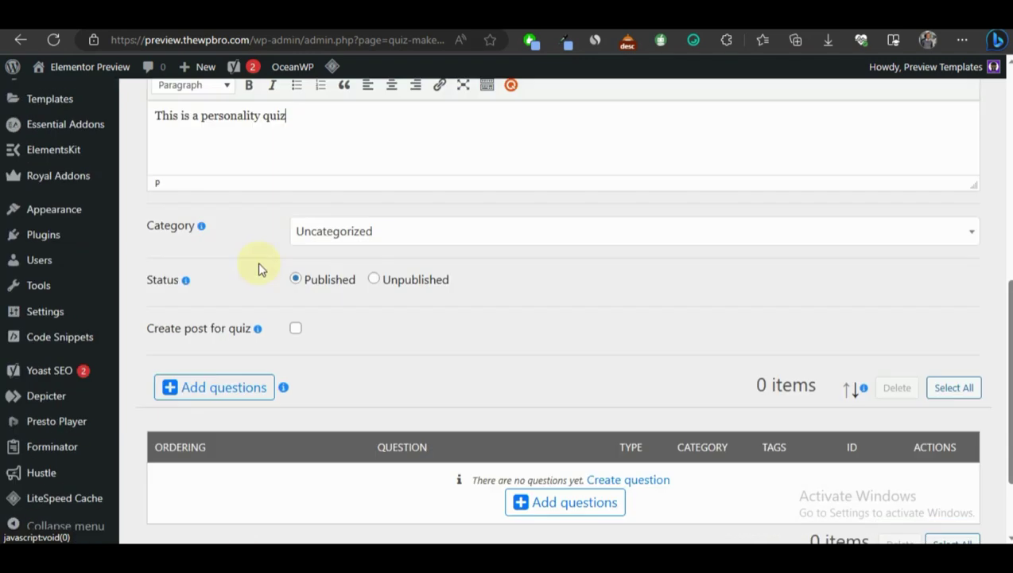
click(356, 218)
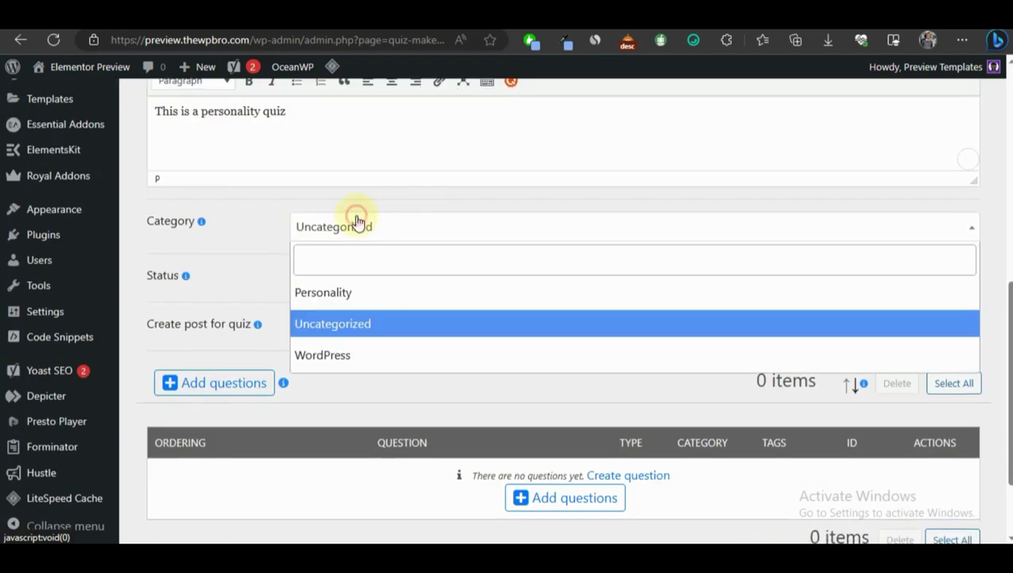
click(352, 292)
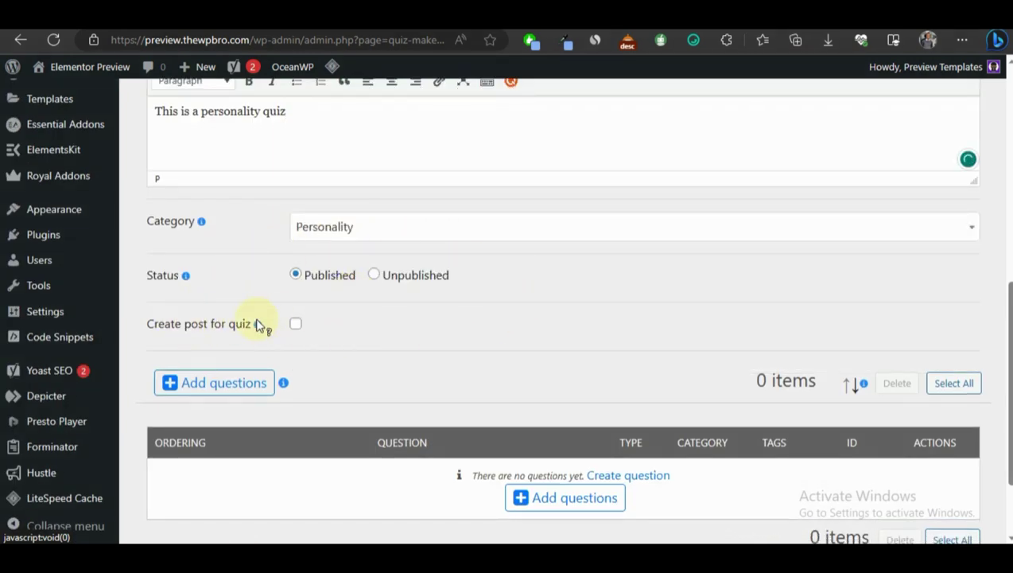
- Enable creating a post for the quiz
mouse_move(255, 338)
scroll(597, 334, up, 7)
scroll(557, 270, down, 3)
scroll(653, 263, down, 3)
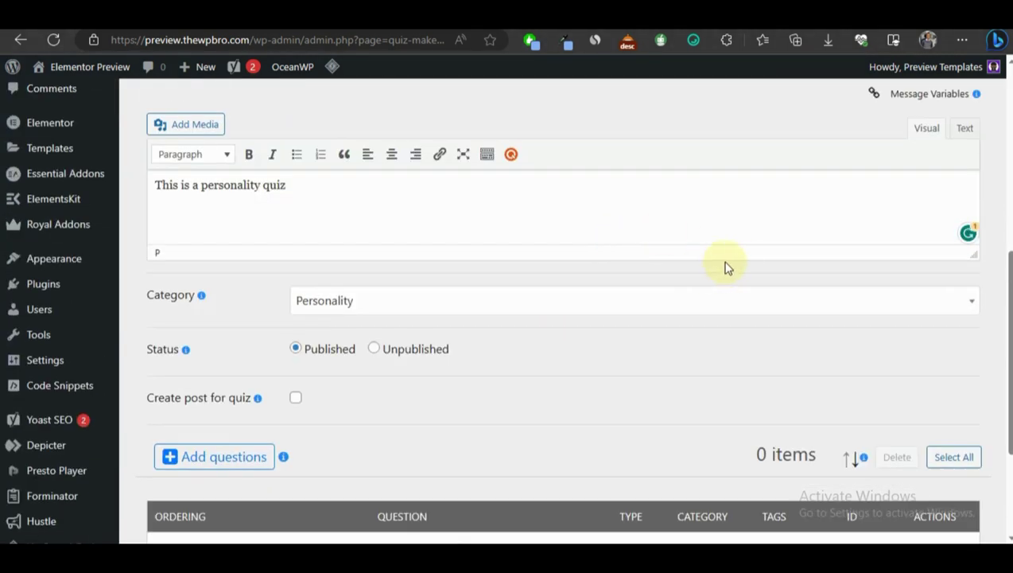
scroll(48, 167, up, 6)
scroll(618, 314, down, 6)
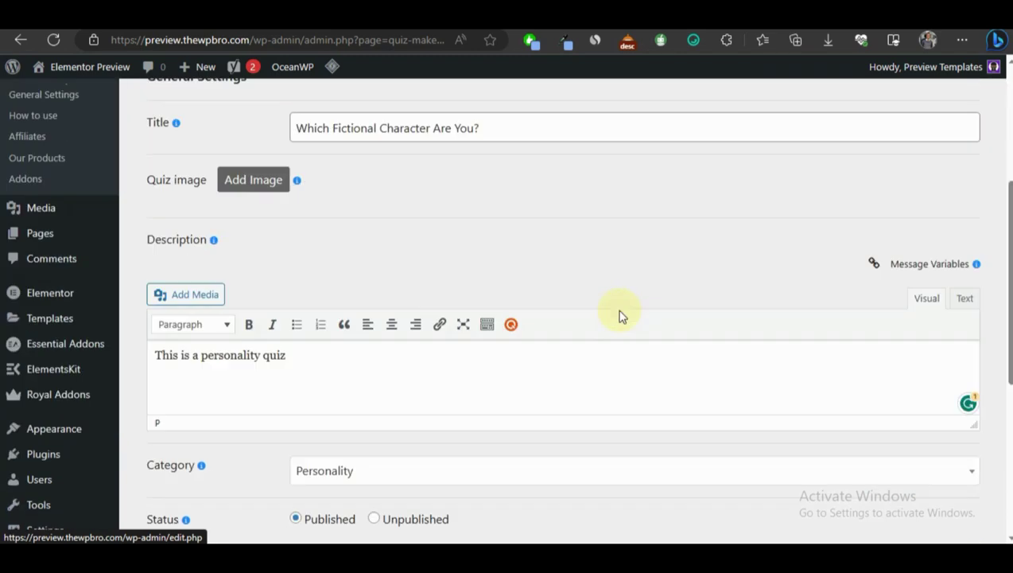
scroll(579, 357, down, 3)
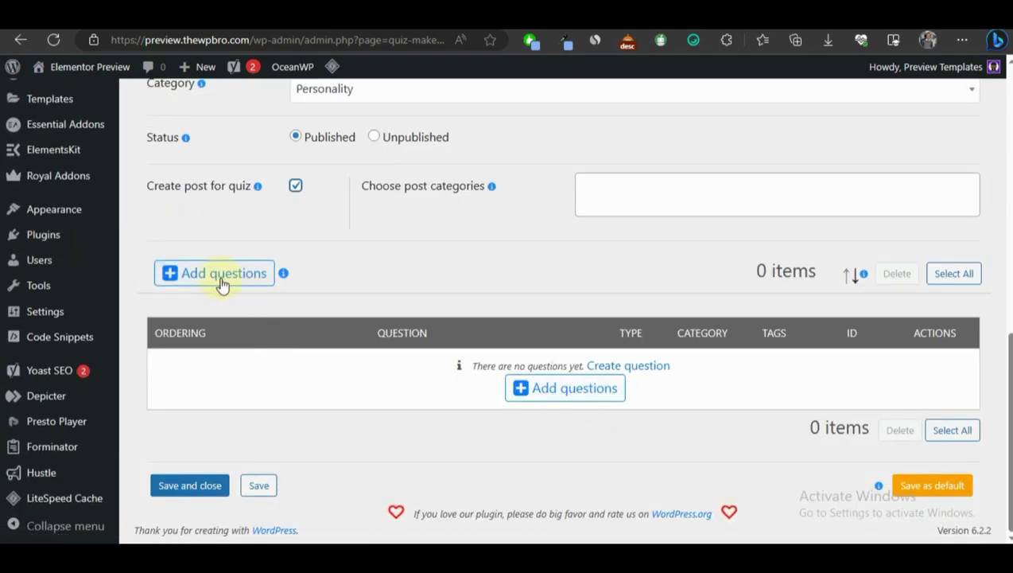
- Add all the Personality questions on the first page of the question list to the quiz
click(538, 389)
scroll(211, 227, down, 7)
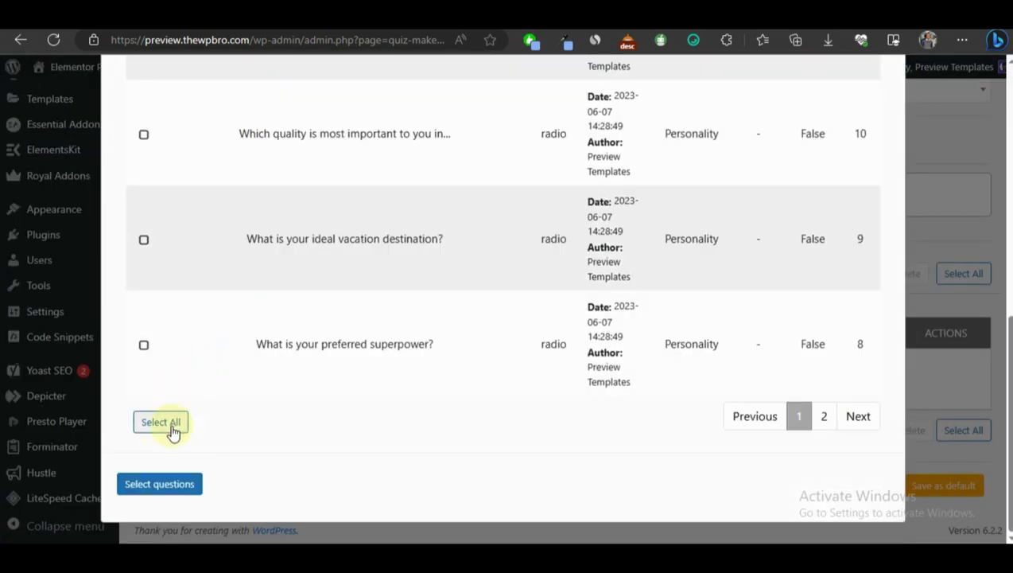
click(161, 422)
scroll(244, 389, up, 3)
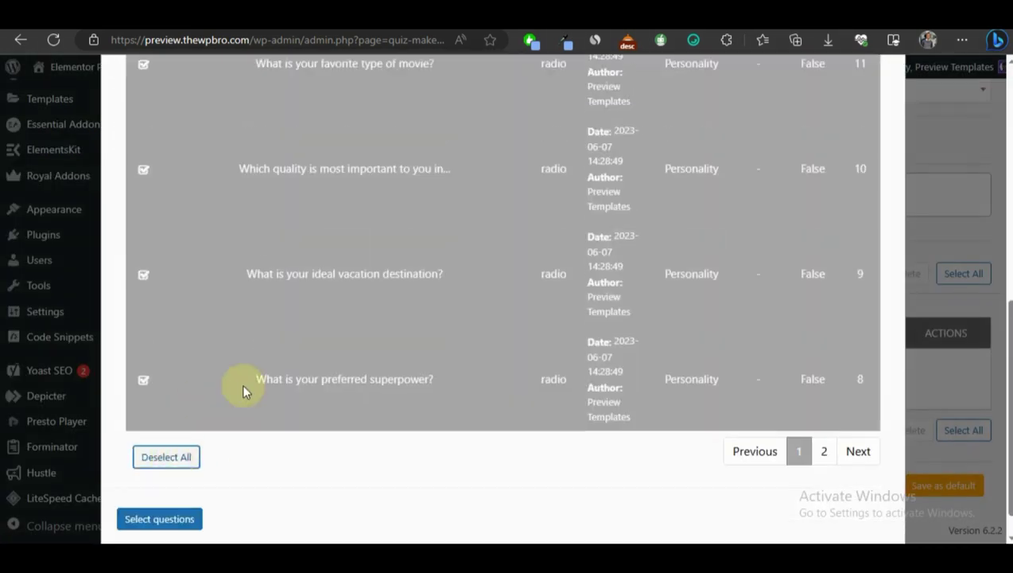
scroll(693, 260, down, 3)
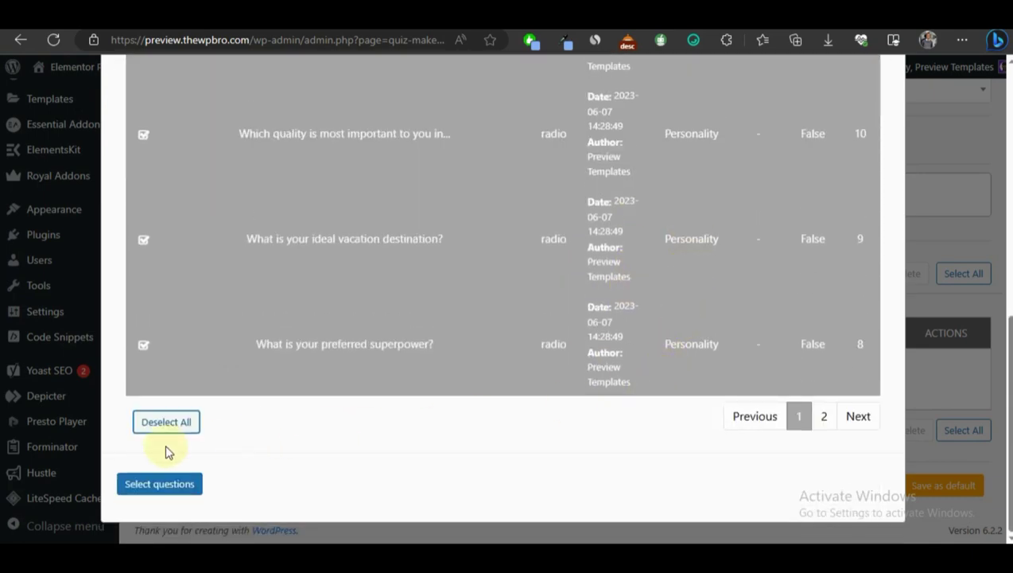
click(149, 486)
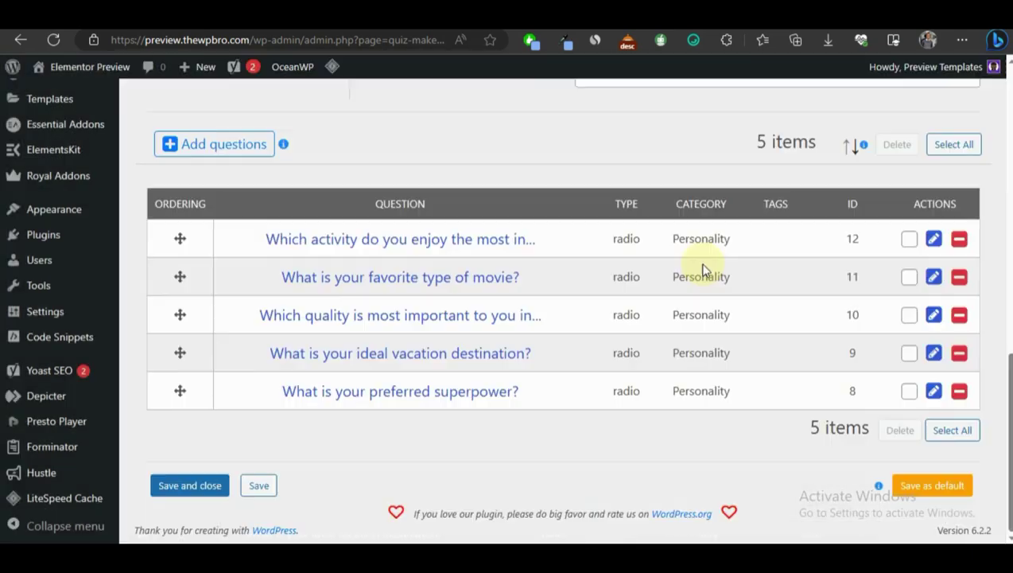
- Examine the quiz settings, from head information and question display to answer messages, navigation buttons, timer and keyboard navigation options
scroll(469, 357, up, 10)
scroll(521, 350, up, 2)
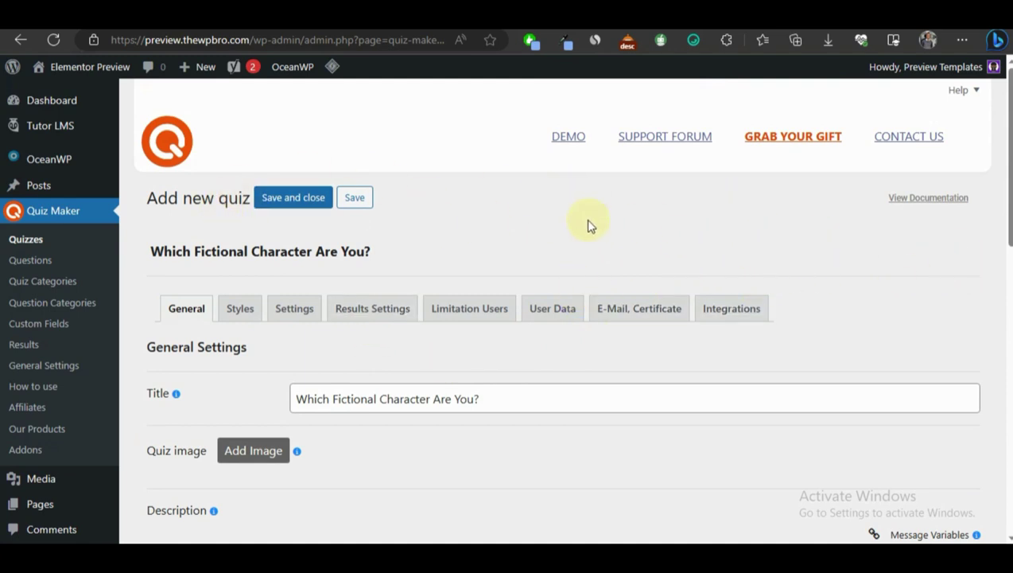
click(305, 309)
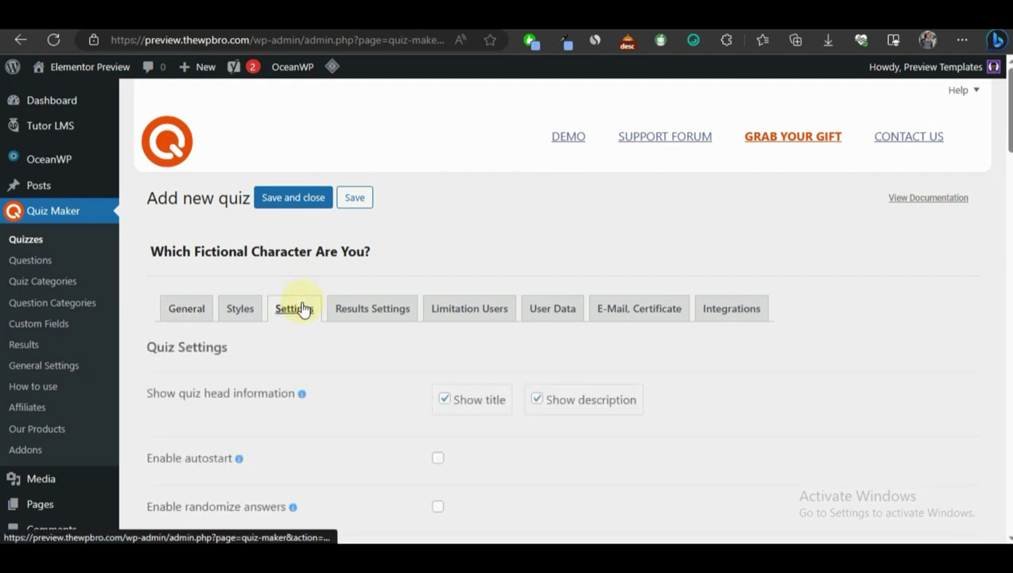
scroll(620, 212, down, 3)
scroll(271, 254, down, 1)
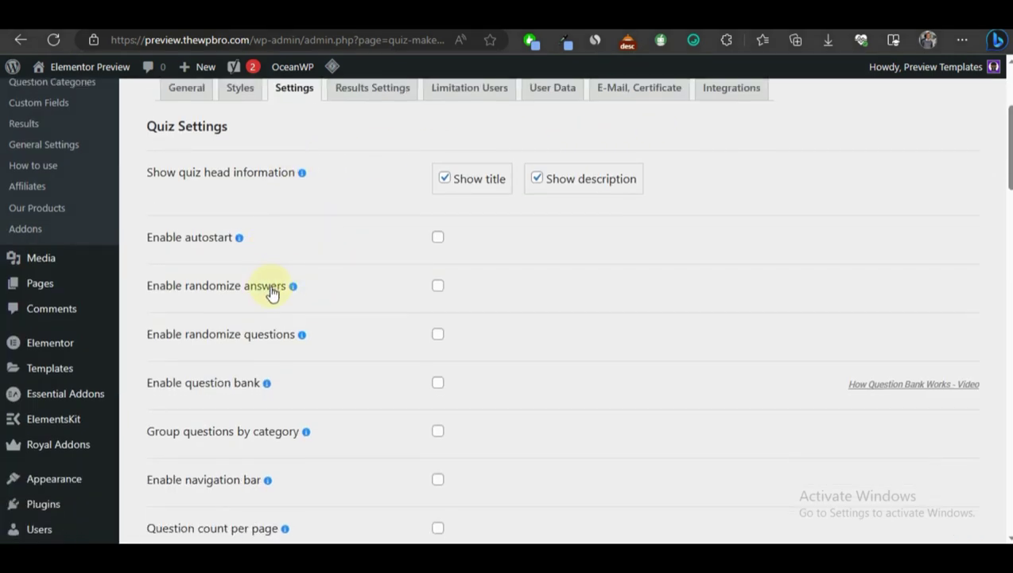
scroll(271, 293, down, 2)
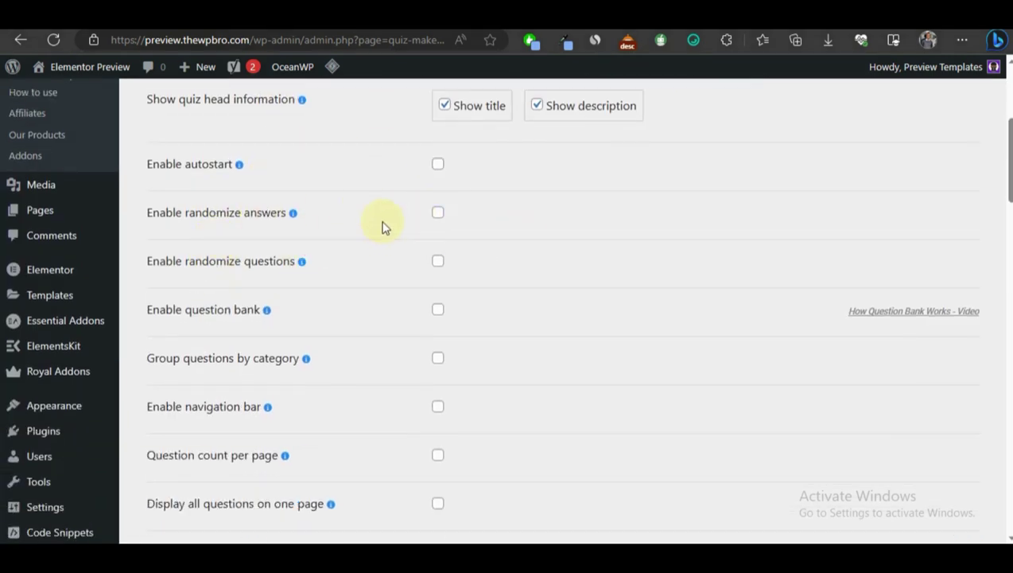
scroll(471, 220, down, 4)
scroll(511, 216, up, 8)
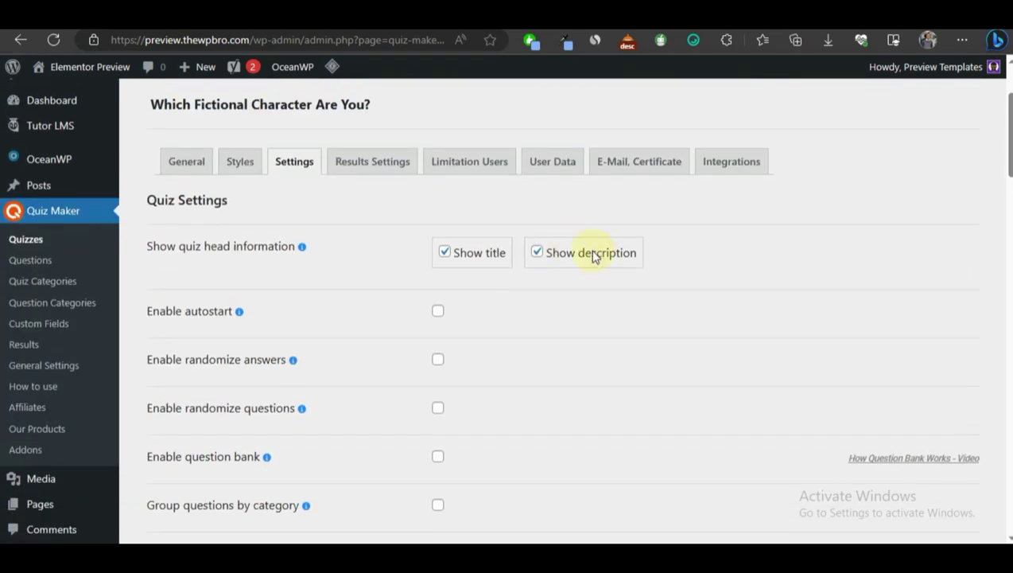
scroll(593, 256, down, 17)
scroll(545, 278, up, 9)
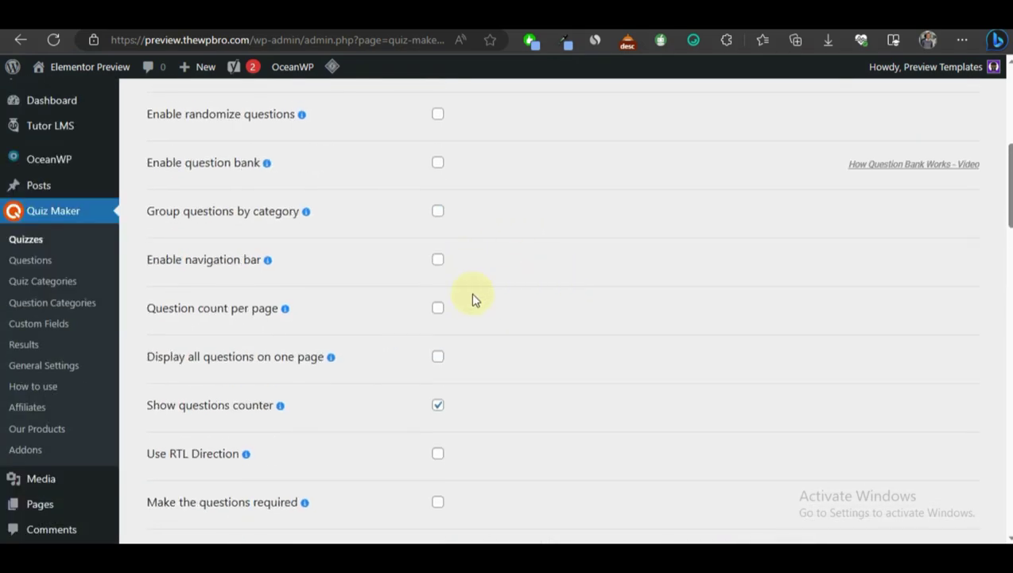
scroll(468, 312, down, 16)
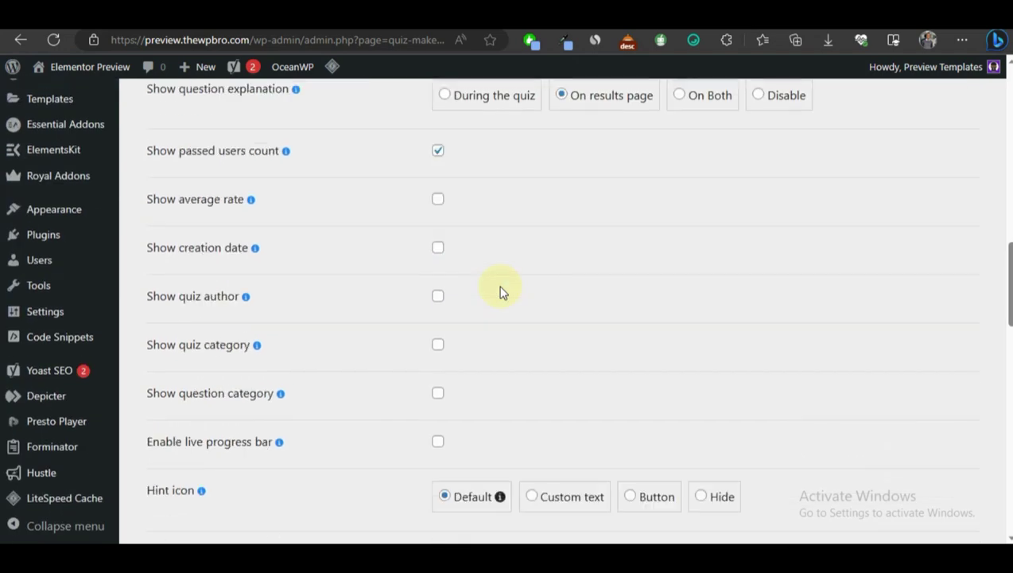
scroll(482, 295, down, 18)
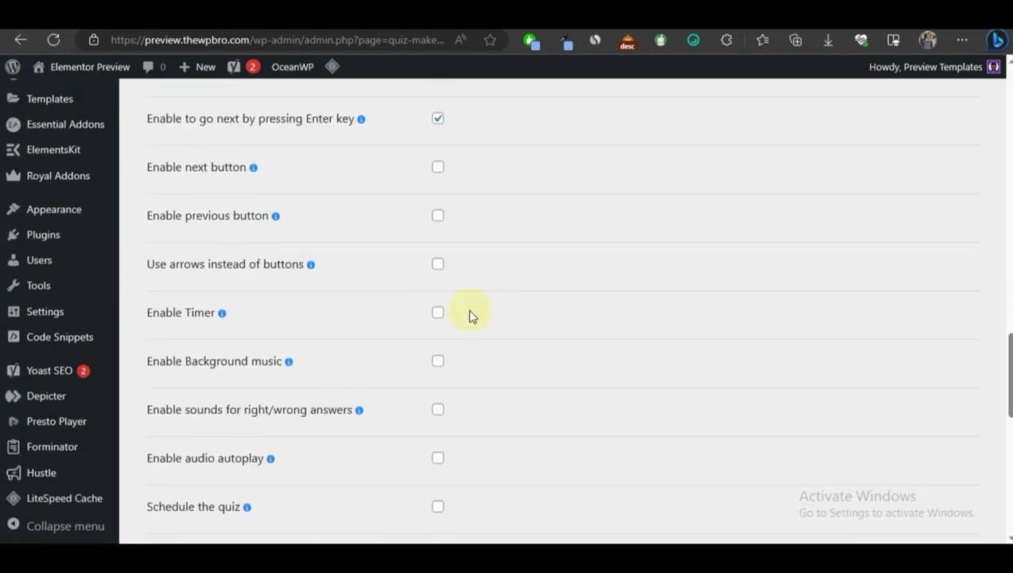
scroll(468, 321, down, 11)
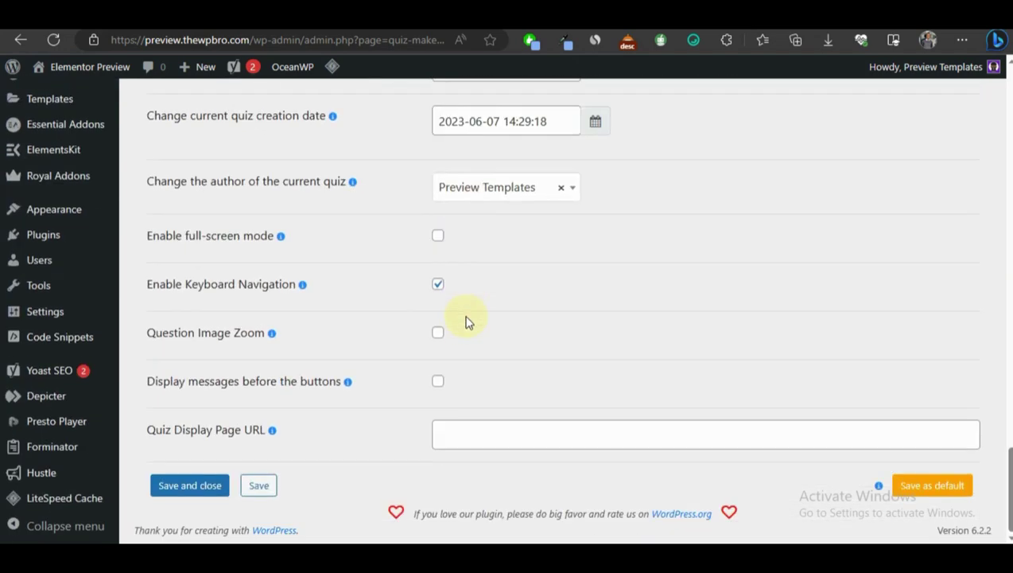
scroll(465, 320, up, 4)
scroll(444, 322, up, 17)
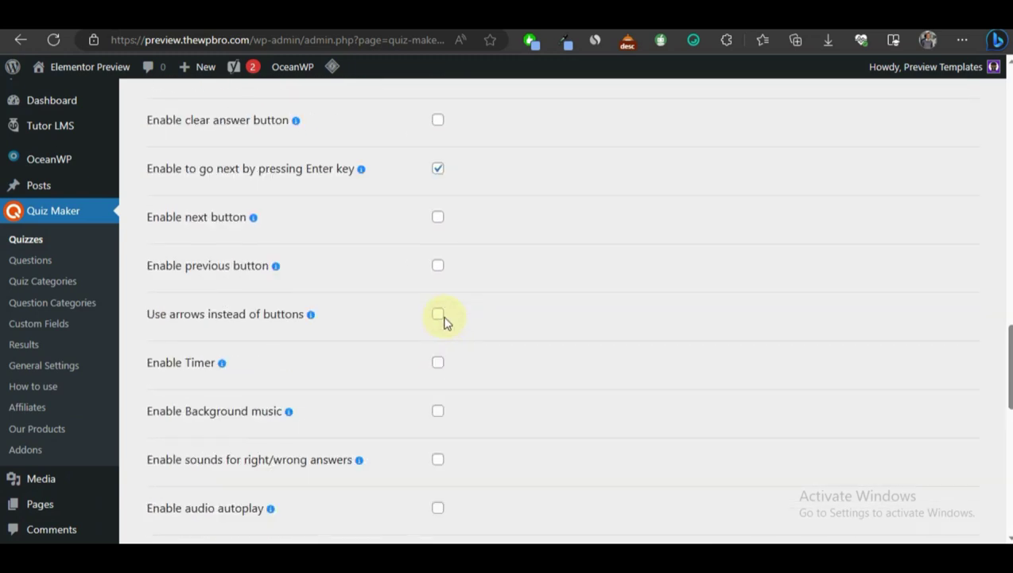
scroll(444, 321, up, 15)
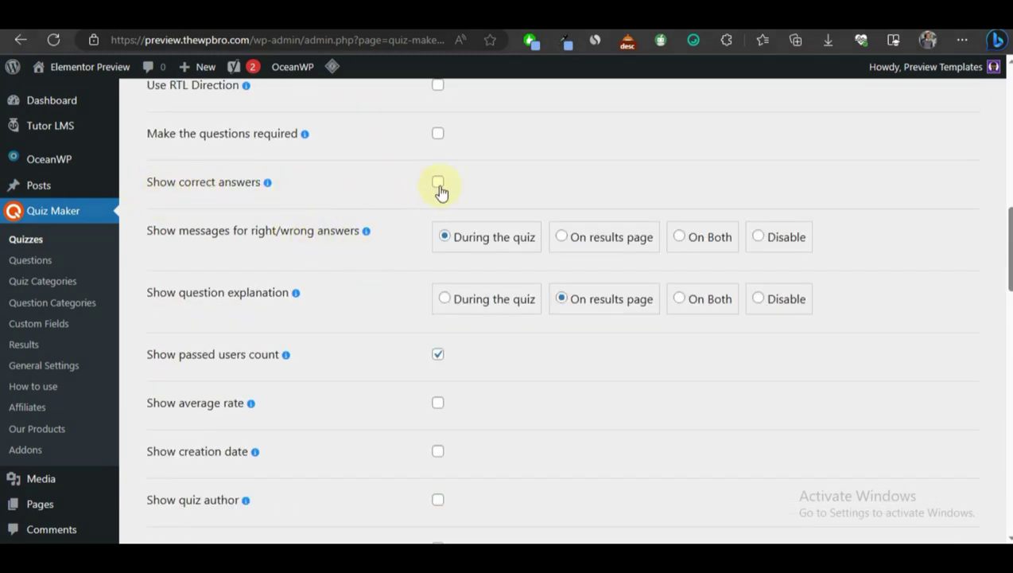
scroll(522, 222, up, 20)
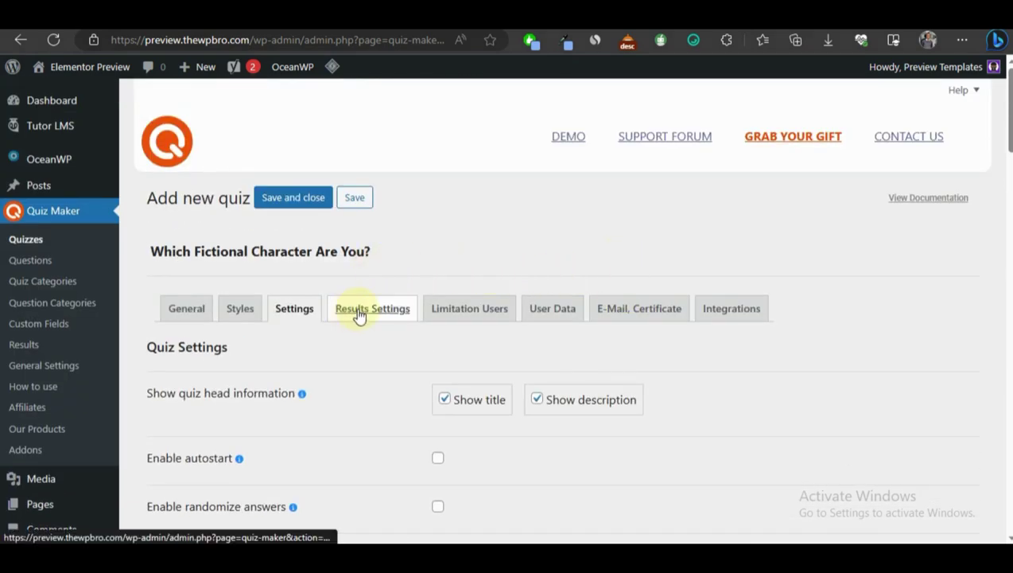
- In the quiz's results settings, switch the result intervals to be determined by keywords
click(374, 310)
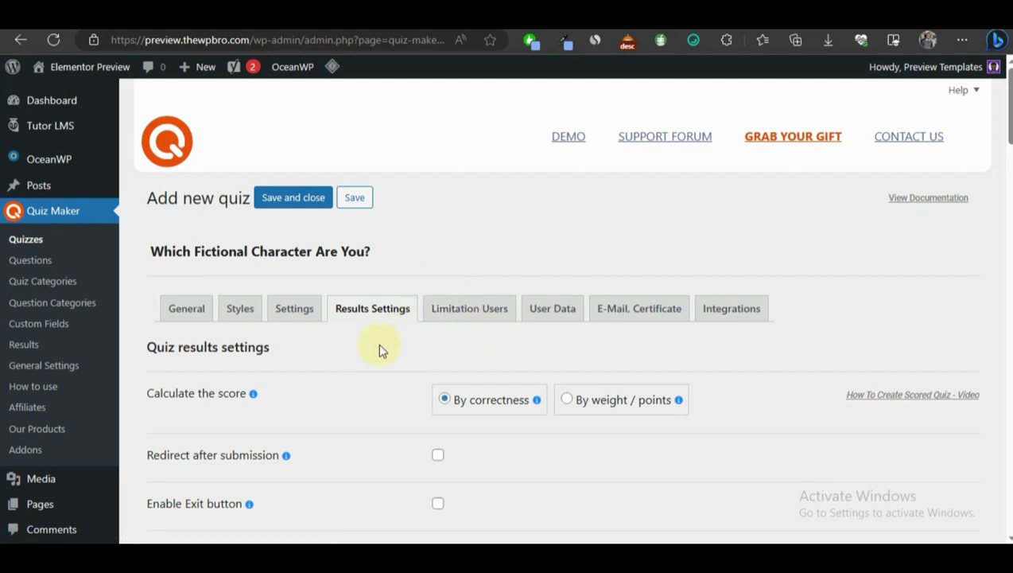
scroll(396, 343, down, 3)
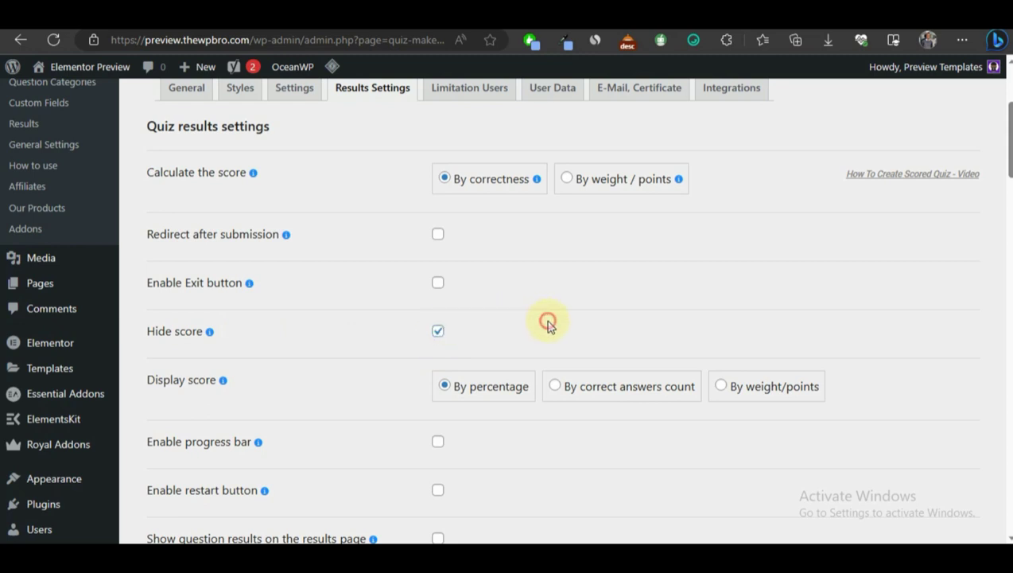
scroll(502, 316, down, 1)
scroll(537, 286, down, 15)
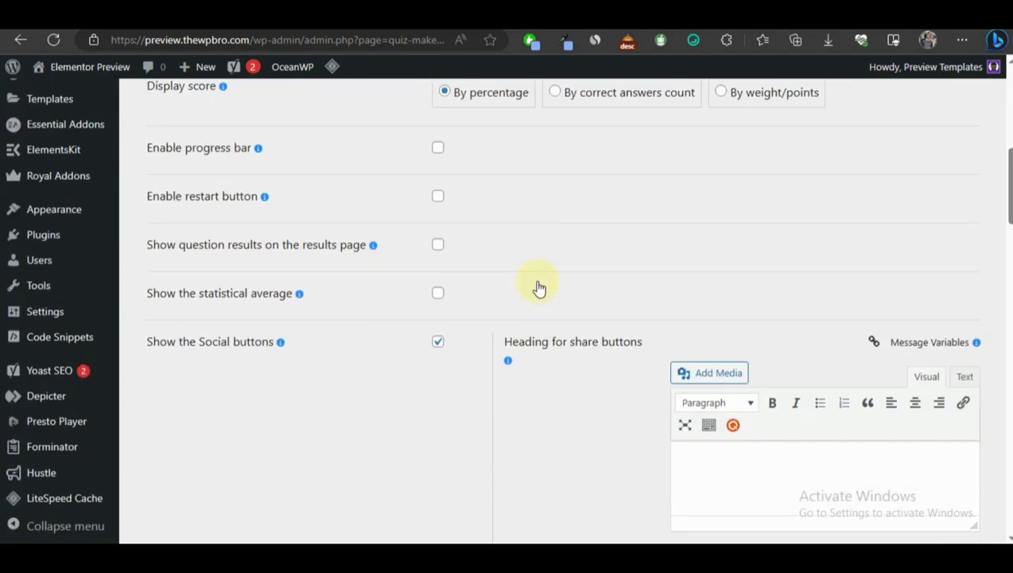
scroll(500, 295, up, 3)
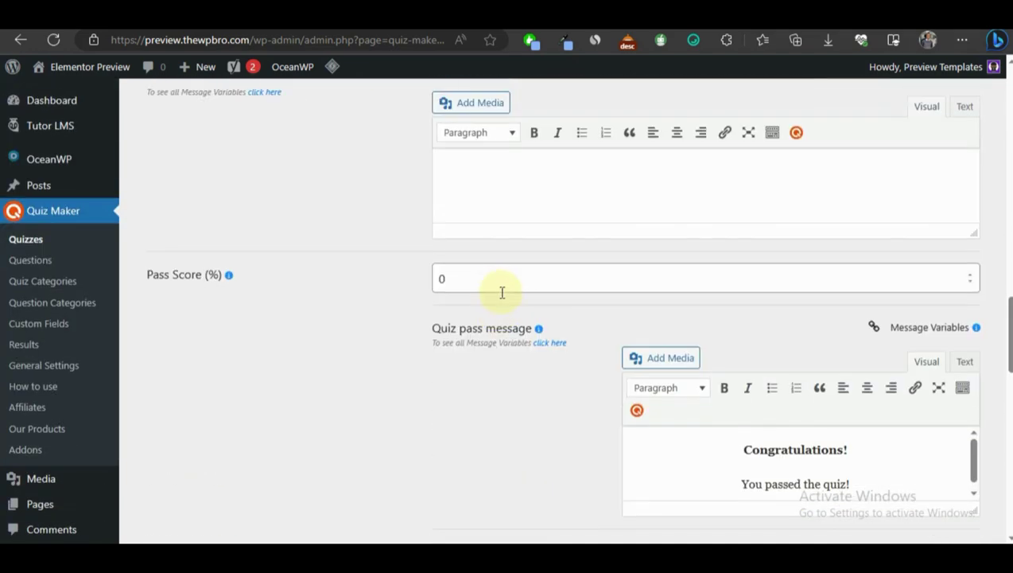
scroll(465, 343, down, 12)
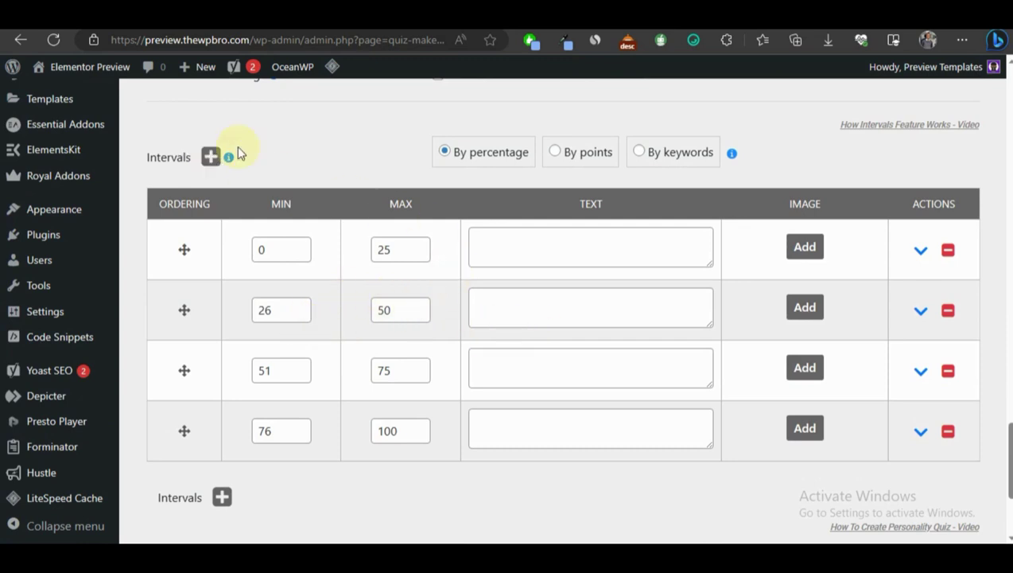
click(676, 157)
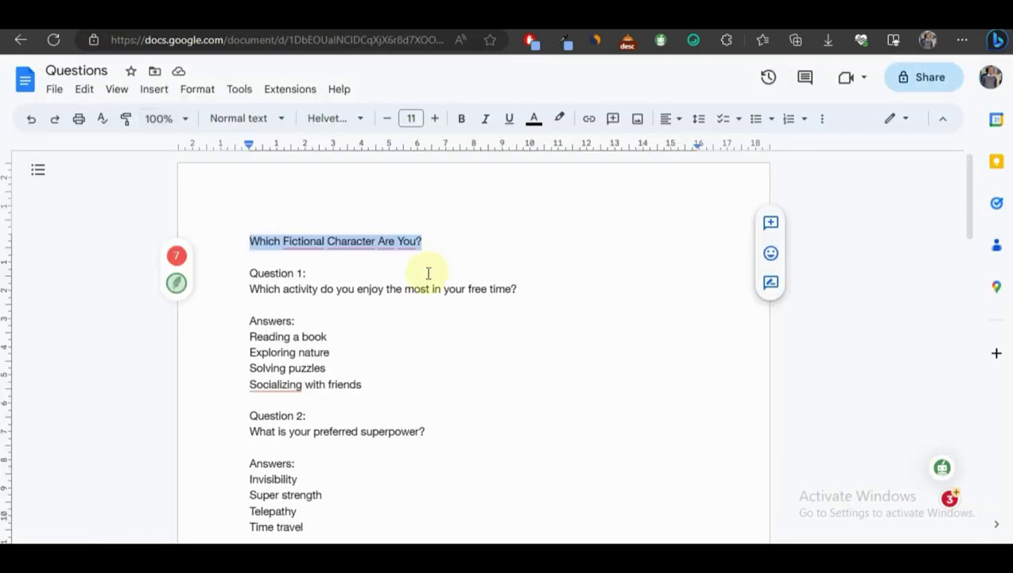
- Copy "You are like Sherlock Holmes!" from the Google Docs Questions document into the result text for keyword A
scroll(427, 271, down, 15)
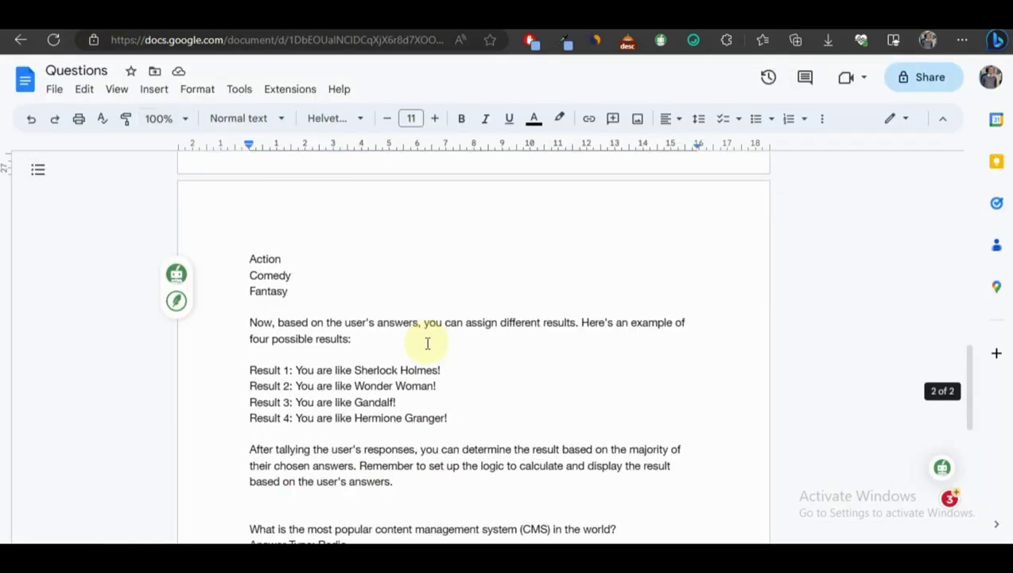
drag(444, 370, 317, 371)
key(ctrl+c)
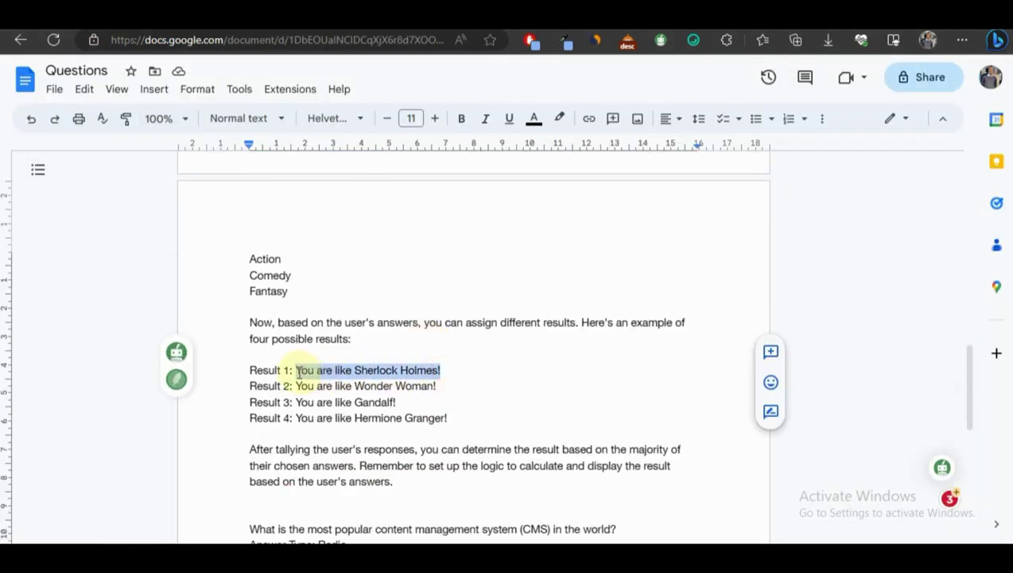
click(413, 325)
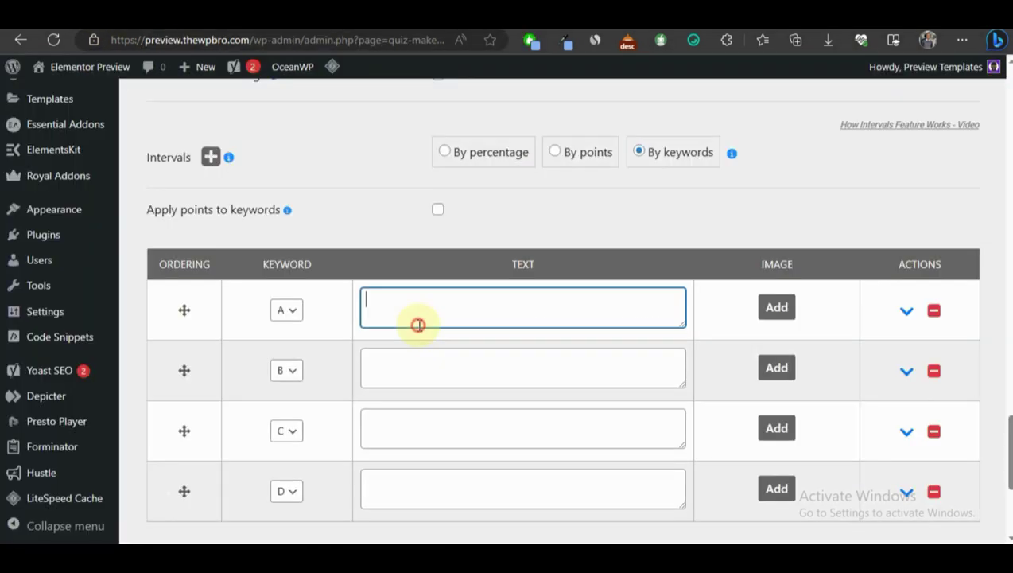
key(ctrl+v)
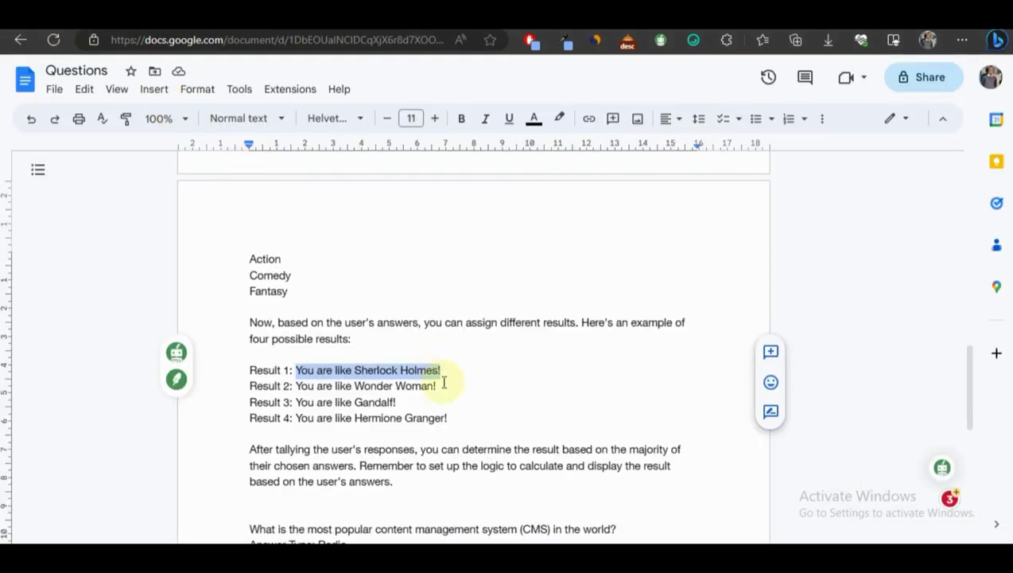
- Copy the Wonder Woman, Gandalf and Hermione Granger results from the Questions document into the texts for keywords B, C and D
drag(440, 386, 299, 383)
click(383, 375)
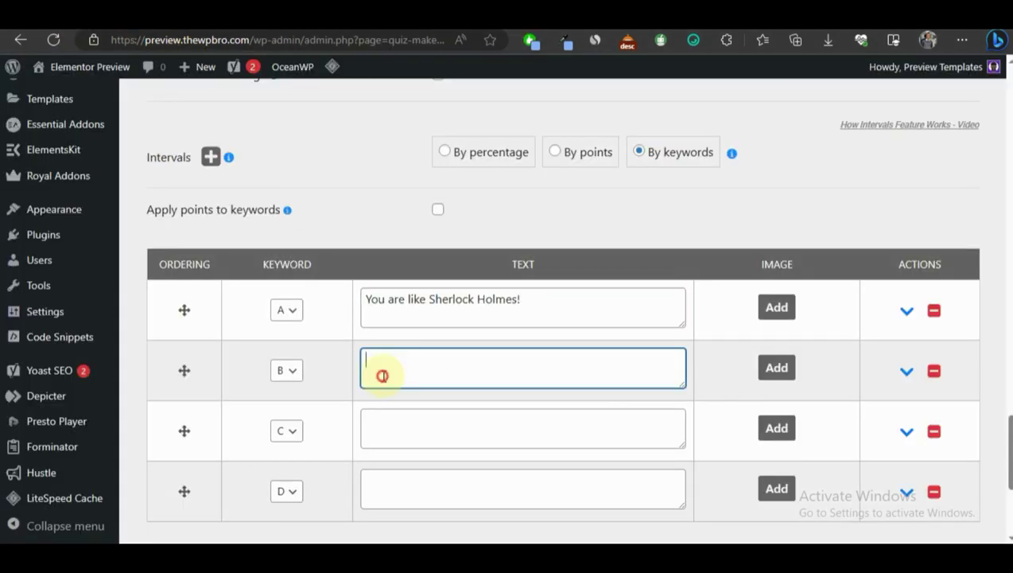
key(ctrl+v)
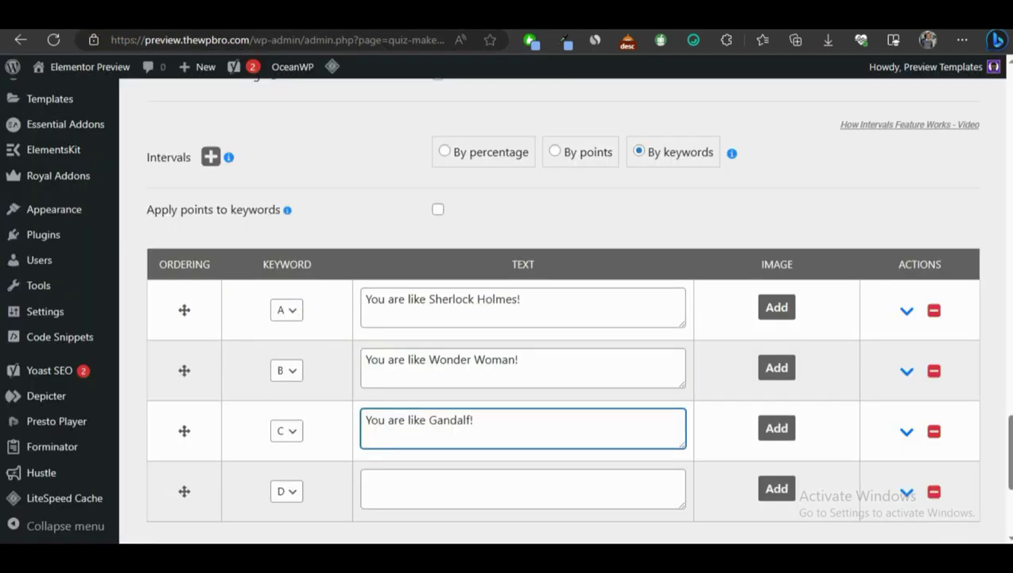
key(ctrl+v)
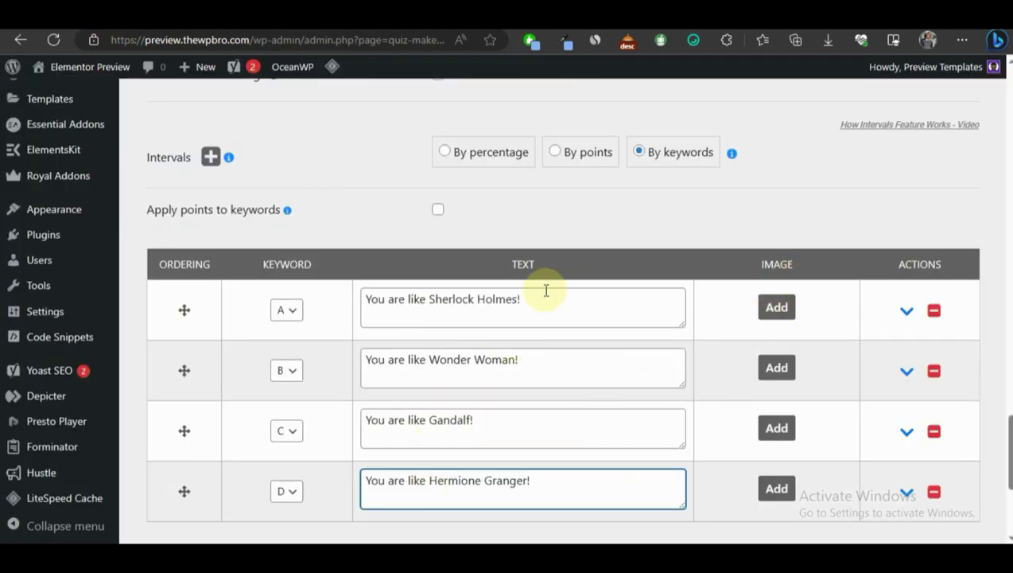
- Add the matching character image from the media library to each of the keyword results A, B, C and D
click(782, 310)
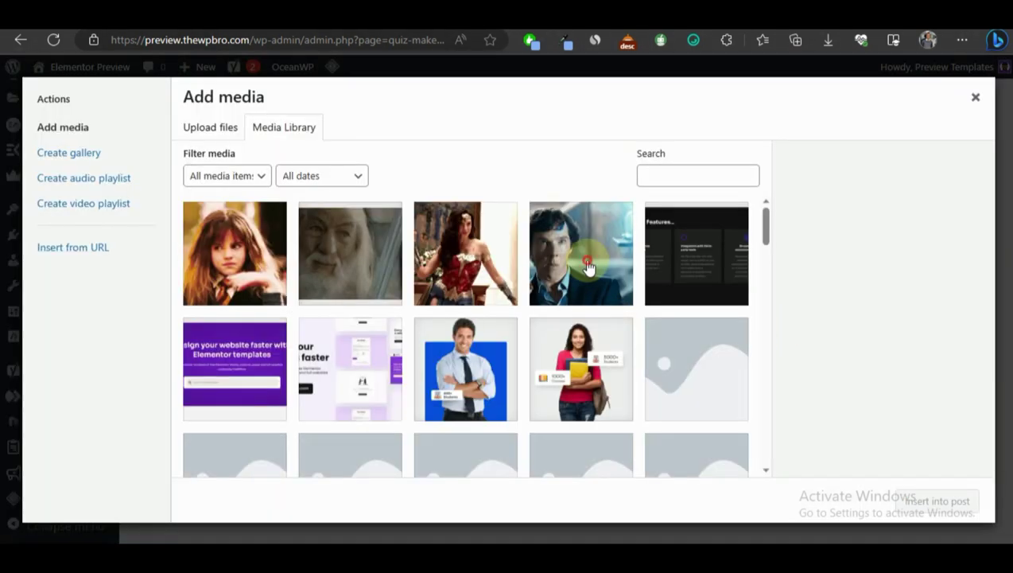
click(587, 268)
click(947, 501)
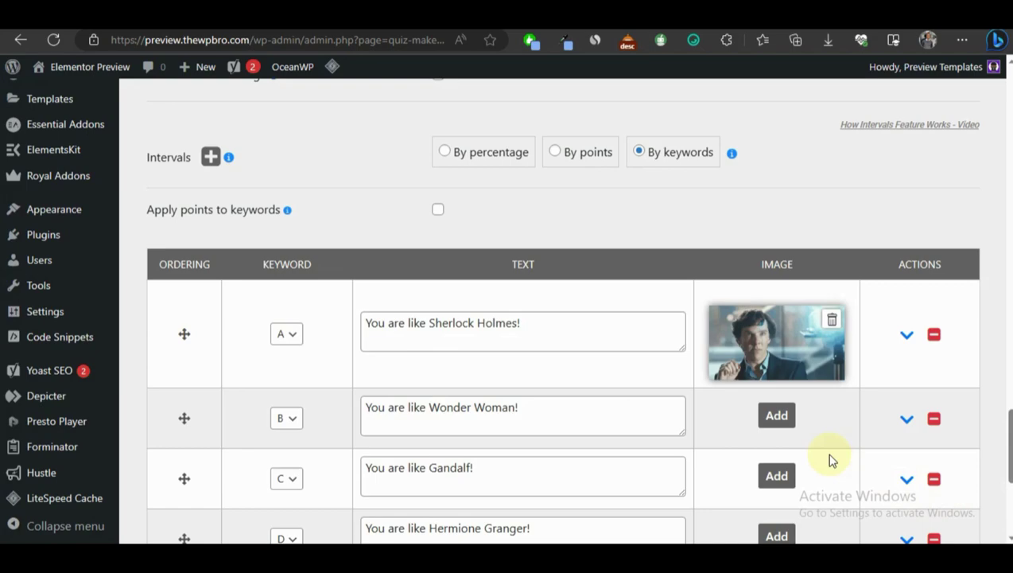
click(777, 416)
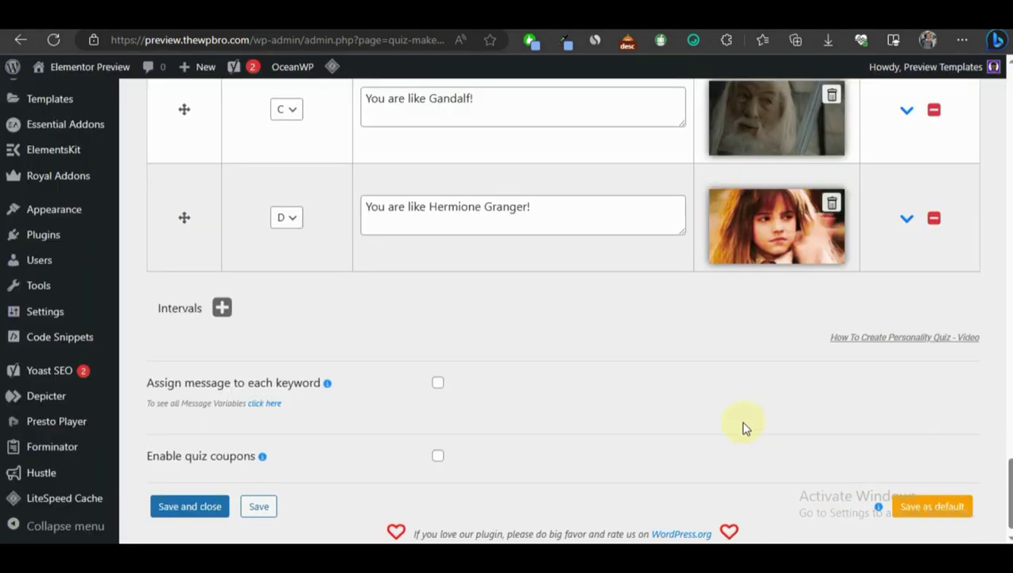
scroll(776, 344, up, 3)
scroll(470, 345, down, 6)
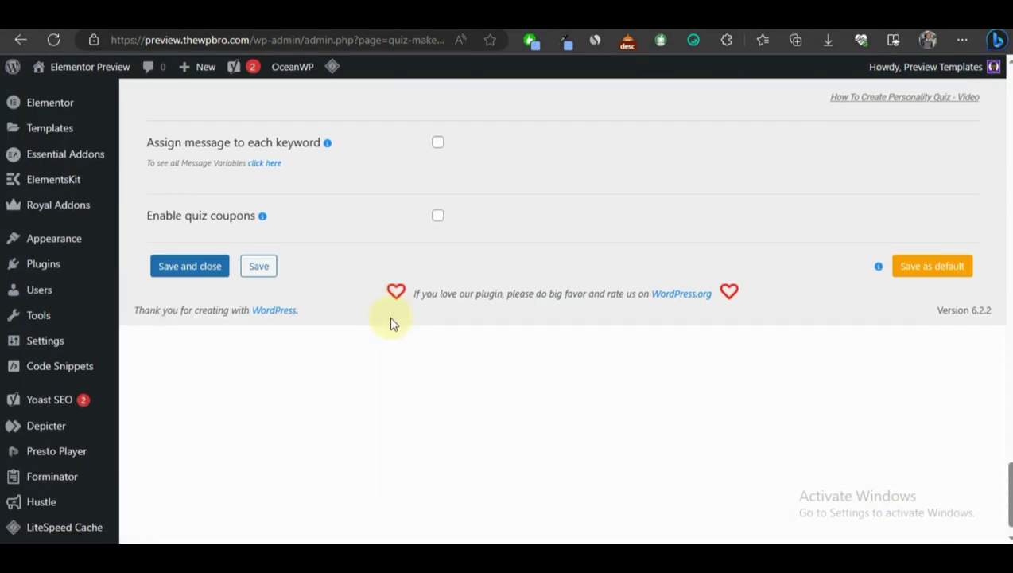
- Examine the quiz's user limitation options and its user data collection options
scroll(555, 312, up, 20)
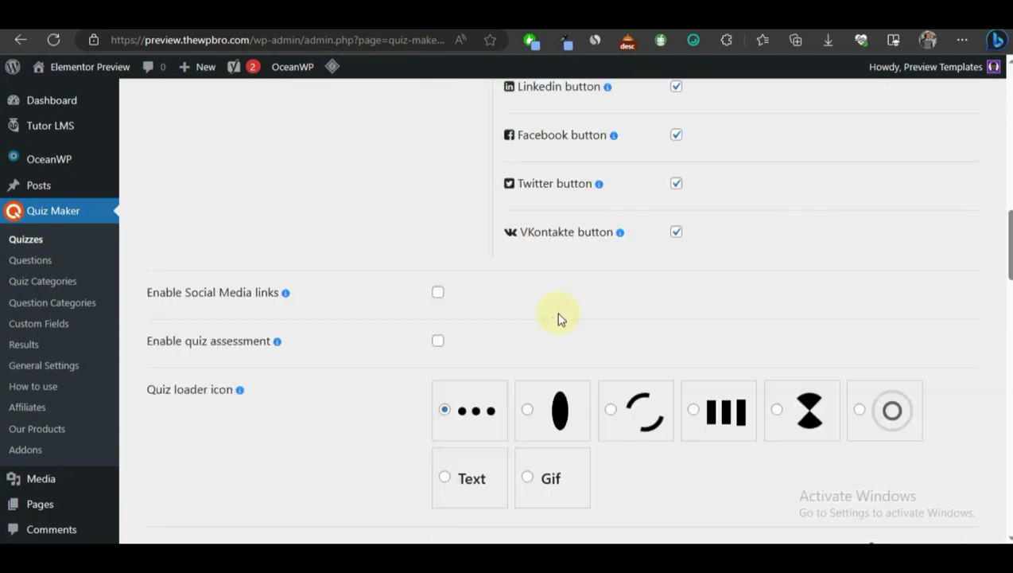
scroll(556, 315, up, 5)
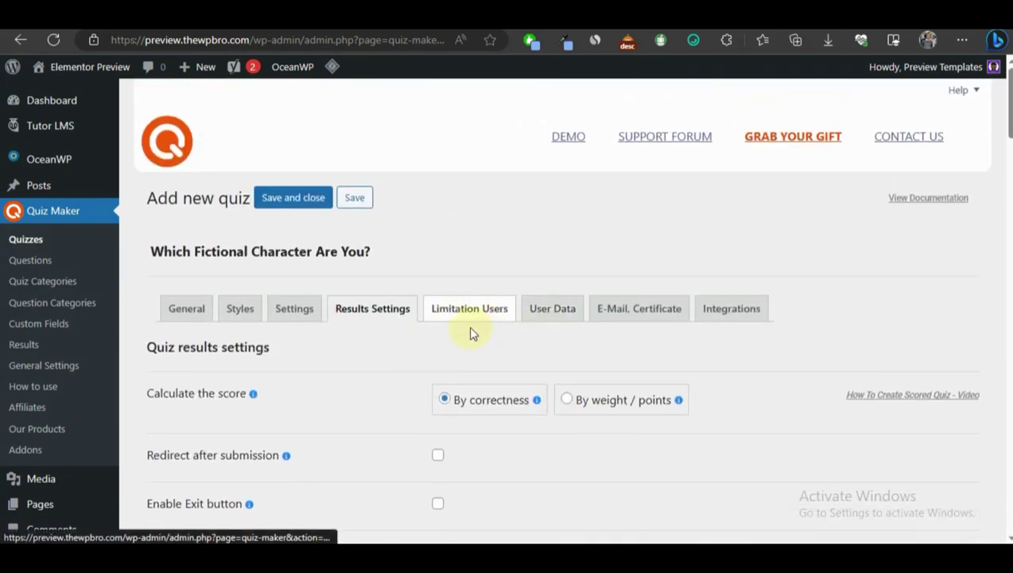
click(463, 315)
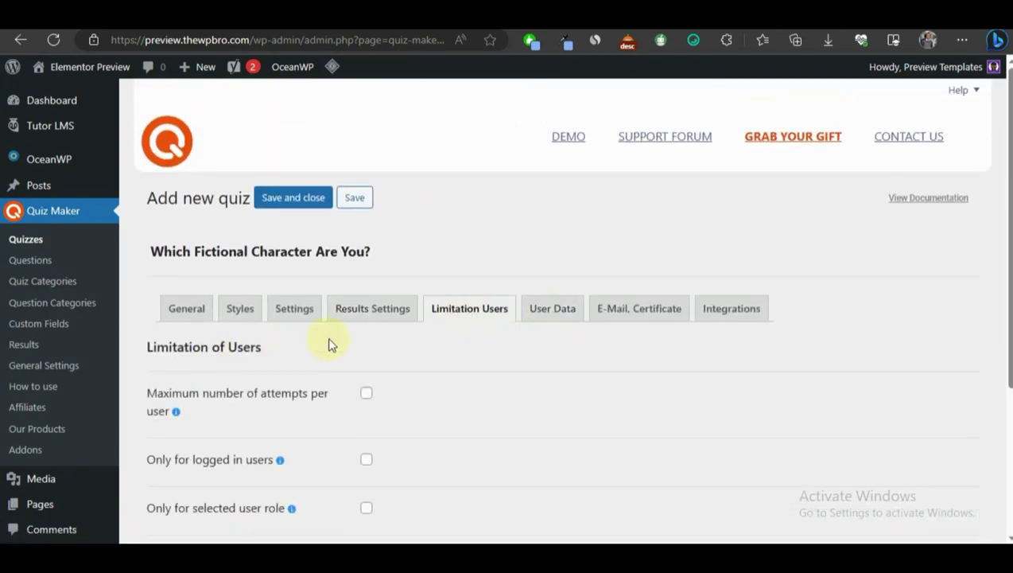
scroll(318, 358, down, 4)
scroll(362, 353, up, 1)
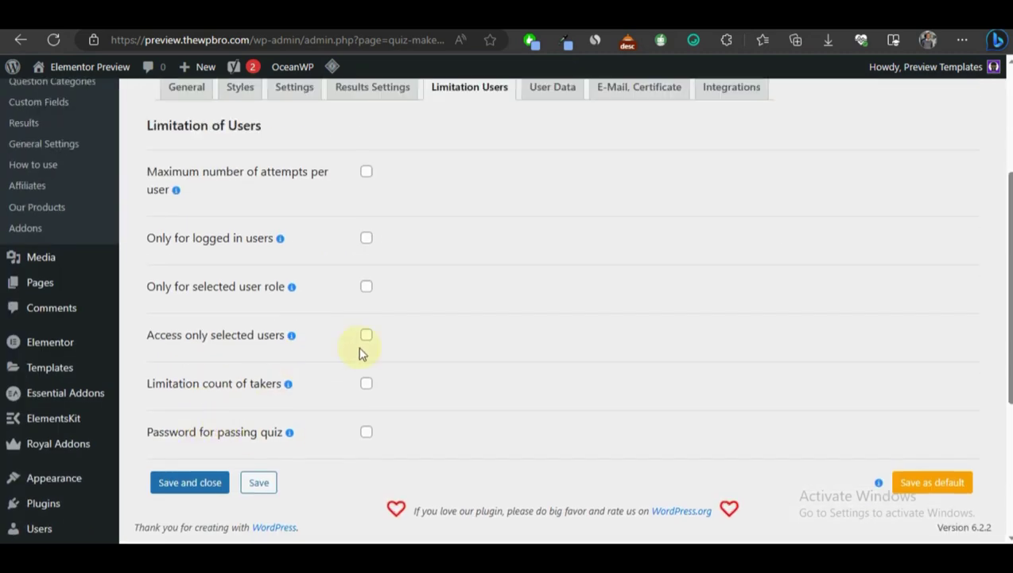
scroll(573, 310, up, 2)
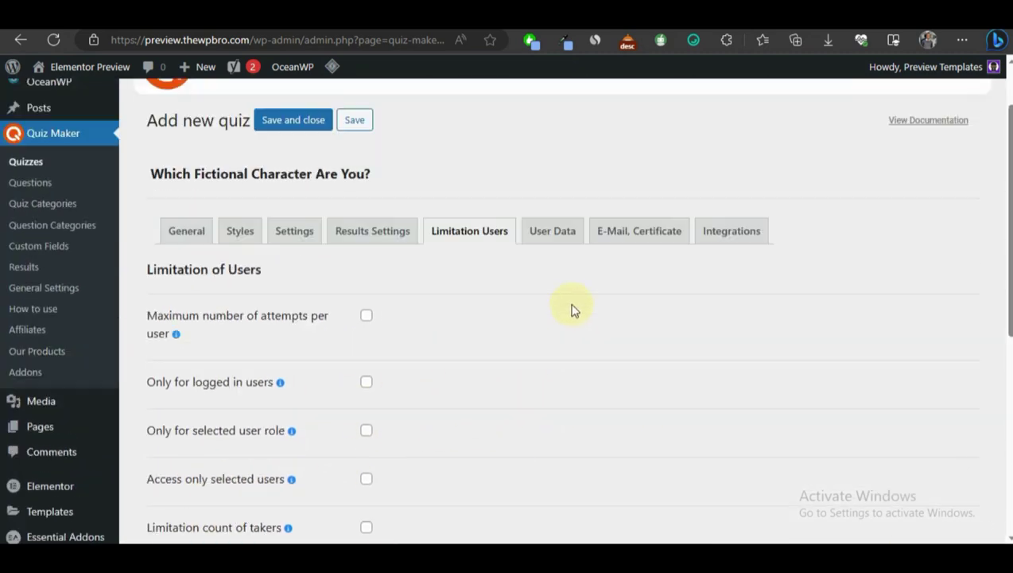
click(557, 237)
scroll(318, 345, down, 1)
scroll(322, 345, down, 4)
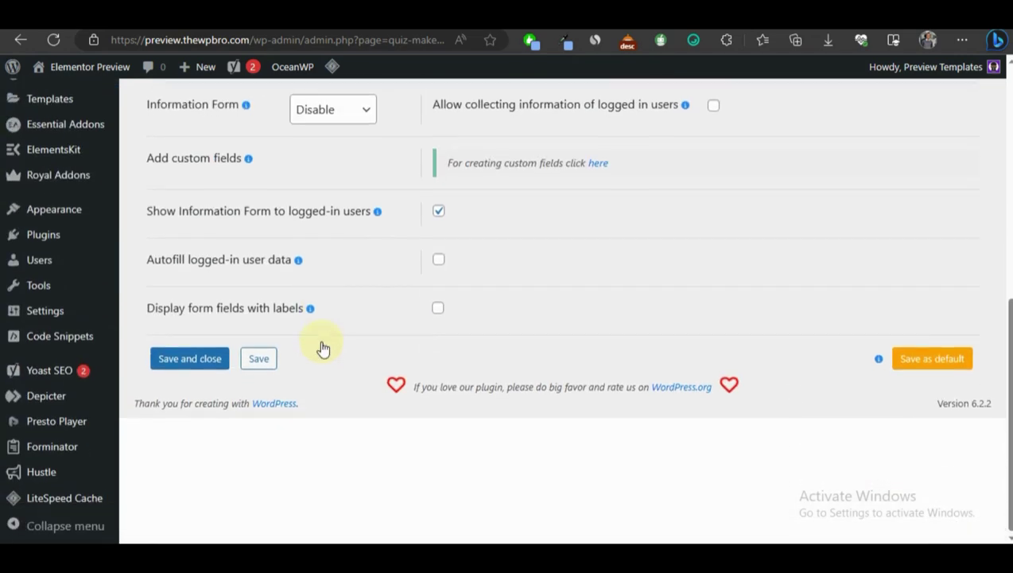
- Check the quiz's e-mail and certificate options, then save the quiz and return to the quiz list
scroll(459, 302, up, 1)
scroll(548, 344, up, 5)
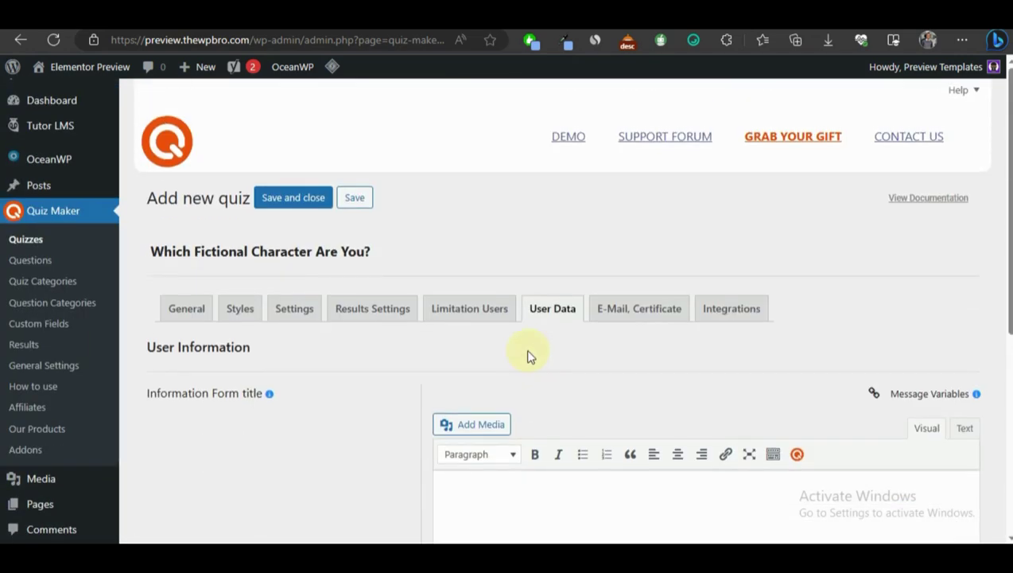
click(630, 310)
scroll(465, 290, down, 10)
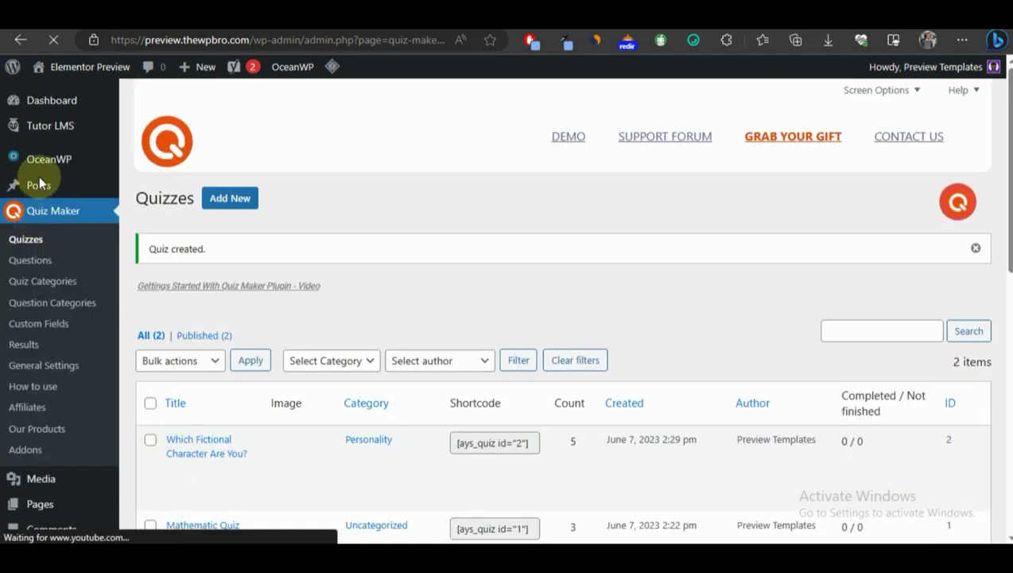
- Open the published "Which Fictional Character Are You?" post in a new browser tab and start the quiz
mouse_move(39, 186)
click(158, 189)
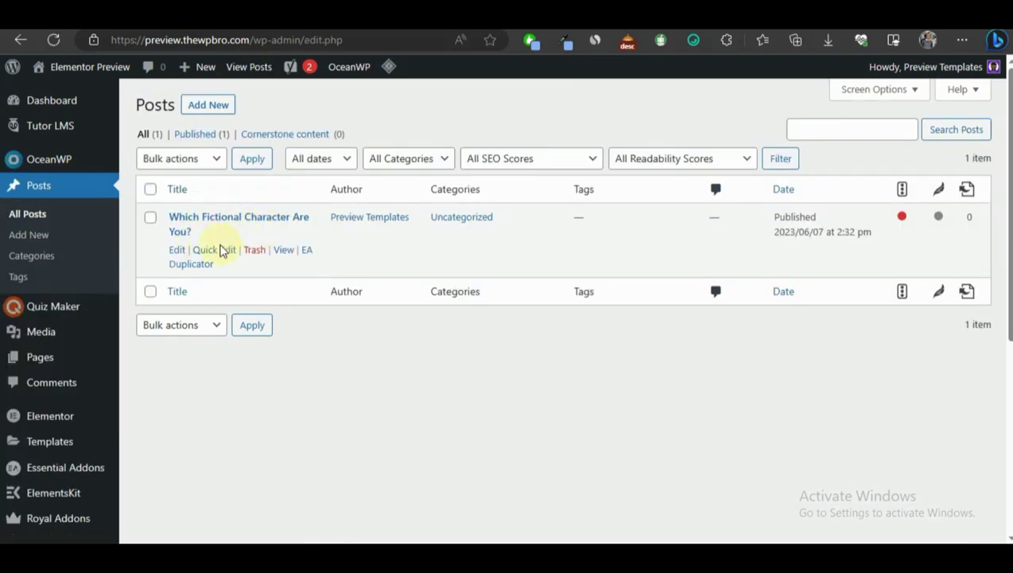
right_click(283, 252)
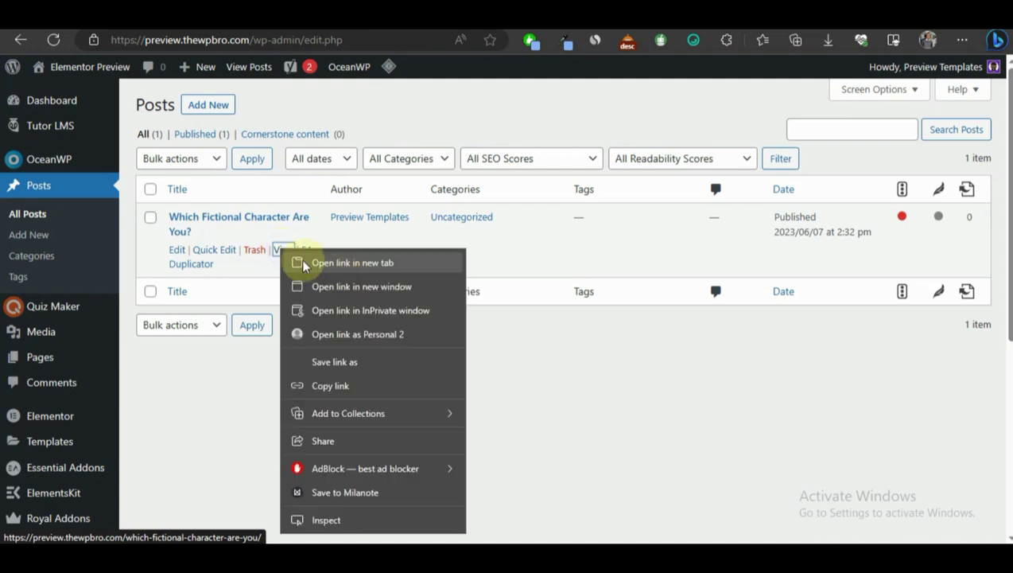
click(317, 262)
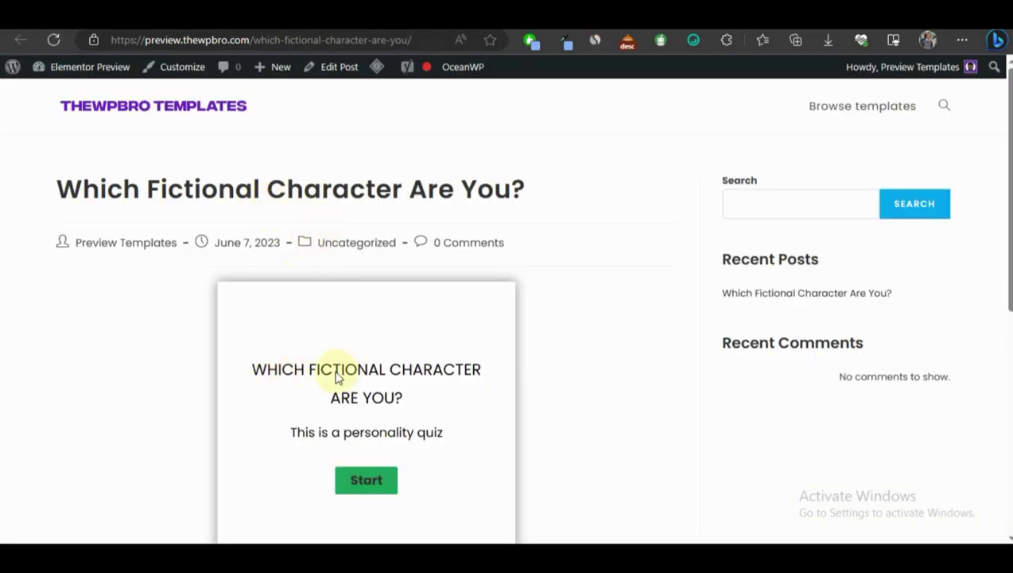
scroll(336, 377, down, 2)
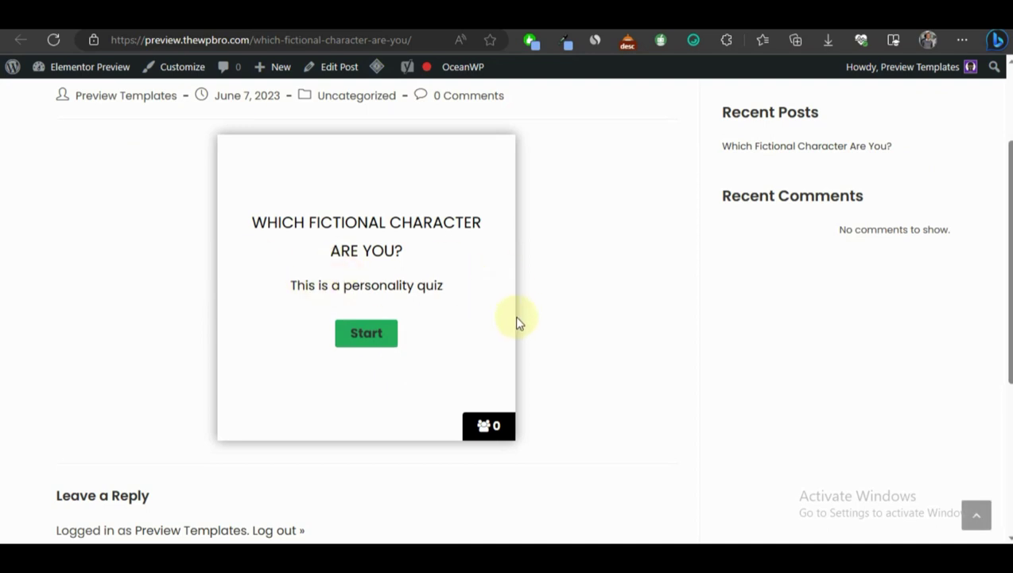
click(360, 331)
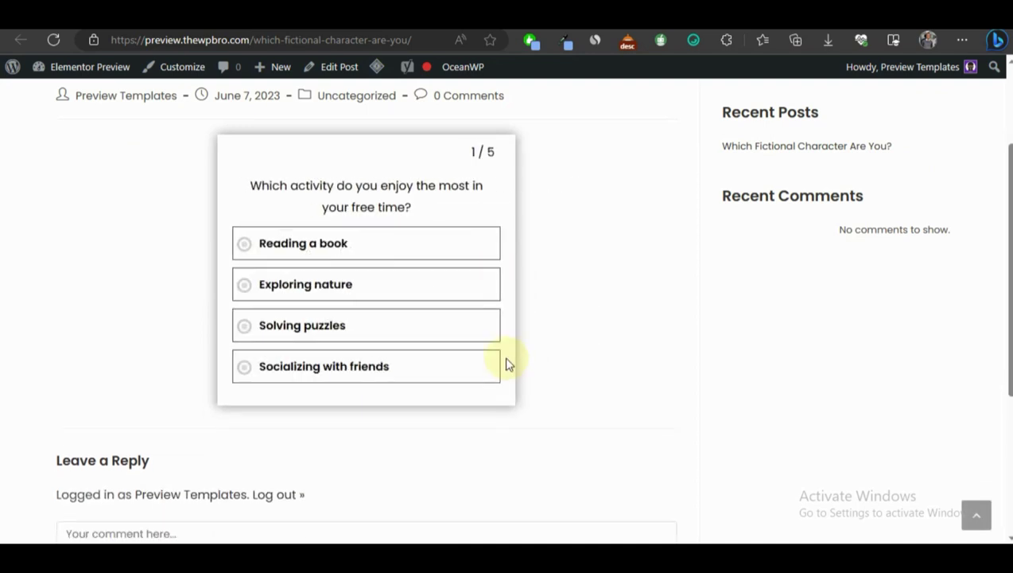
- Answer the free-time activity question with "Reading a book" and the favorite movie type question with "Action"
drag(250, 187, 448, 217)
click(436, 224)
click(358, 252)
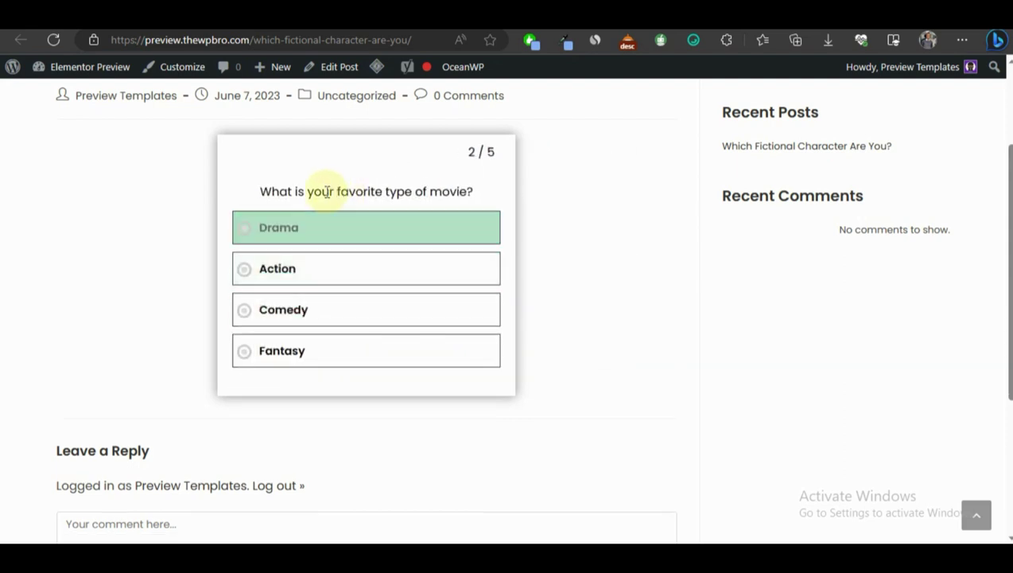
drag(326, 190, 474, 192)
click(294, 208)
click(317, 271)
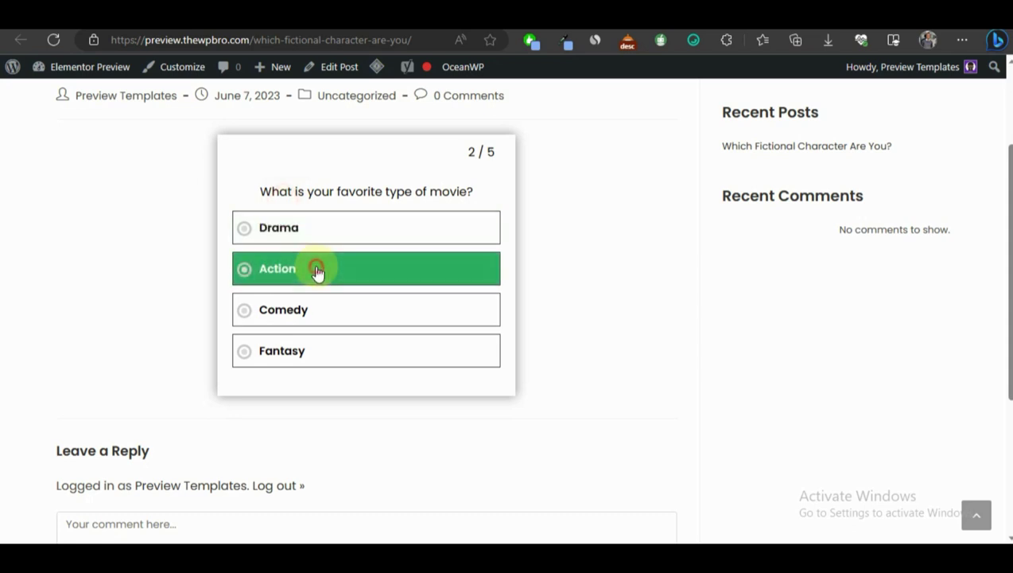
- Answer the friend quality question with "Loyalty" and the ideal vacation question with "Beach resort"
drag(290, 183, 412, 213)
click(418, 215)
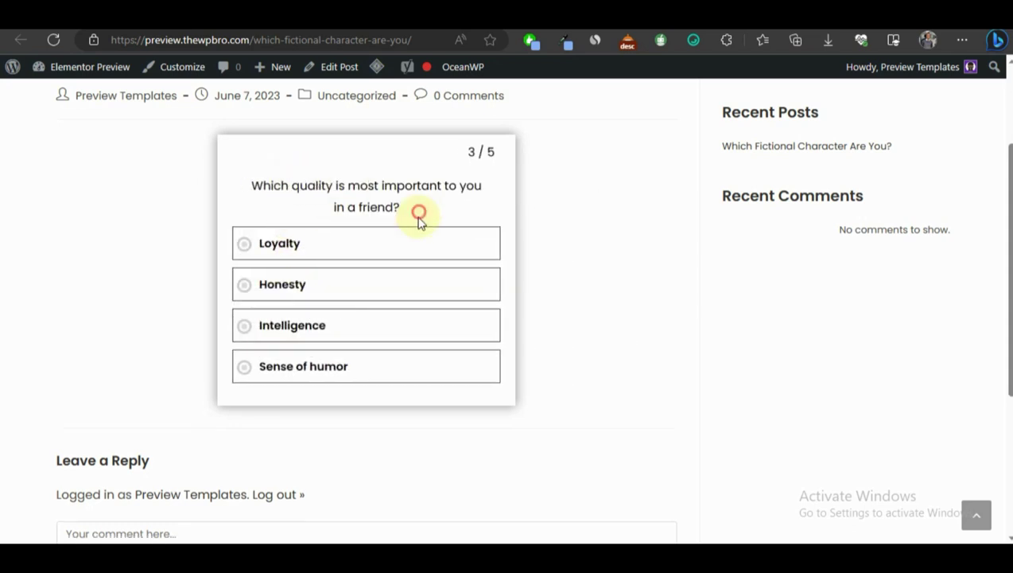
click(375, 252)
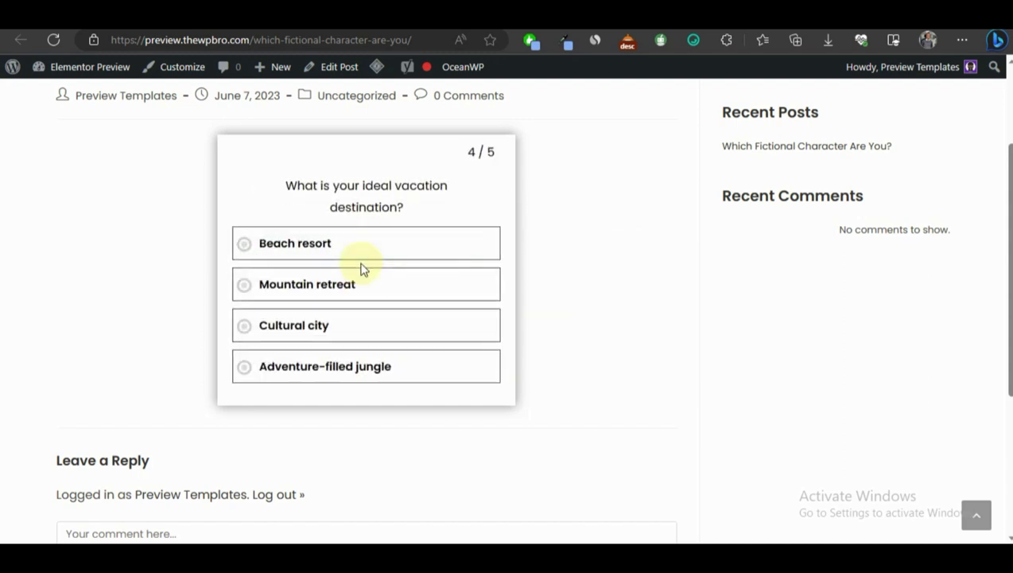
click(357, 254)
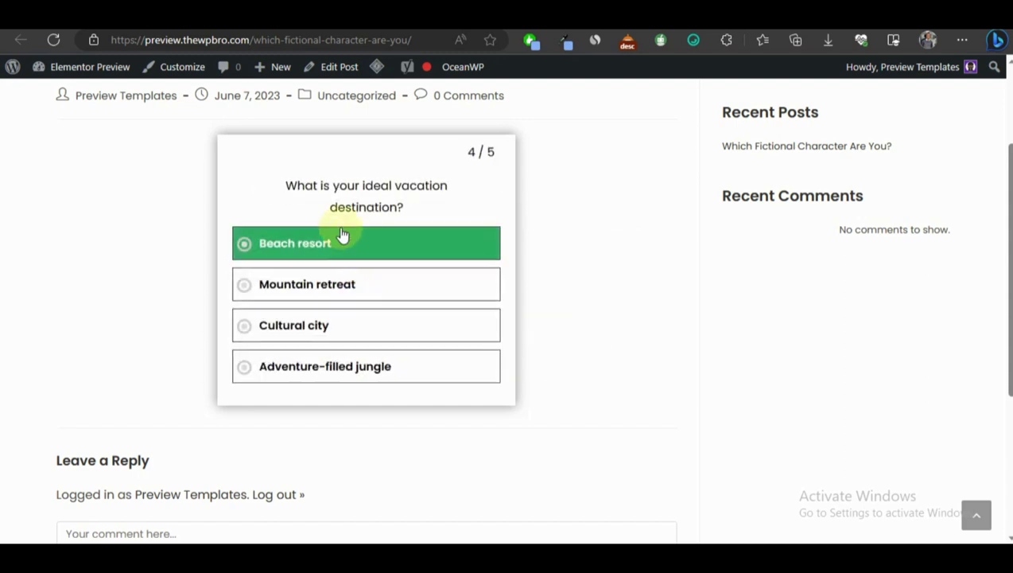
drag(305, 185, 430, 209)
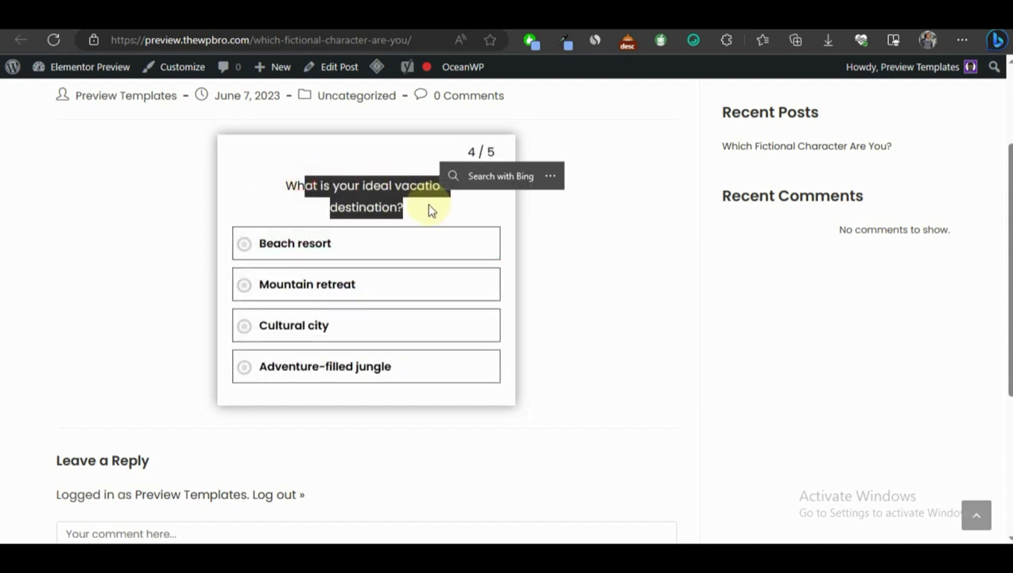
click(362, 244)
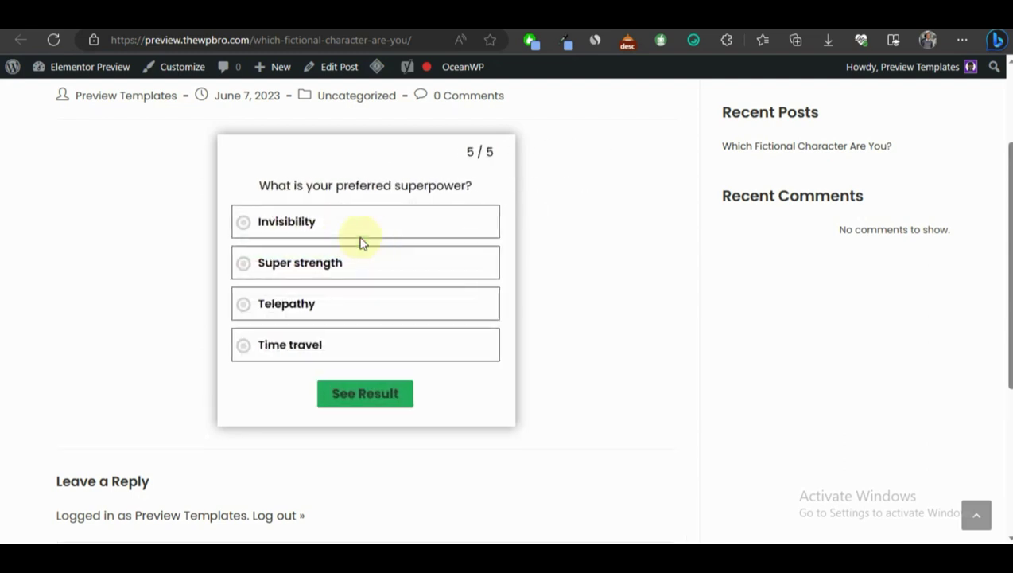
- Answer the preferred superpower question with "Super strength" and view the quiz result
drag(320, 186, 455, 187)
click(378, 272)
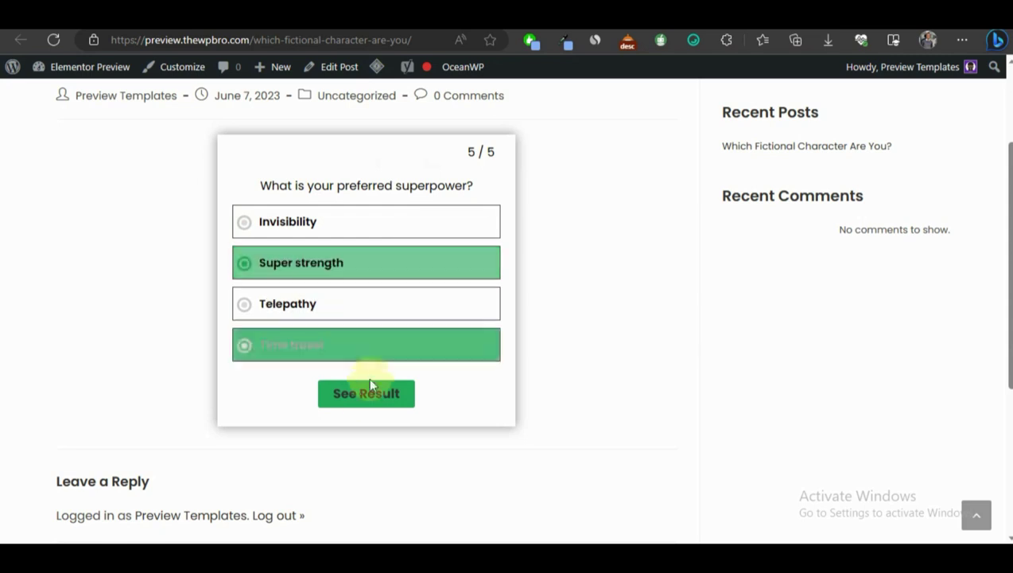
click(355, 402)
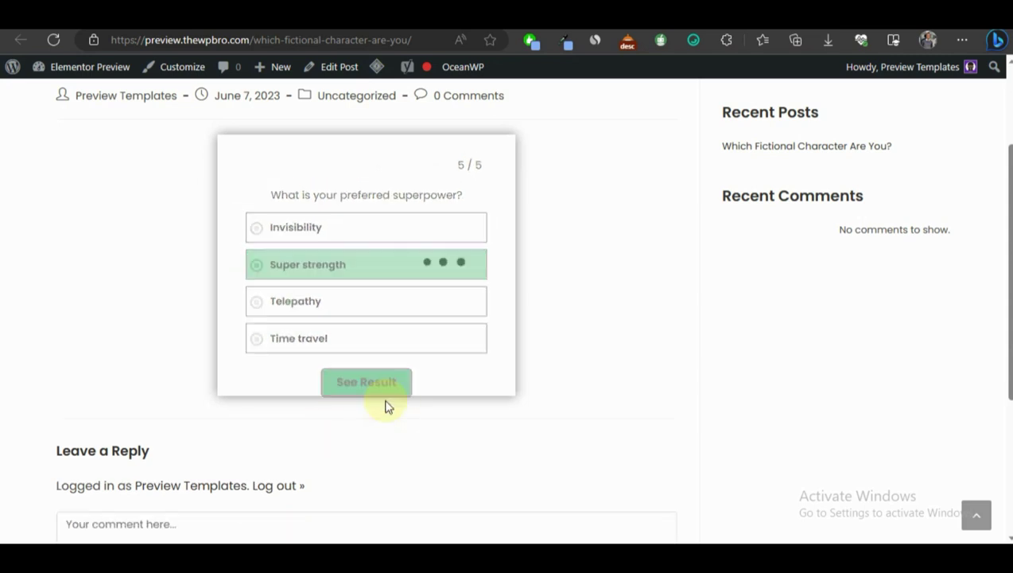
drag(289, 324, 486, 330)
click(477, 332)
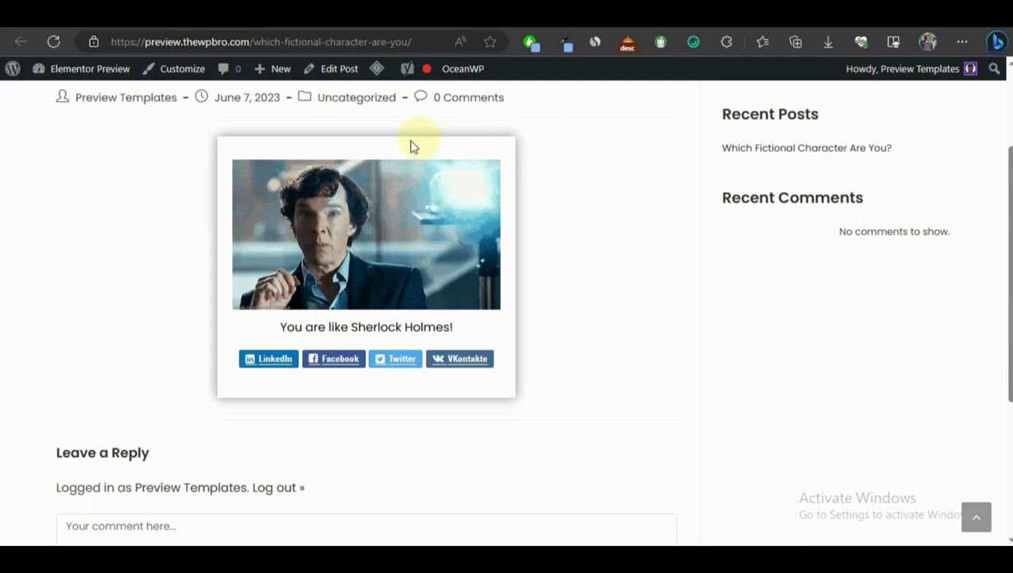
- Close the quiz post, start a new question in Quiz Maker, and switch to the Google Docs document
key(ctrl+w)
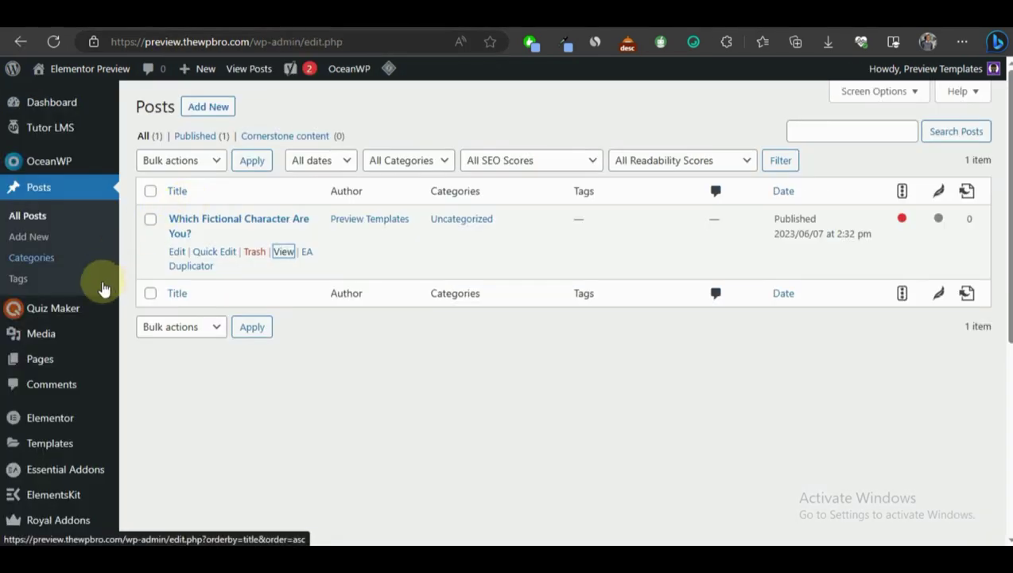
mouse_move(86, 318)
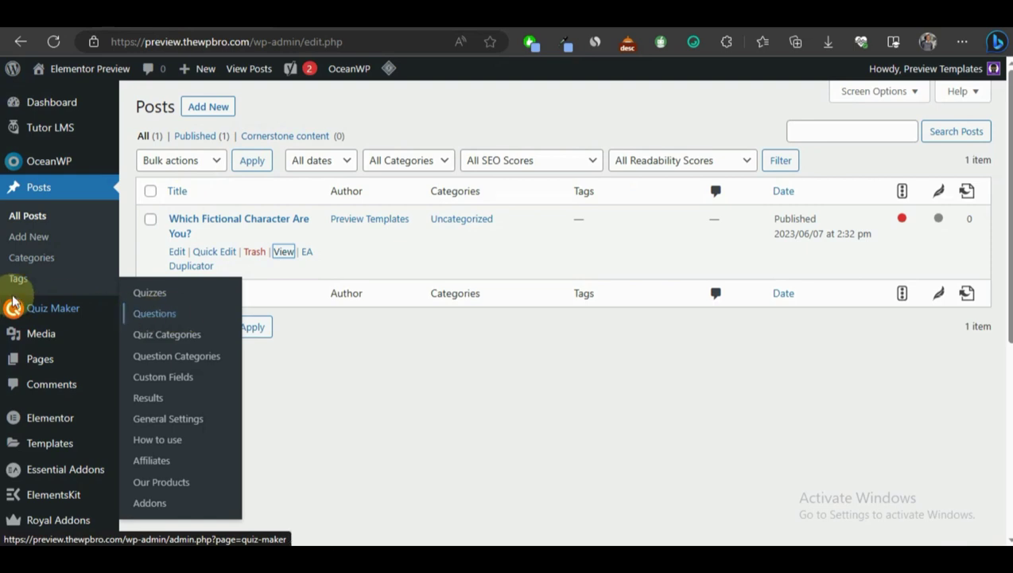
click(159, 314)
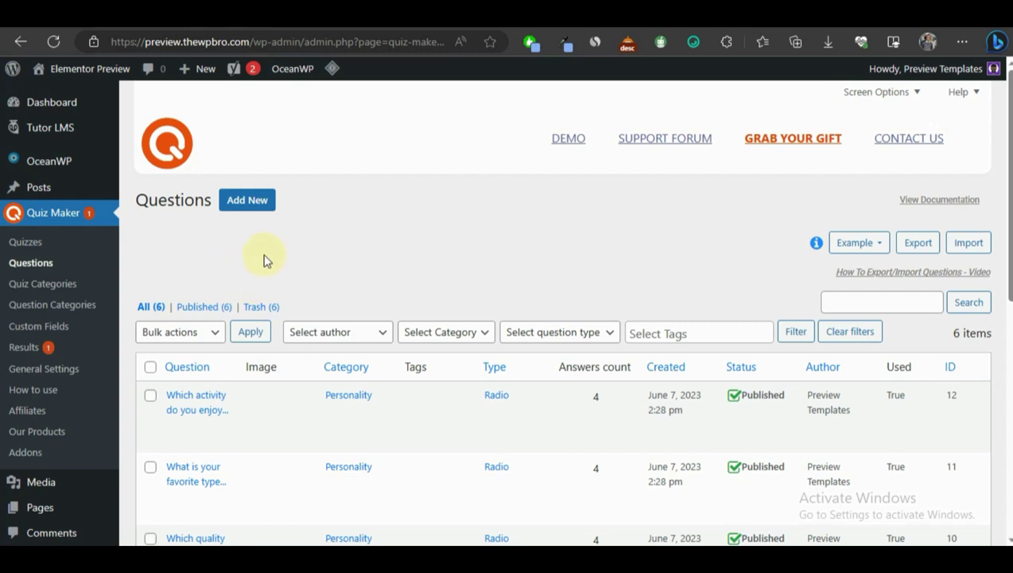
click(261, 201)
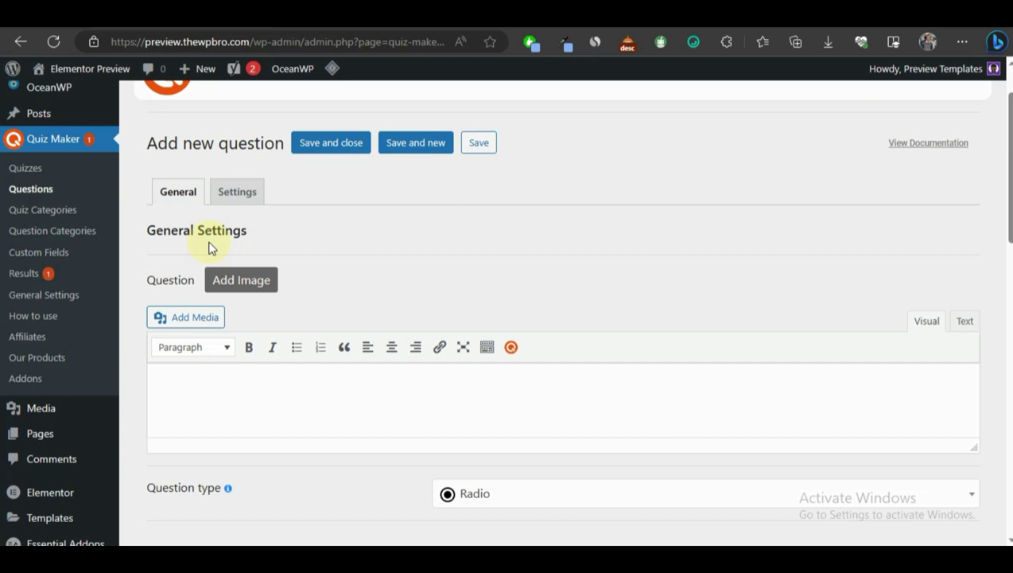
scroll(473, 249, down, 2)
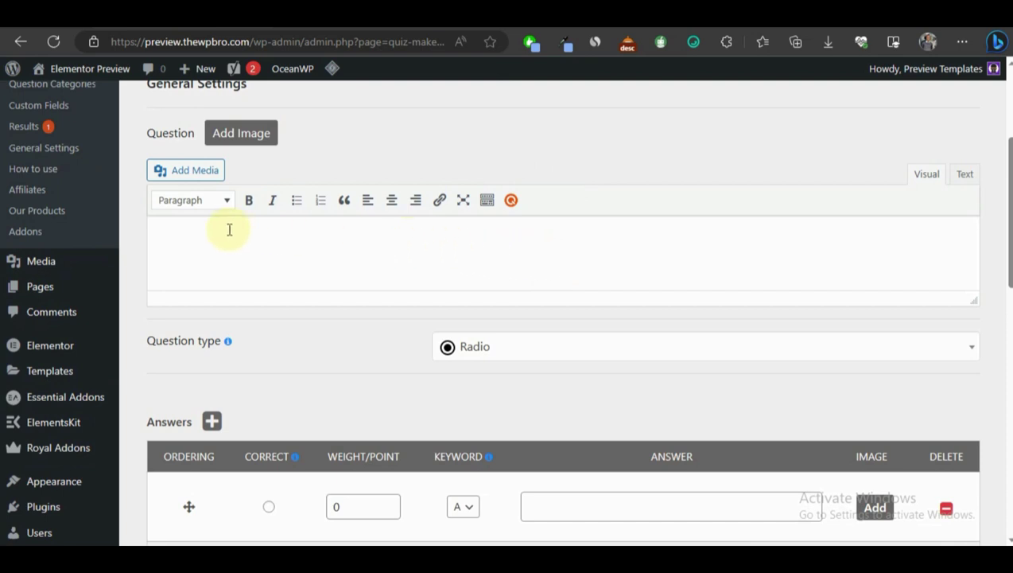
key(ctrl+Tab)
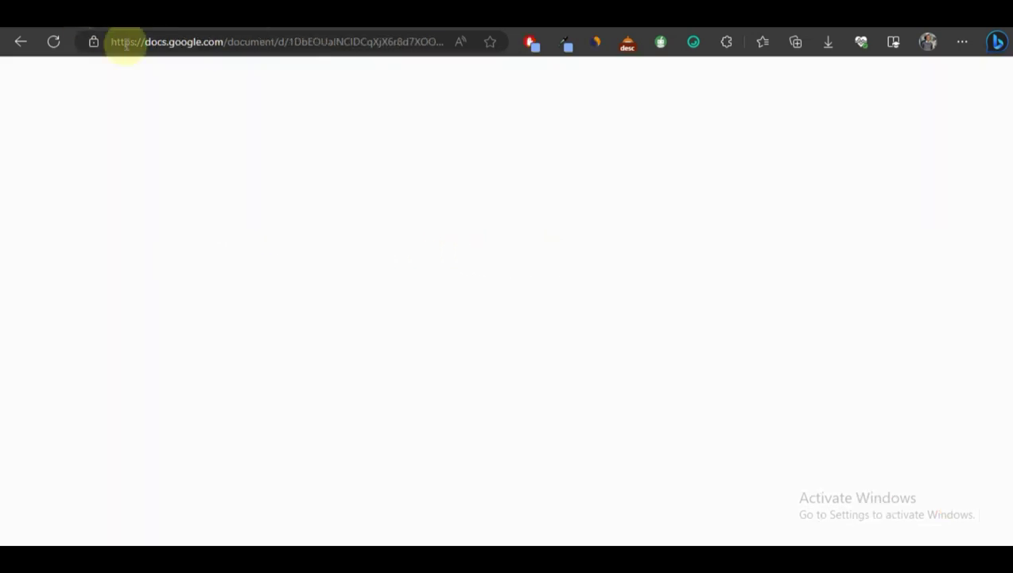
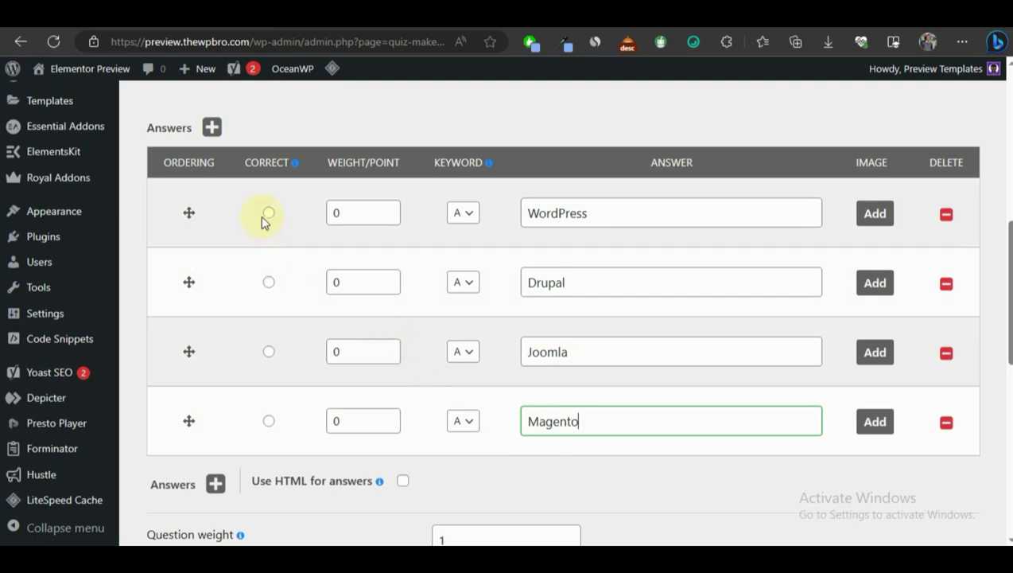
- Mark the WordPress answer as correct and set its weight to 10 points
click(268, 214)
click(342, 213)
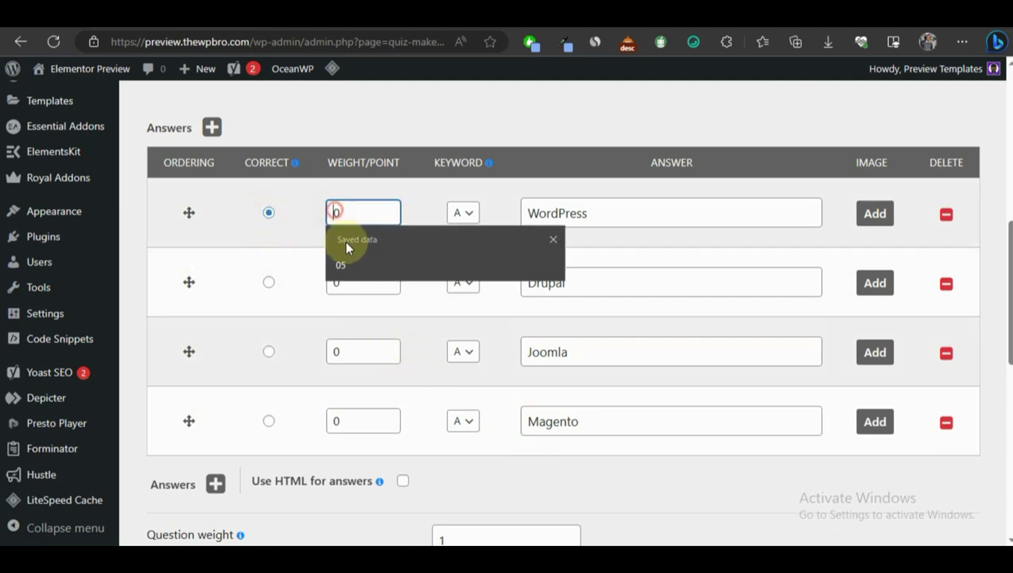
click(350, 257)
key(BackSpace)
text(1)
drag(371, 212, 305, 220)
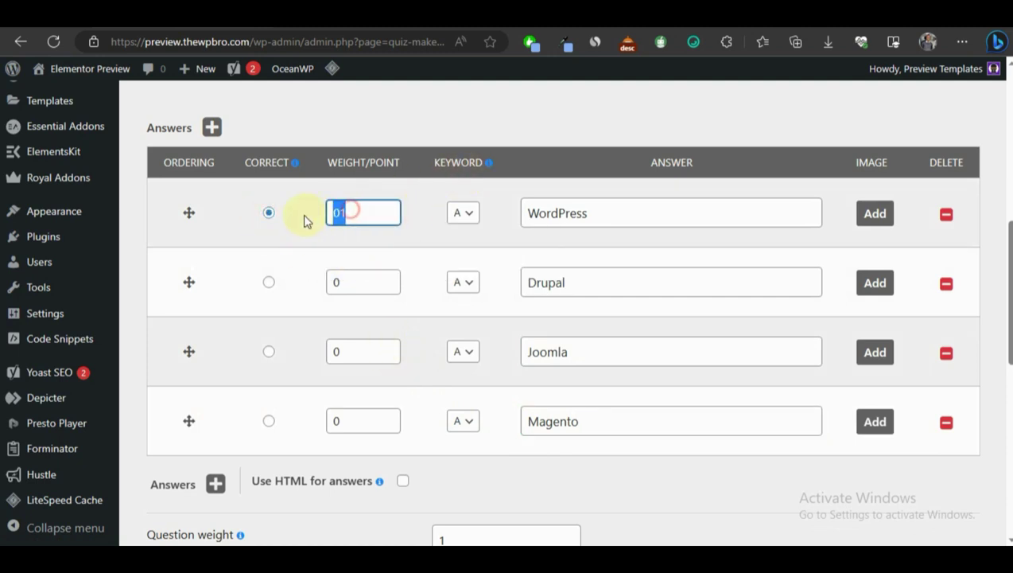
text(10)
click(471, 113)
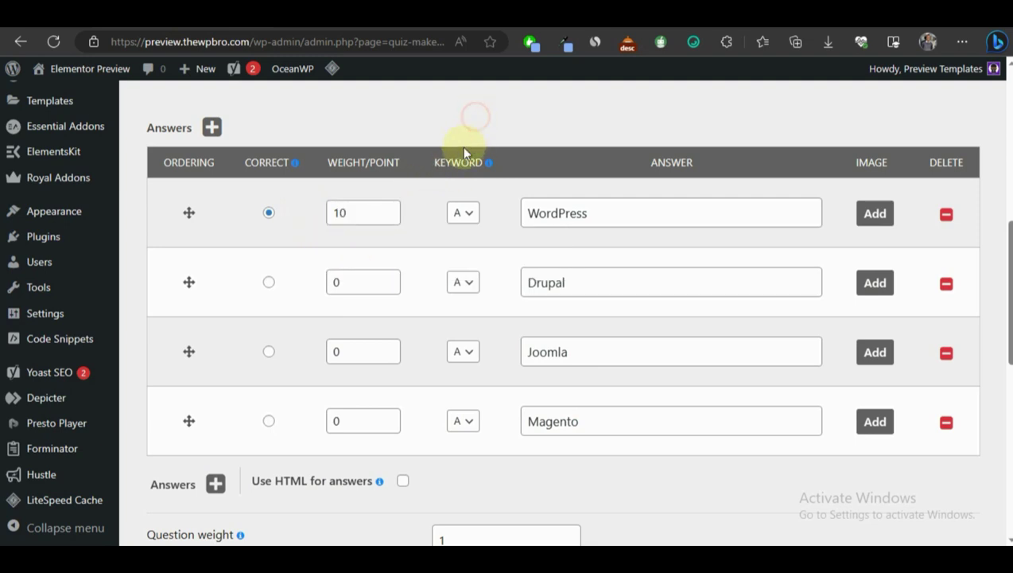
- Set the new question's category to WordPress
scroll(420, 214, down, 3)
scroll(541, 215, down, 2)
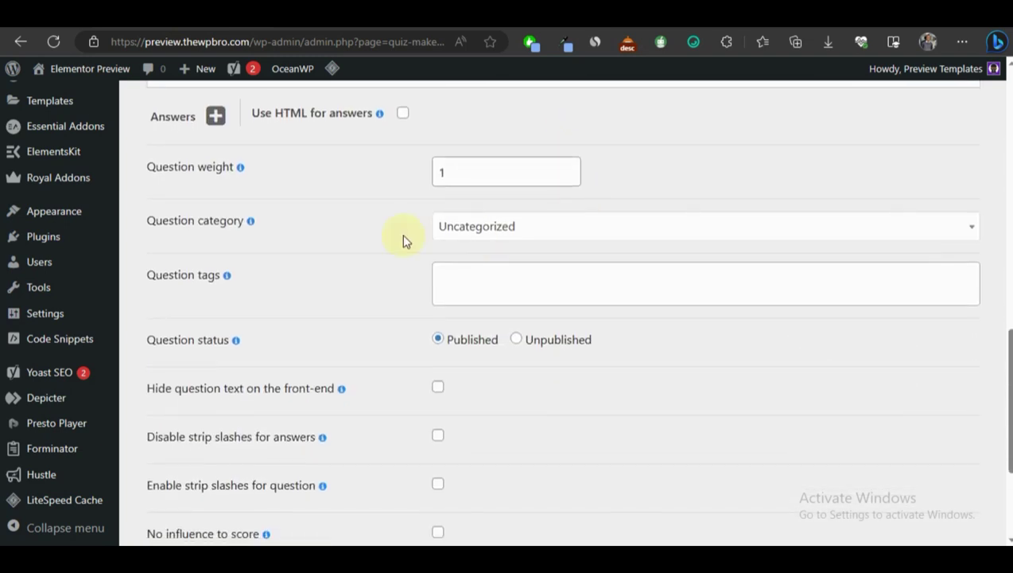
click(453, 232)
click(481, 362)
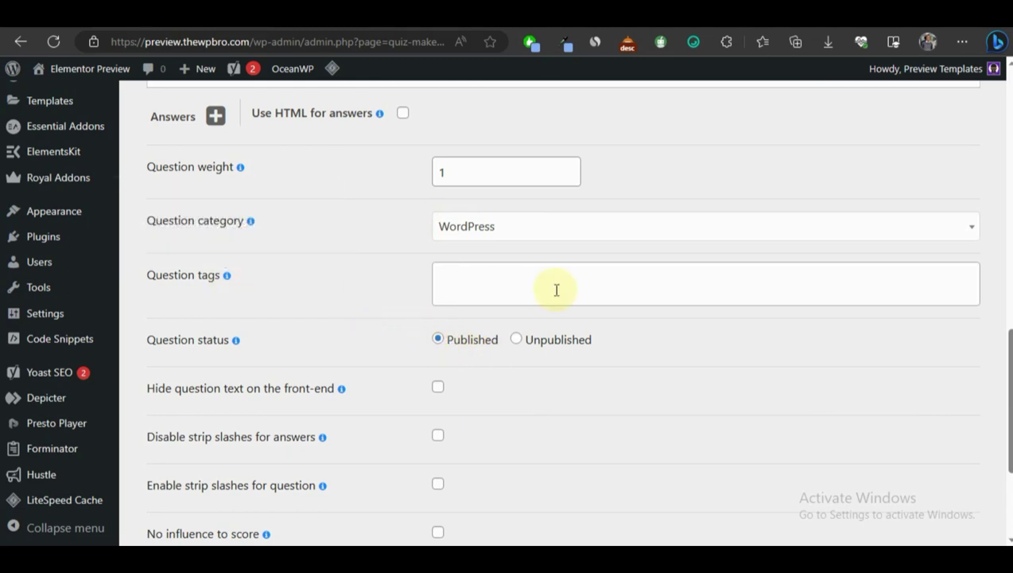
- Examine the question's remaining options and its advanced settings, including background image, answer explanation, hint, right and wrong answer messages, and note text
scroll(447, 326, down, 2)
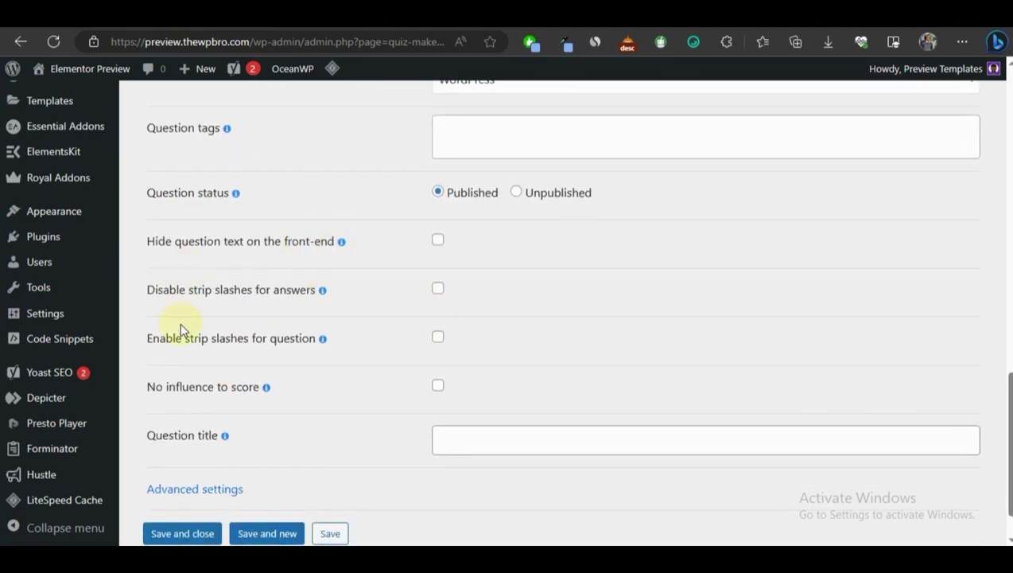
scroll(263, 278, down, 1)
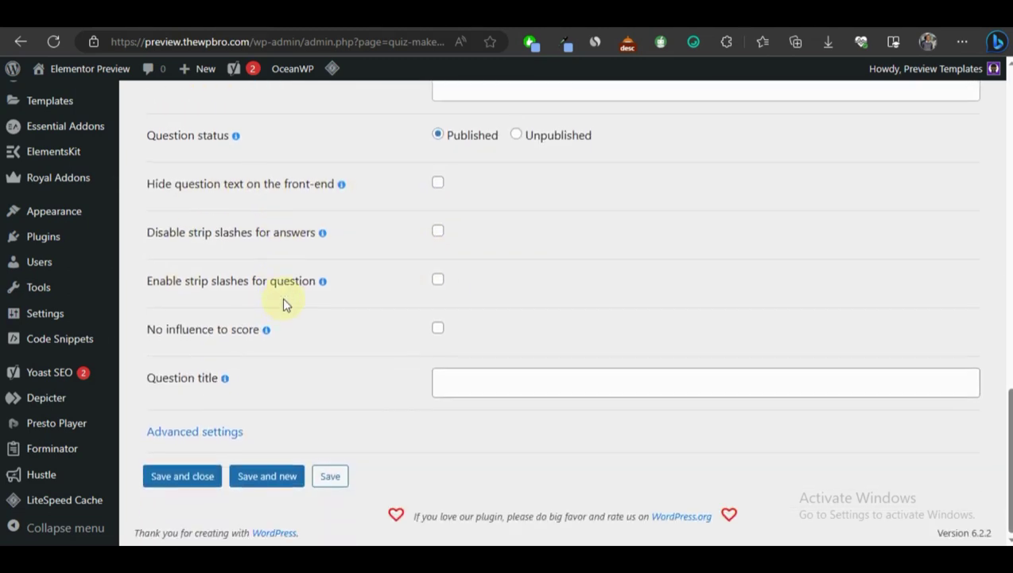
click(198, 432)
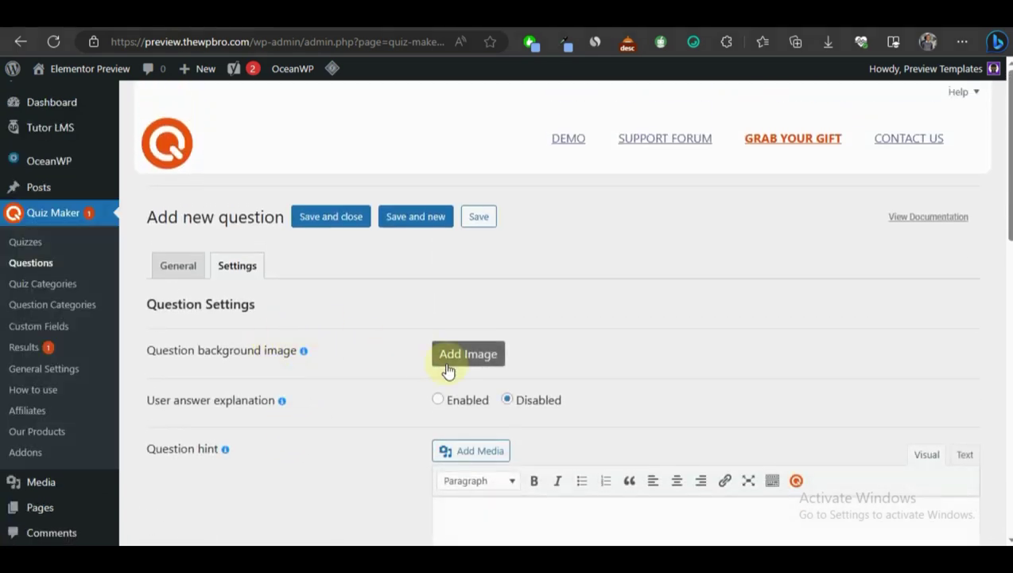
scroll(441, 386, down, 2)
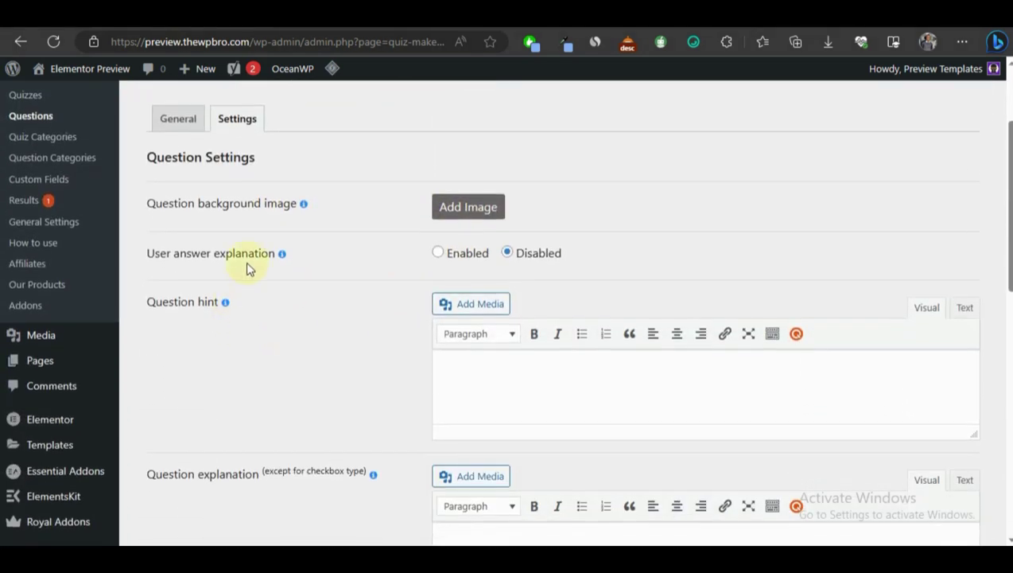
mouse_move(283, 254)
scroll(253, 286, down, 2)
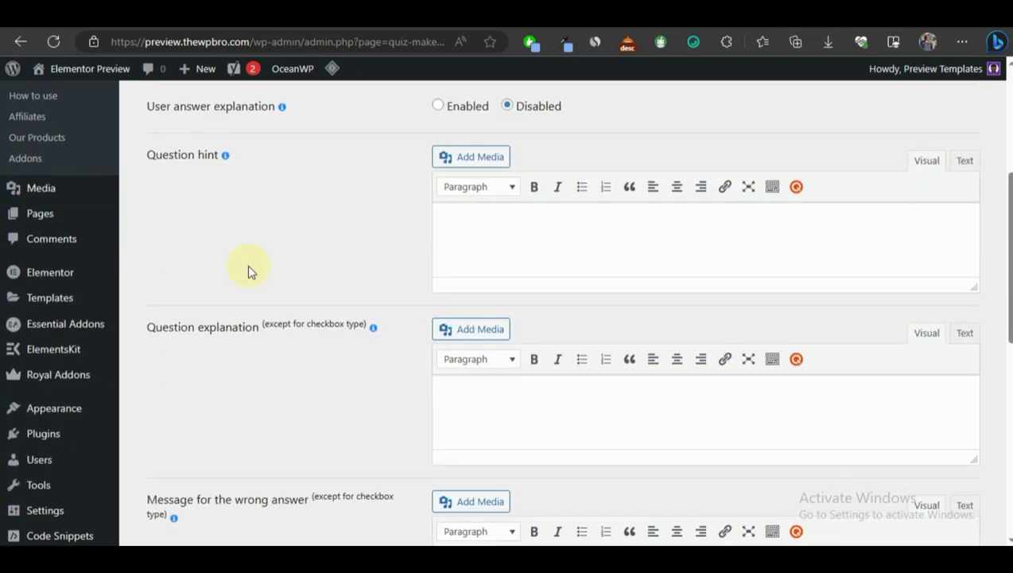
drag(152, 156, 221, 156)
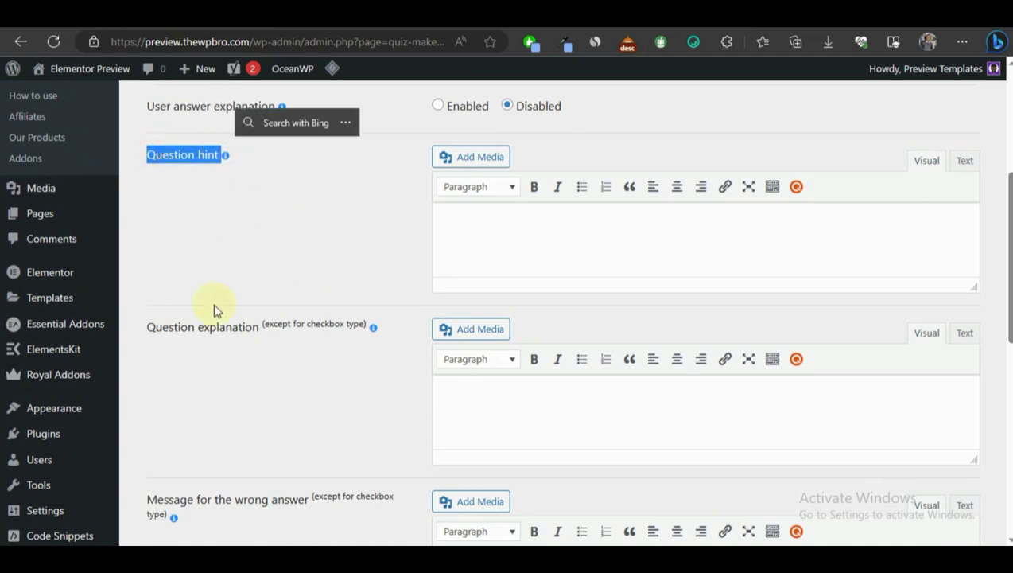
drag(169, 326, 249, 350)
scroll(249, 350, down, 3)
drag(157, 278, 288, 280)
click(297, 358)
scroll(183, 439, down, 1)
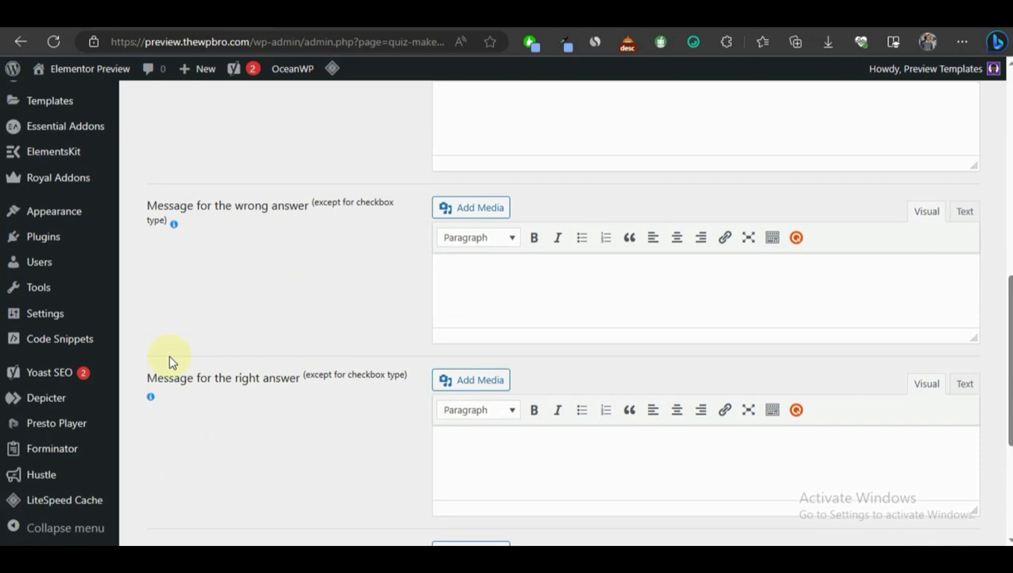
scroll(262, 382, down, 3)
drag(185, 314, 202, 303)
click(288, 410)
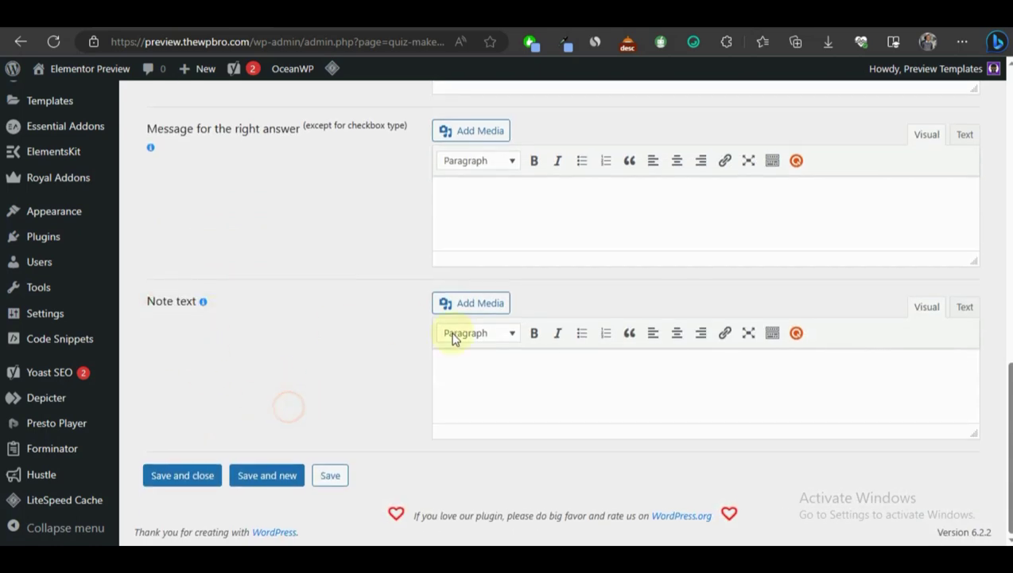
- Review the advanced question settings once more, and save and close the WordPress question
scroll(611, 420, up, 5)
scroll(536, 221, up, 6)
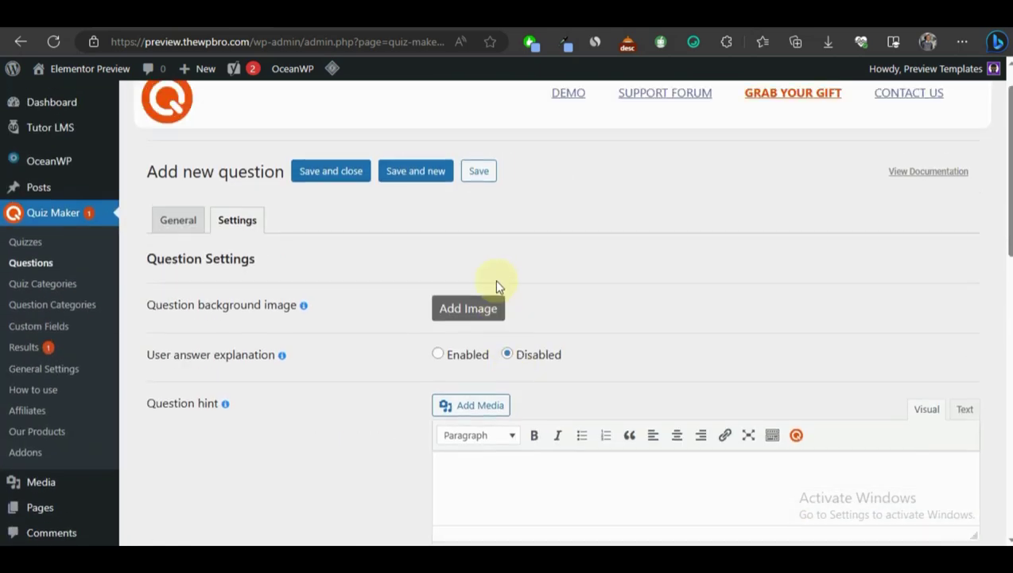
scroll(680, 320, down, 5)
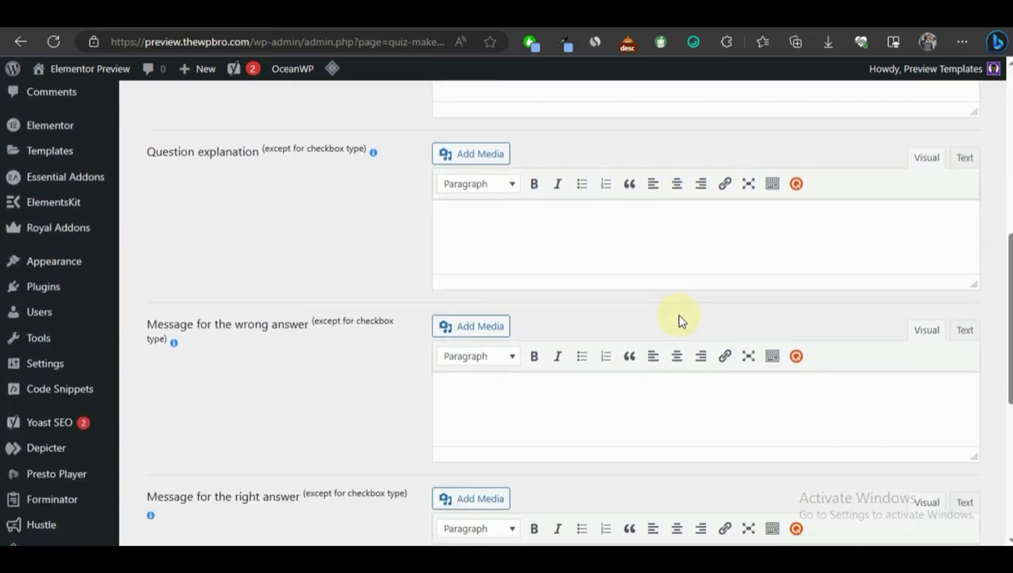
scroll(681, 321, down, 5)
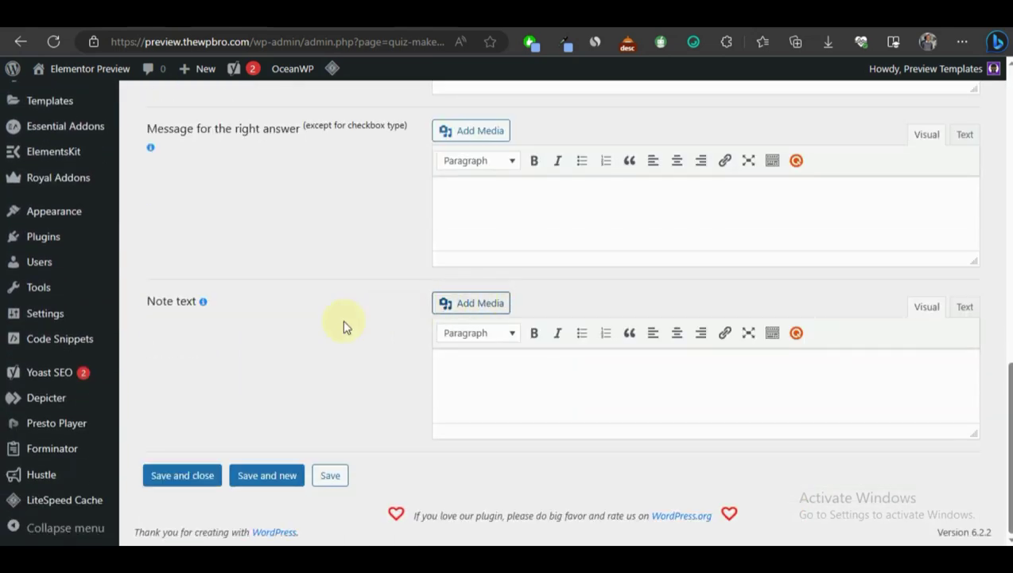
click(198, 481)
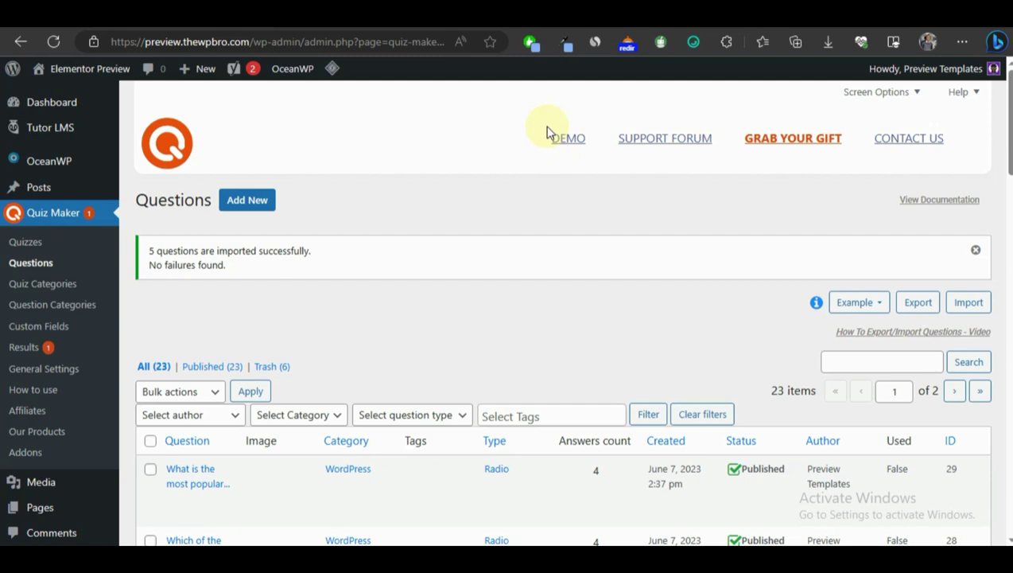
- Create a new quiz in Quiz Maker with the title "WordPress Quiz"
click(36, 249)
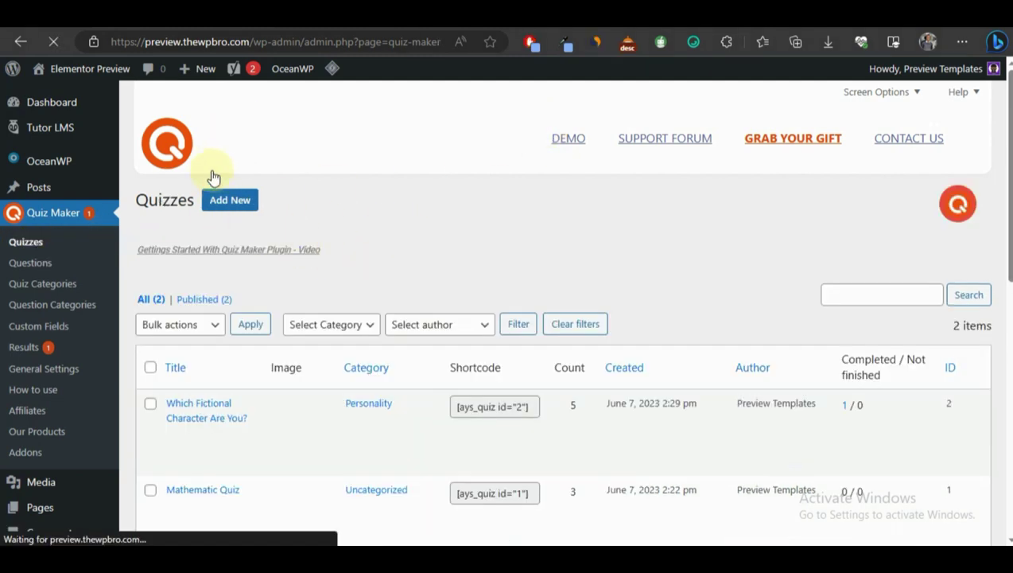
click(248, 206)
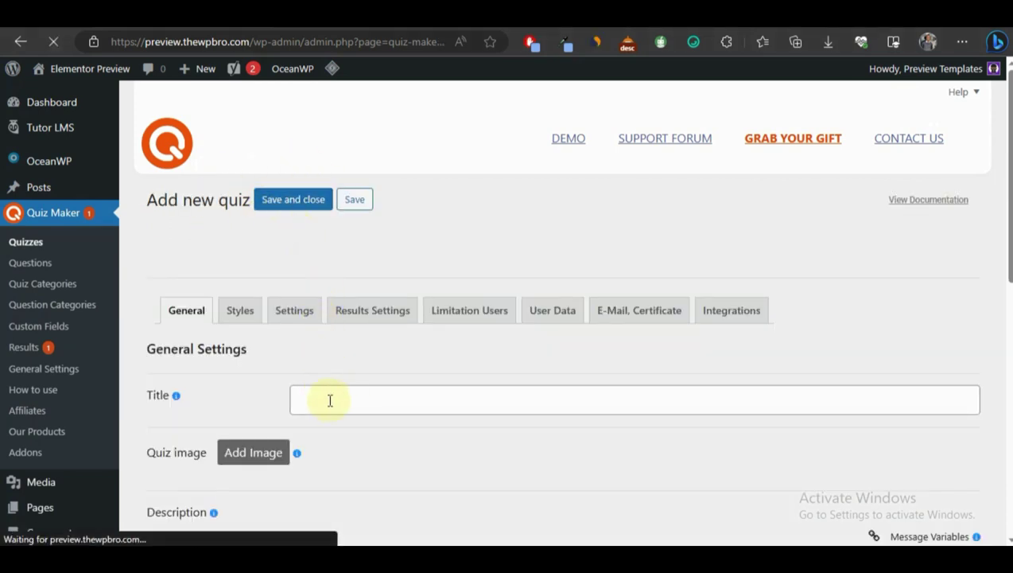
click(355, 385)
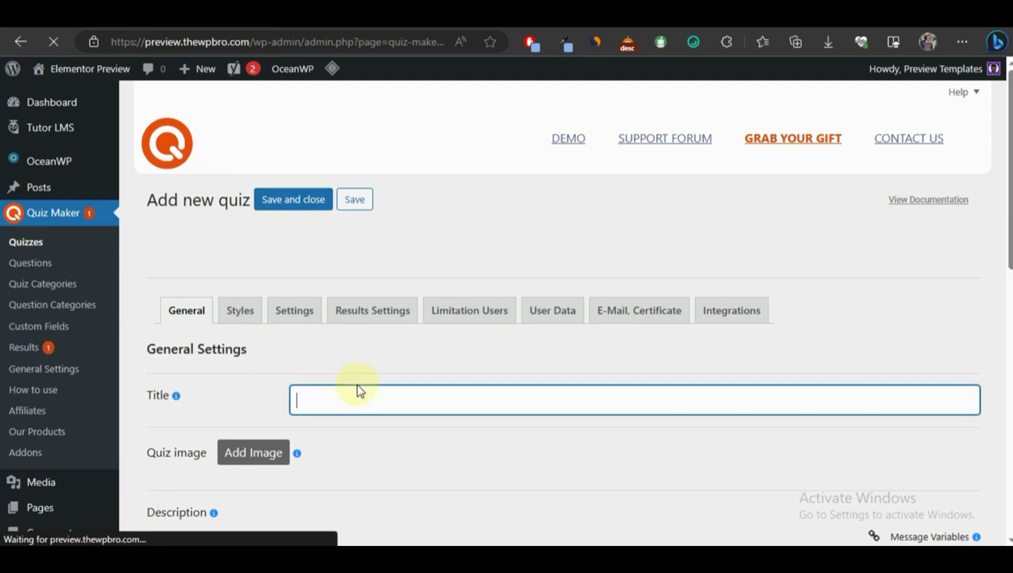
text(WordPress Quiz)
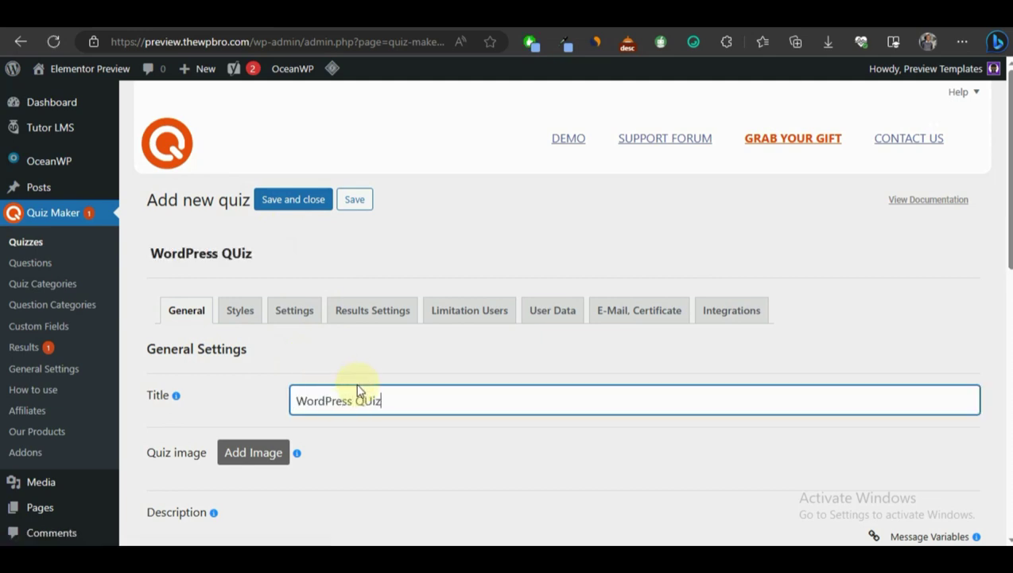
- Enter "This is a wordpress quiz" as the quiz description and set the quiz category to WordPress
scroll(355, 383, down, 3)
scroll(365, 249, down, 2)
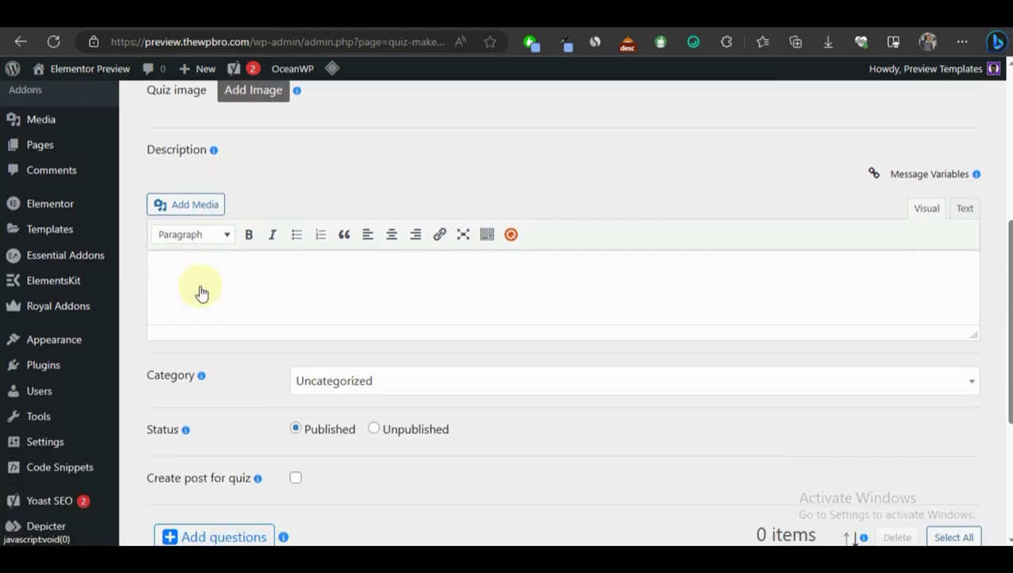
click(303, 290)
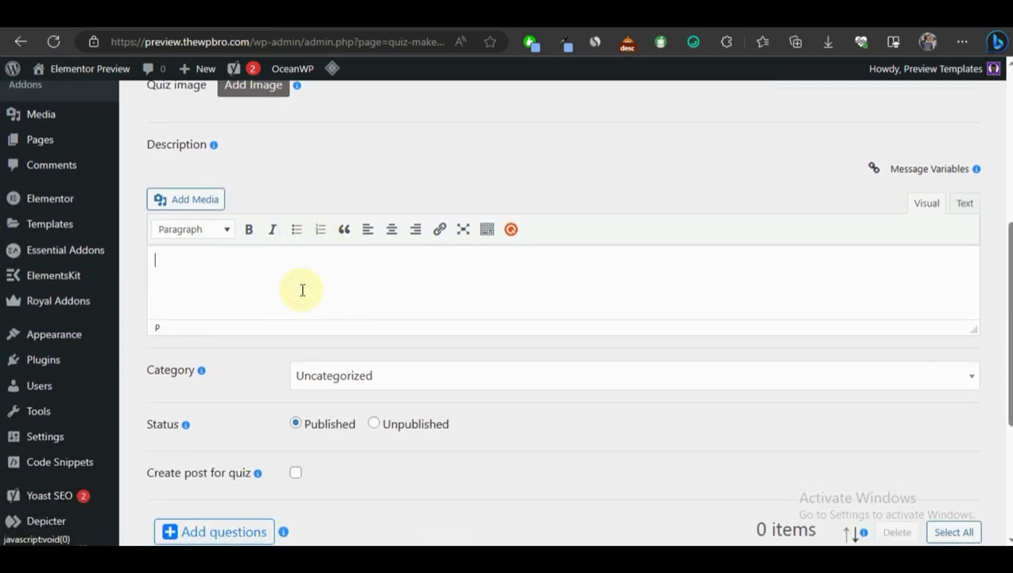
text(This is )
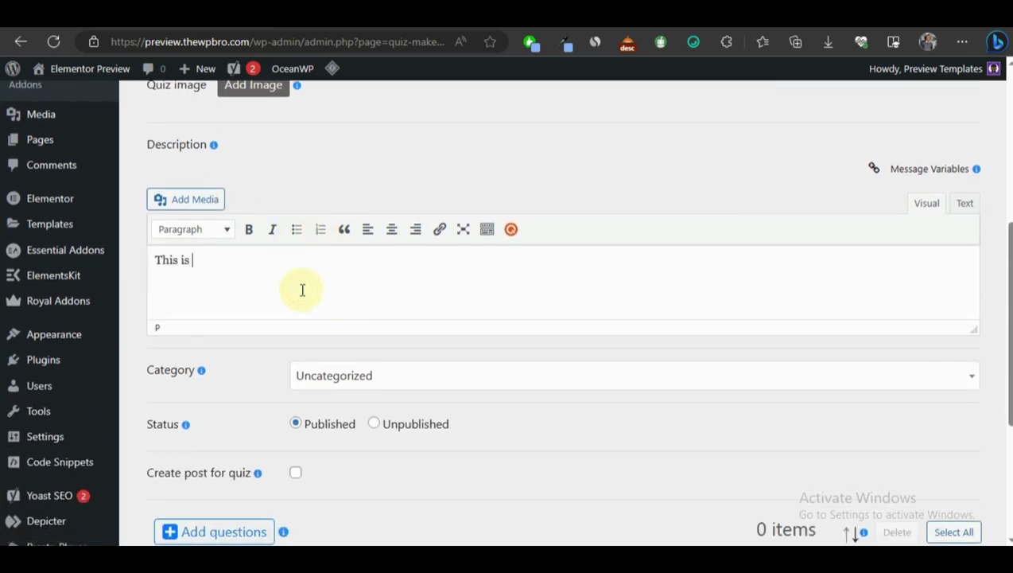
text(a wordpress quiz)
scroll(374, 334, down, 1)
click(362, 306)
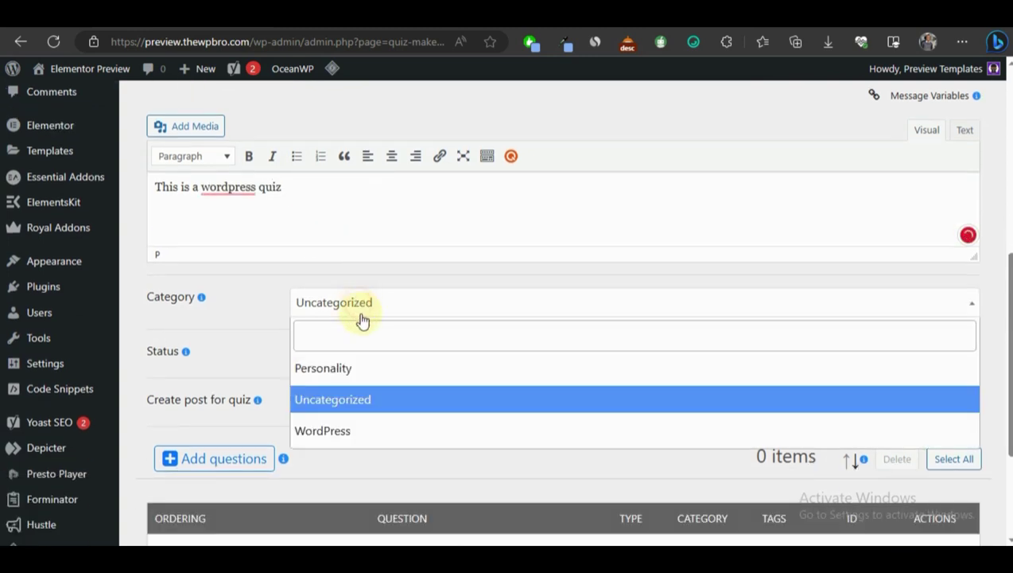
click(351, 430)
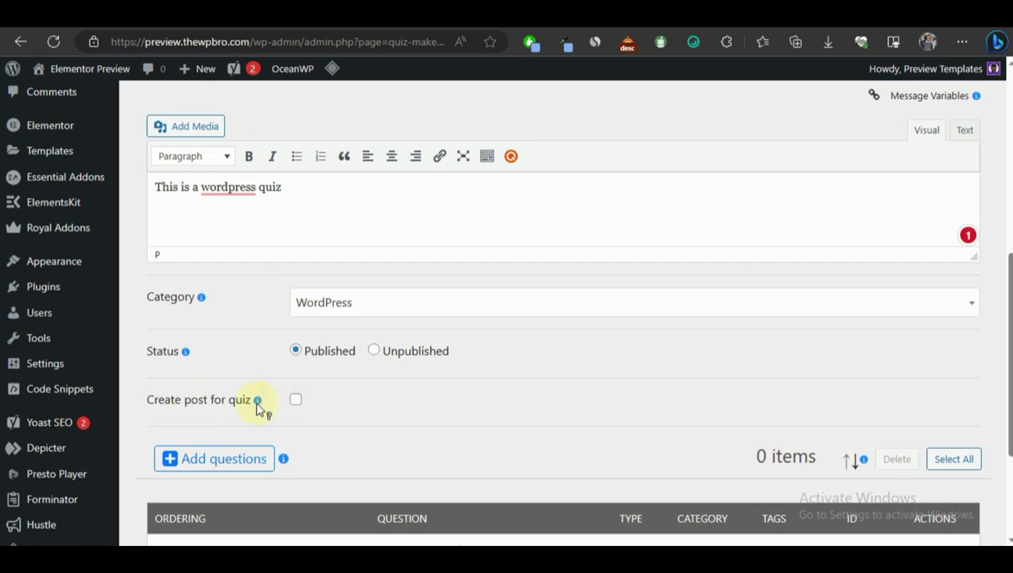
- Add all WordPress-category questions to the quiz, filtering the question list by WordPress and showing 10 entries
scroll(525, 423, down, 3)
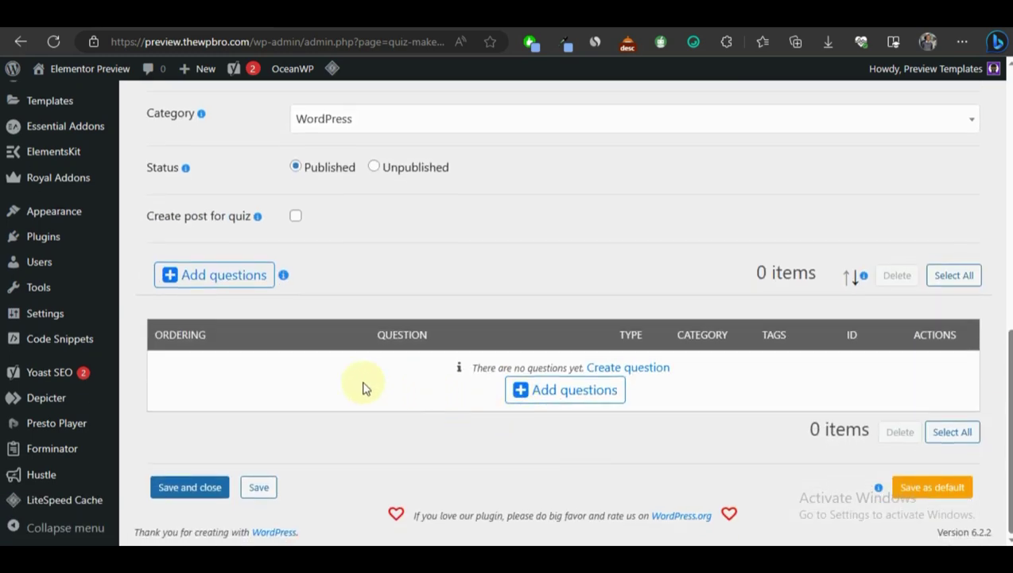
click(574, 390)
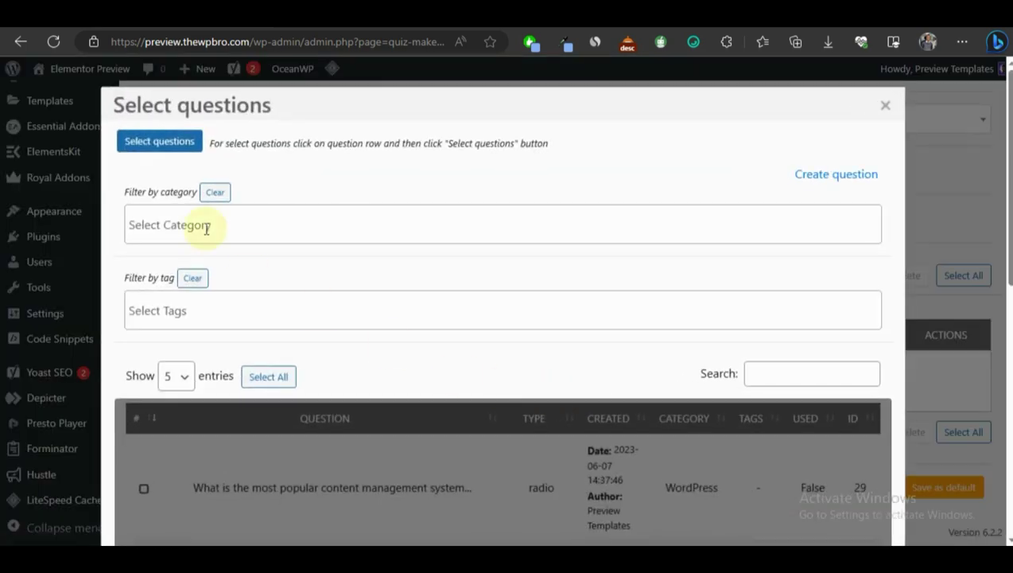
click(220, 225)
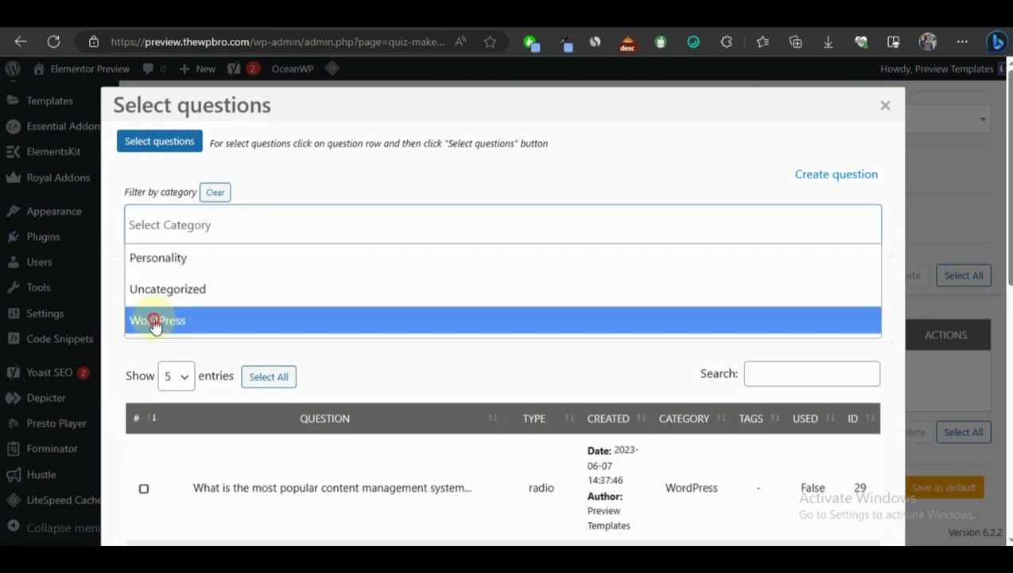
click(157, 320)
scroll(389, 310, down, 4)
click(175, 81)
click(170, 126)
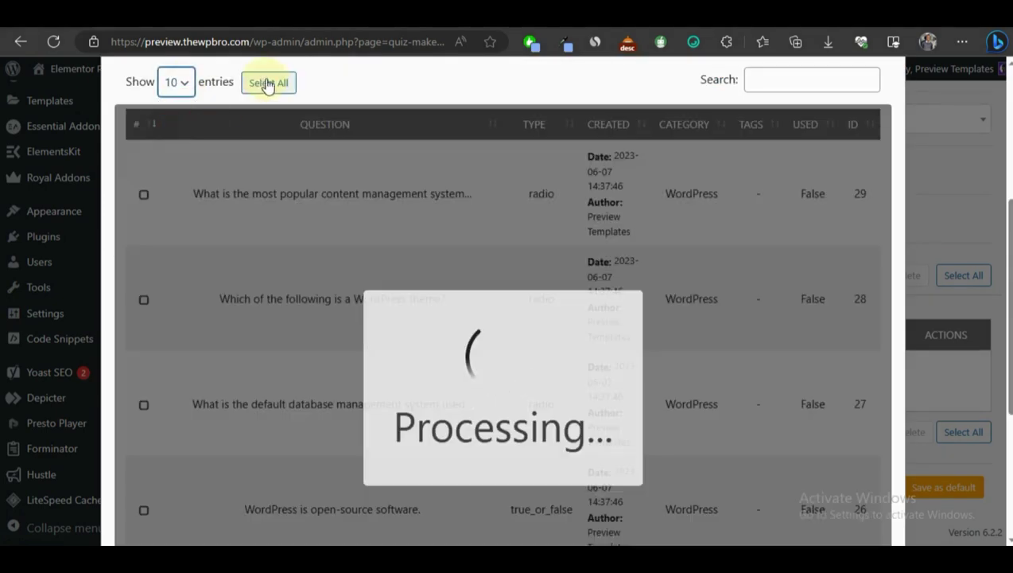
scroll(358, 148, down, 4)
click(157, 426)
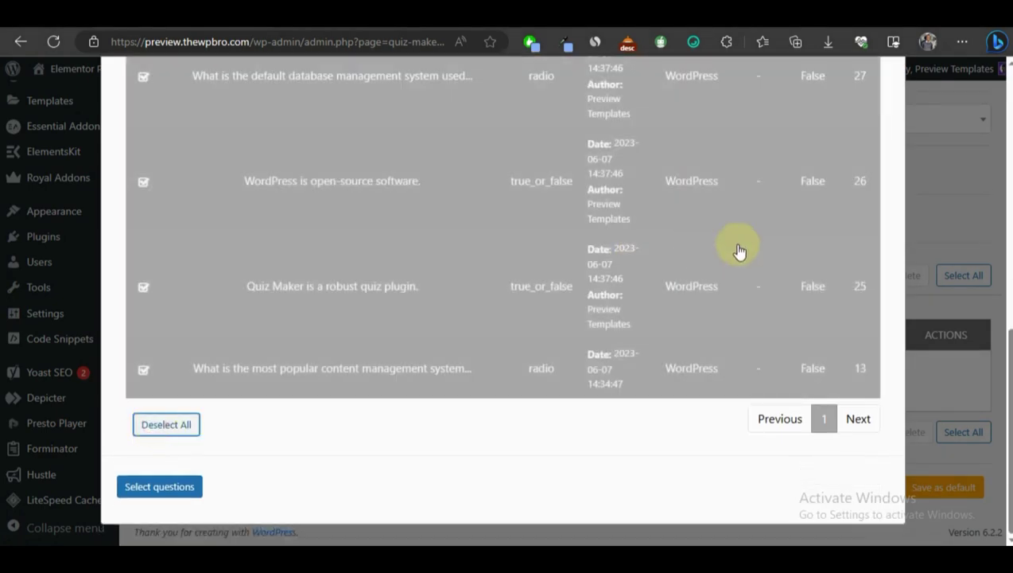
click(149, 489)
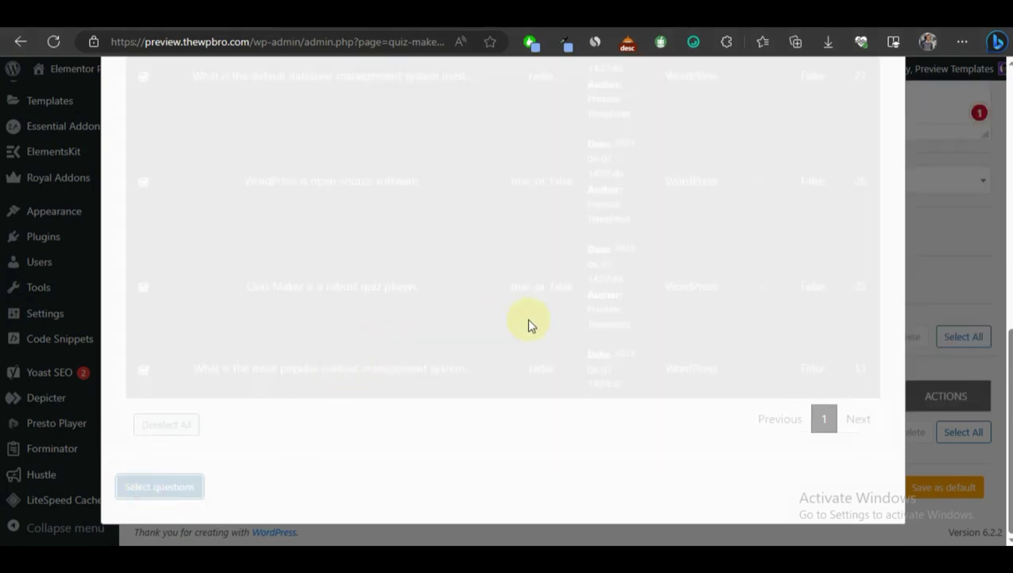
- Enable the schedule option in the new quiz's settings
scroll(547, 324, up, 10)
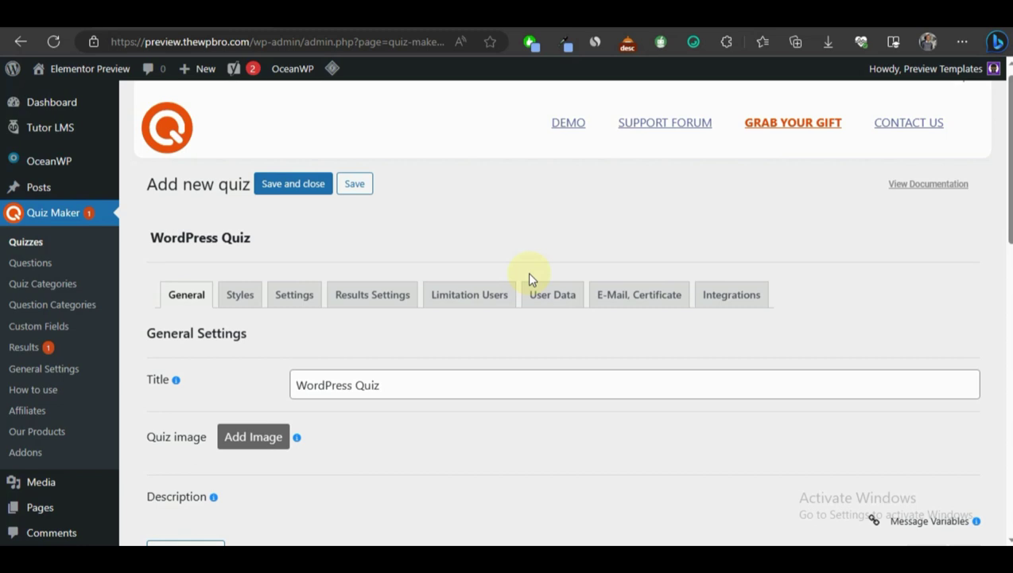
click(287, 292)
scroll(401, 239, down, 15)
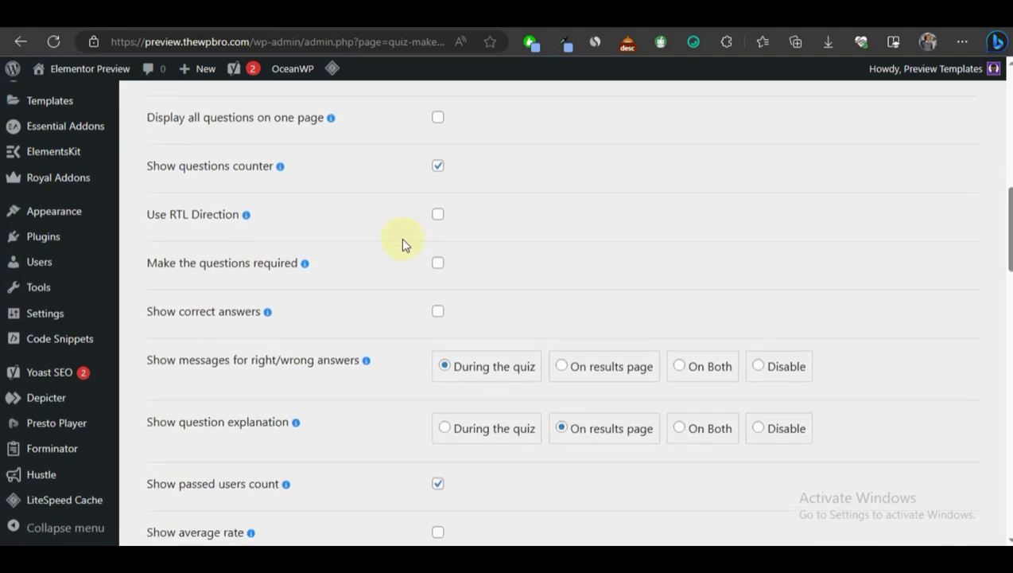
scroll(400, 243, down, 5)
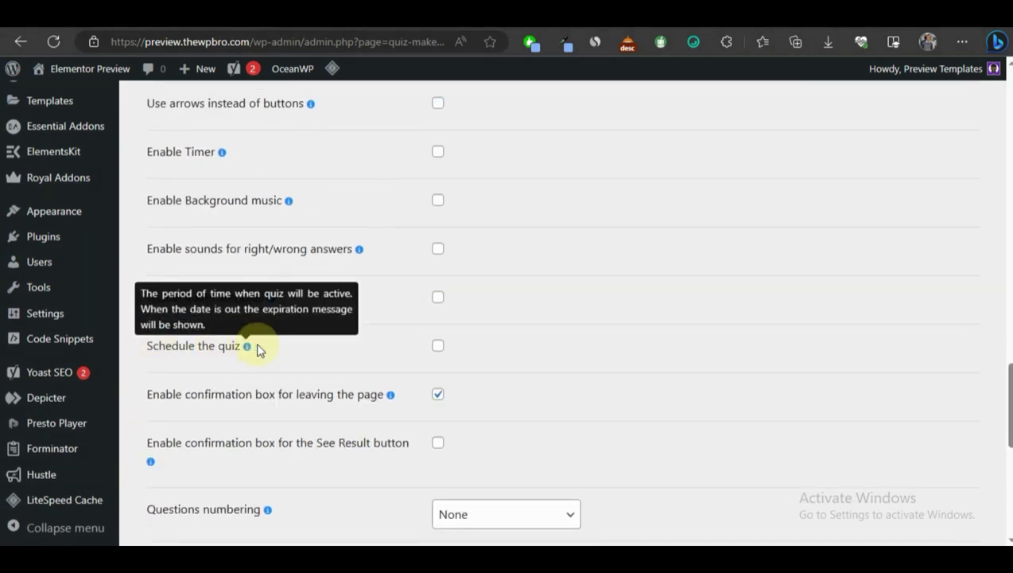
click(438, 347)
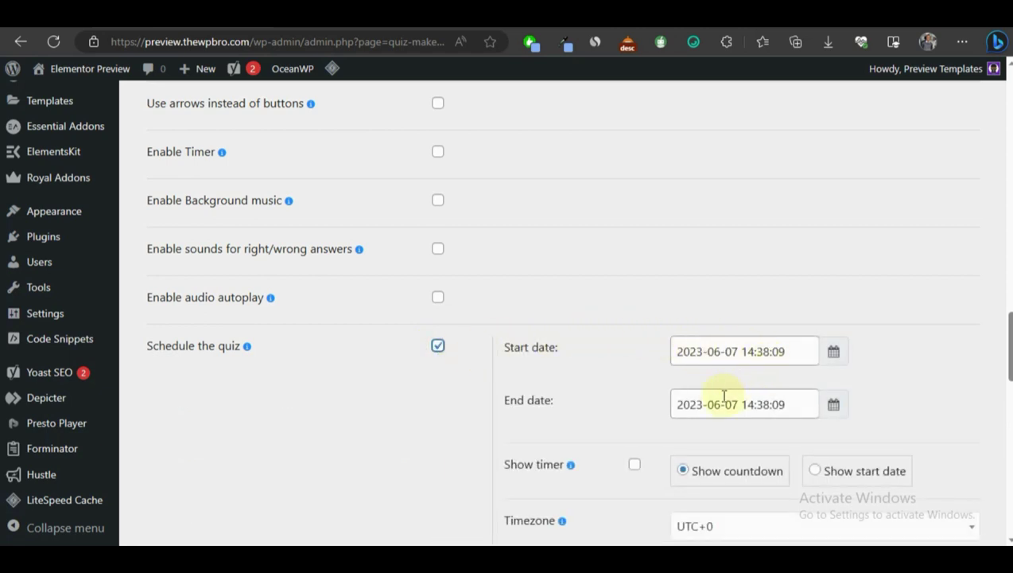
click(731, 352)
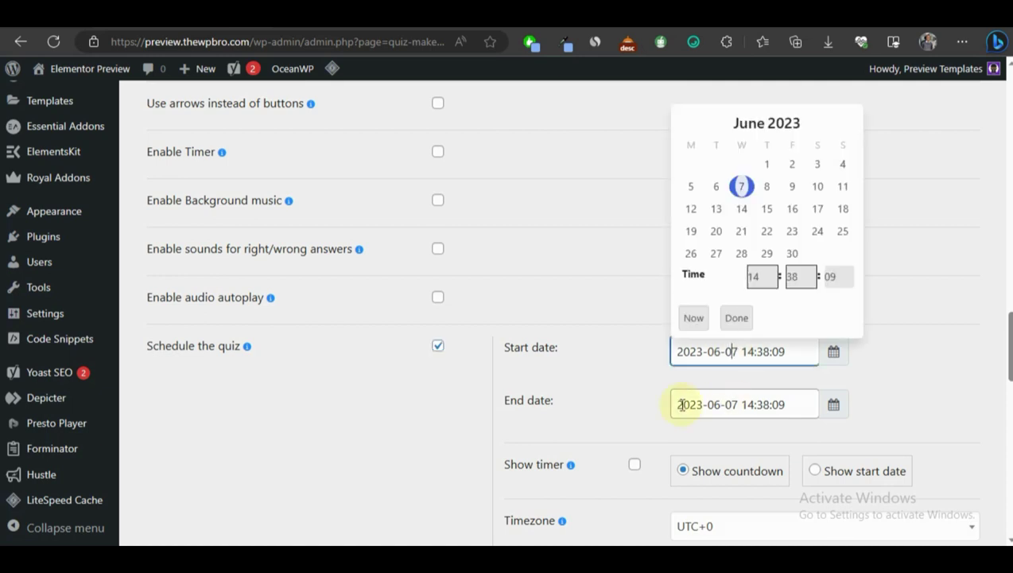
click(644, 407)
click(739, 405)
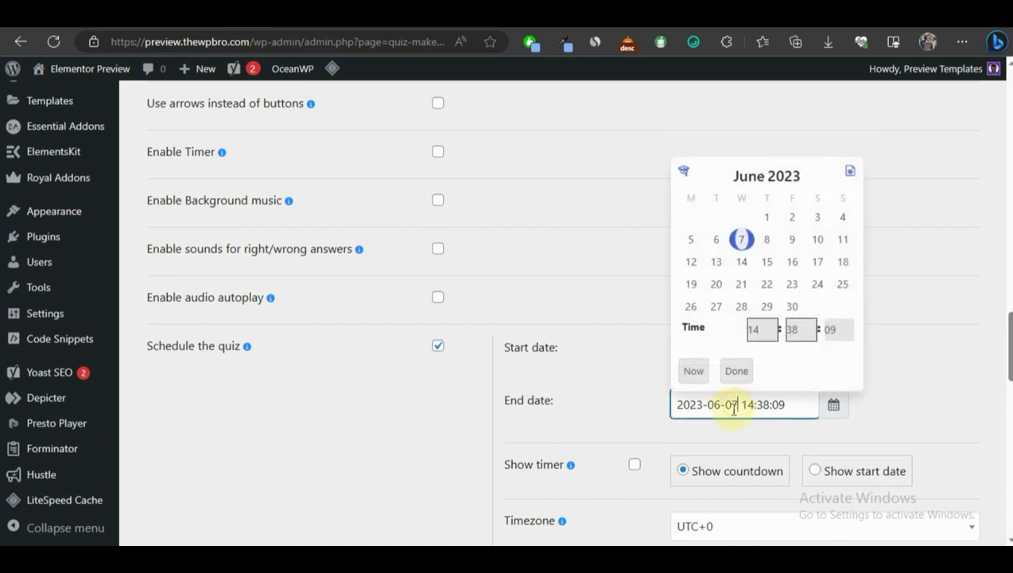
click(823, 241)
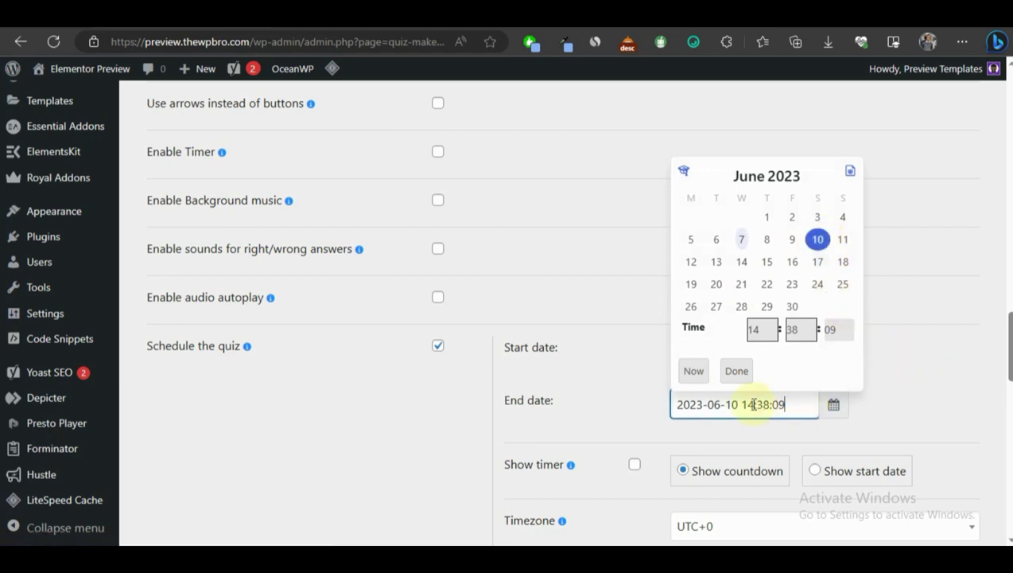
click(609, 418)
scroll(815, 354, down, 3)
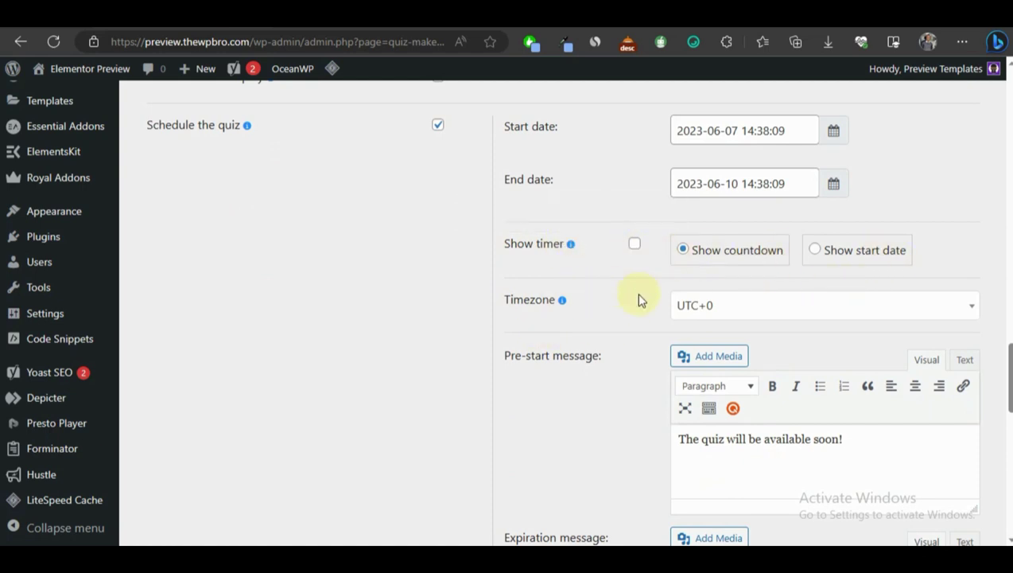
- Review the quiz schedule's pre-start message and expiration message
scroll(639, 299, down, 1)
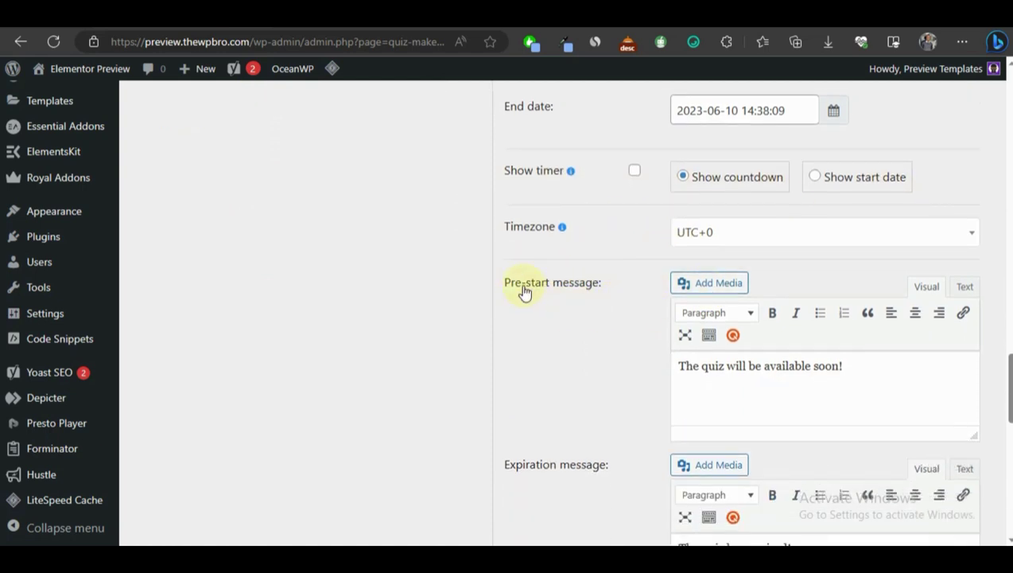
drag(497, 283, 605, 285)
click(777, 375)
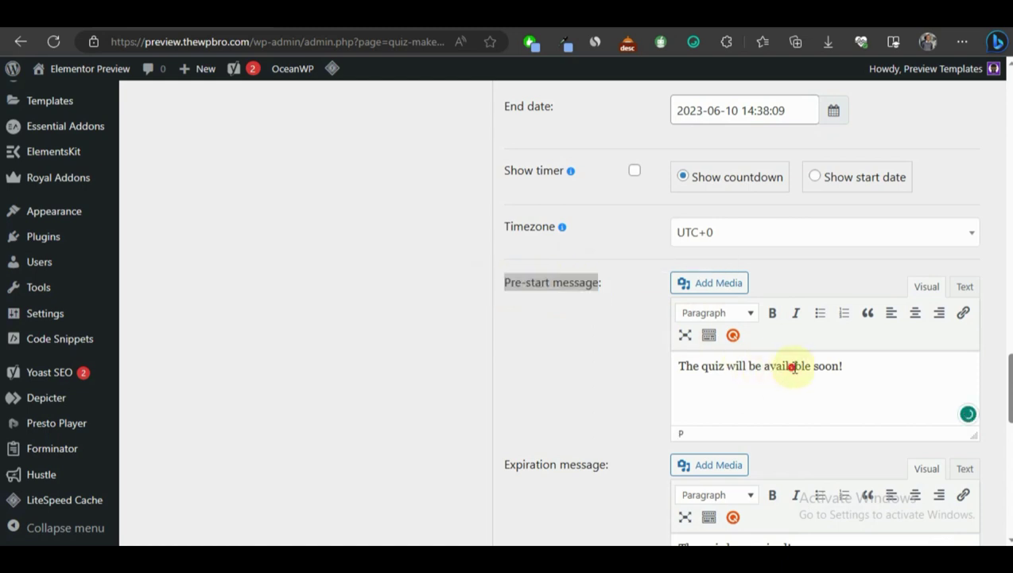
drag(786, 366, 887, 367)
click(875, 367)
drag(973, 435, 971, 463)
scroll(527, 355, down, 2)
click(513, 352)
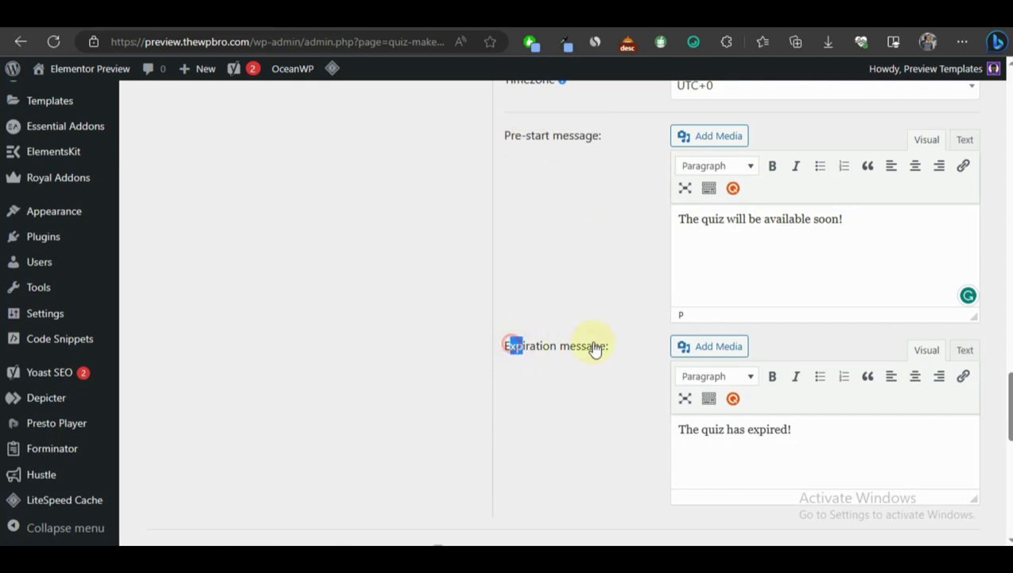
scroll(902, 434, down, 1)
scroll(901, 434, down, 3)
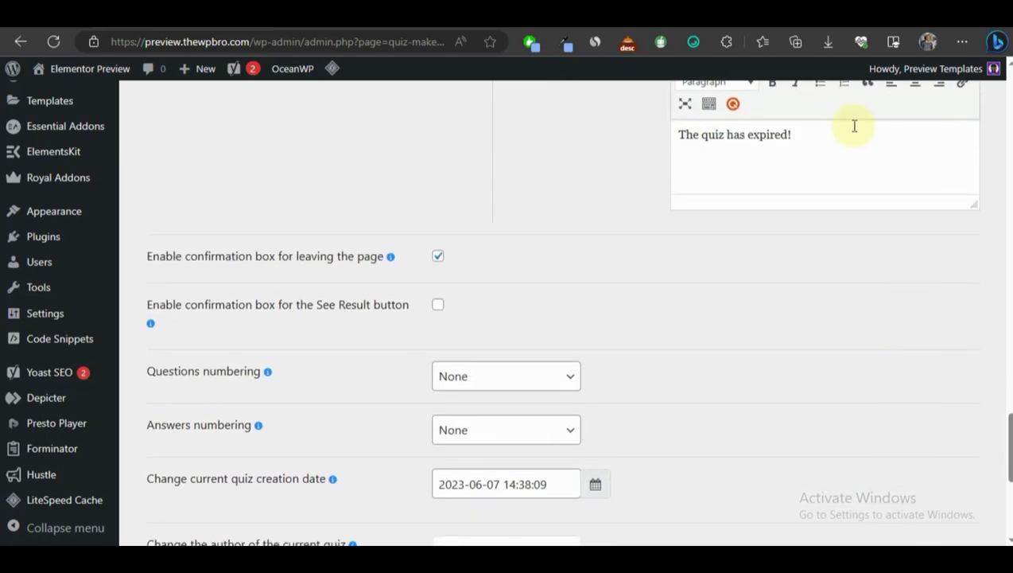
- Disable the schedule option for the WordPress quiz
scroll(900, 285, up, 9)
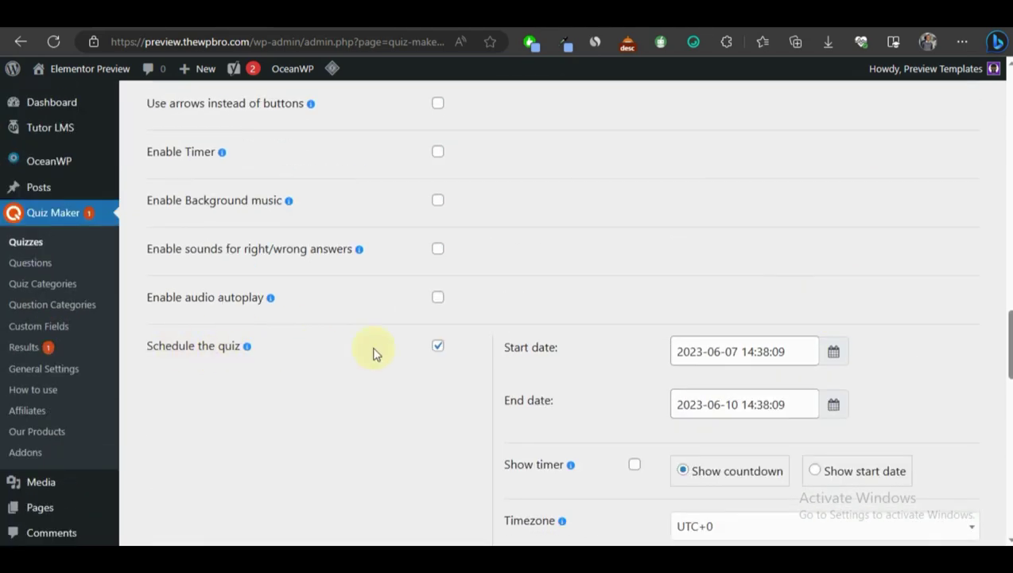
scroll(375, 353, down, 4)
scroll(389, 289, up, 2)
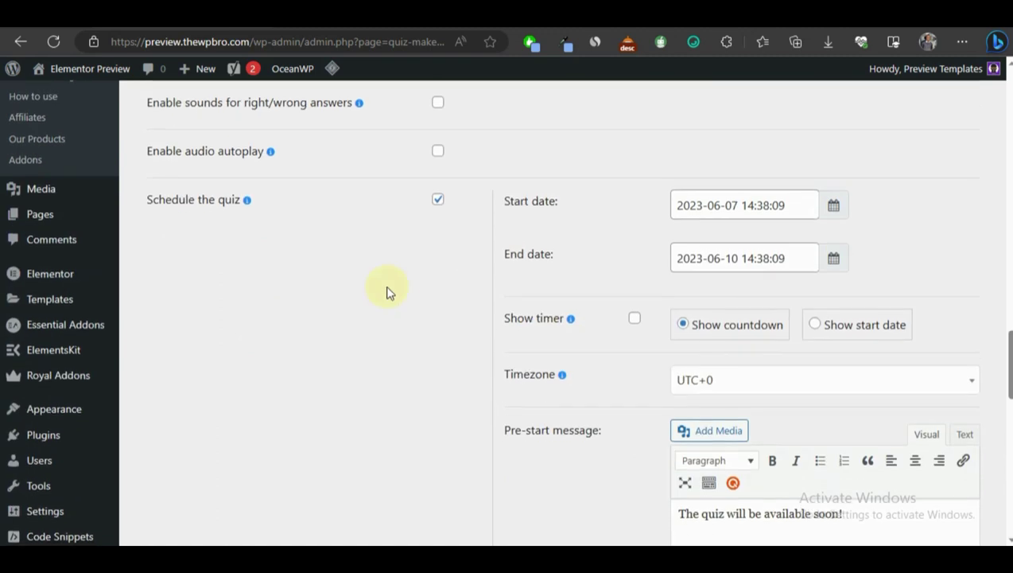
click(438, 199)
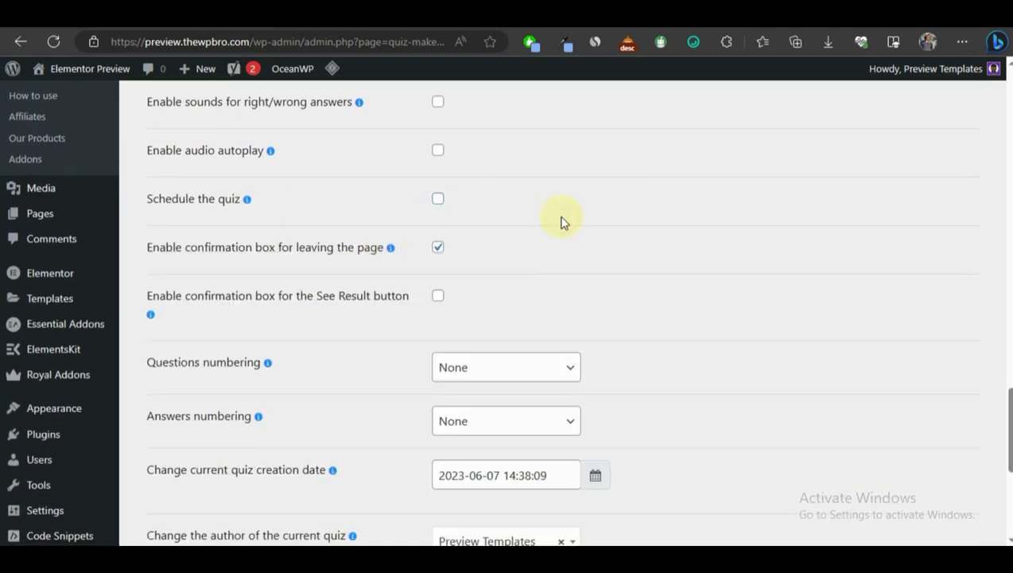
- Set the quiz's user information form to appear Before Quiz
scroll(531, 227, up, 15)
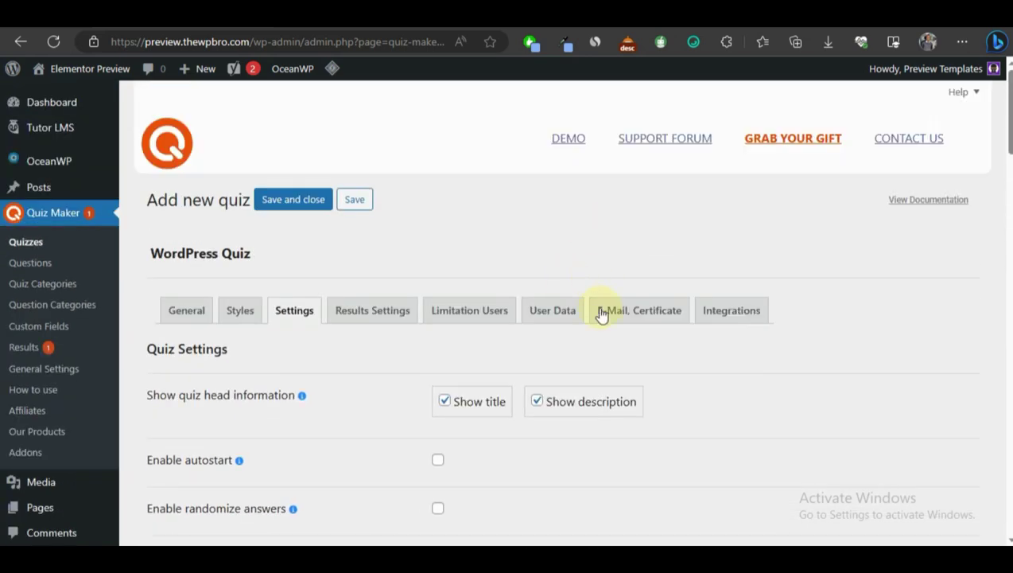
click(558, 310)
scroll(424, 262, down, 5)
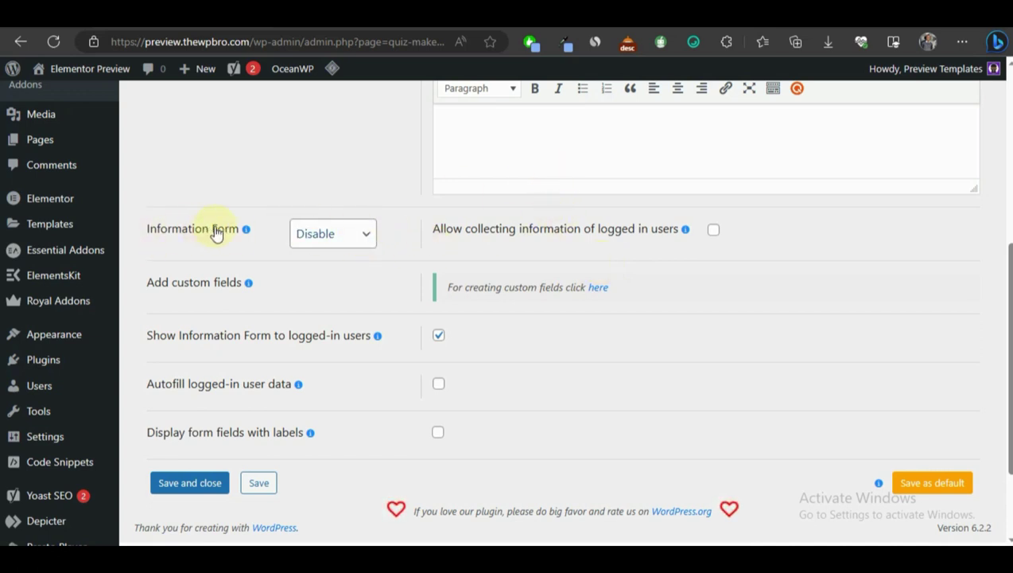
click(333, 236)
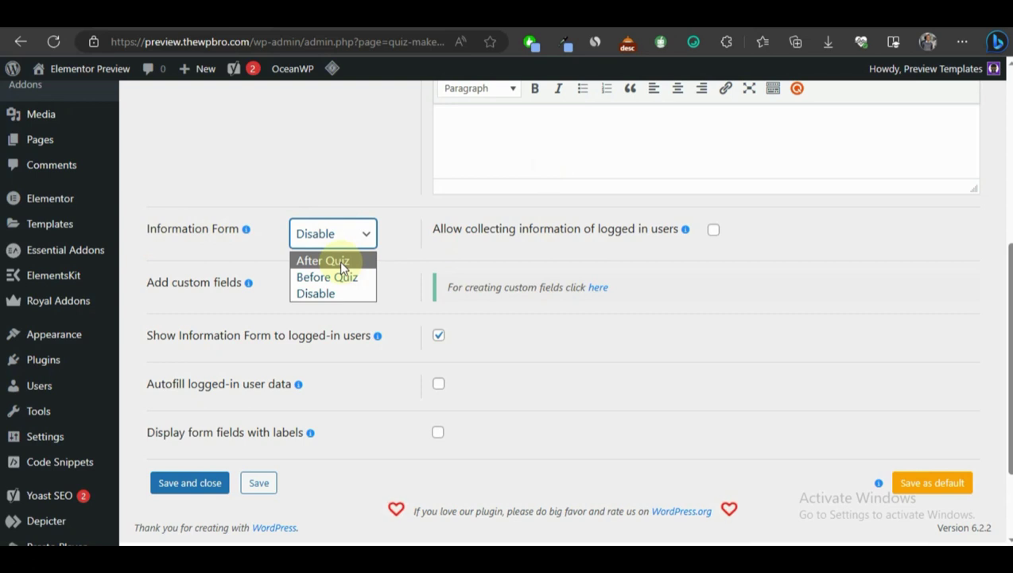
click(339, 276)
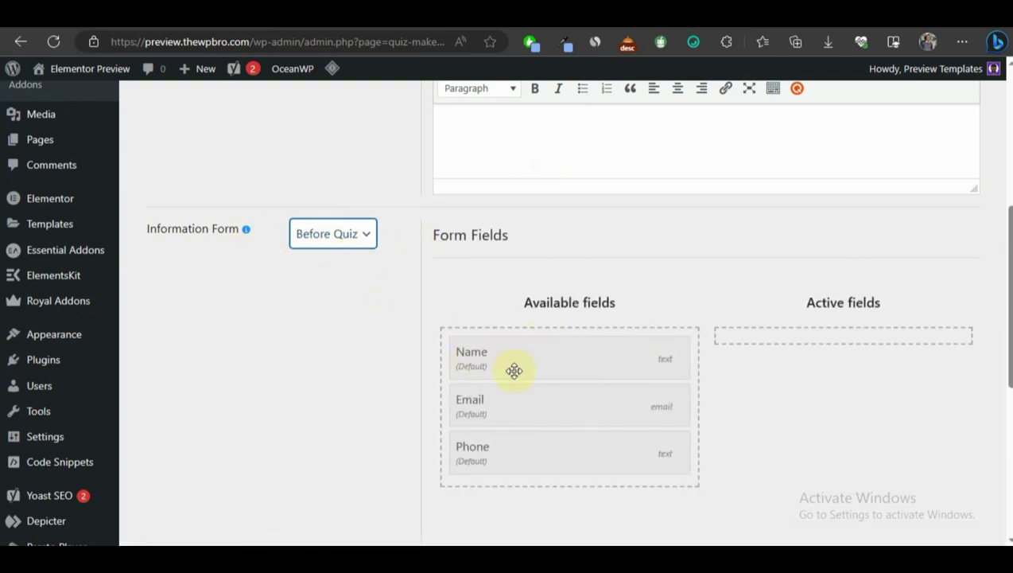
- Add the Name and Email fields to the information form's active fields and make both required
drag(502, 357, 782, 347)
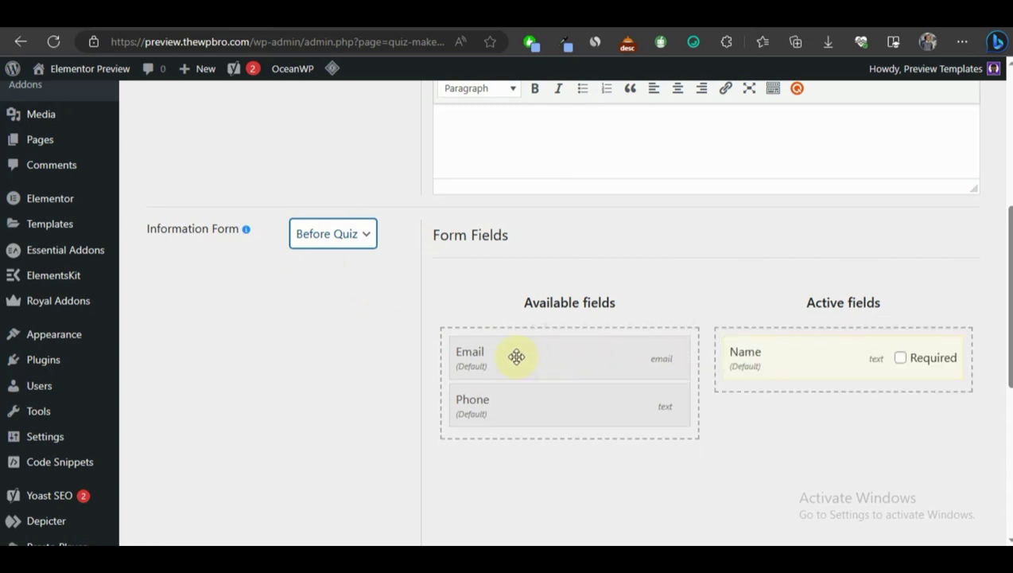
drag(515, 356, 875, 392)
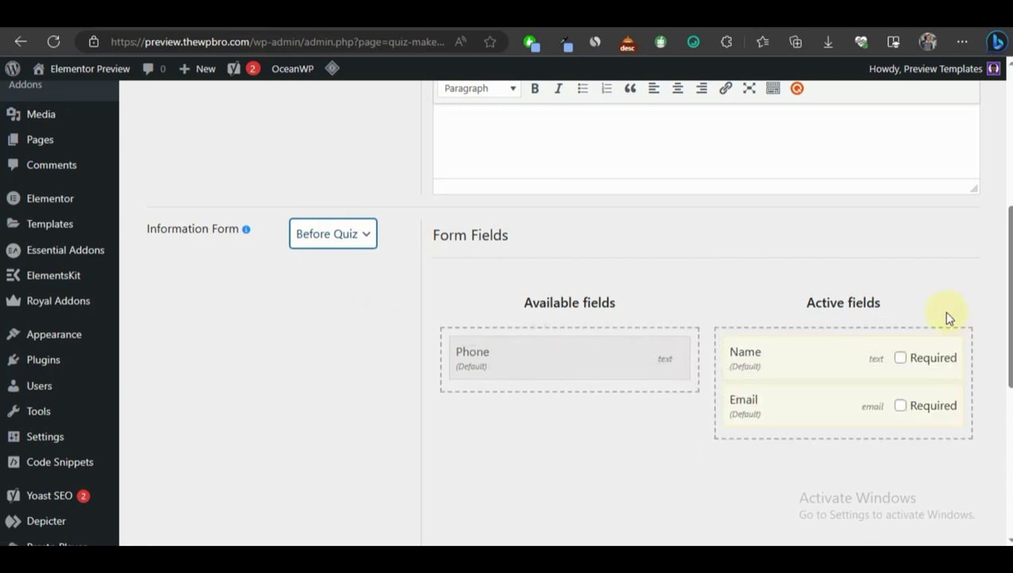
click(900, 357)
click(900, 406)
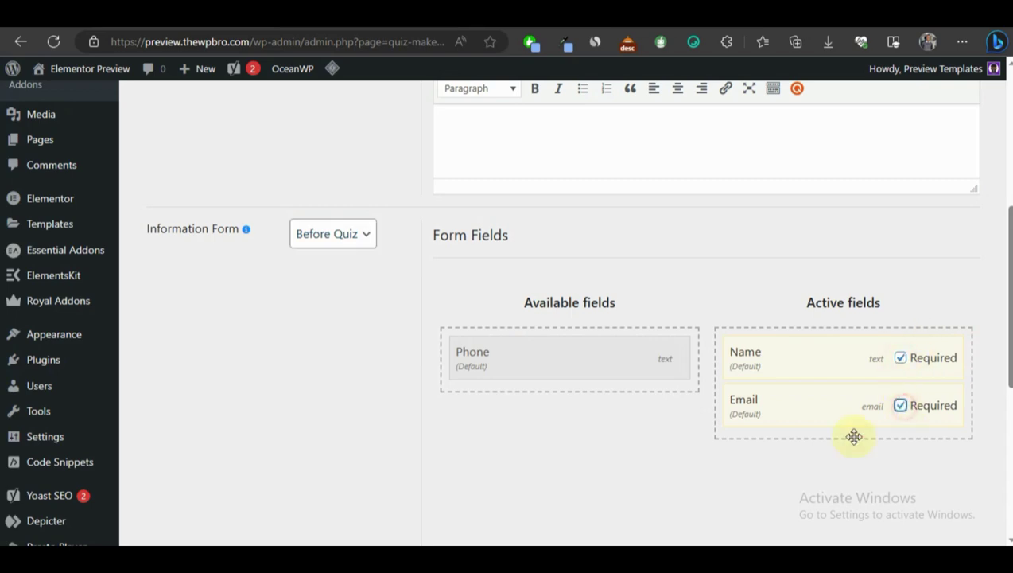
- Enter "Please fill this form" as the information form title
scroll(835, 440, down, 5)
scroll(247, 295, up, 10)
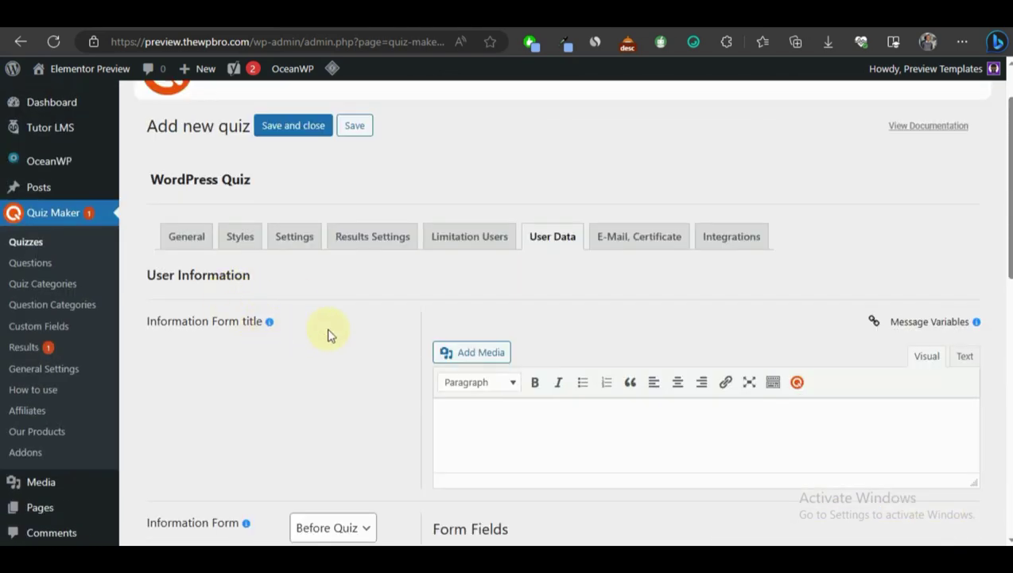
click(512, 424)
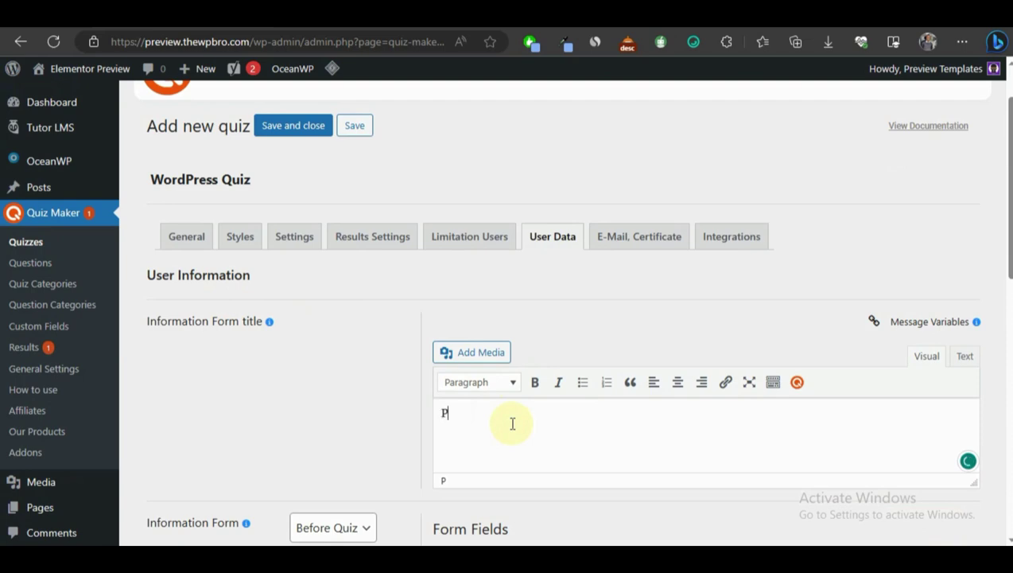
text(Please fill this form)
- Review the form fields and the remaining user data options, including showing the information form to logged-in users
scroll(493, 362, down, 5)
scroll(426, 335, up, 3)
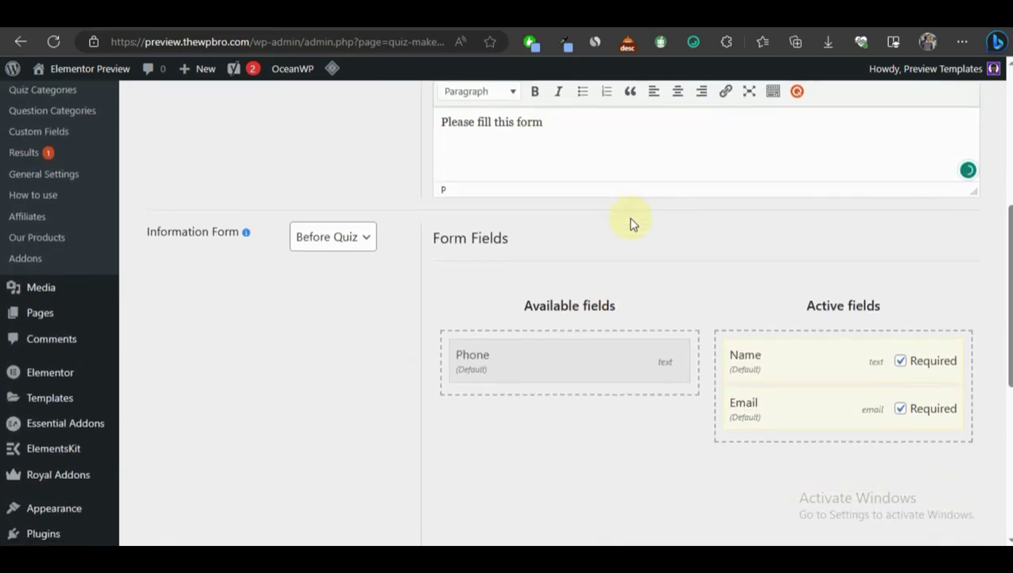
scroll(629, 230, down, 10)
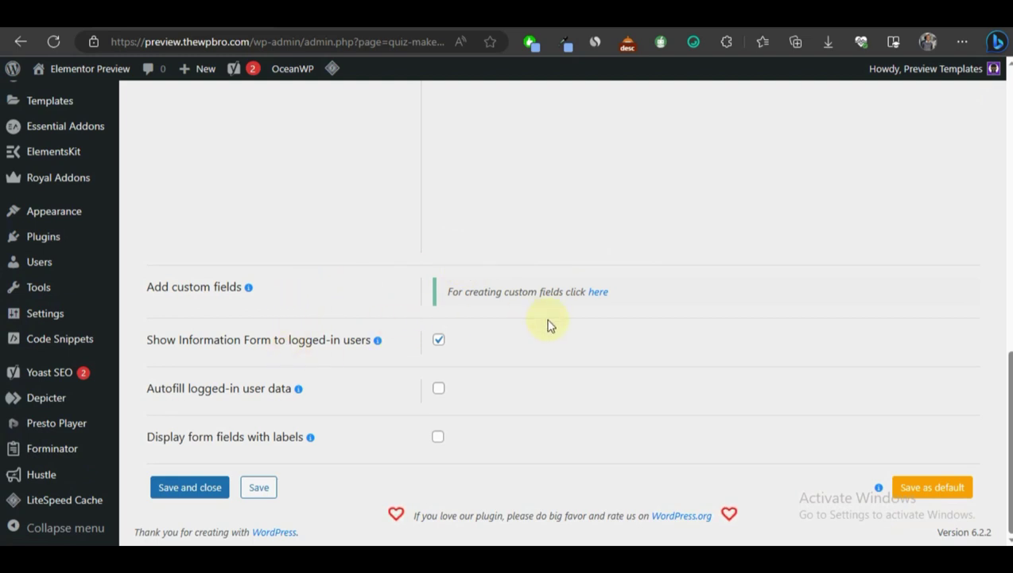
drag(181, 342, 356, 342)
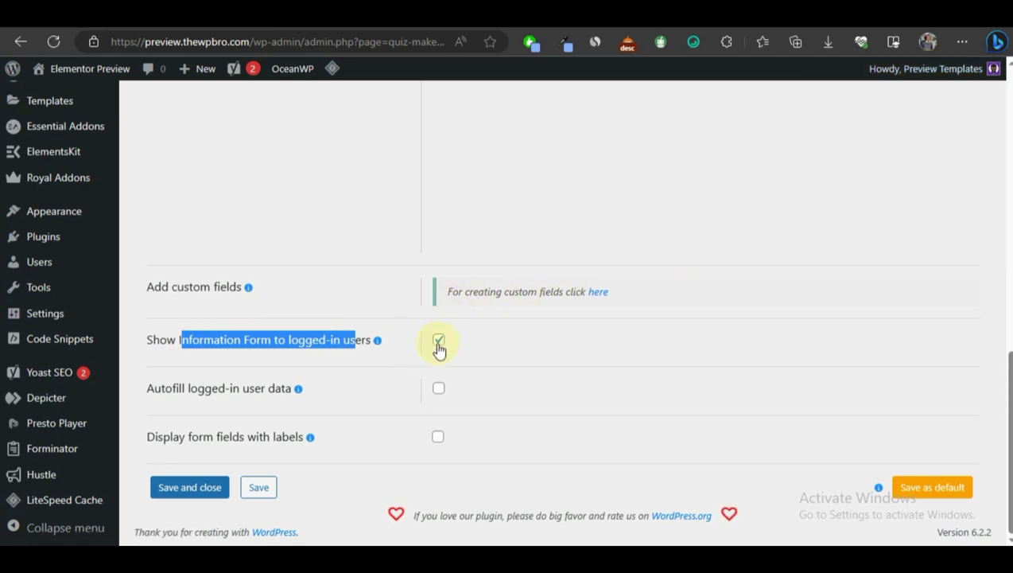
click(311, 305)
scroll(502, 294, up, 10)
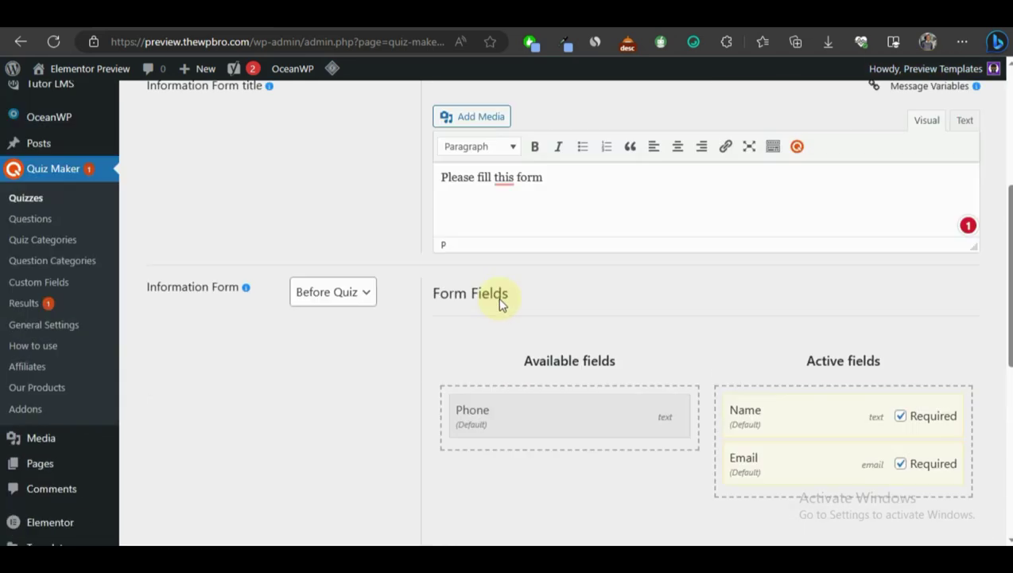
scroll(753, 396, down, 7)
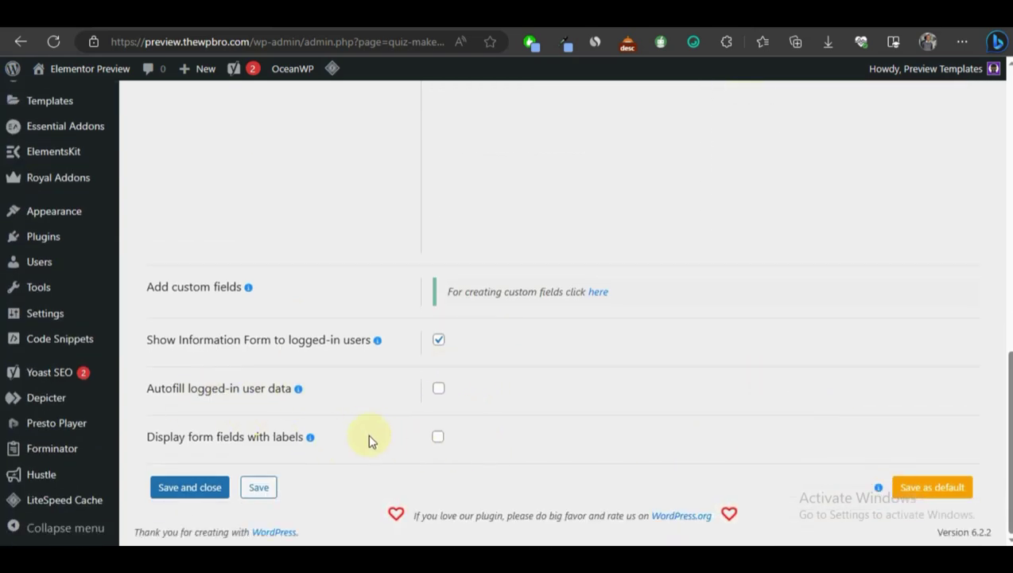
scroll(369, 440, up, 8)
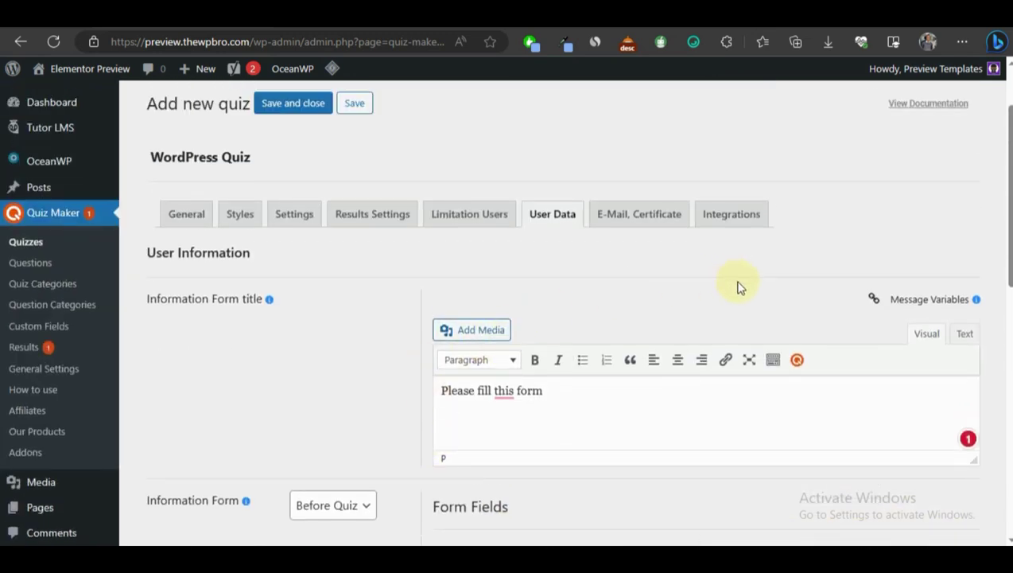
- Enable sending an email to the user in the quiz's e-mail and certificate settings
click(661, 225)
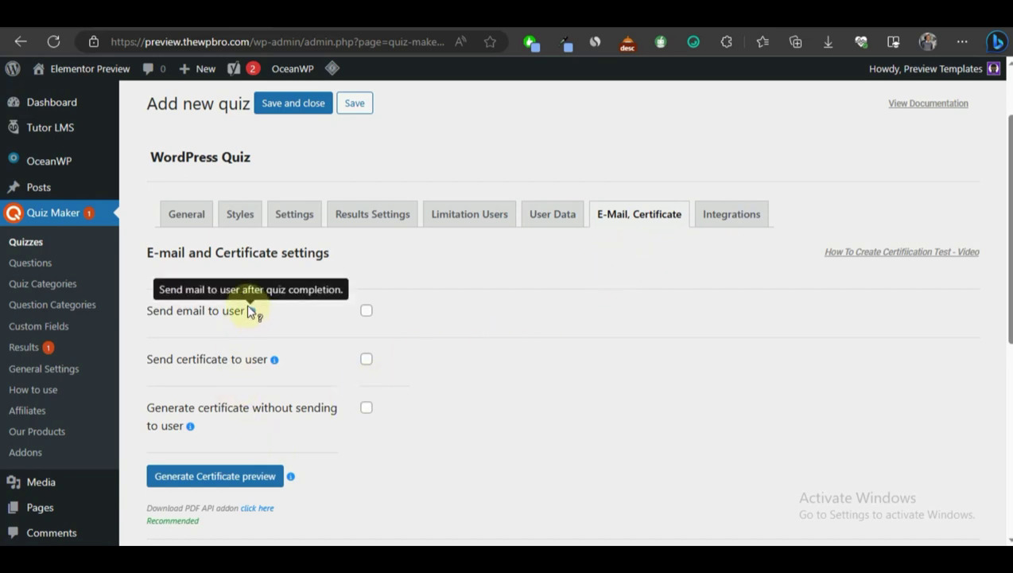
click(367, 311)
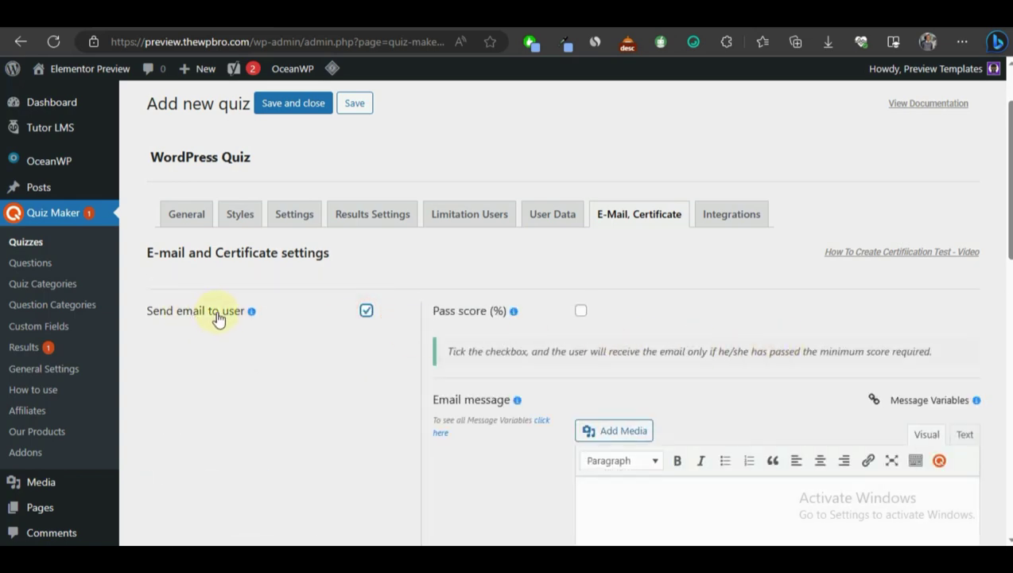
scroll(716, 334, down, 4)
scroll(672, 335, up, 2)
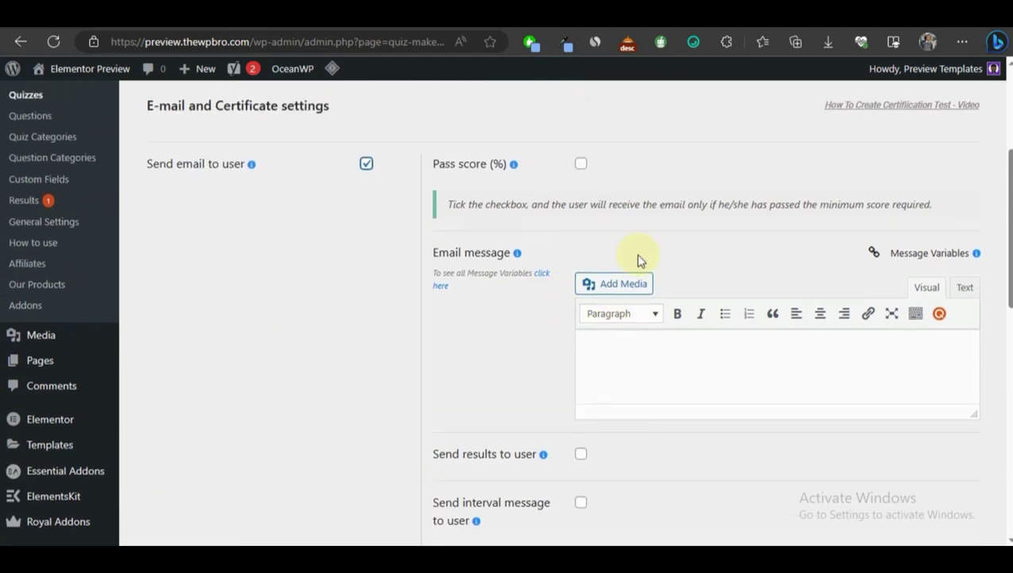
- Enable the pass score condition for the email sent to the user
click(581, 166)
mouse_move(514, 167)
scroll(509, 223, up, 1)
drag(439, 239, 493, 239)
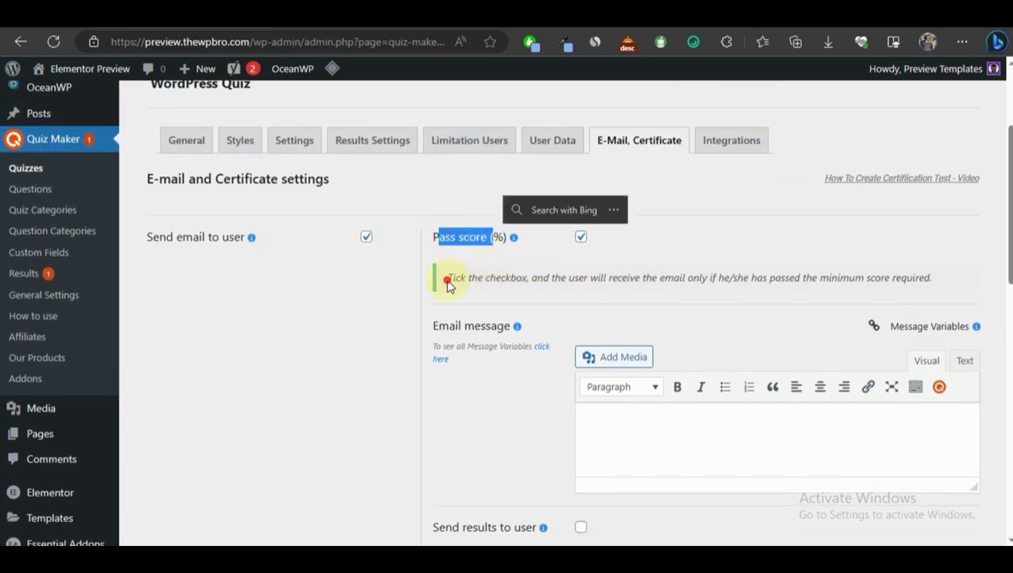
click(599, 239)
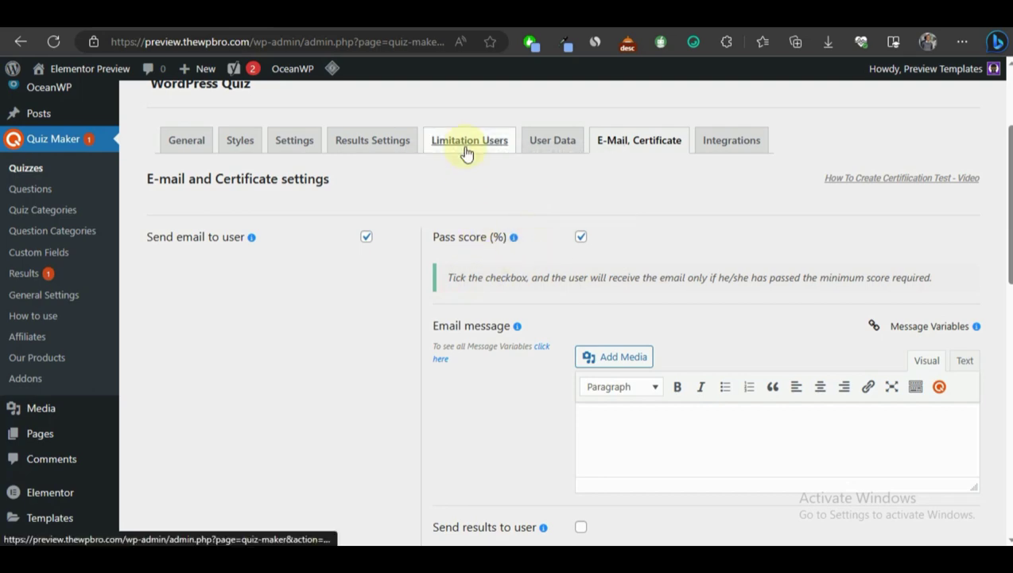
- Set the quiz's pass score to 80 percent in the results settings
click(372, 145)
scroll(569, 239, down, 15)
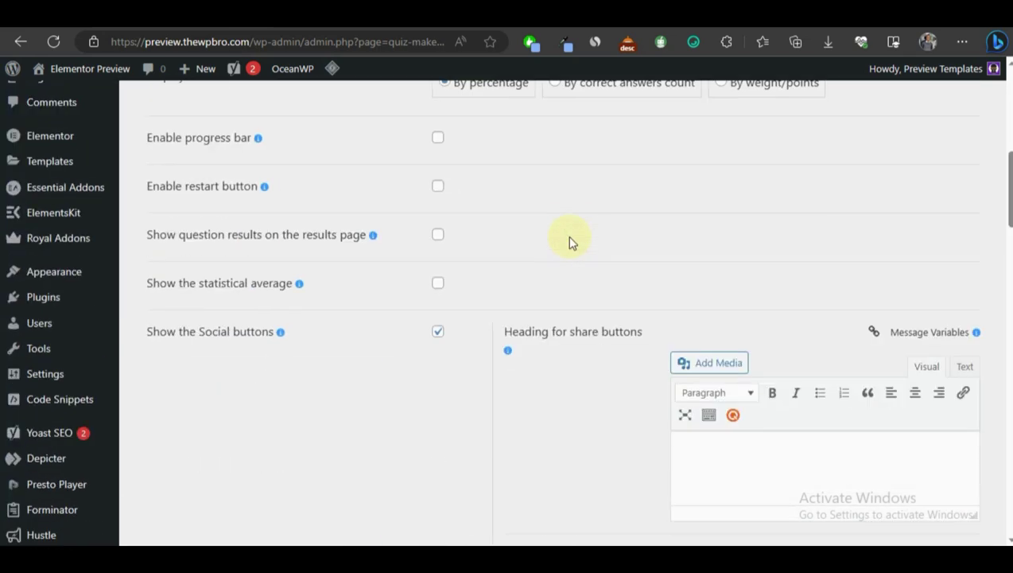
scroll(569, 235, up, 3)
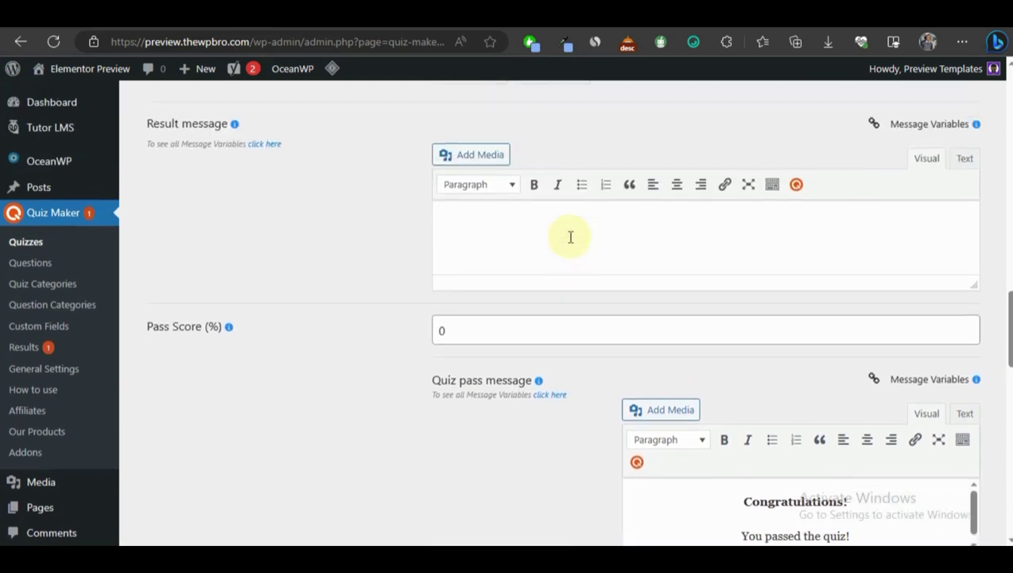
click(139, 328)
drag(196, 333, 219, 337)
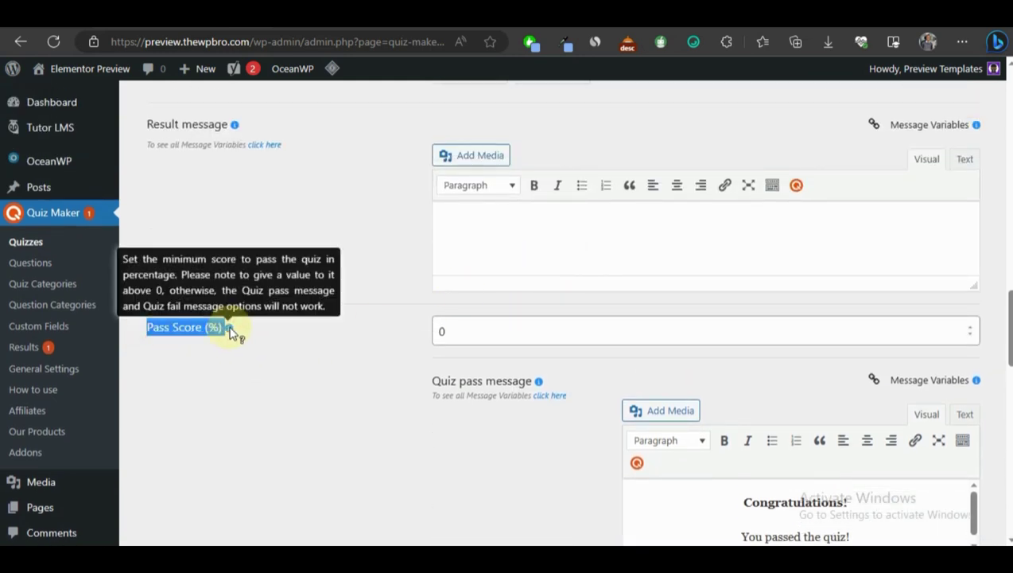
click(354, 365)
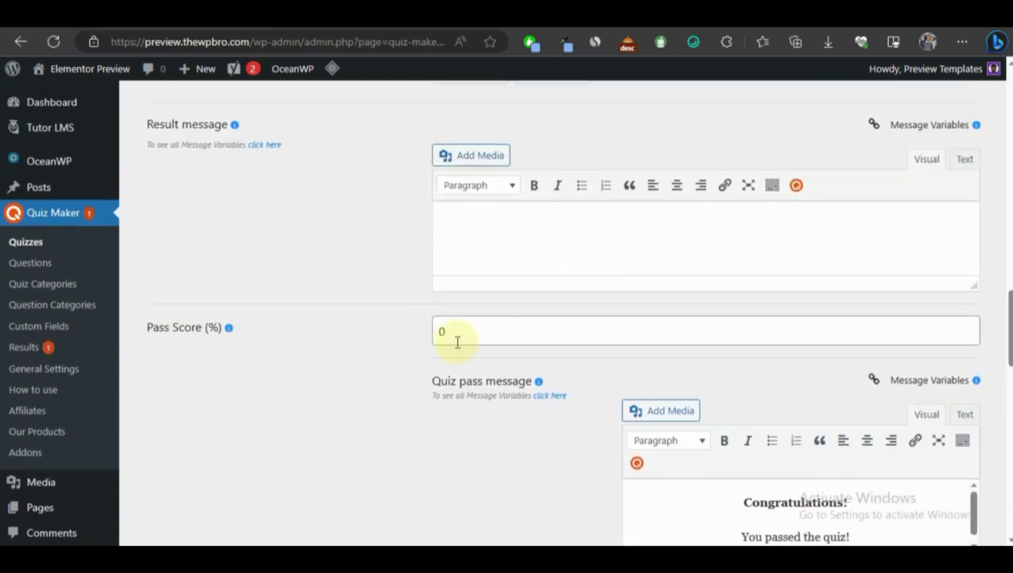
click(436, 330)
text(8)
- Review the quiz pass message and the quiz fail message
scroll(223, 309, down, 1)
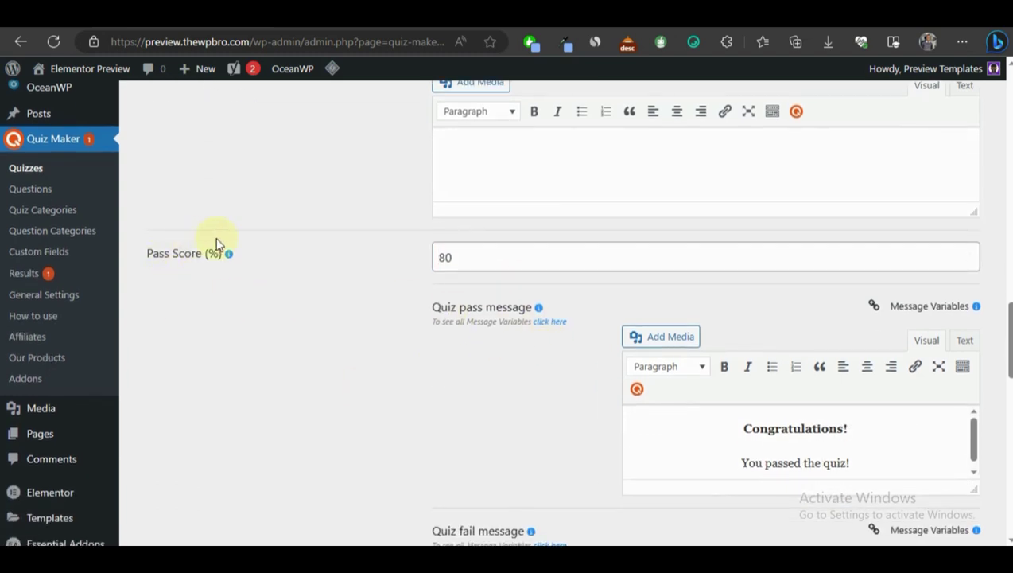
scroll(519, 319, down, 1)
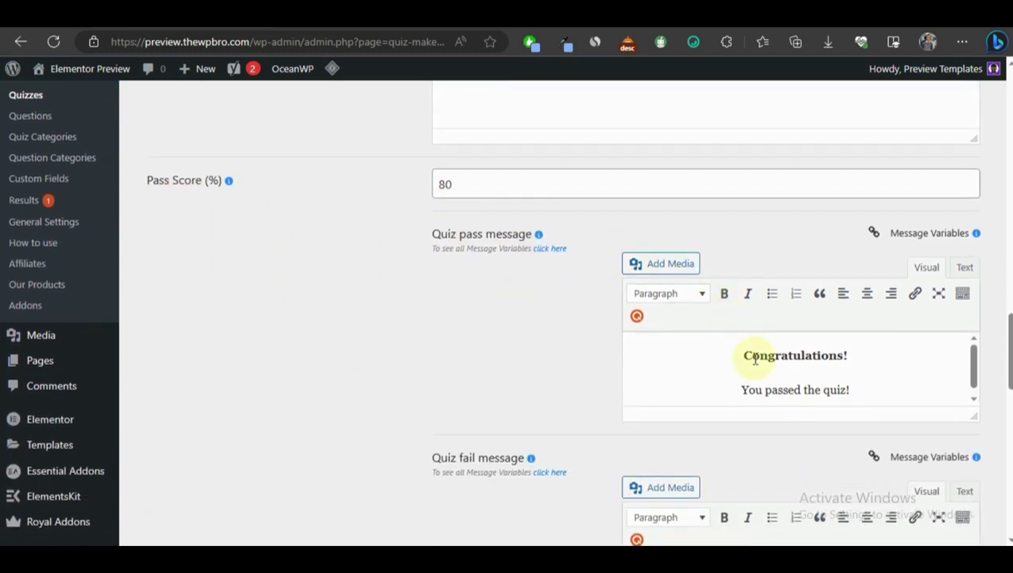
scroll(875, 362, down, 1)
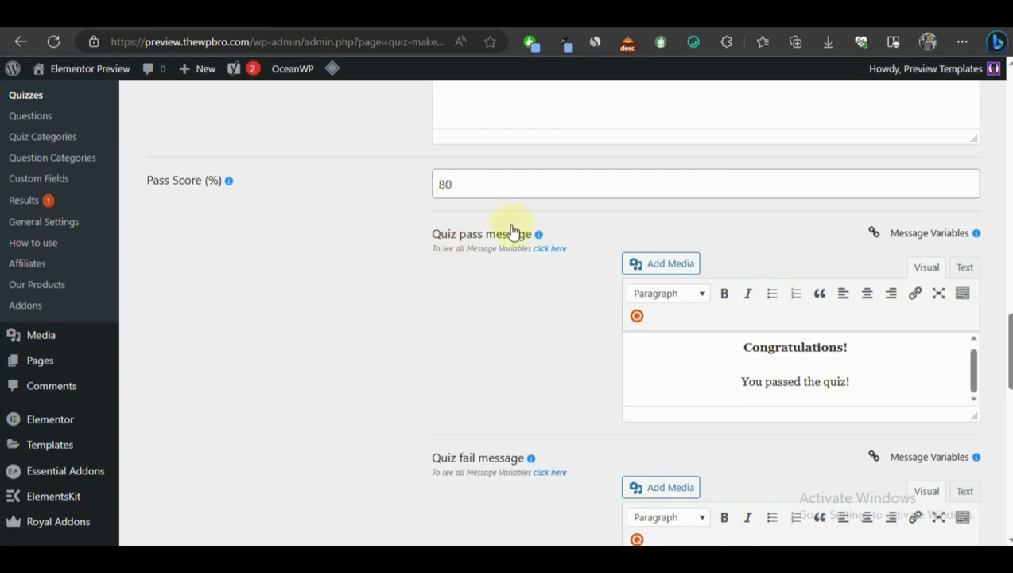
scroll(749, 342, down, 4)
scroll(776, 295, down, 2)
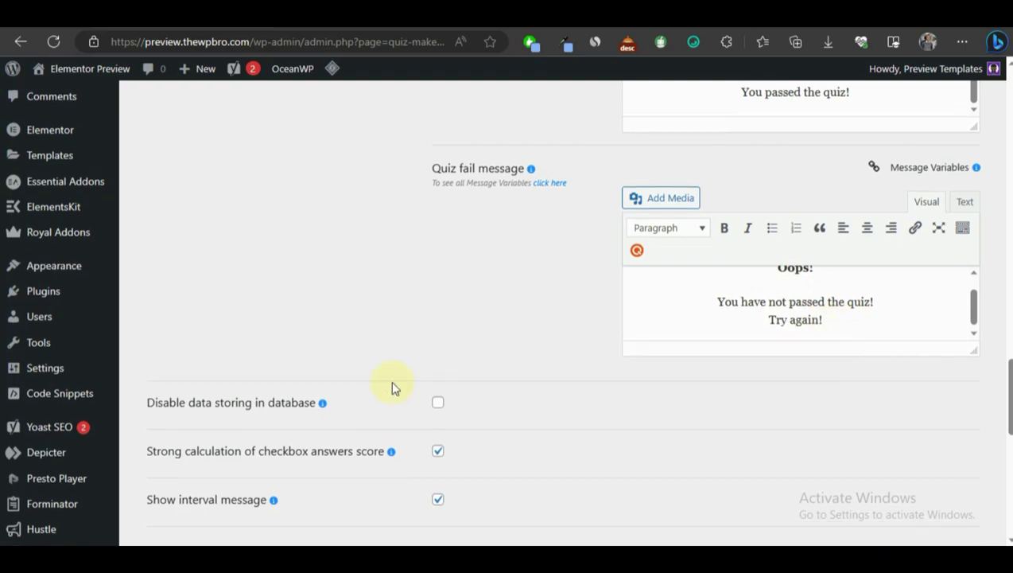
- Return to the quiz's e-mail and certificate settings and write the user email message "Congratulations, you passed."
scroll(391, 385, up, 12)
scroll(730, 388, down, 6)
scroll(876, 343, down, 7)
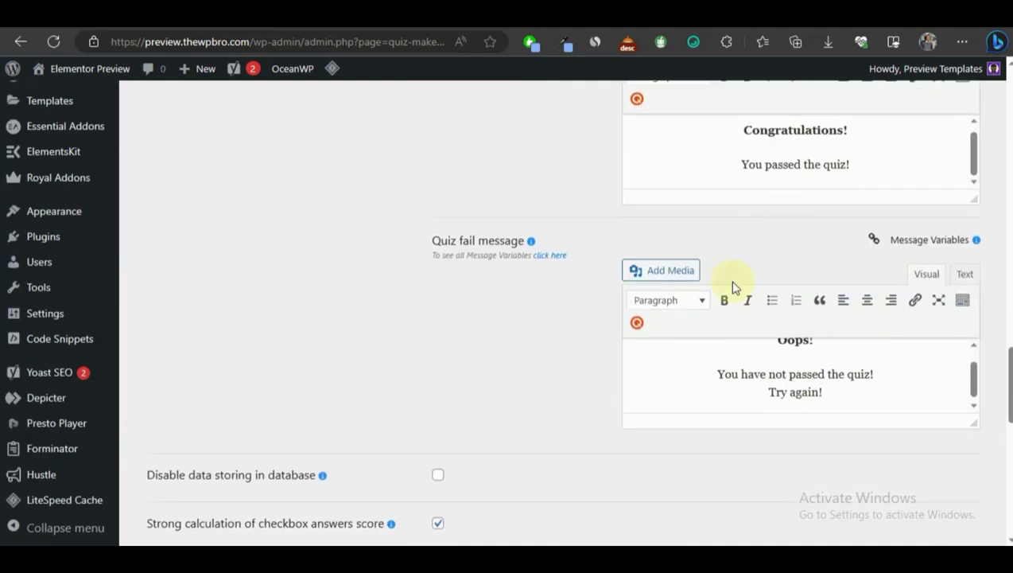
scroll(828, 267, up, 15)
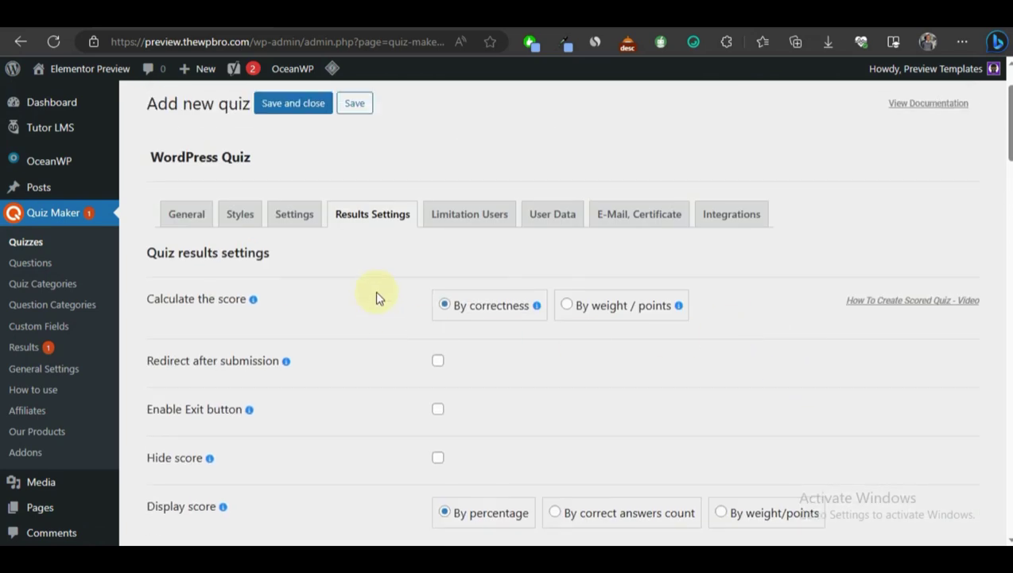
click(554, 223)
click(615, 223)
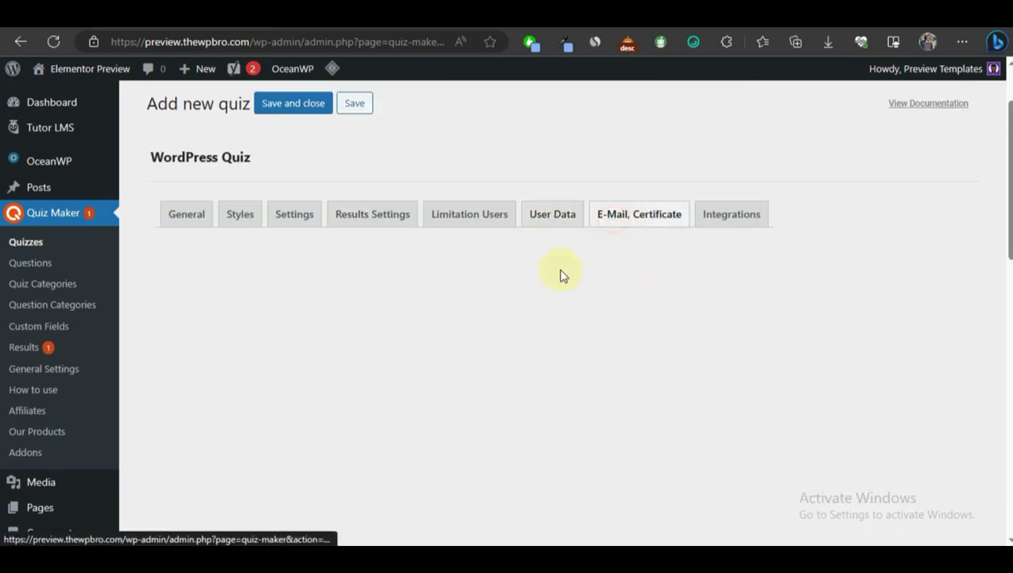
scroll(401, 295, down, 3)
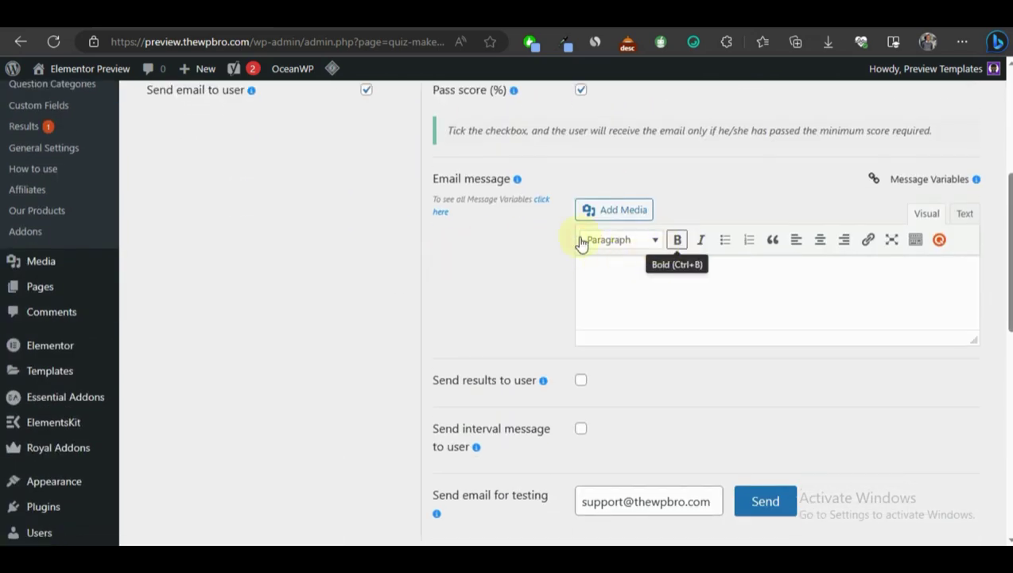
scroll(620, 298, up, 1)
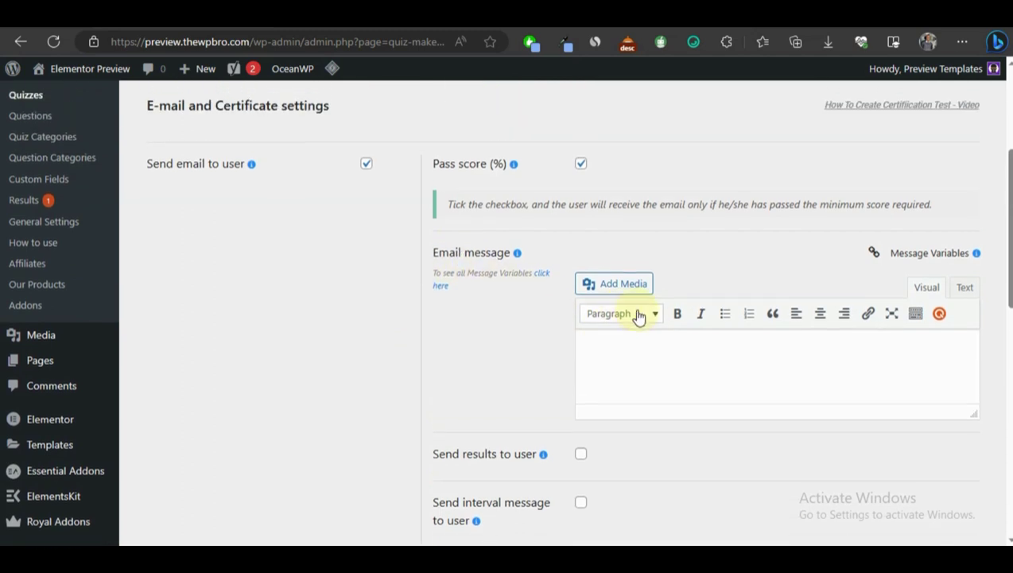
click(651, 370)
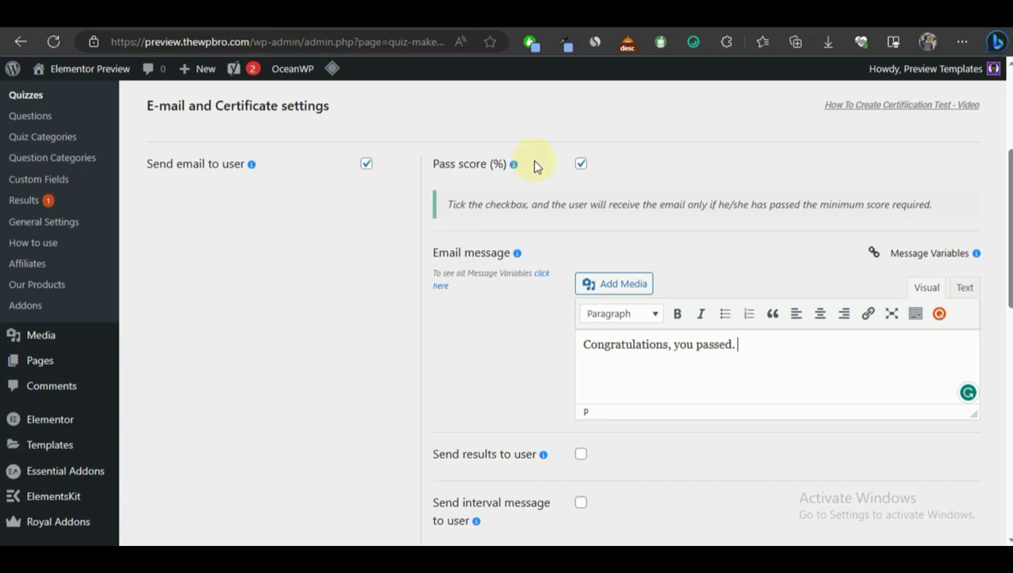
- Enable sending the quiz results to the user in the email
scroll(579, 190, down, 1)
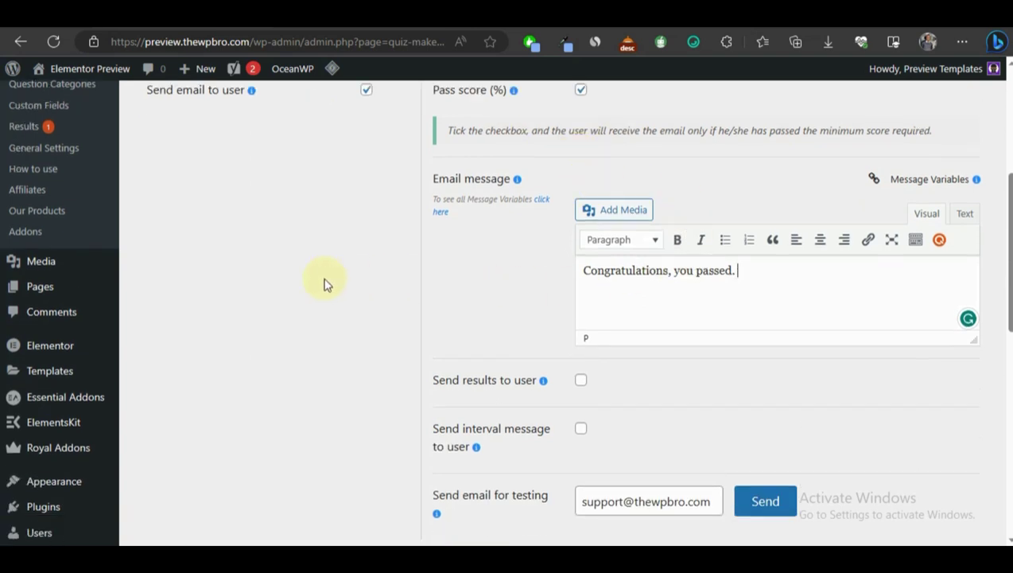
scroll(532, 220, down, 2)
mouse_move(543, 239)
click(582, 236)
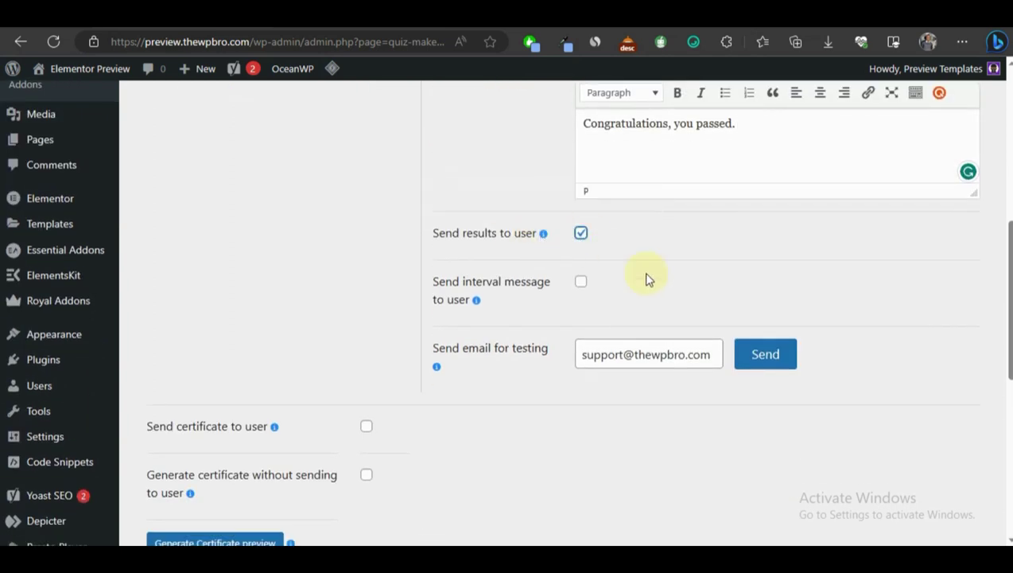
- Enable sending a certificate to the user
scroll(796, 290, down, 1)
scroll(469, 177, down, 1)
scroll(504, 172, up, 1)
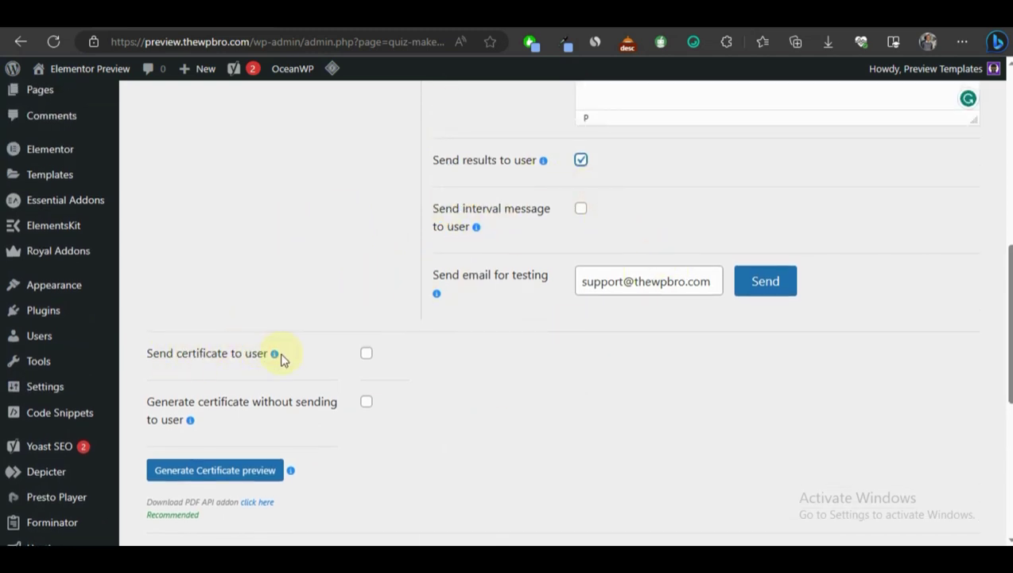
click(366, 355)
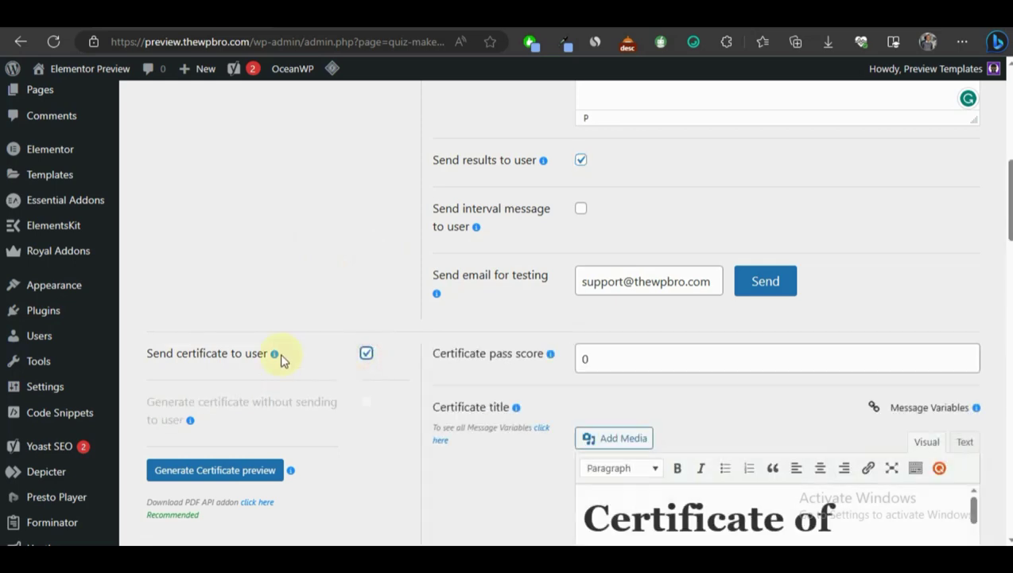
- Set the certificate pass score to 80
scroll(385, 335, up, 2)
scroll(515, 306, down, 2)
scroll(444, 272, up, 5)
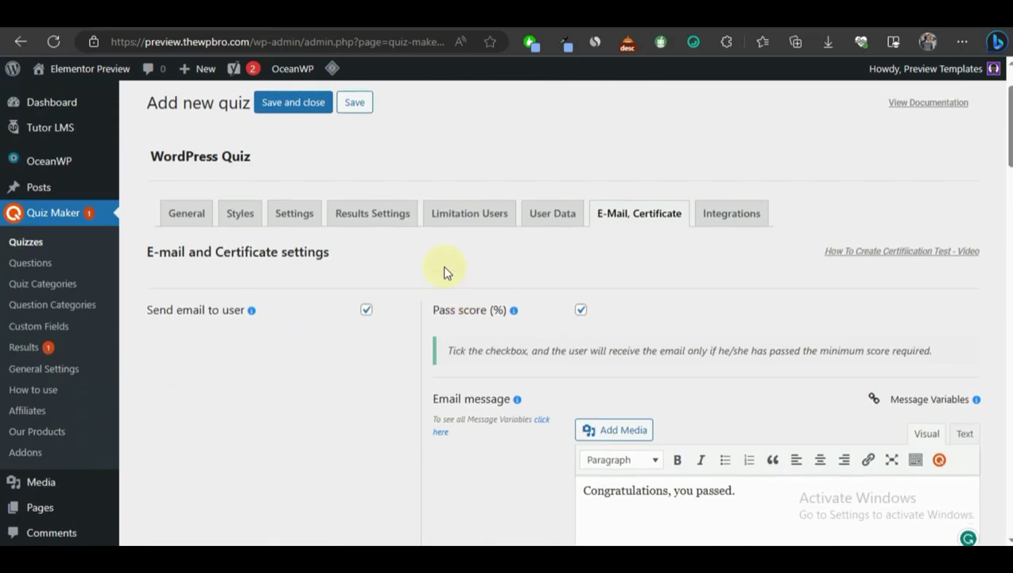
scroll(444, 272, down, 6)
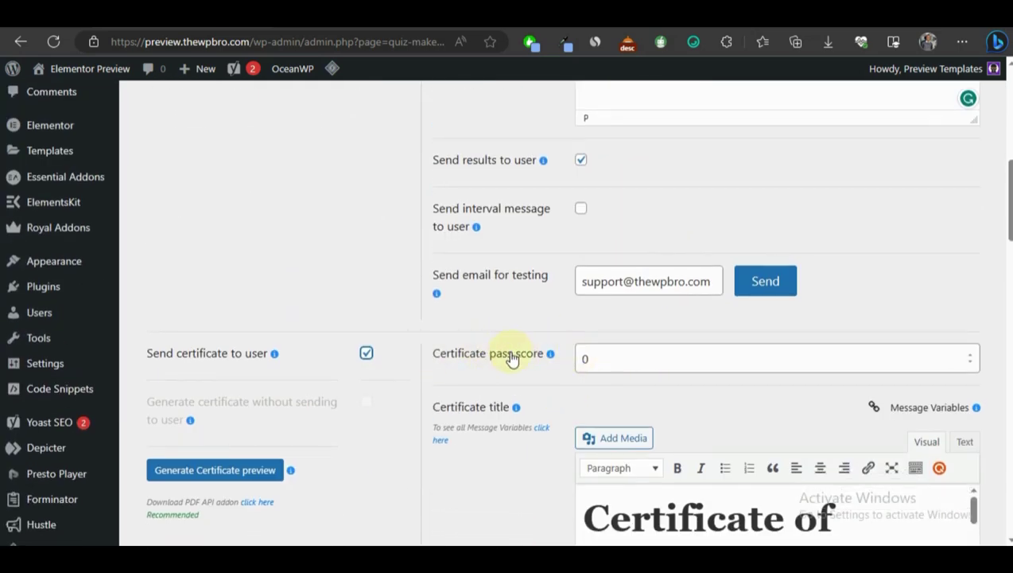
click(584, 355)
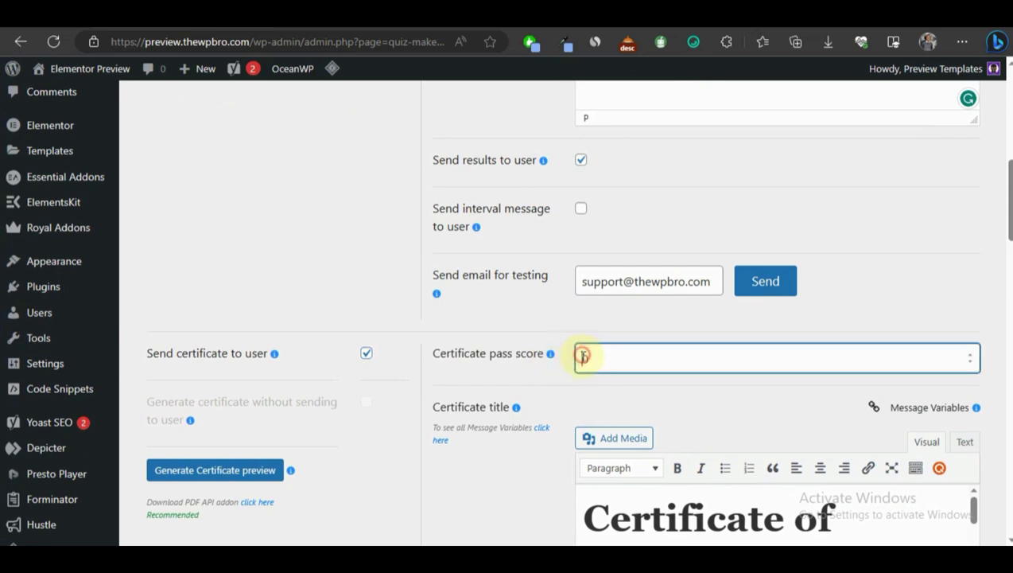
text(80)
mouse_move(550, 353)
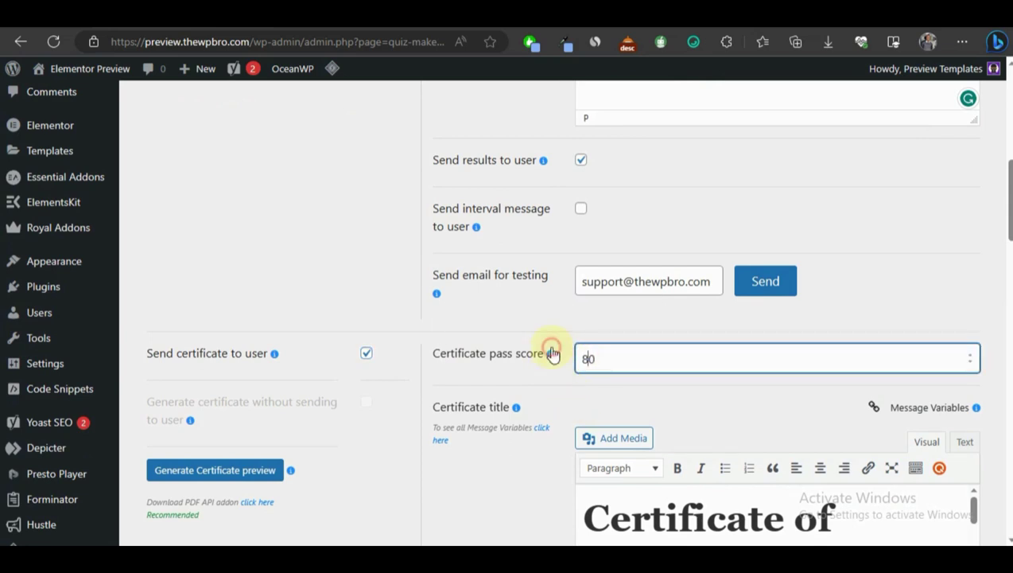
- Enlarge the certificate title and body editors and review their text, along with the certificate orientation and background image options
scroll(570, 375, down, 4)
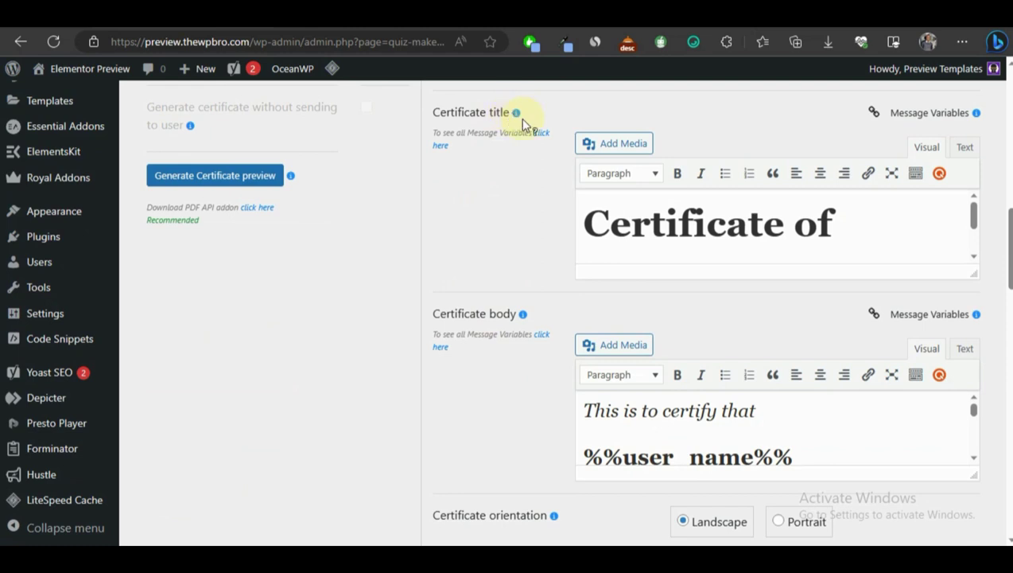
drag(973, 274, 977, 281)
drag(982, 328, 950, 392)
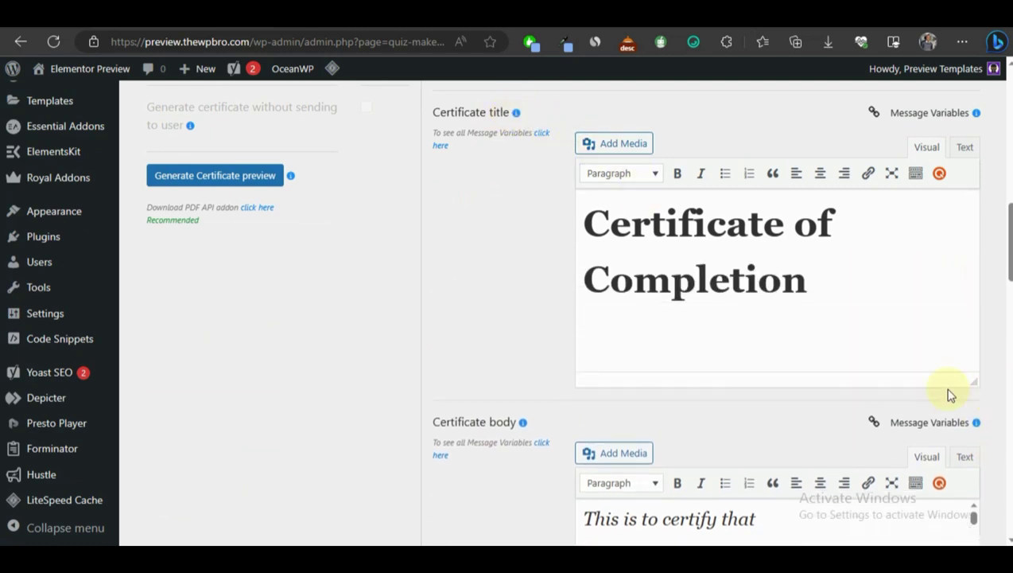
scroll(776, 254, down, 3)
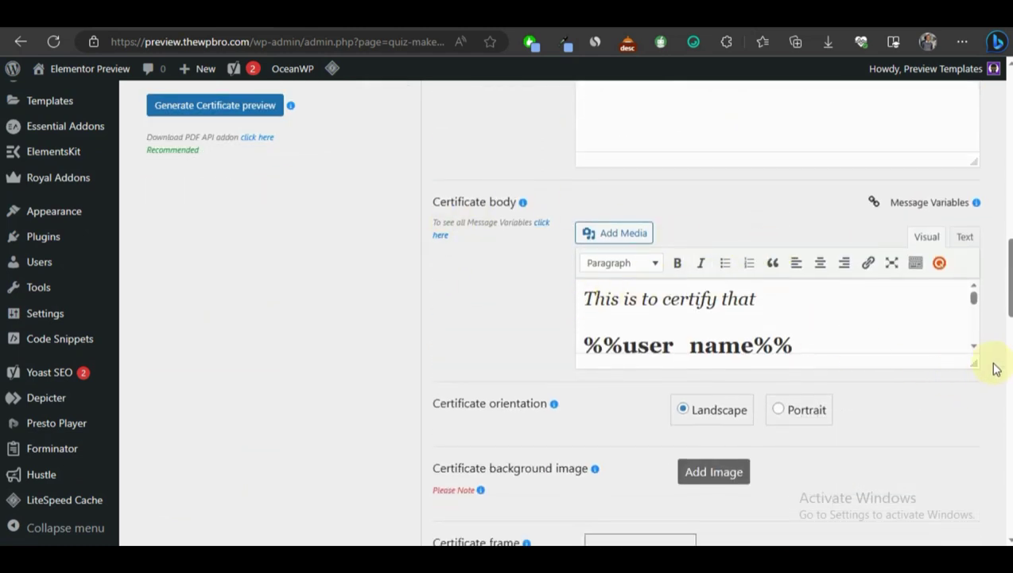
drag(978, 362, 975, 561)
scroll(634, 315, down, 3)
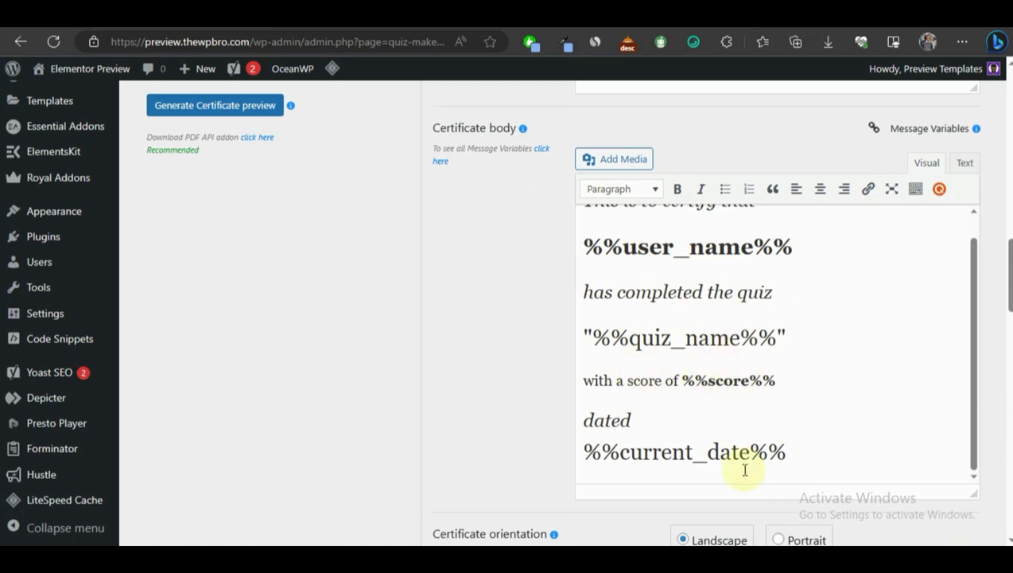
scroll(745, 469, down, 2)
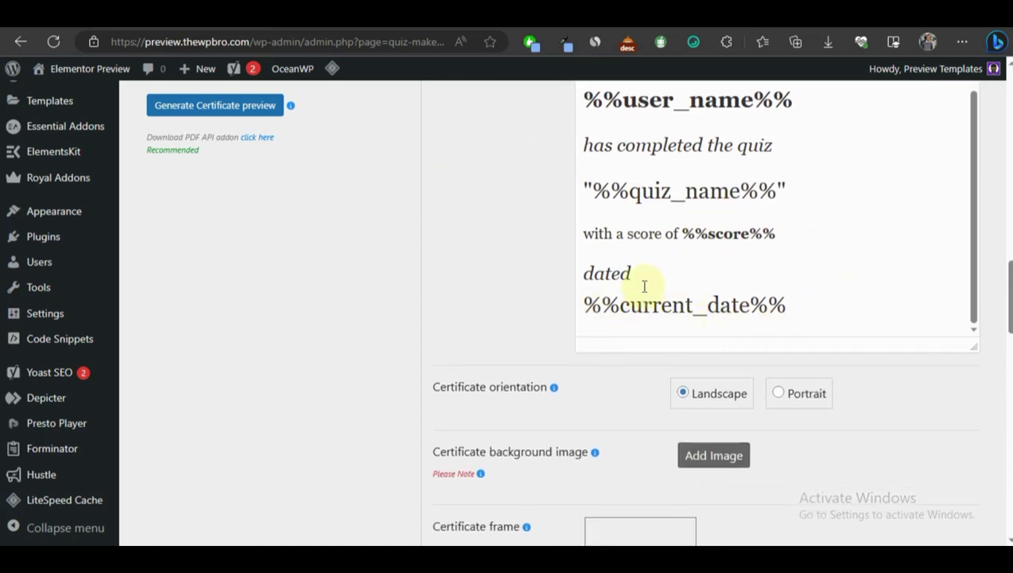
scroll(807, 249, down, 2)
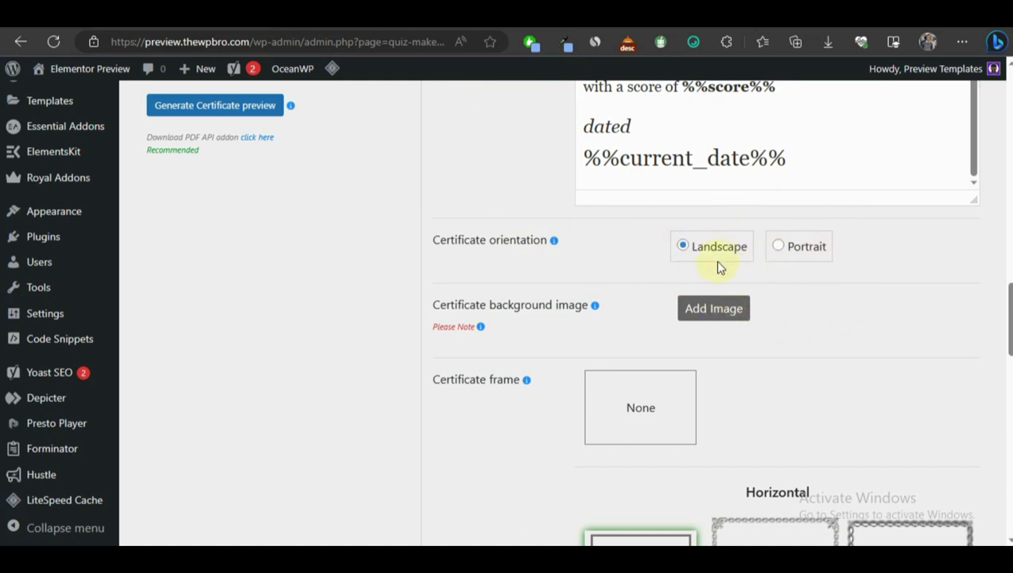
scroll(720, 284, down, 1)
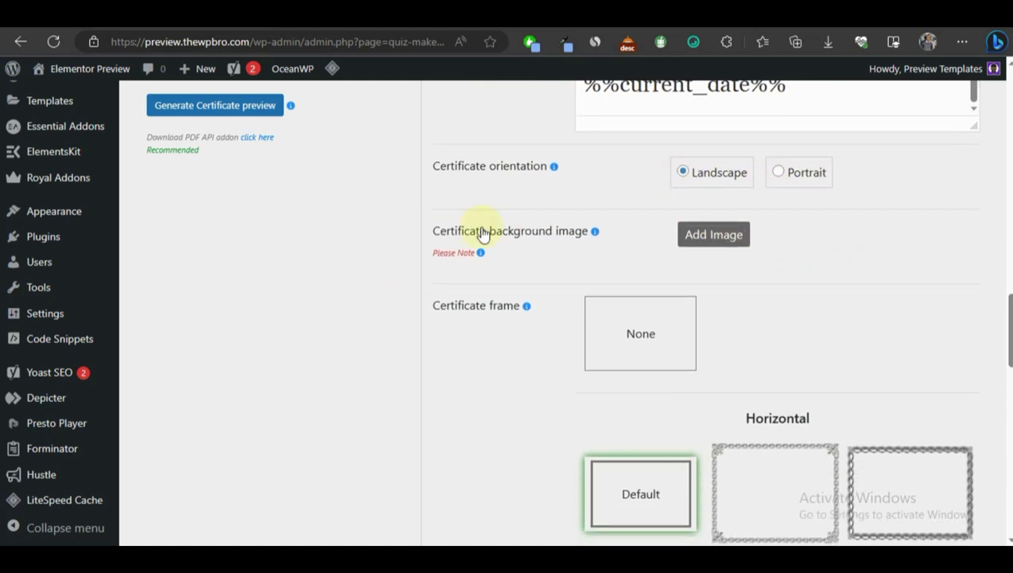
- Choose the grey ornamental vertical certificate frame in the middle column, one row above the last
scroll(746, 233, down, 4)
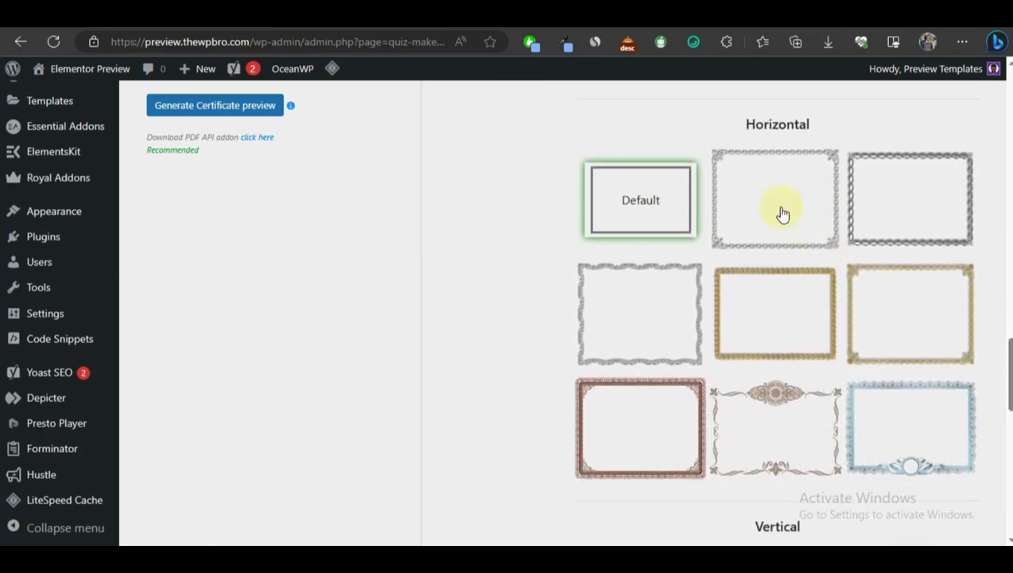
click(780, 208)
scroll(796, 319, down, 4)
click(760, 272)
- Enter the support email address as both the From email and the Reply to email in the email configuration
scroll(783, 289, down, 5)
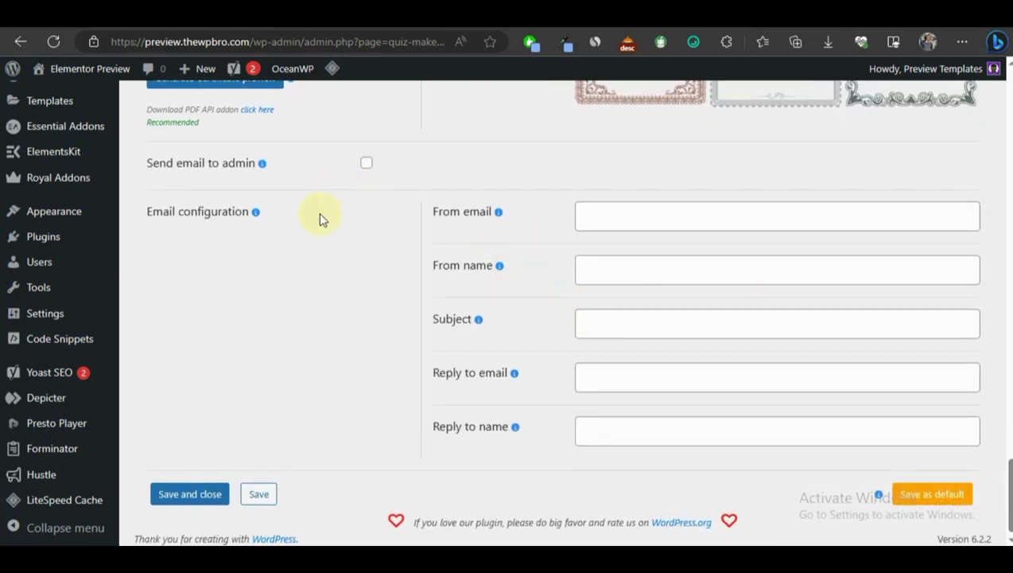
mouse_move(261, 166)
click(612, 217)
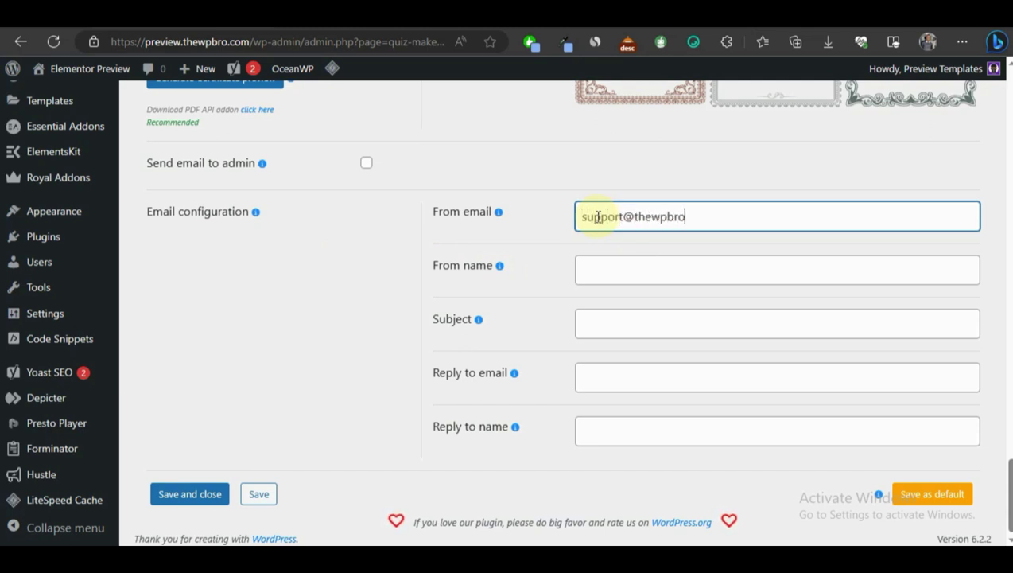
key(ctrl+a)
key(ctrl+c)
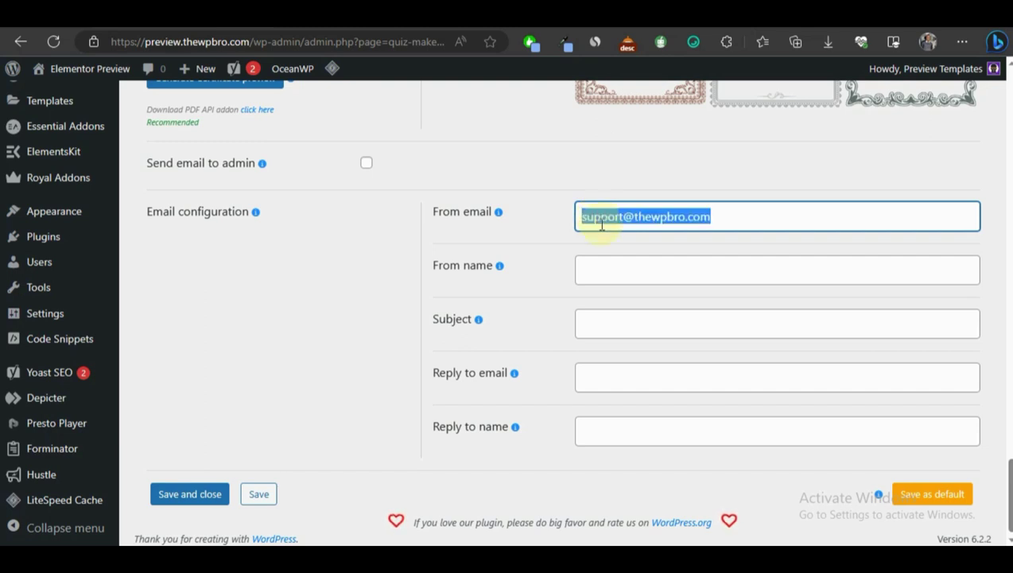
click(595, 369)
key(ctrl+v)
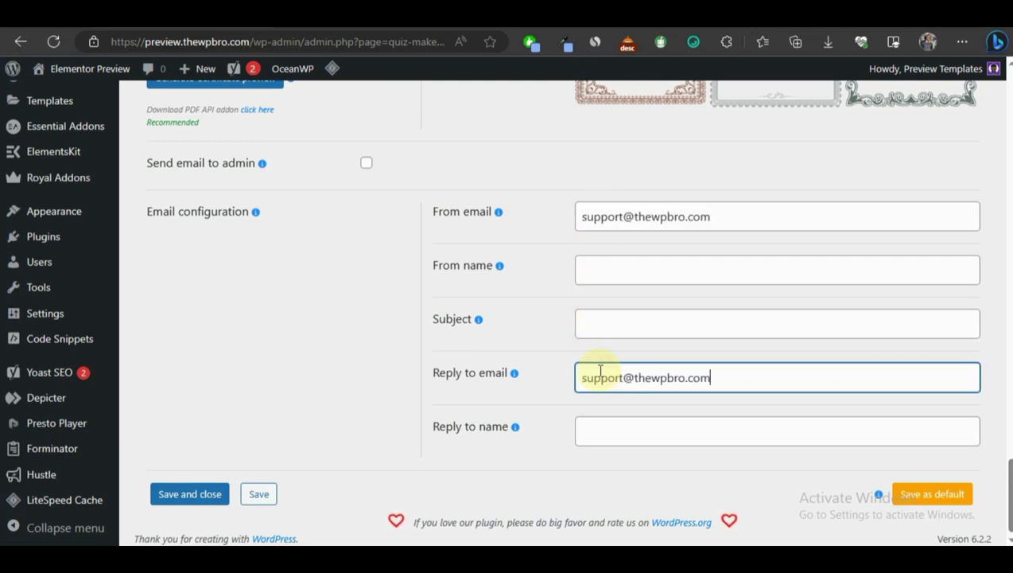
- Set both the From name and the Reply to name to THEWPBRO
click(597, 269)
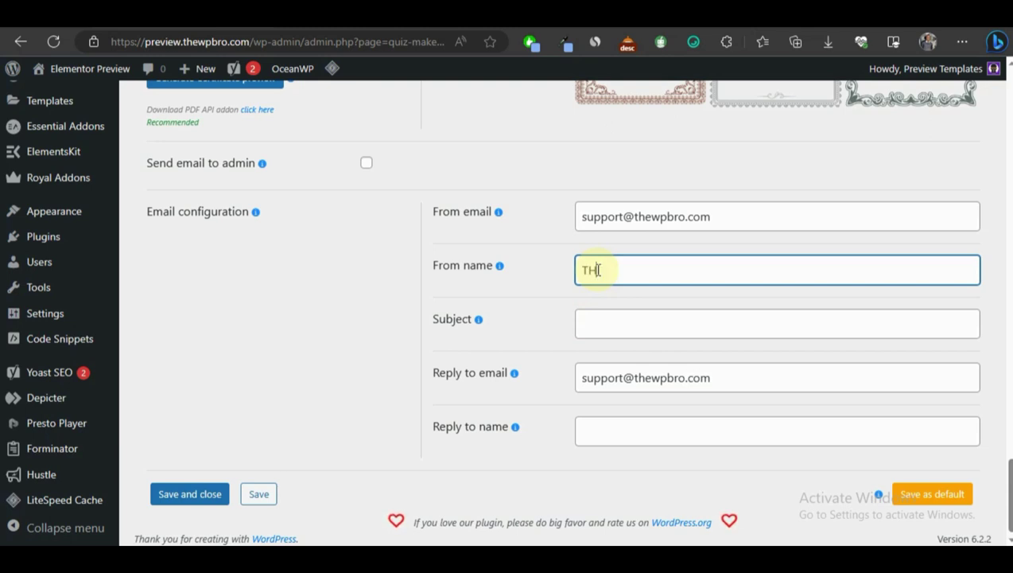
text(THEWPBRO)
key(ctrl+a)
key(ctrl+c)
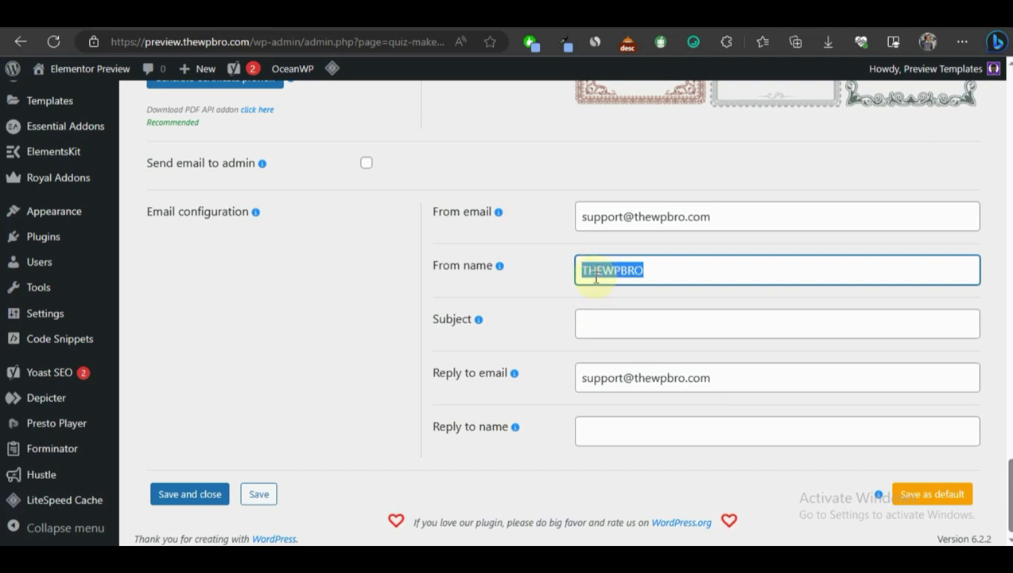
click(600, 424)
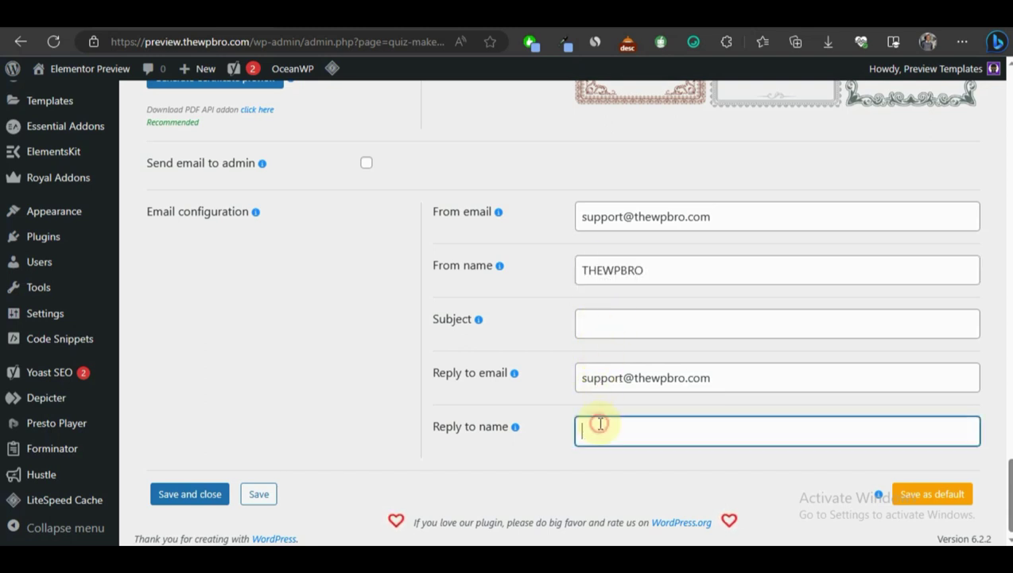
key(ctrl+v)
- Set the email subject to "Congratulations! you are a genius"
click(584, 324)
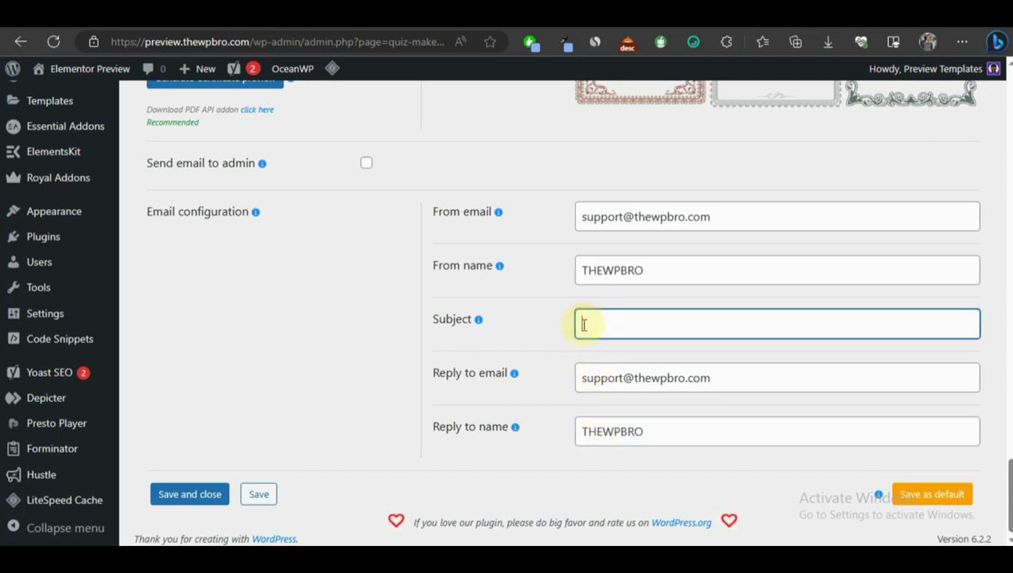
text(Congratulations!, you are a genius)
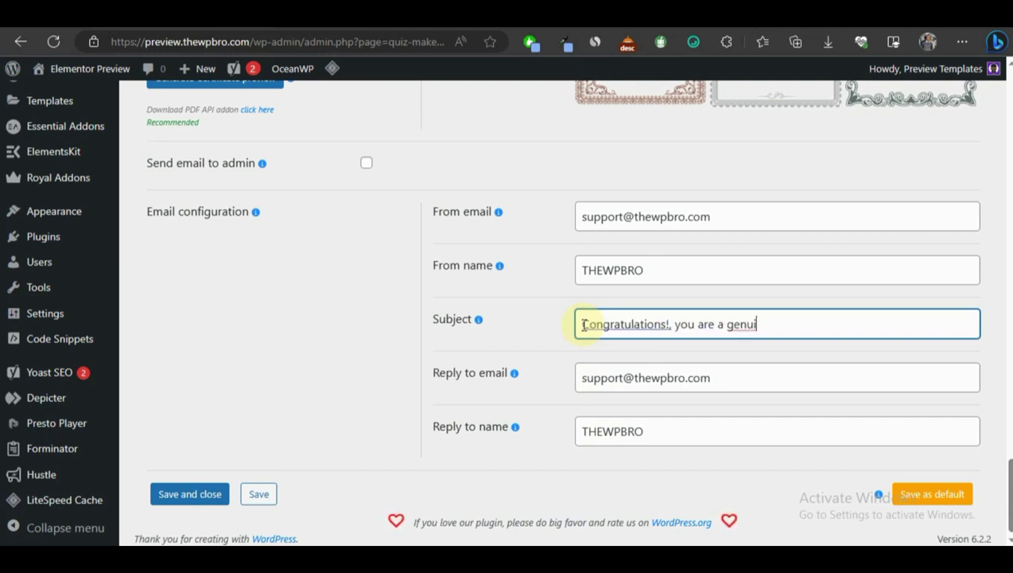
click(670, 324)
key(BackSpace)
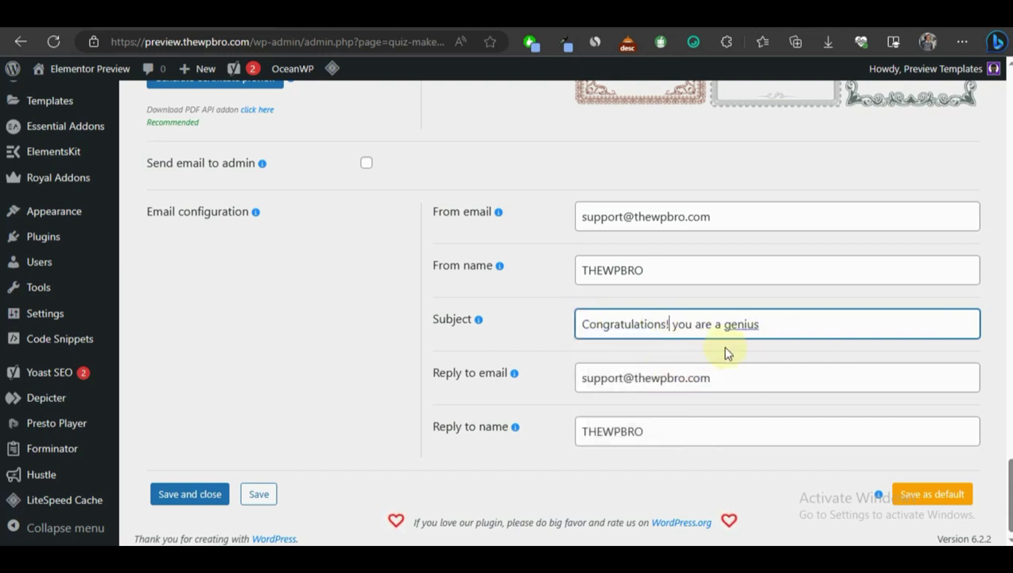
scroll(469, 291, up, 1)
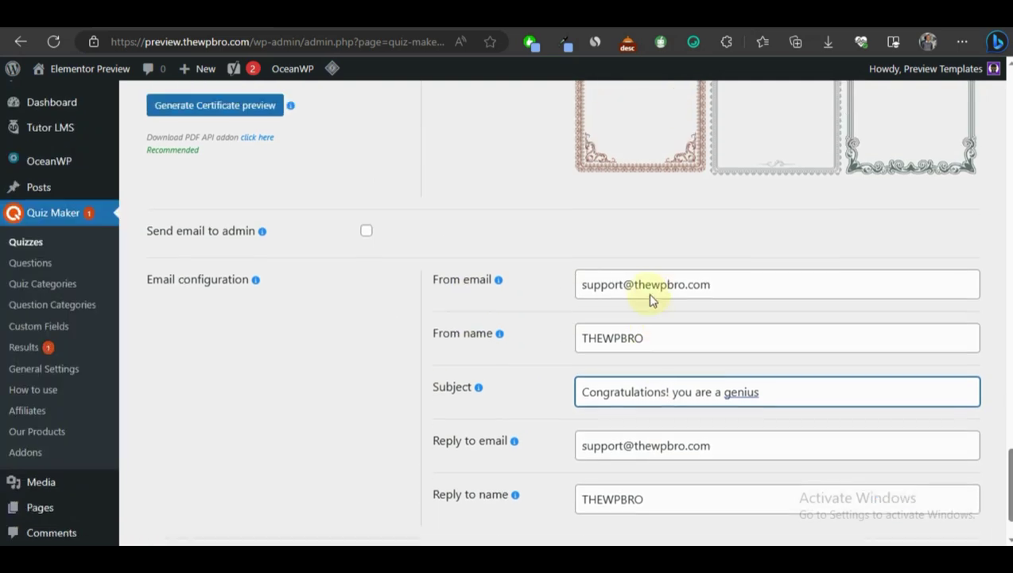
scroll(634, 317, up, 8)
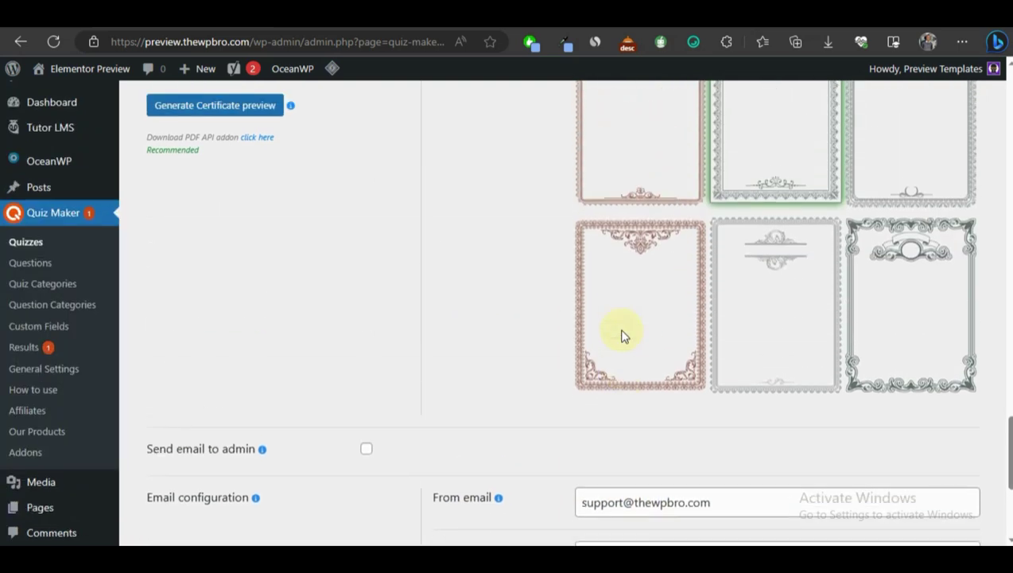
scroll(653, 352, up, 10)
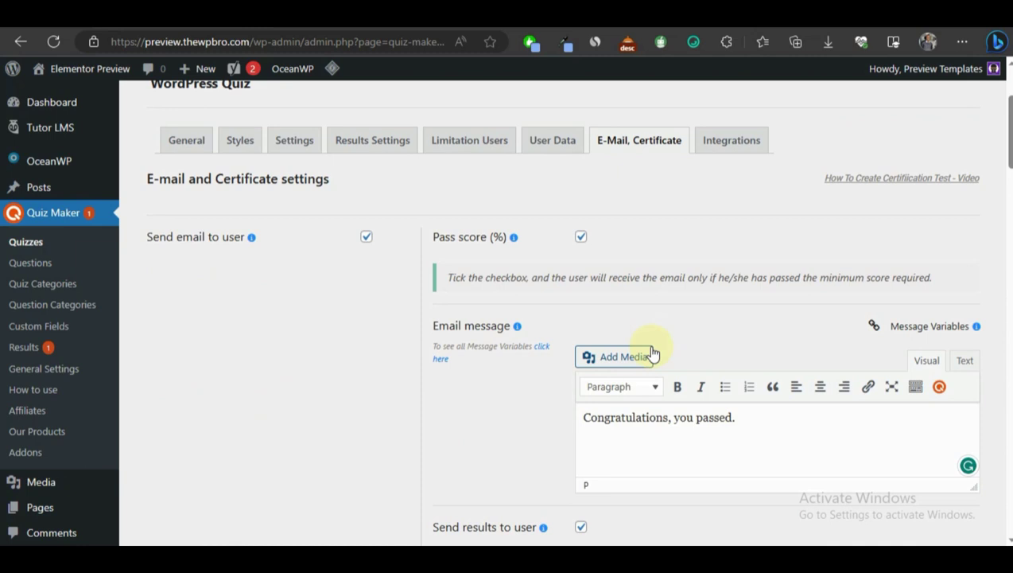
- Enable the maximum number of attempts per user in the quiz's user limitations, detecting users by IP and Cookie
click(449, 143)
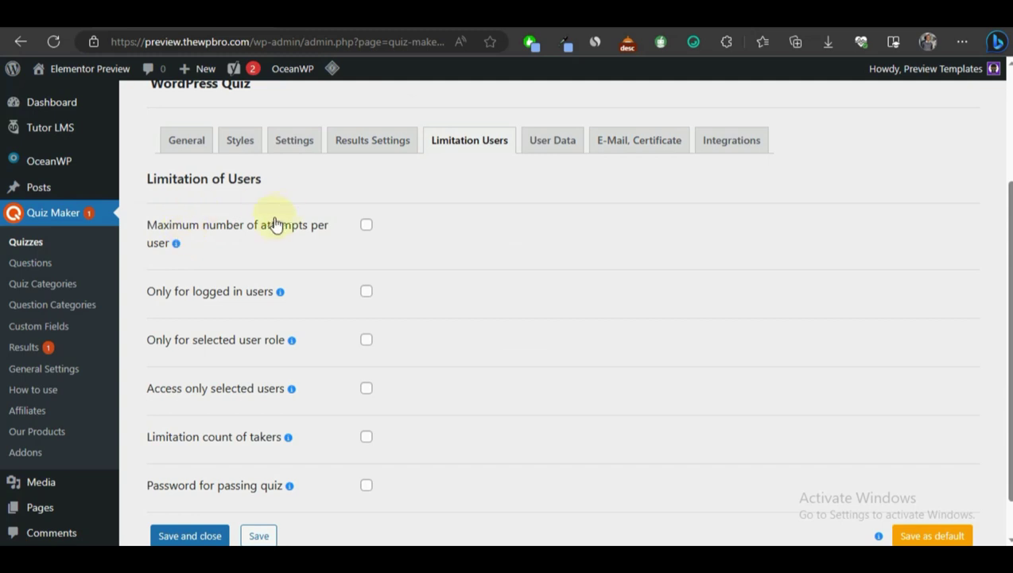
click(366, 228)
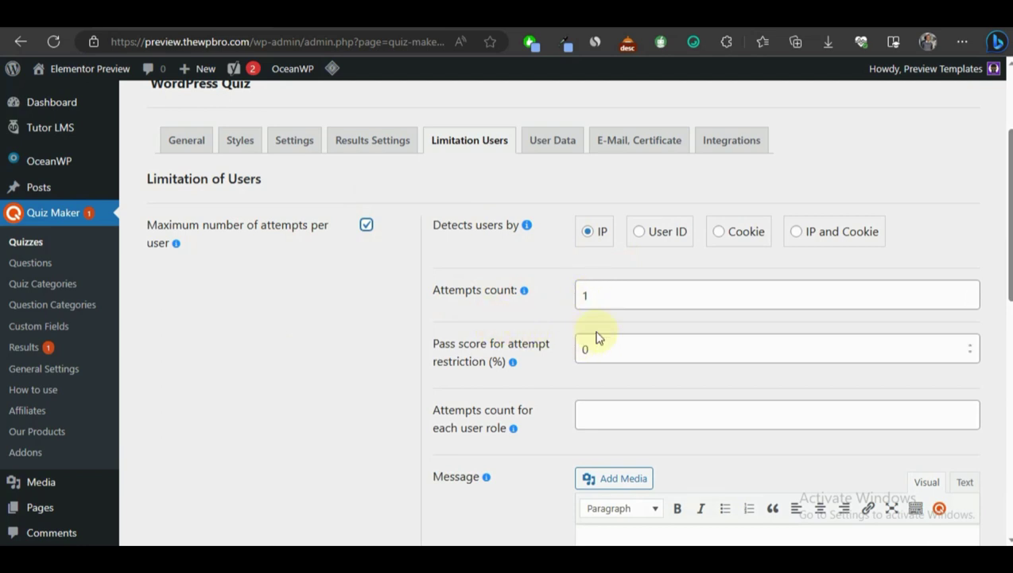
double_click(603, 291)
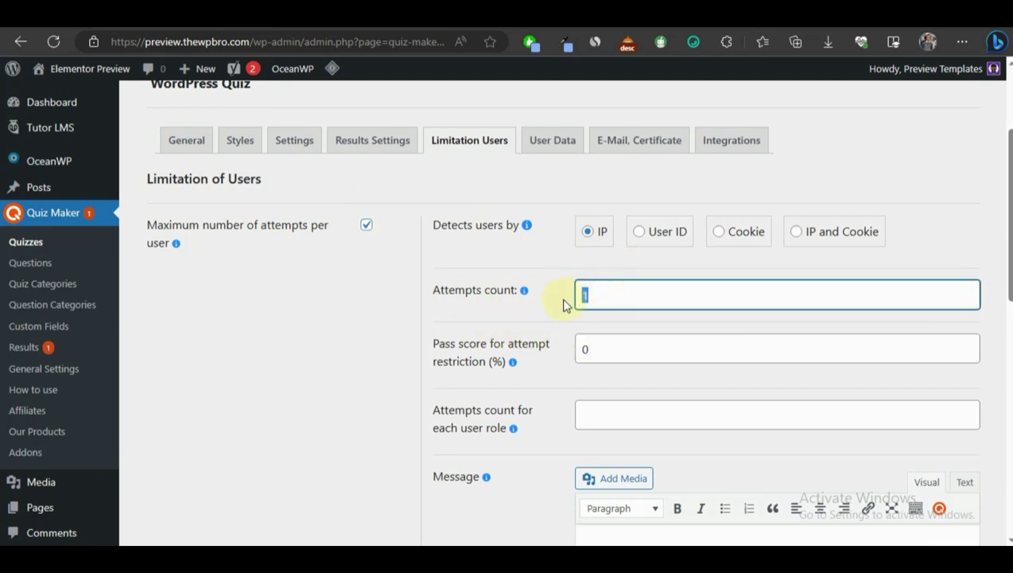
click(529, 310)
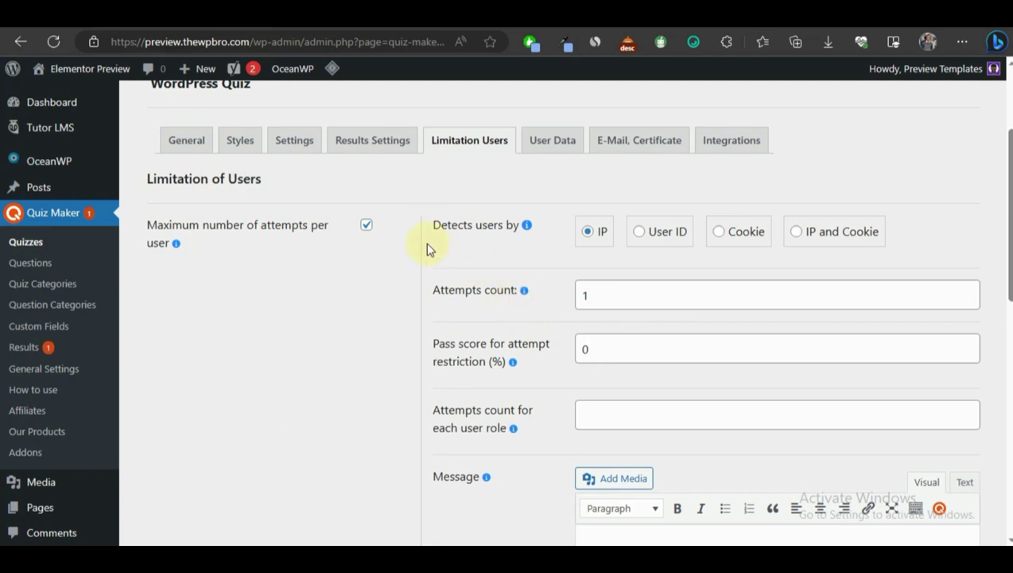
drag(429, 227, 519, 227)
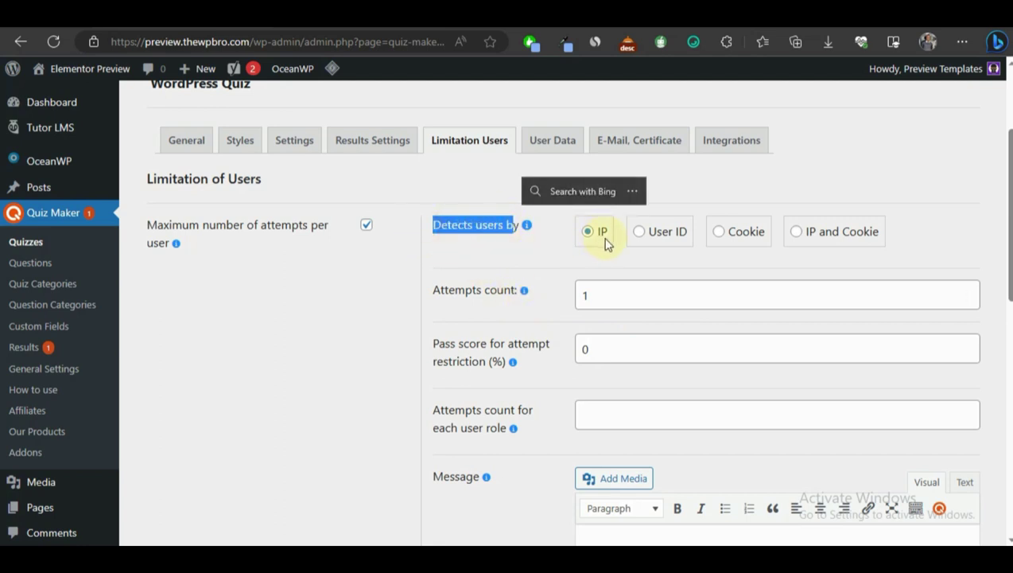
click(664, 231)
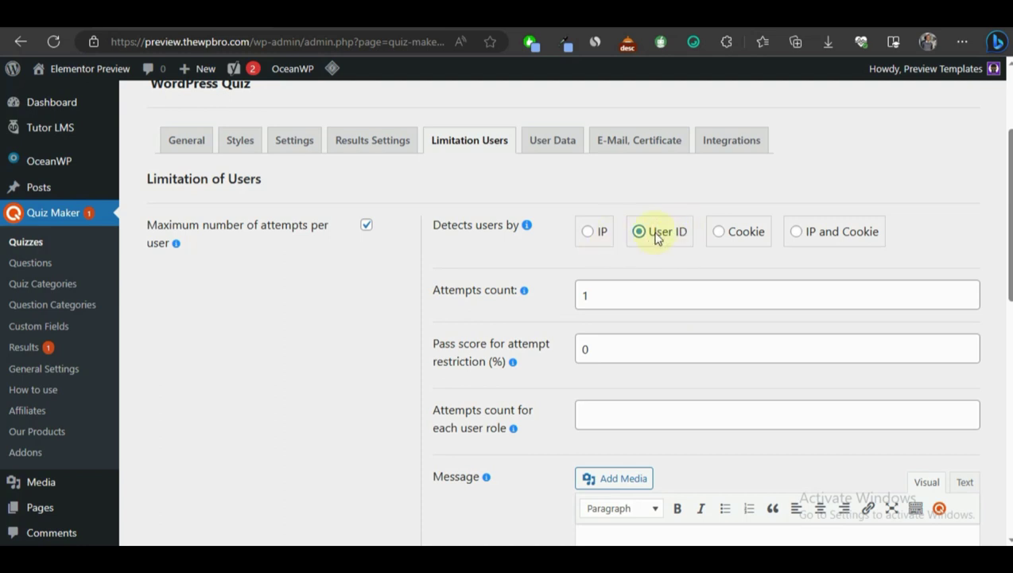
click(734, 236)
click(848, 239)
- Examine the remaining attempt limit options, including attempts per user role, message, redirect URL, redirect delay and extra security check
scroll(477, 276, down, 1)
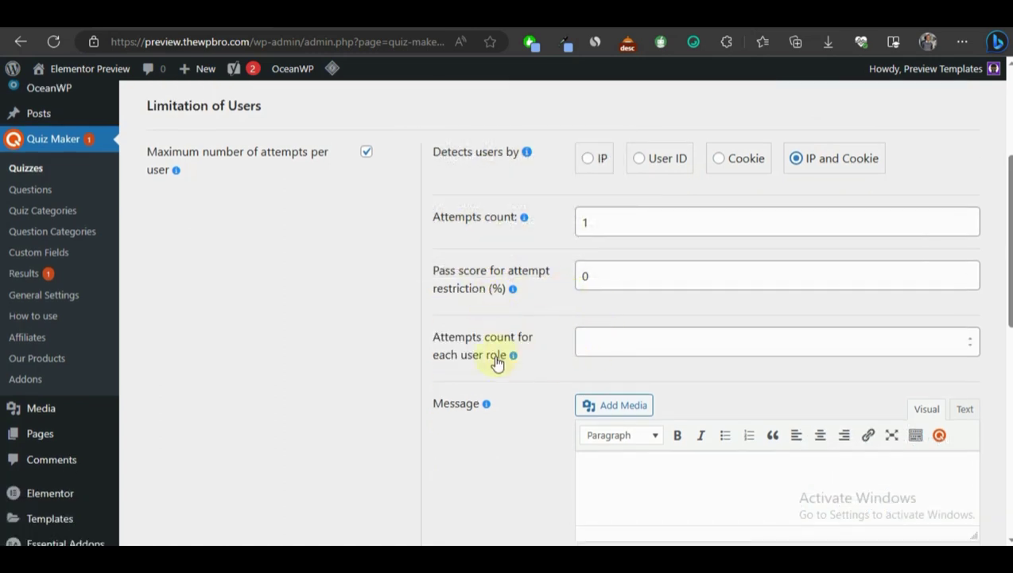
click(700, 343)
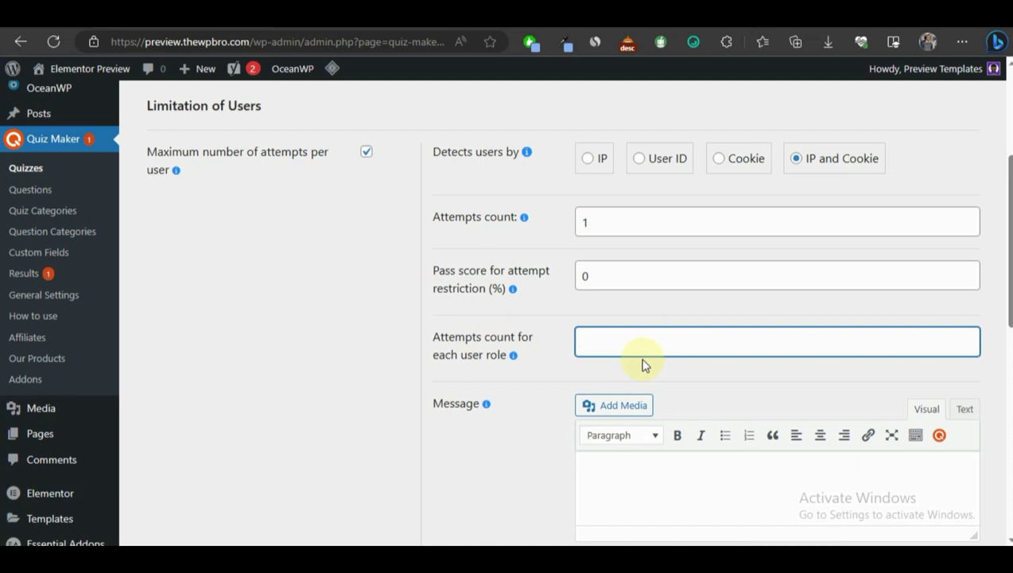
scroll(628, 318, down, 3)
click(623, 245)
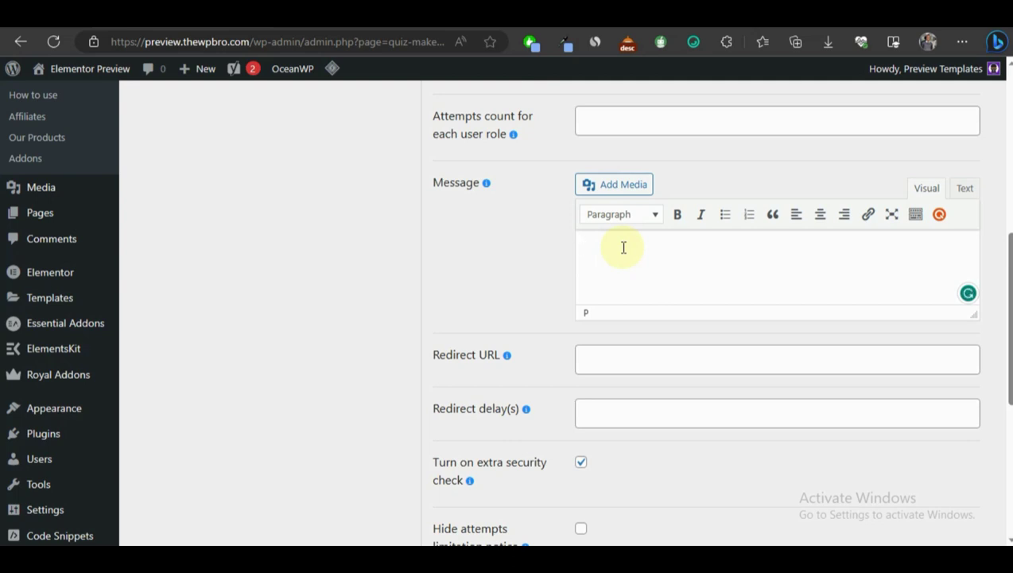
scroll(477, 334, down, 1)
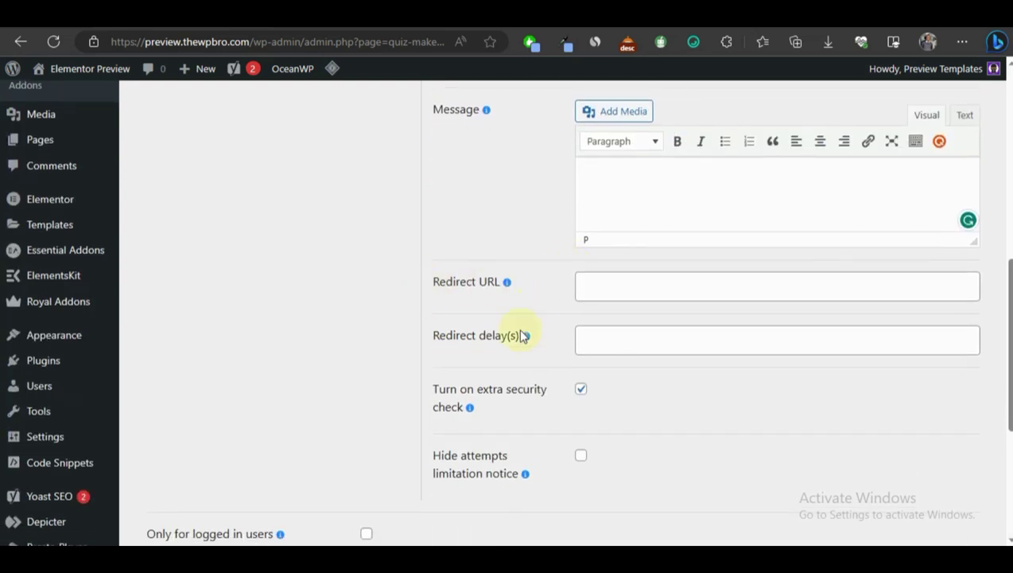
scroll(678, 367, down, 2)
scroll(613, 229, up, 8)
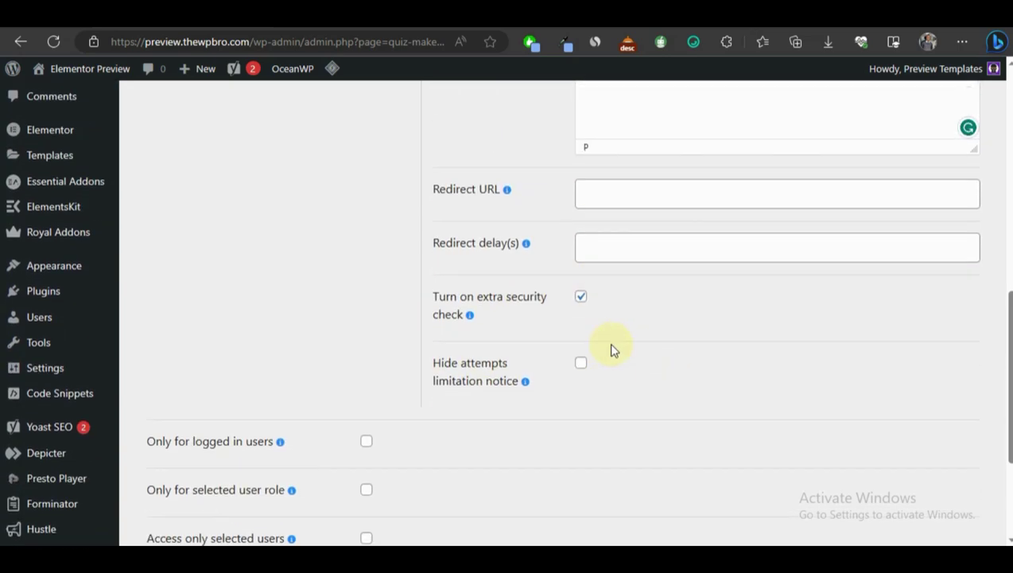
scroll(670, 310, down, 2)
scroll(334, 319, up, 1)
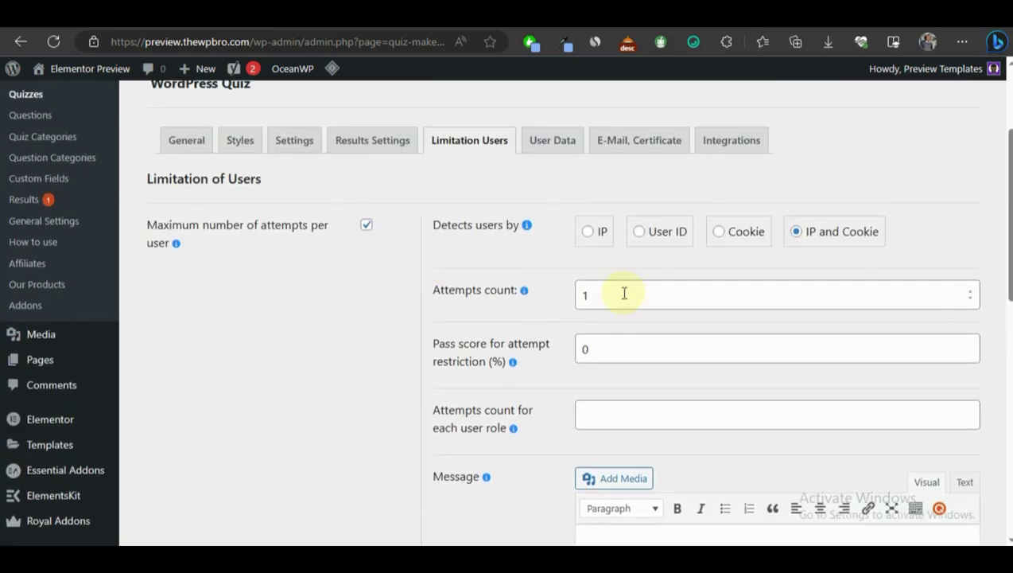
- Set the attempts count per user to 5
double_click(598, 295)
text(5)
click(362, 324)
- Enable and then disable the selected-user-role restriction, keeping the logged-in-users restriction on
scroll(518, 269, down, 8)
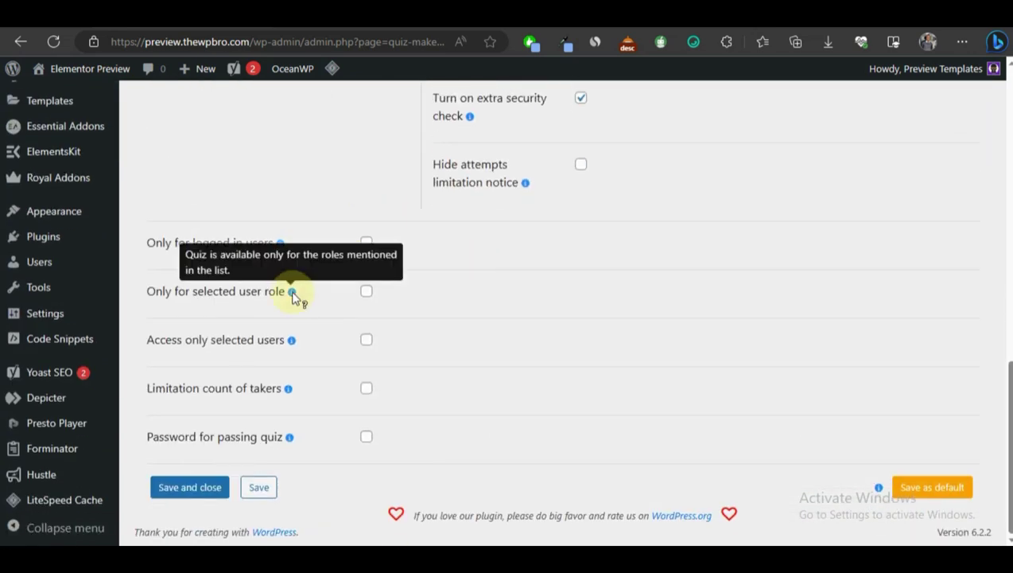
mouse_move(283, 252)
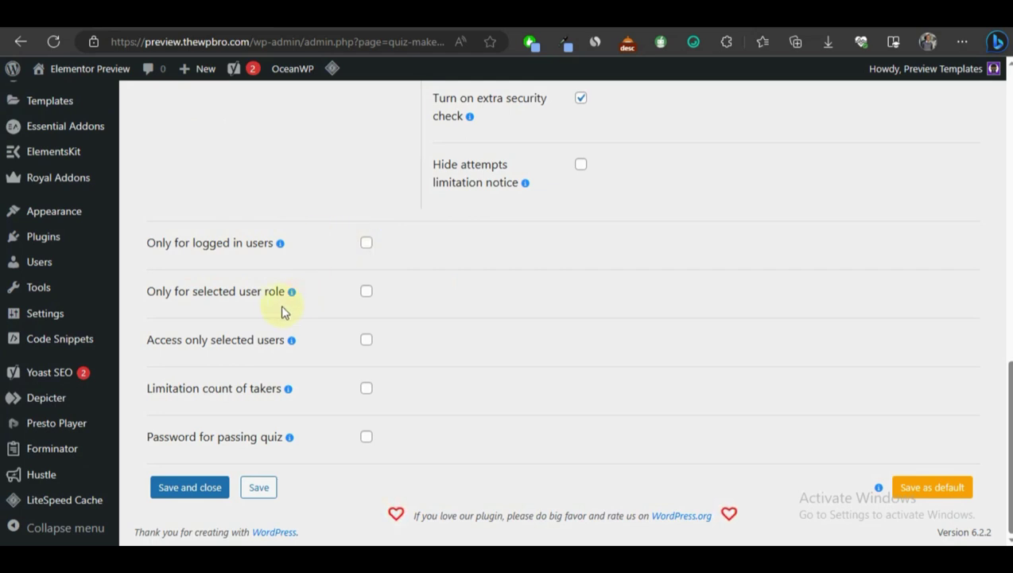
click(366, 291)
scroll(400, 310, down, 4)
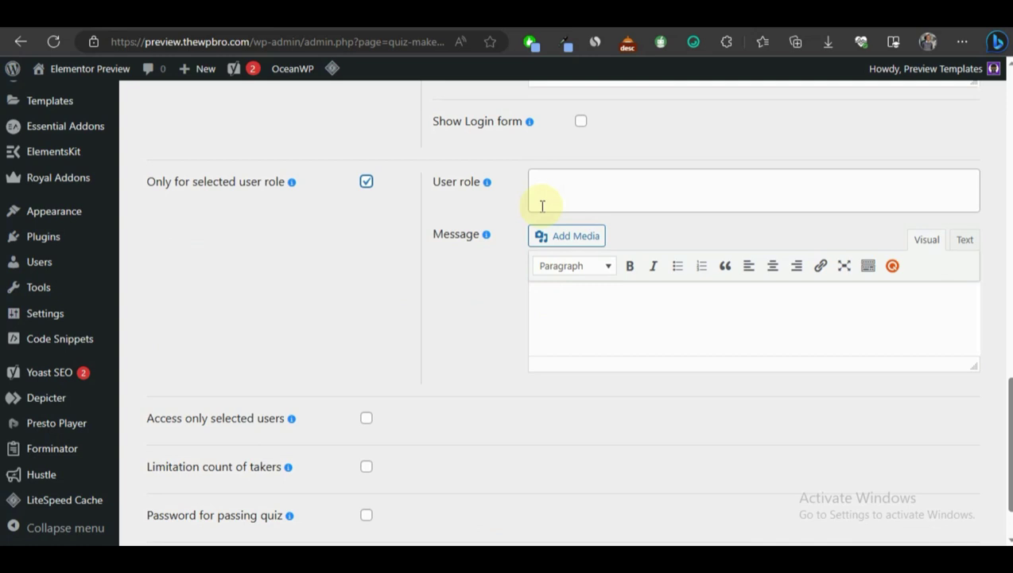
click(367, 186)
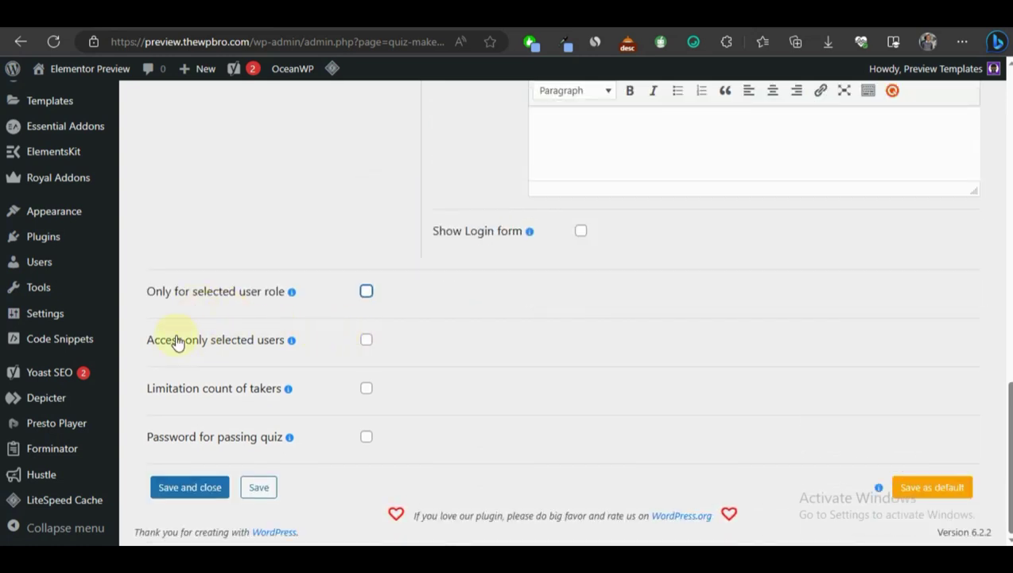
- Try the restriction that gives access only to selected users, searching its user list for "pre"
click(367, 342)
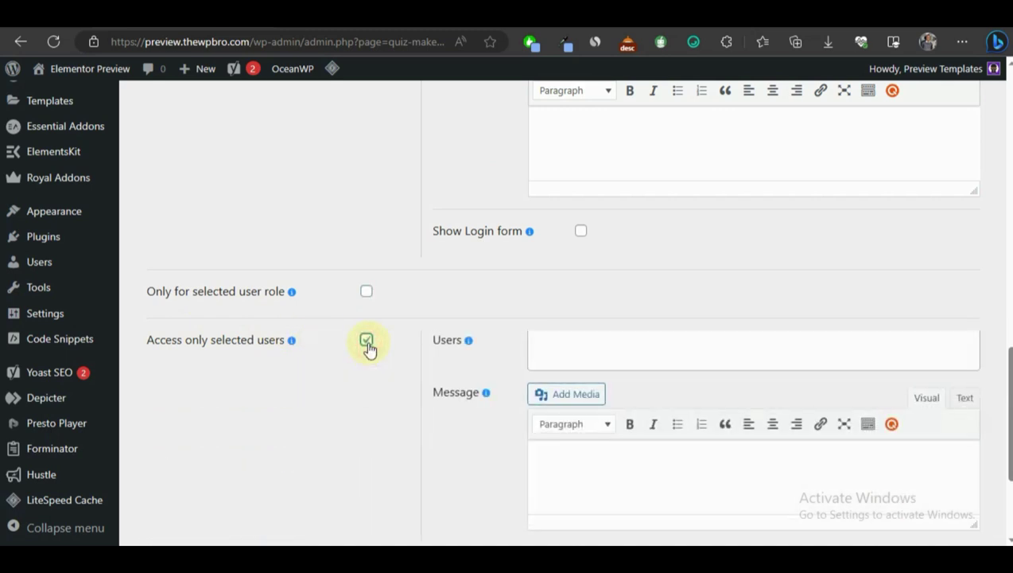
click(584, 357)
text(pre)
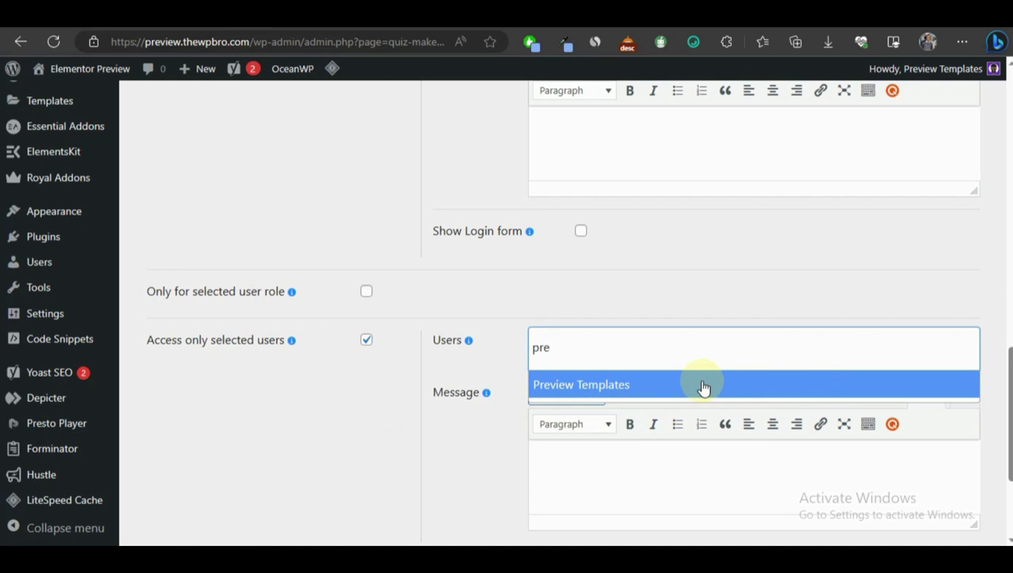
key(BackSpace)
key(BackSpace)
key(BackSpace)
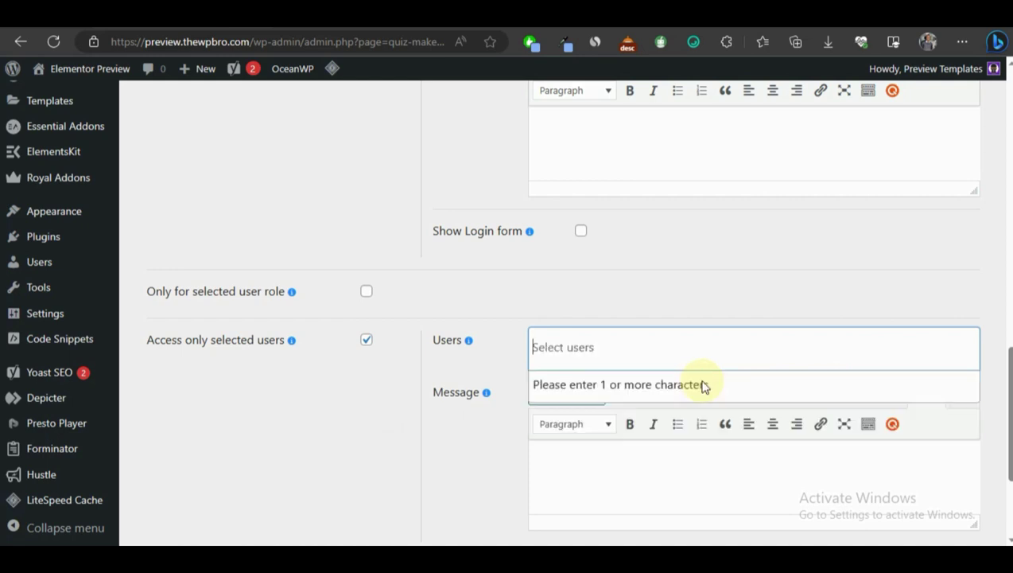
click(366, 340)
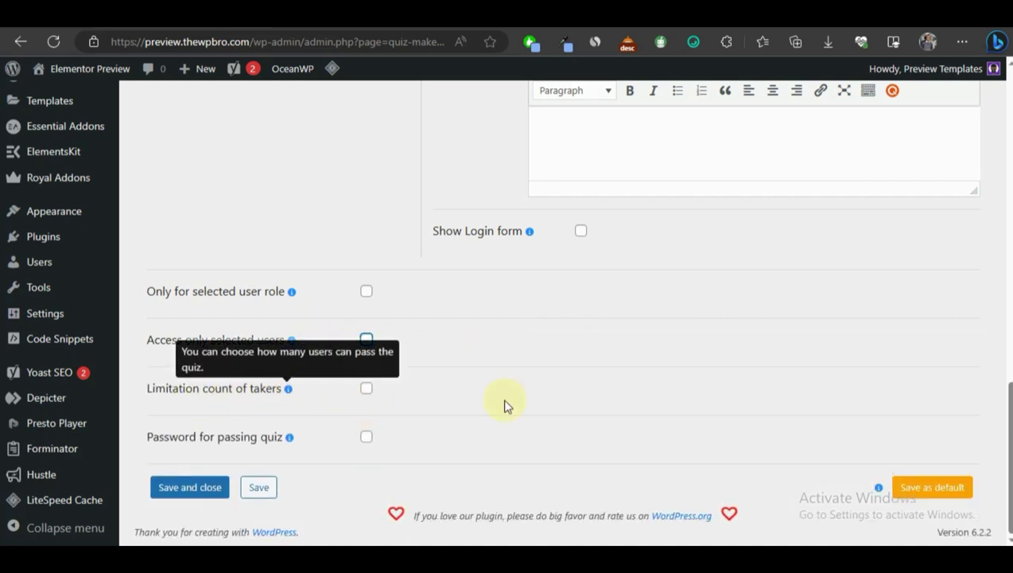
- Try the limitation on the count of takers and look over its count and message options
click(366, 388)
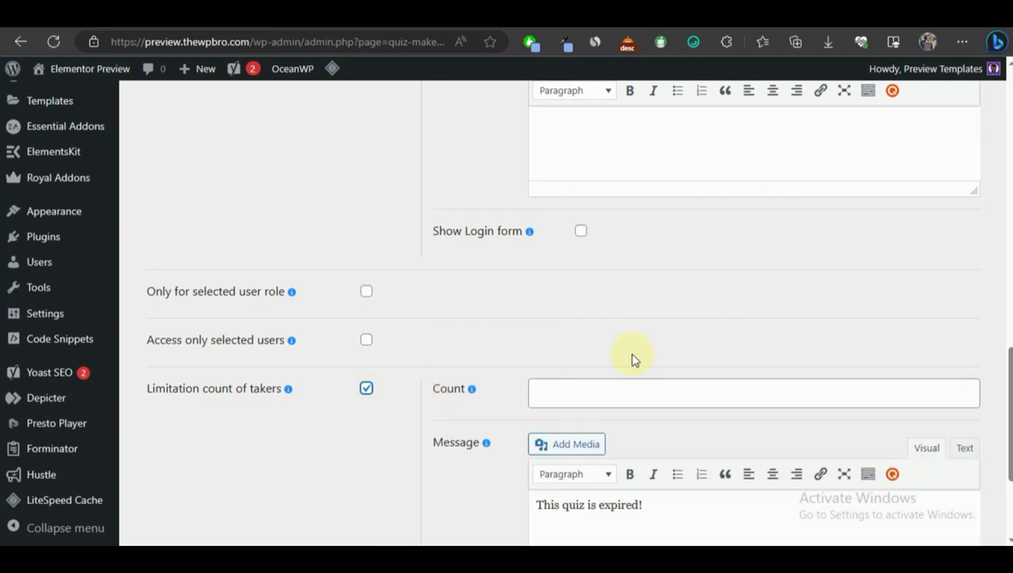
scroll(632, 358, down, 5)
scroll(493, 349, up, 2)
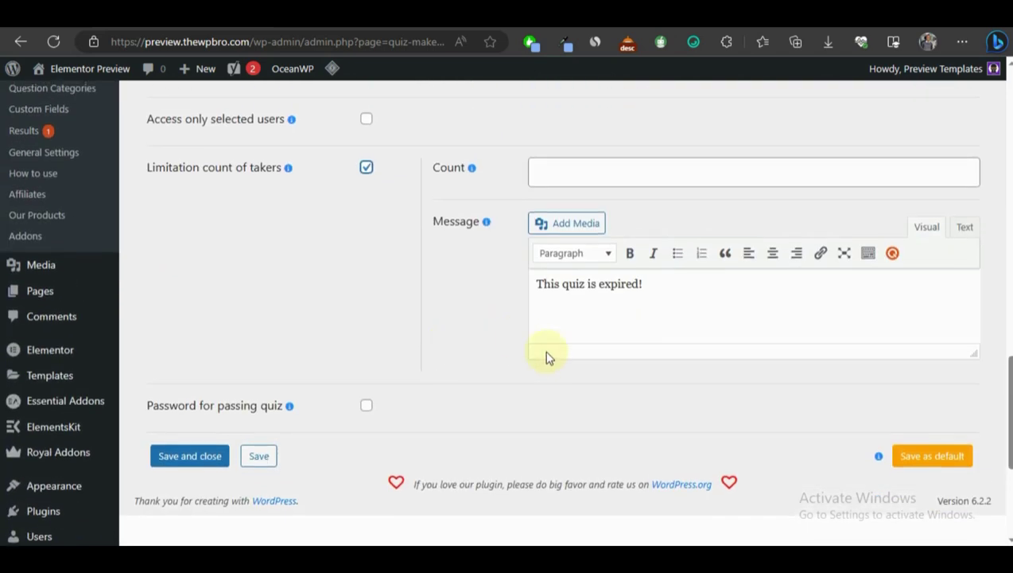
click(366, 171)
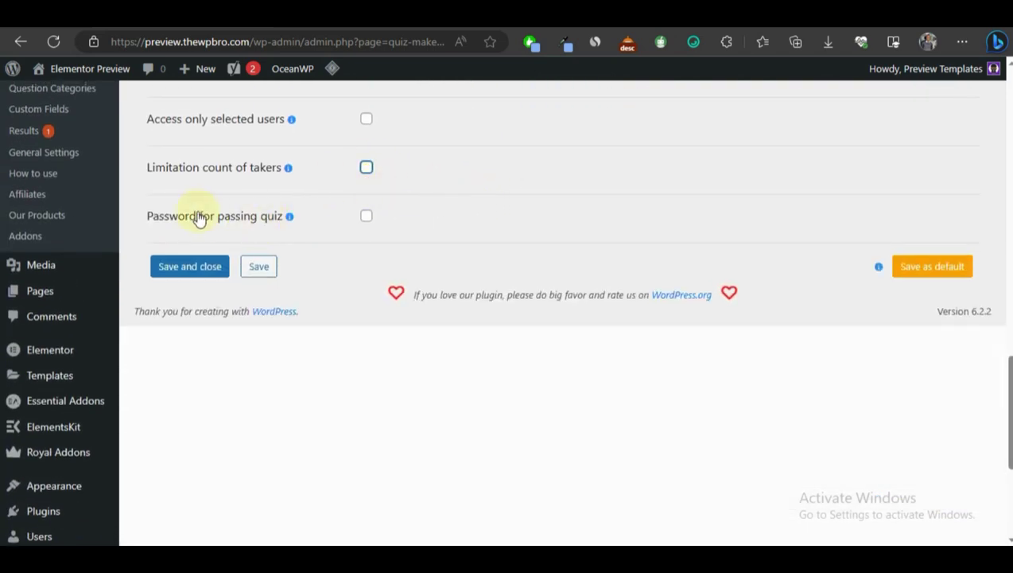
- Require a general password for passing the quiz, enter the quiz password, and enable toggling of password visibility
mouse_move(291, 218)
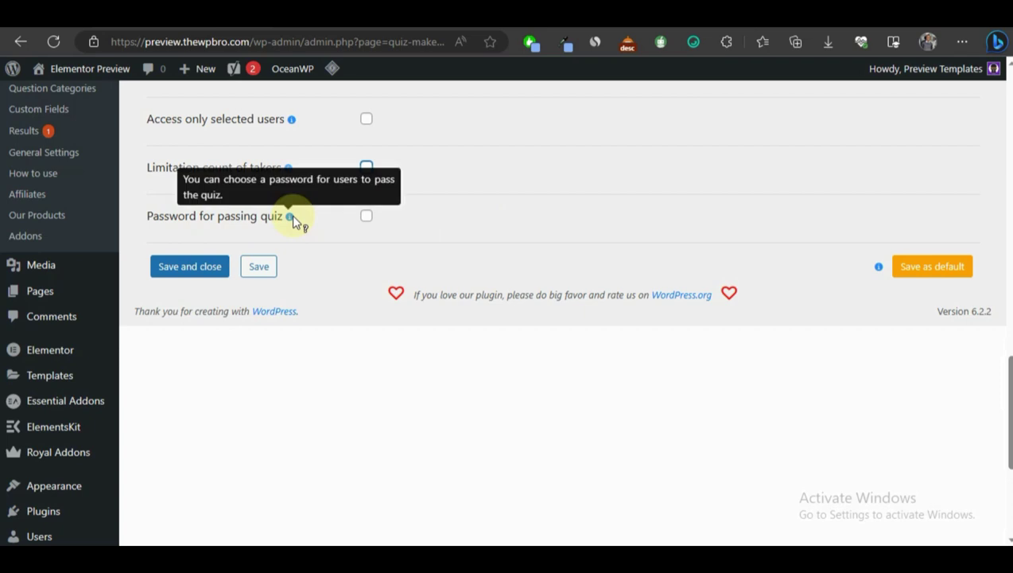
click(367, 217)
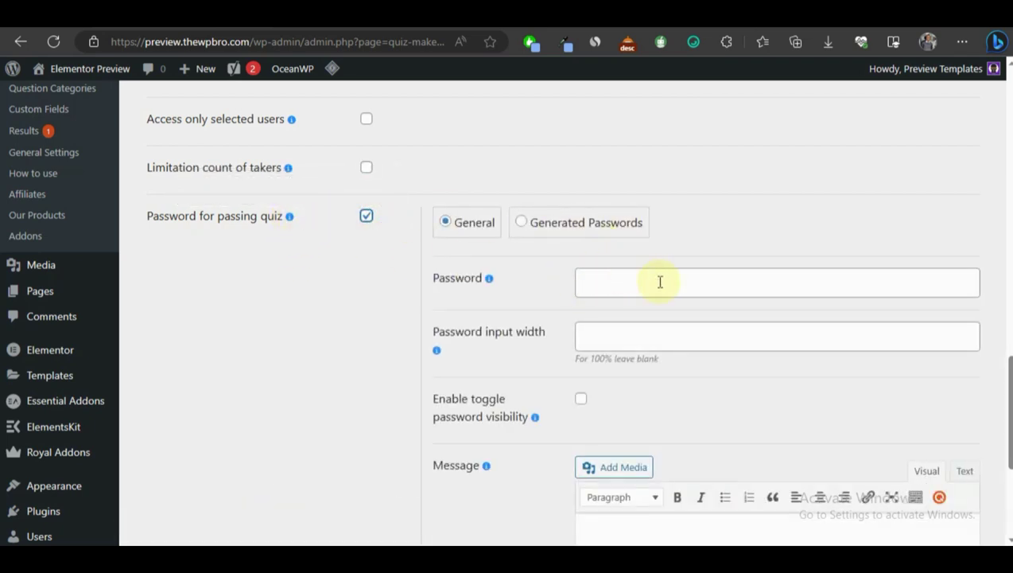
click(660, 281)
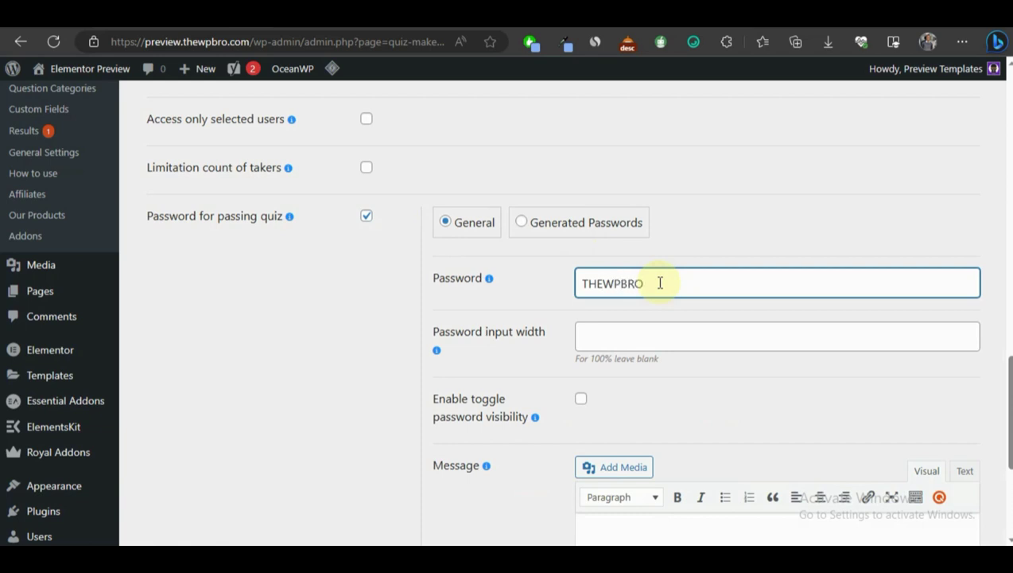
scroll(660, 283, down, 2)
click(584, 253)
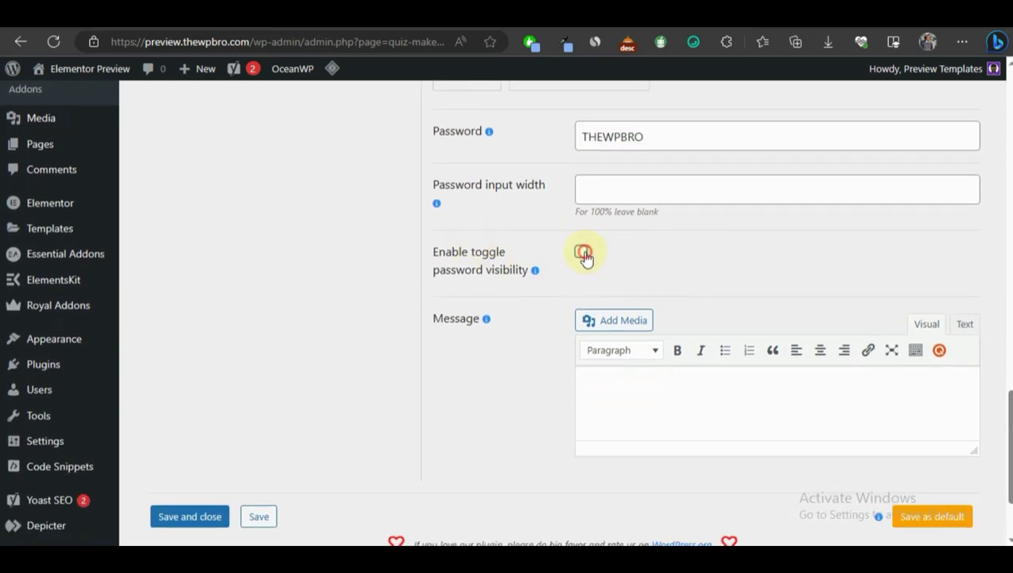
- Review the quiz's user limitation settings, and save and close the WordPress quiz
scroll(426, 290, up, 3)
scroll(573, 333, down, 4)
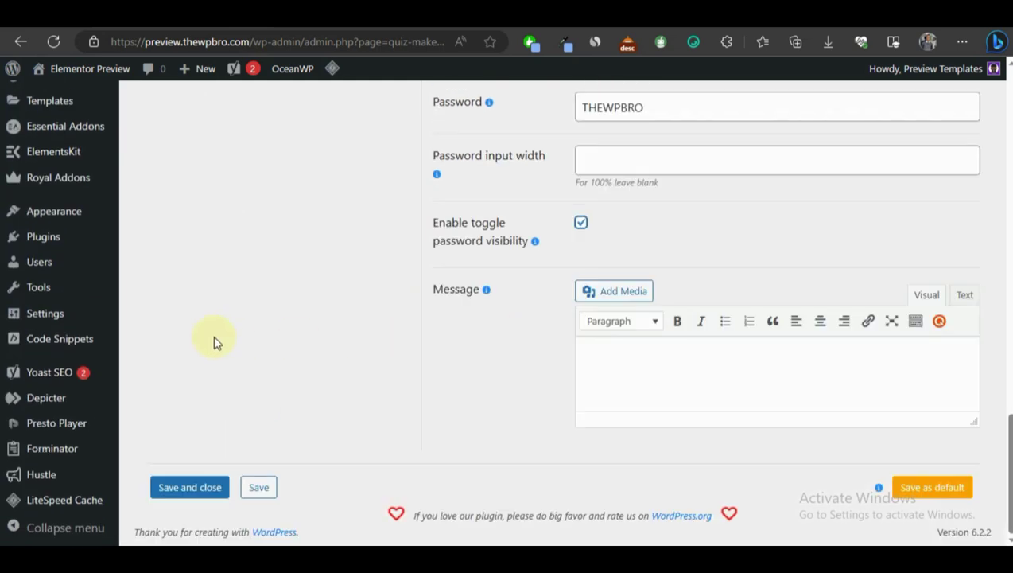
scroll(764, 328, up, 10)
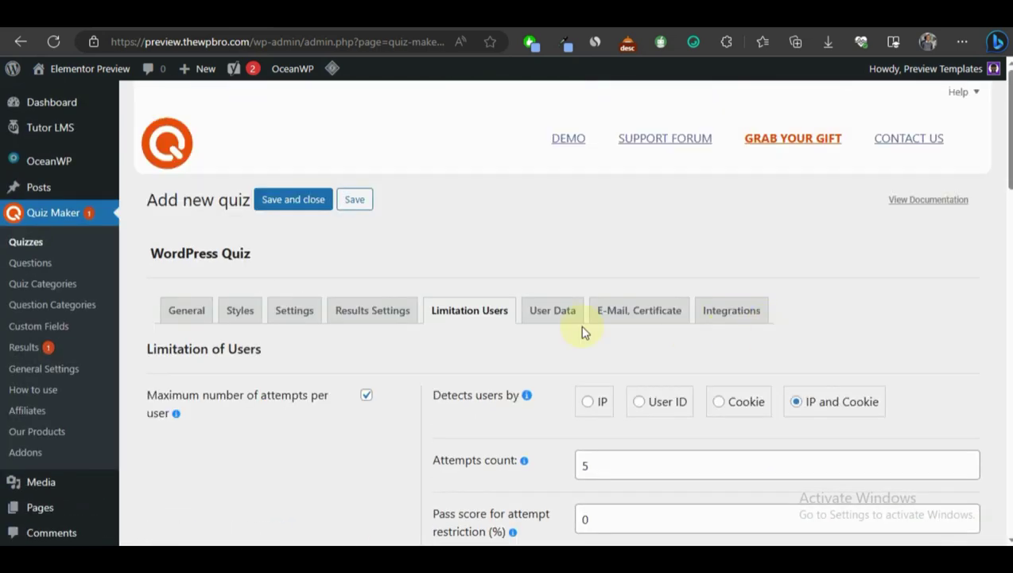
scroll(459, 308, down, 10)
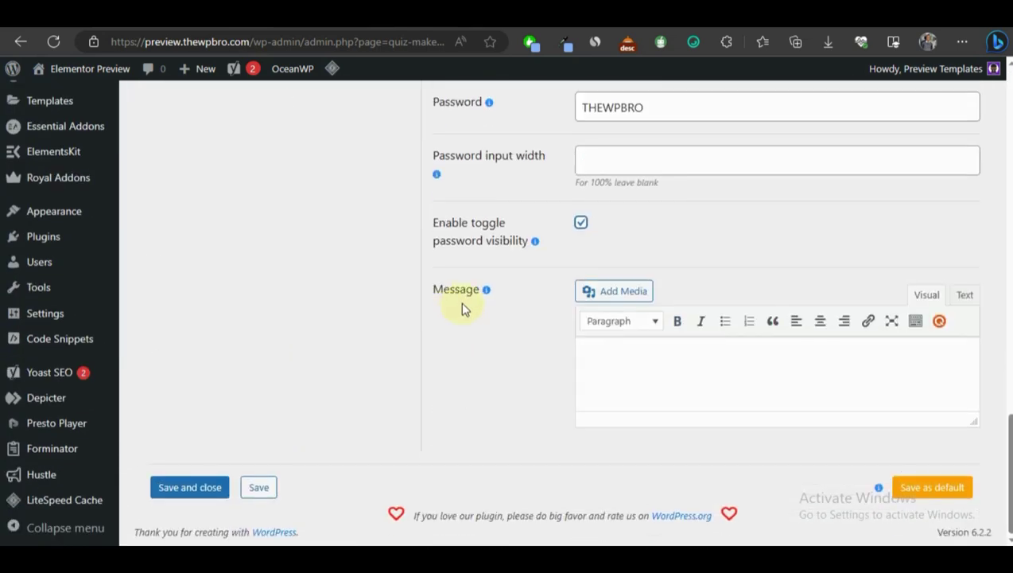
click(187, 487)
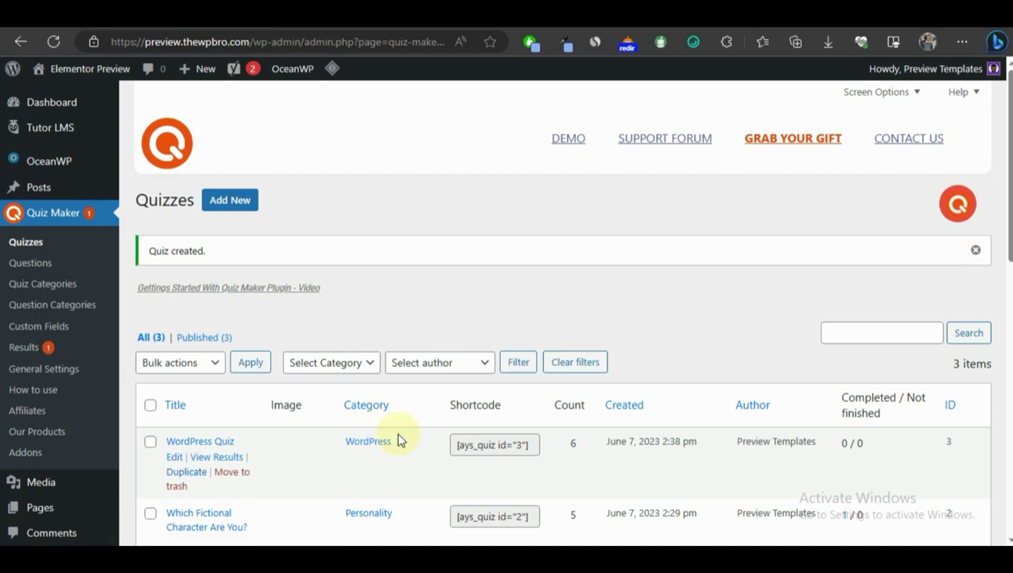
- Copy the WordPress Quiz shortcode [ays_quiz id="3"] and start a new post titled "WordPress Quiz"
click(454, 445)
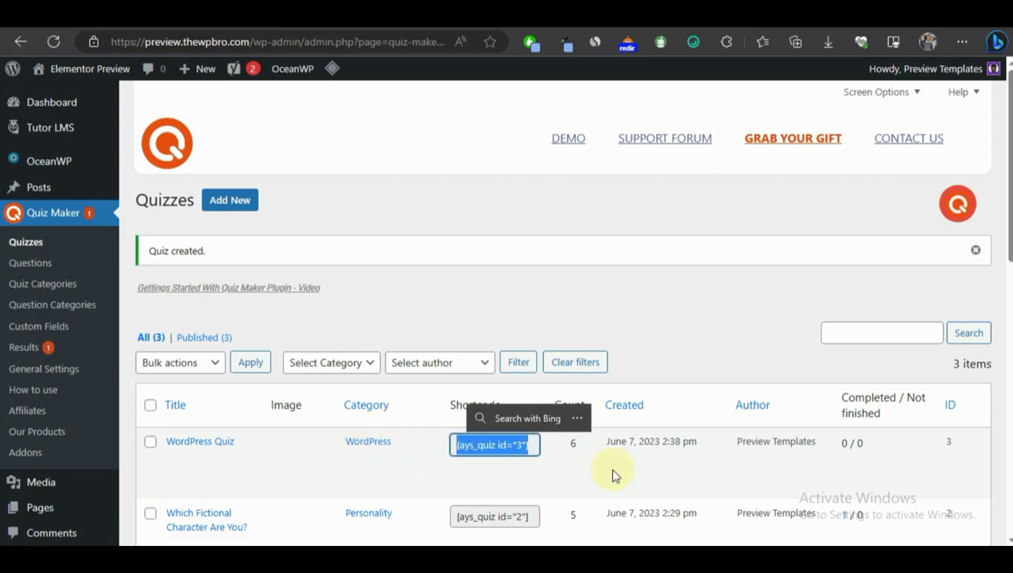
key(ctrl+c)
mouse_move(68, 188)
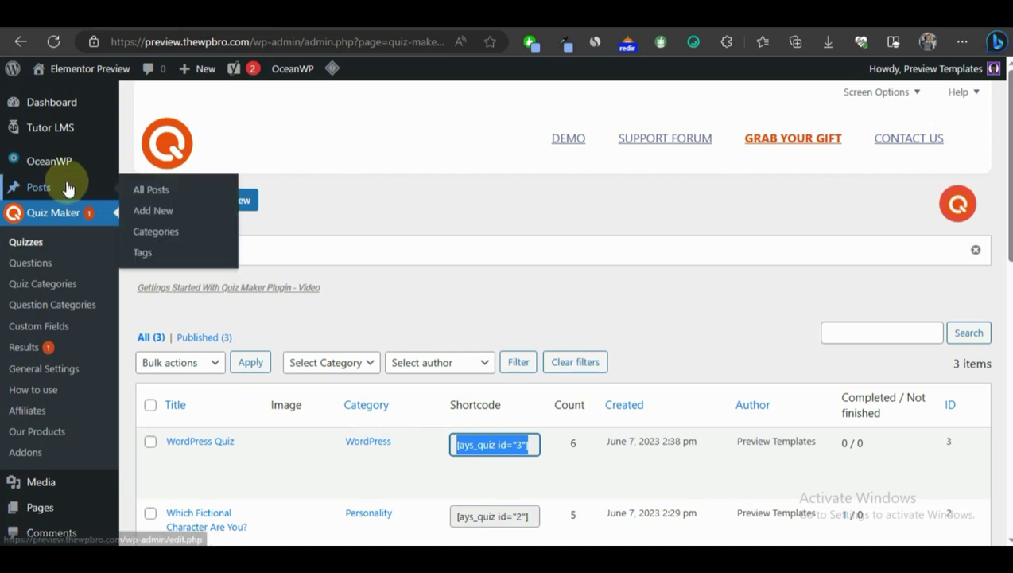
click(184, 208)
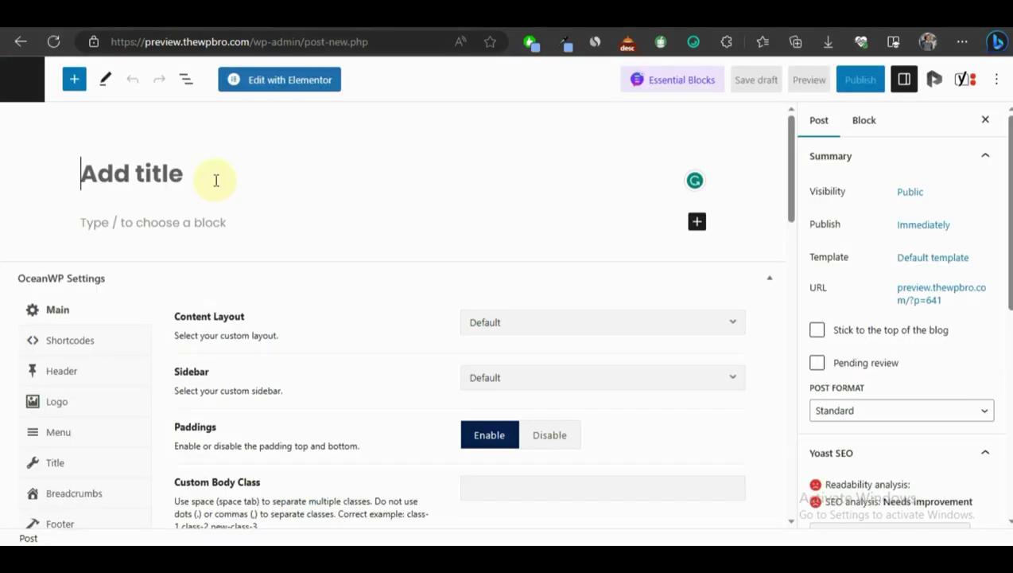
text(WordPres)
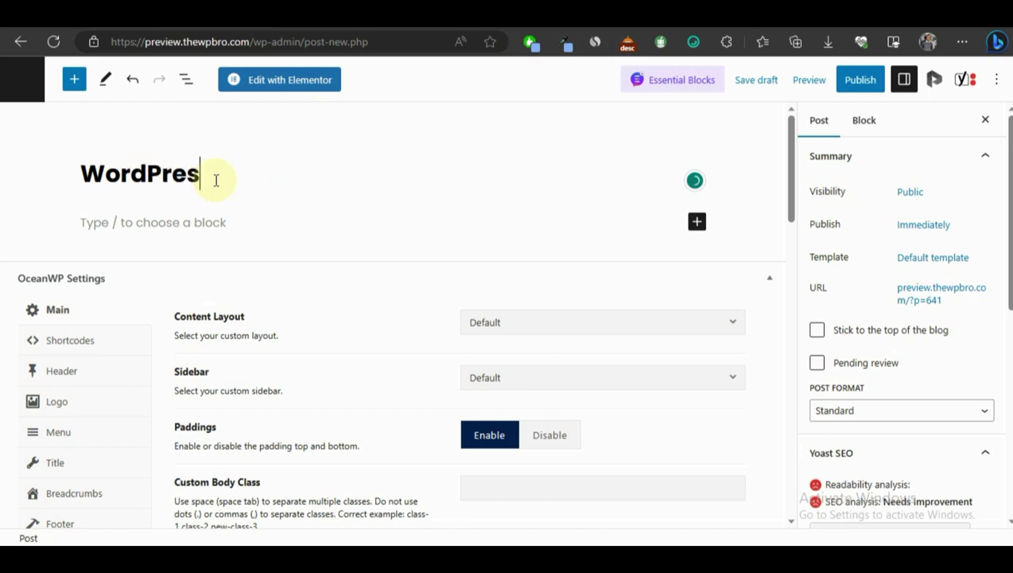
text(s Quiz)
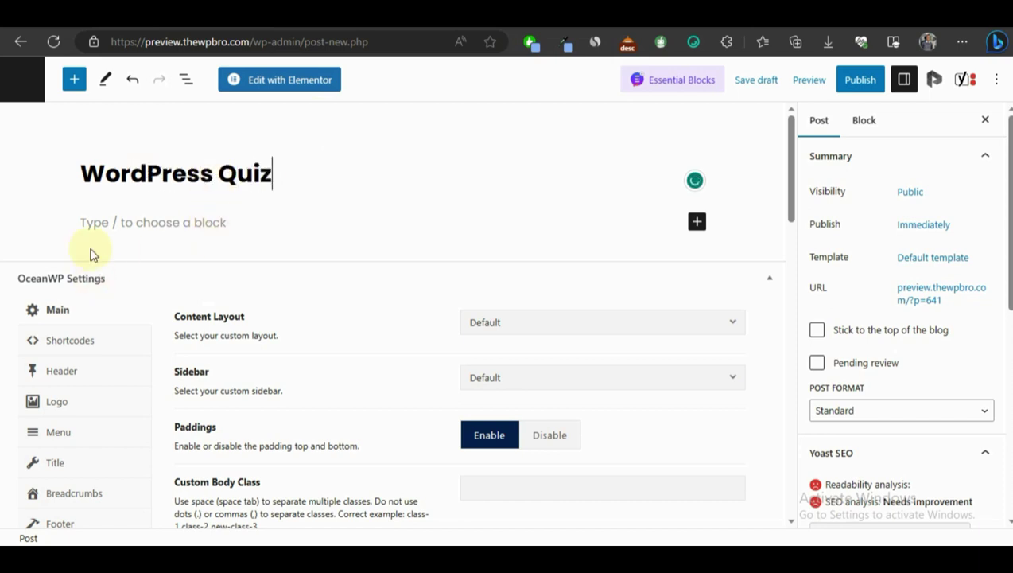
- Paste the copied quiz shortcode into the post body and publish the post
click(110, 221)
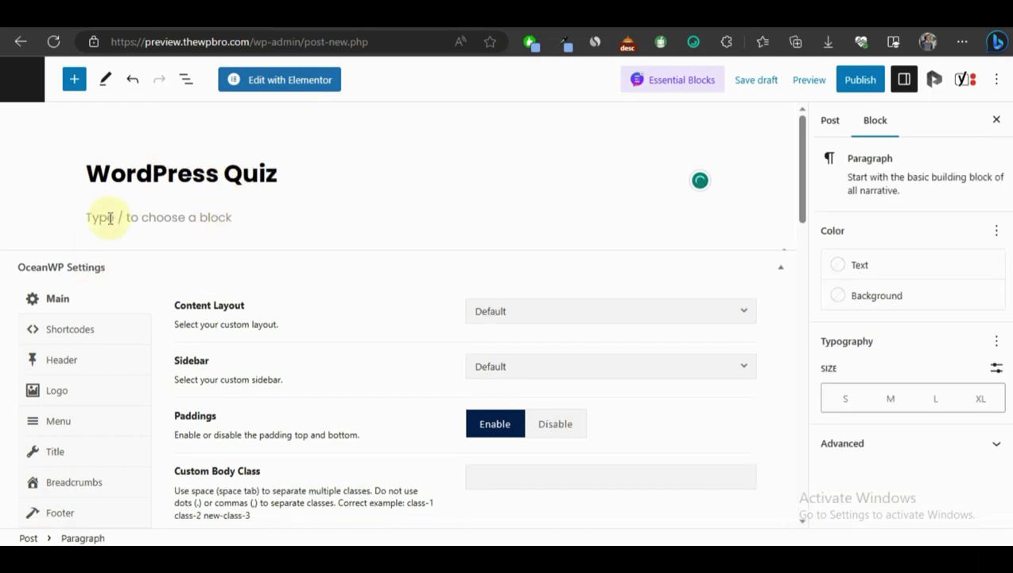
key(ctrl+v)
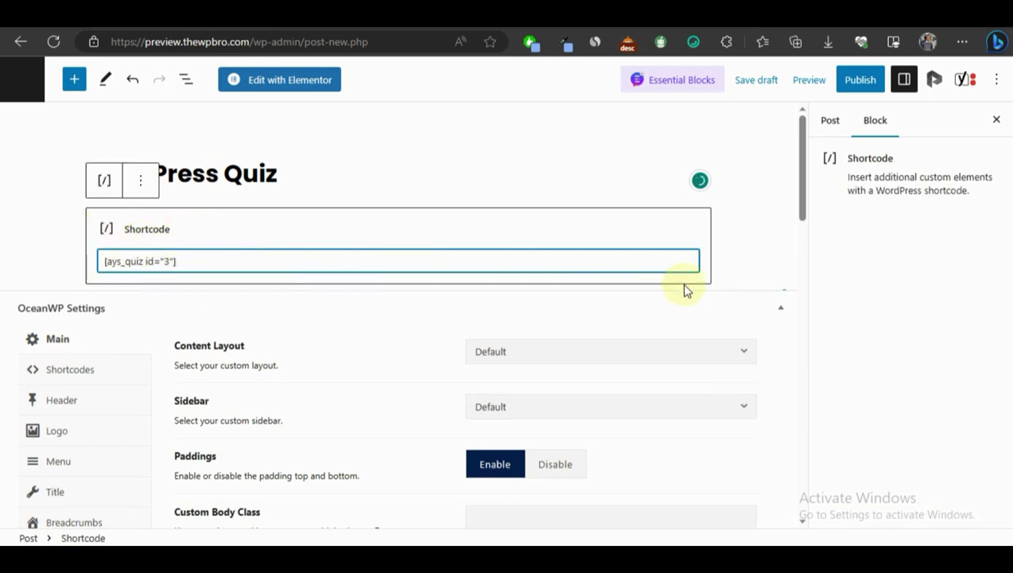
scroll(678, 287, down, 3)
click(859, 79)
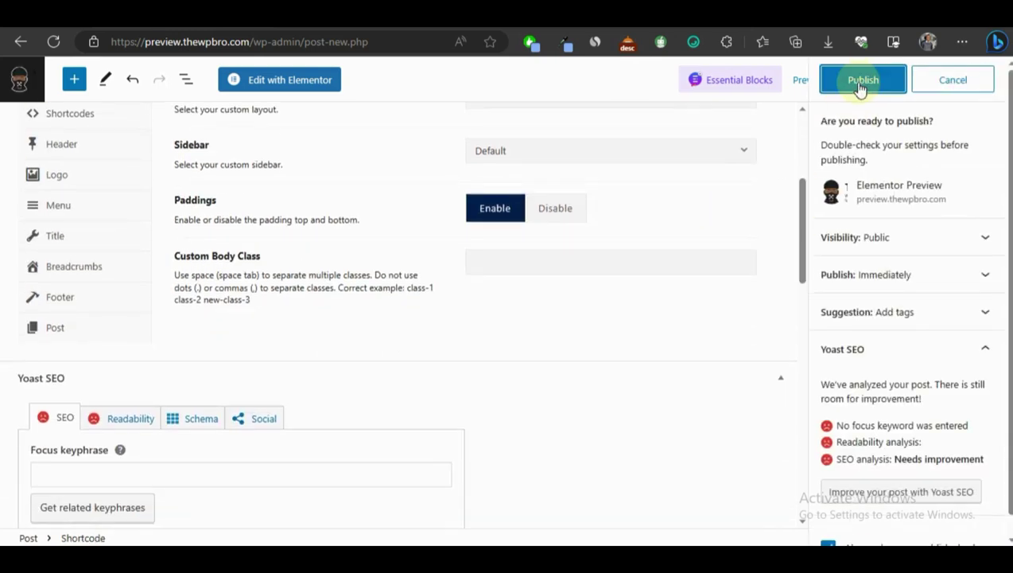
click(861, 84)
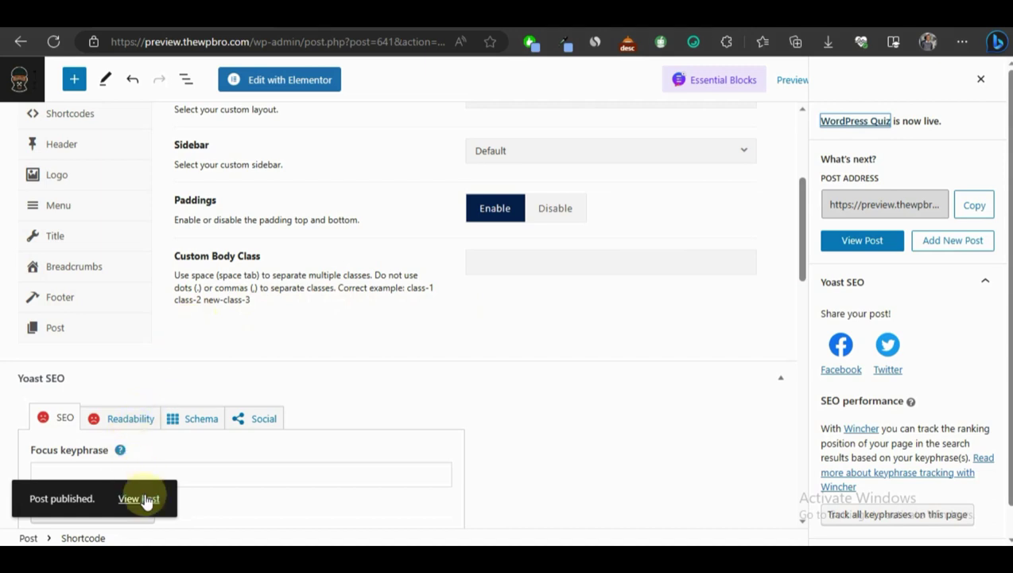
- Open the published WordPress Quiz post in a new browser tab and switch to it
right_click(145, 496)
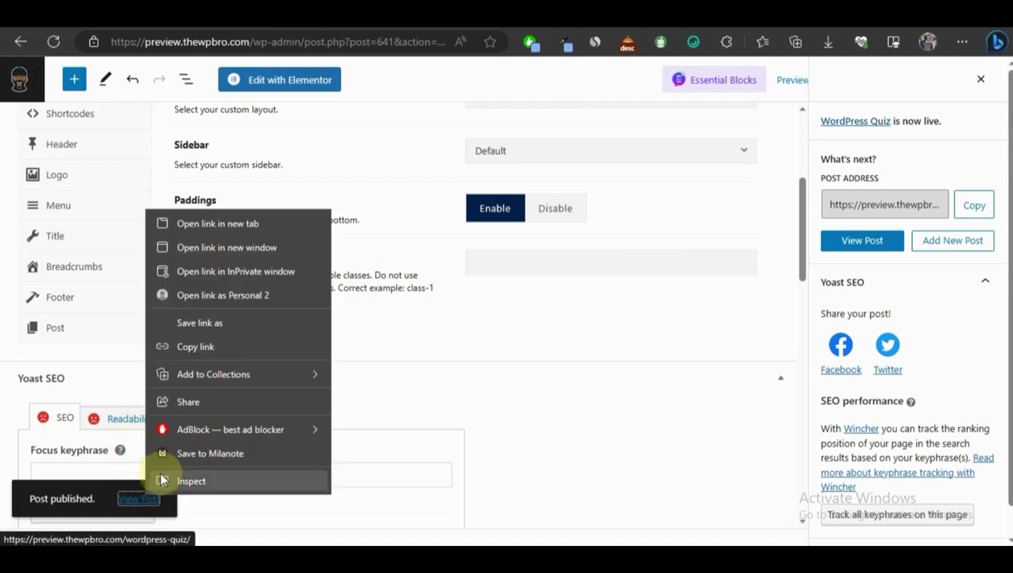
click(260, 223)
click(386, 31)
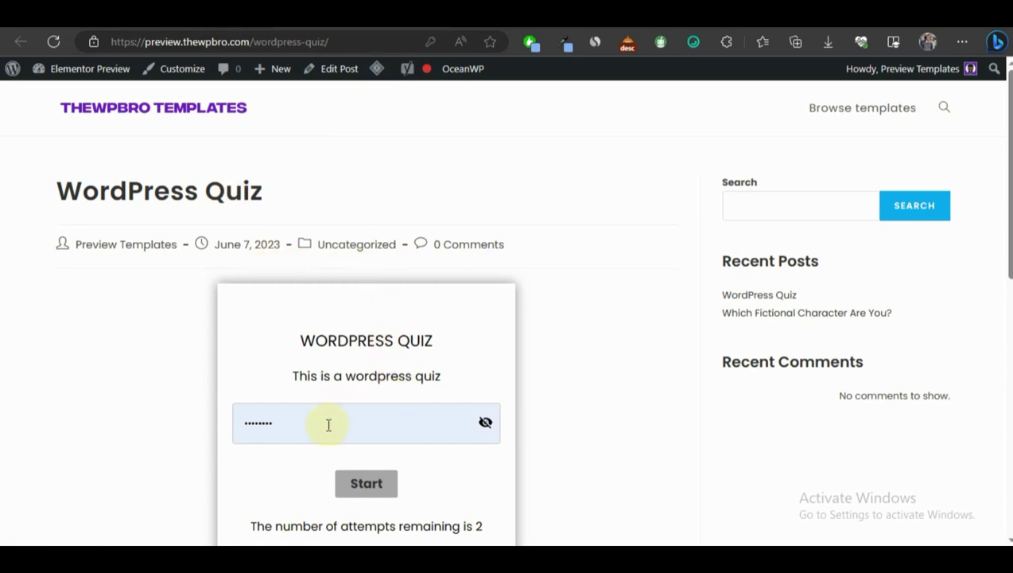
- Replace the prefilled text with the quiz password and start the quiz
drag(329, 424, 229, 426)
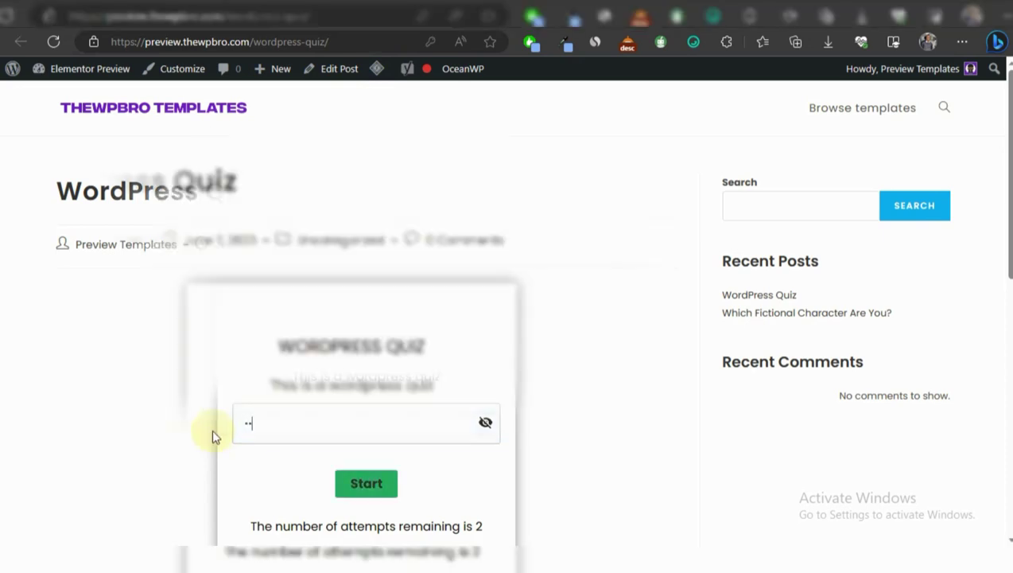
text(••••••)
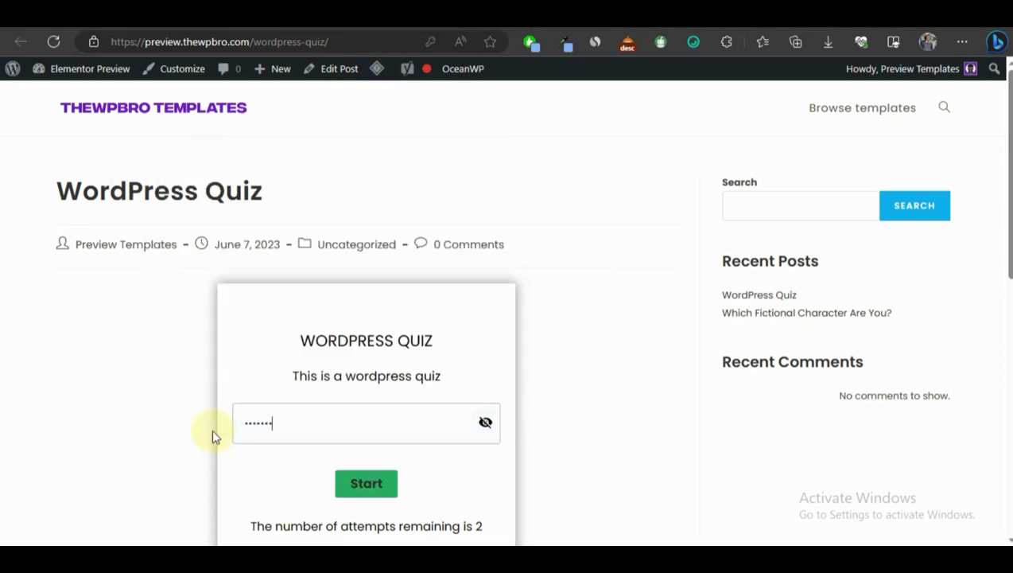
text(••)
scroll(292, 423, down, 3)
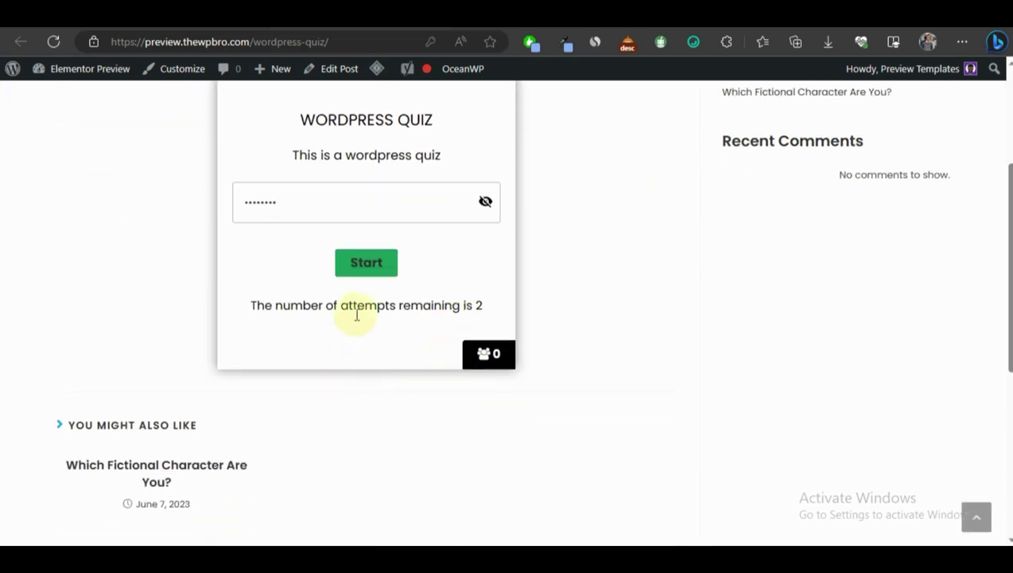
drag(364, 306, 482, 303)
click(383, 300)
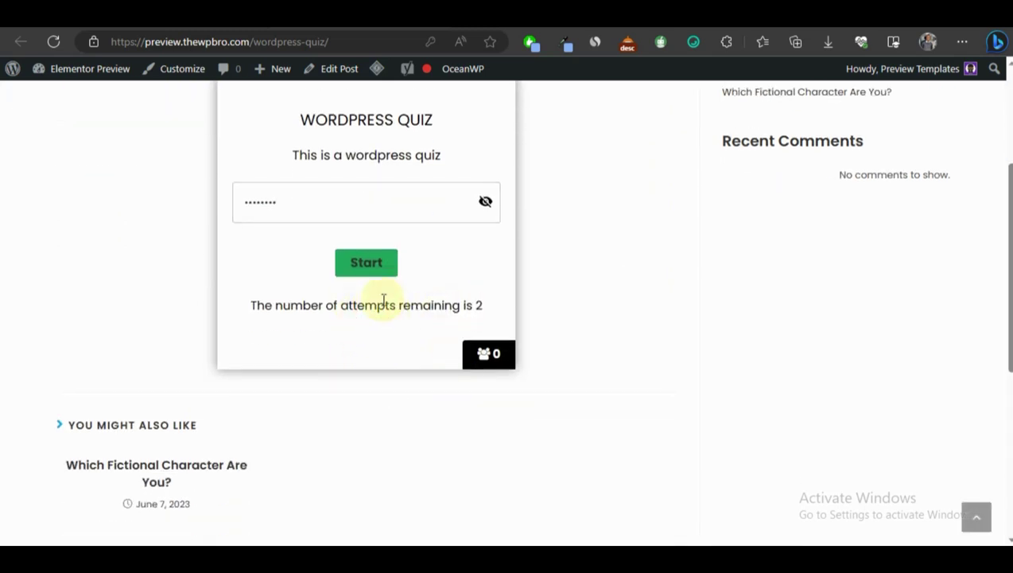
click(354, 262)
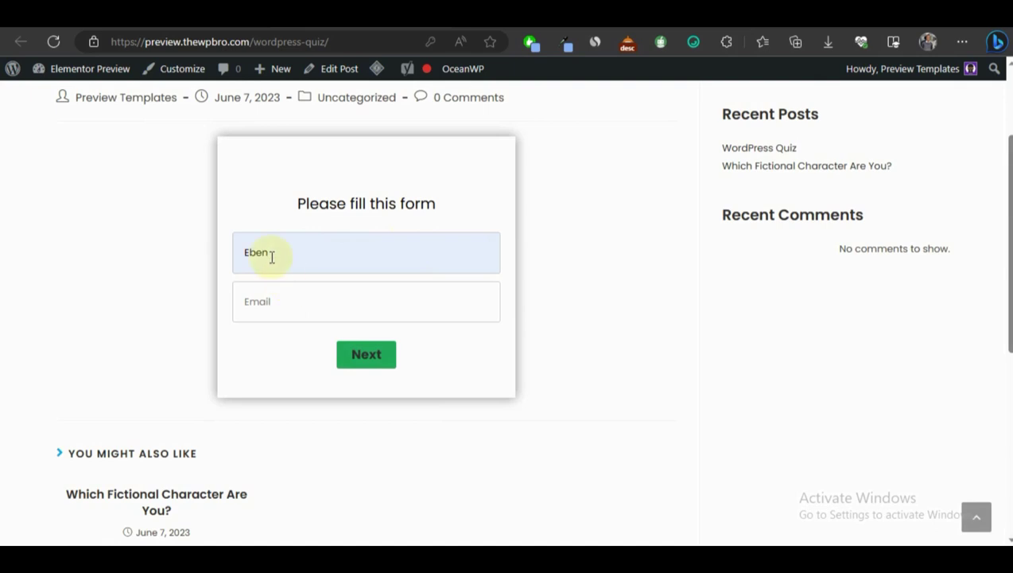
- Keep the prefilled name, fill in the participant's e-mail in the quiz form, and continue to the questions
click(271, 256)
click(263, 217)
click(276, 299)
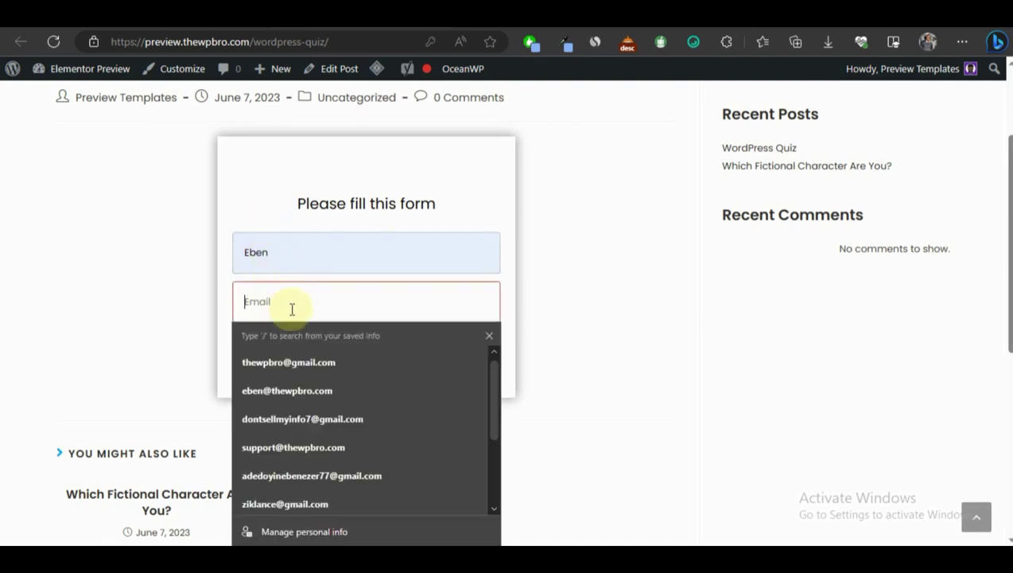
text(a)
click(334, 362)
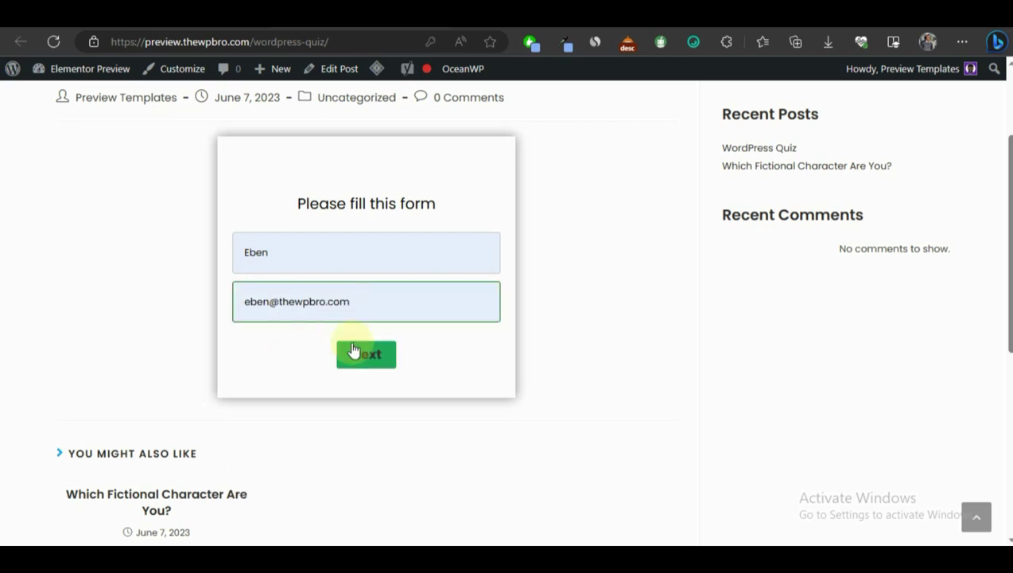
click(358, 355)
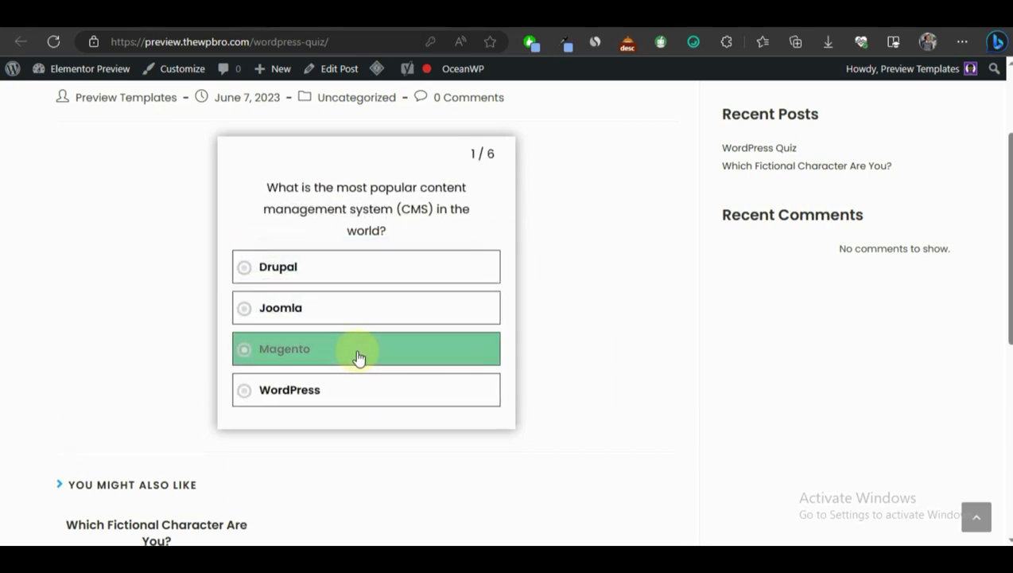
- Answer the first three quiz questions with WordPress, OceanWP and MySQL
drag(355, 176, 447, 212)
click(423, 227)
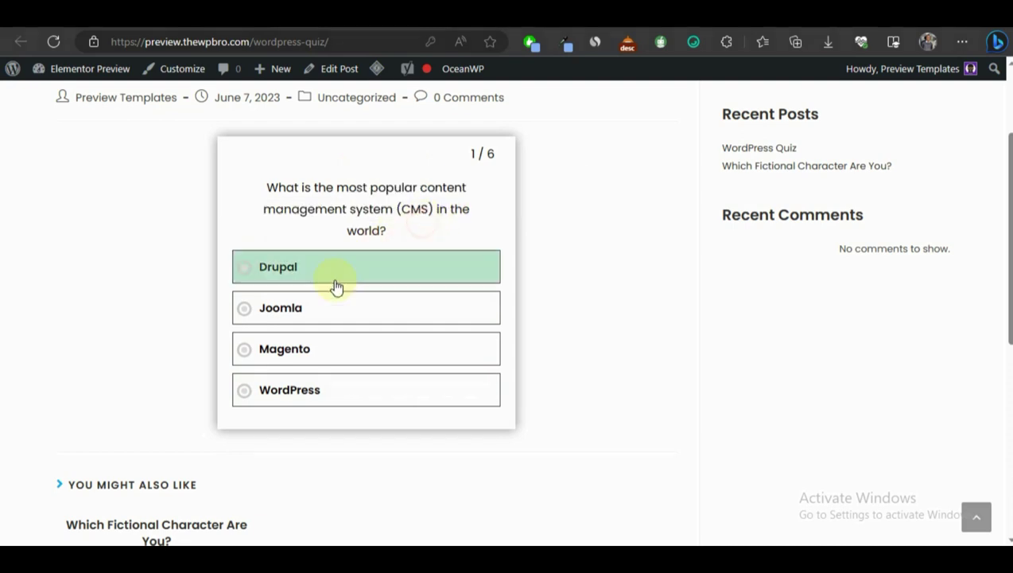
click(318, 387)
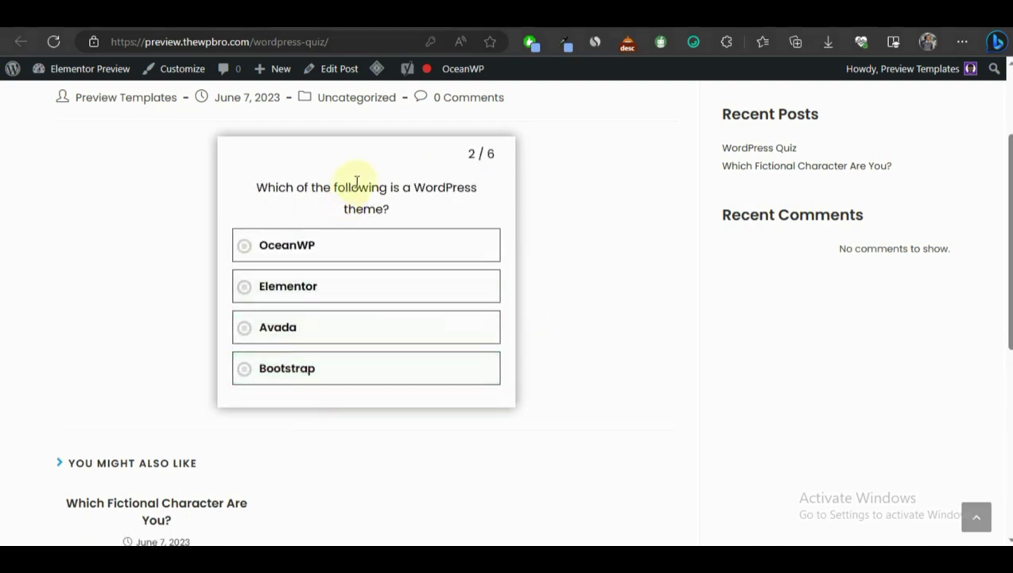
drag(391, 194, 425, 189)
click(310, 246)
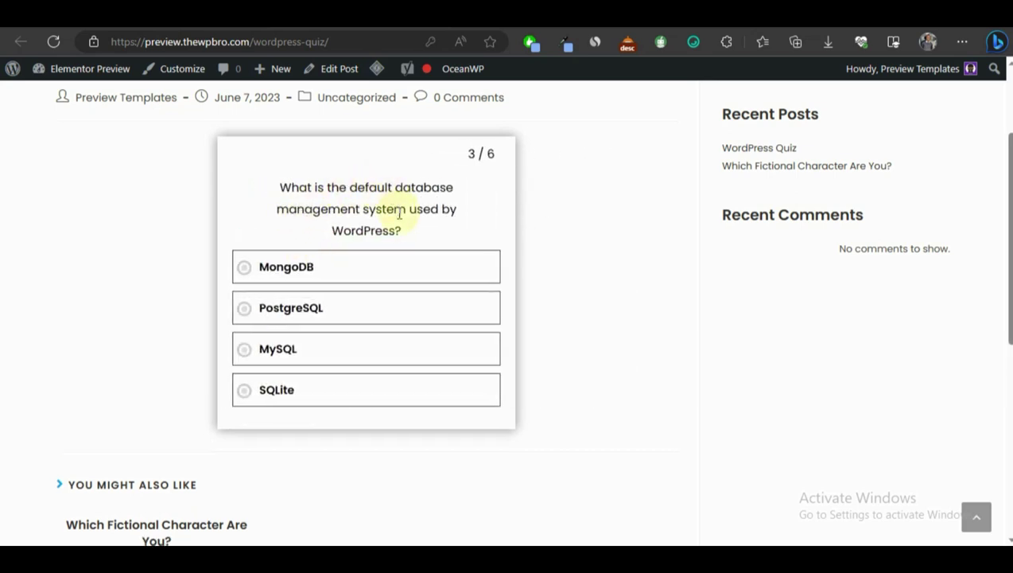
click(279, 356)
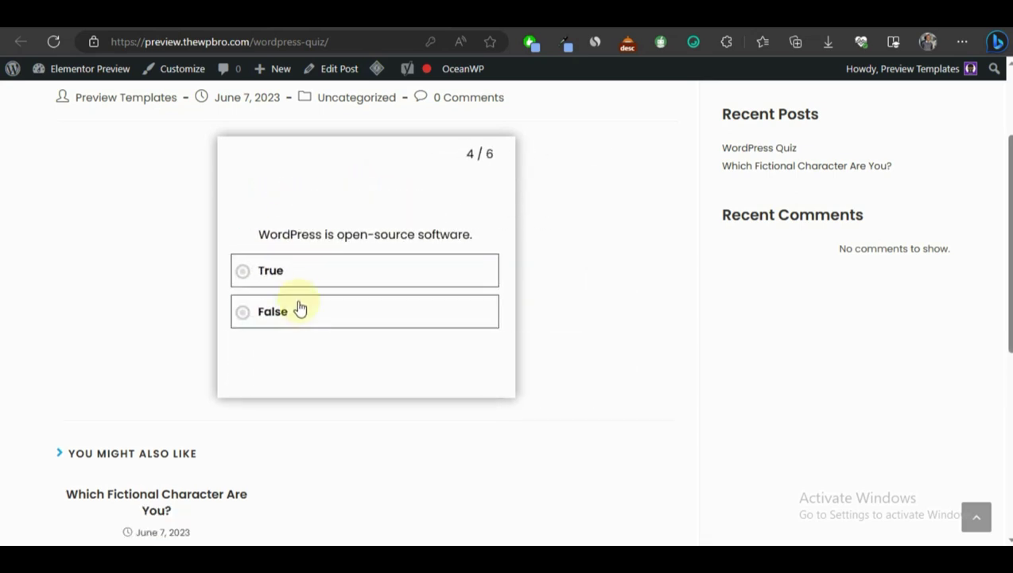
- Answer questions 4 and 5 with True and question 6 with Joomla, and submit the quiz for its result
click(303, 270)
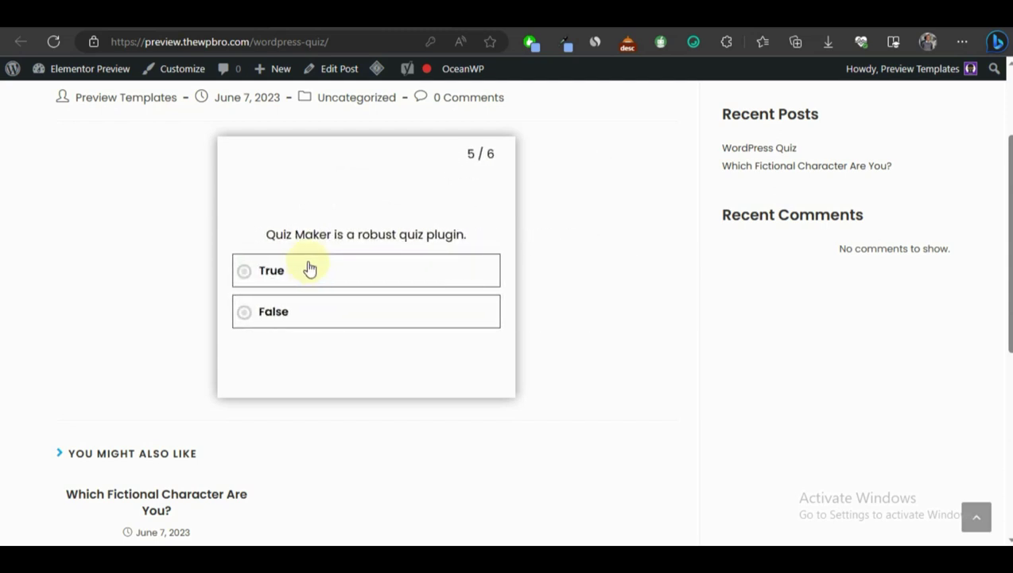
drag(292, 229, 420, 239)
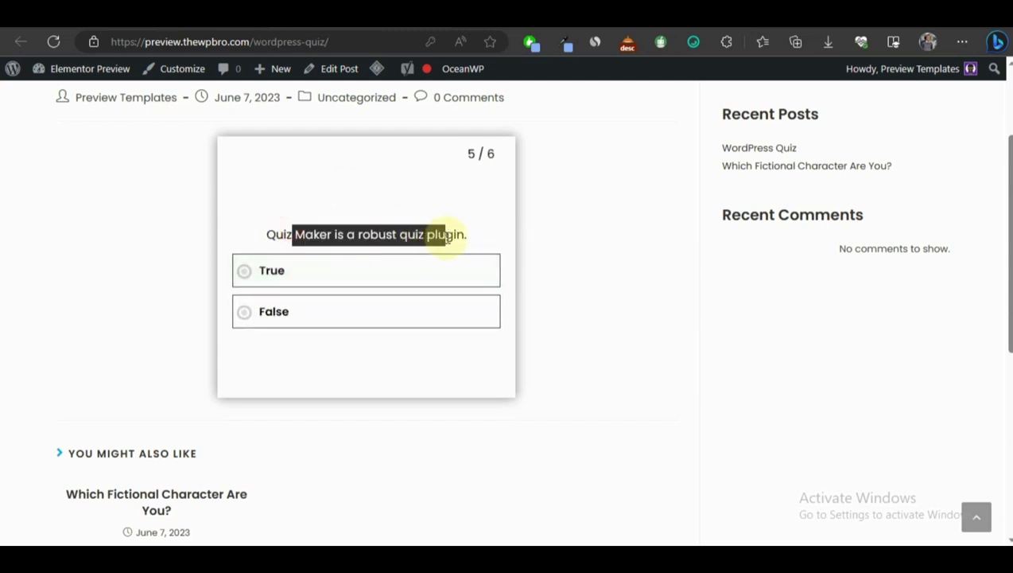
click(373, 234)
click(394, 272)
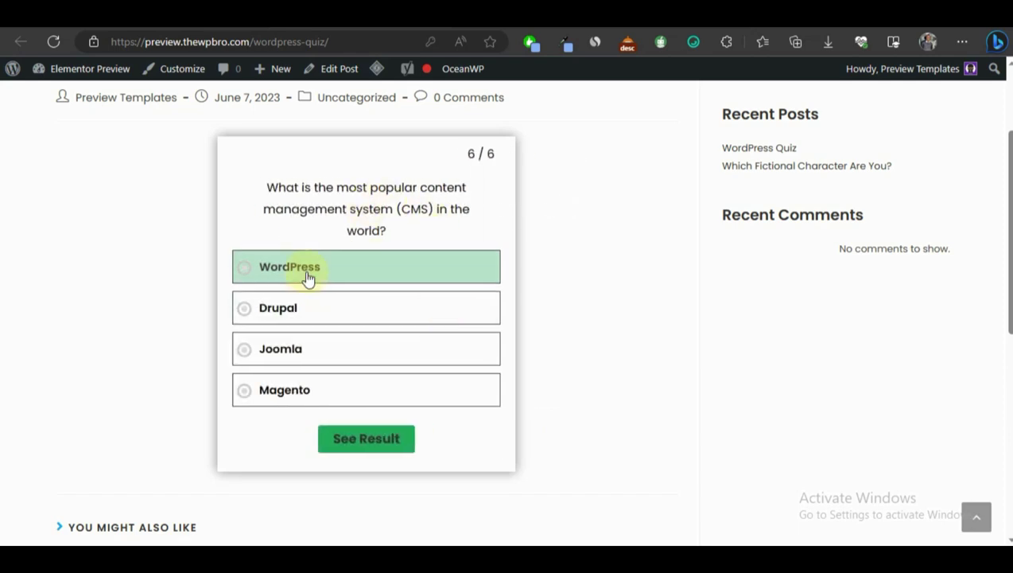
click(306, 348)
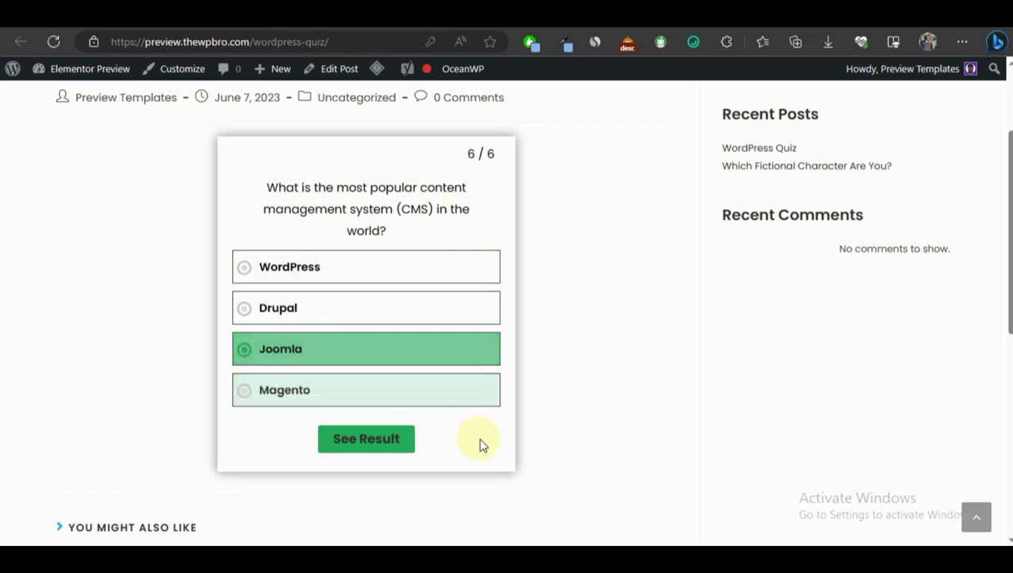
click(366, 442)
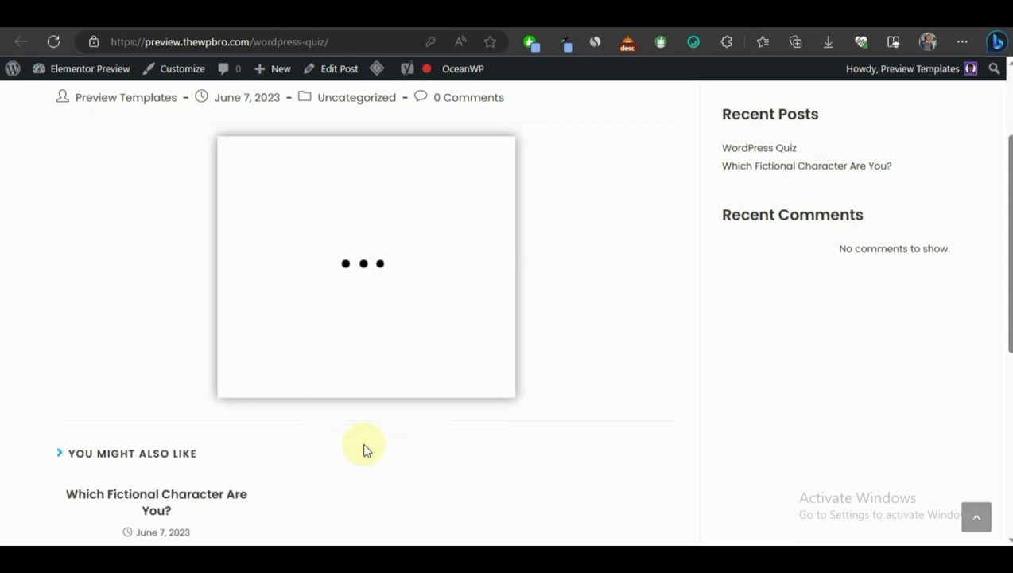
- Review the message and score on the quiz result page
drag(328, 212, 412, 212)
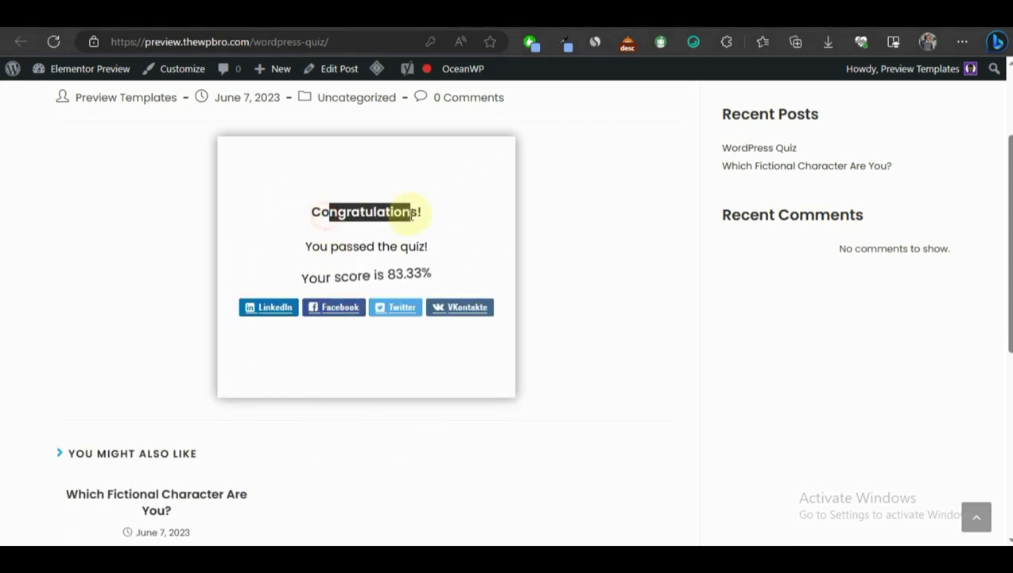
drag(347, 251, 415, 254)
drag(319, 267, 426, 276)
click(331, 253)
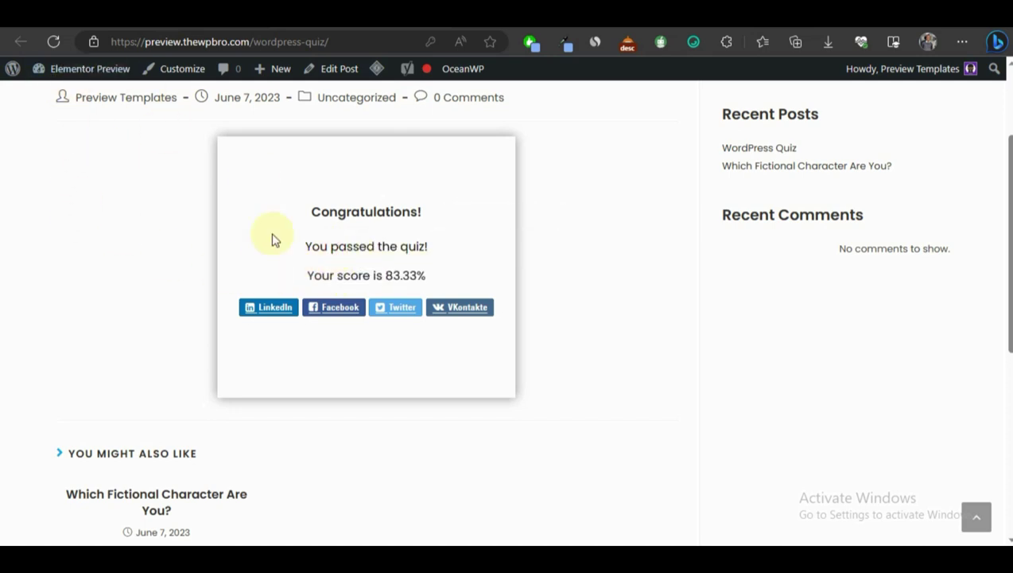
drag(312, 216, 408, 212)
click(311, 233)
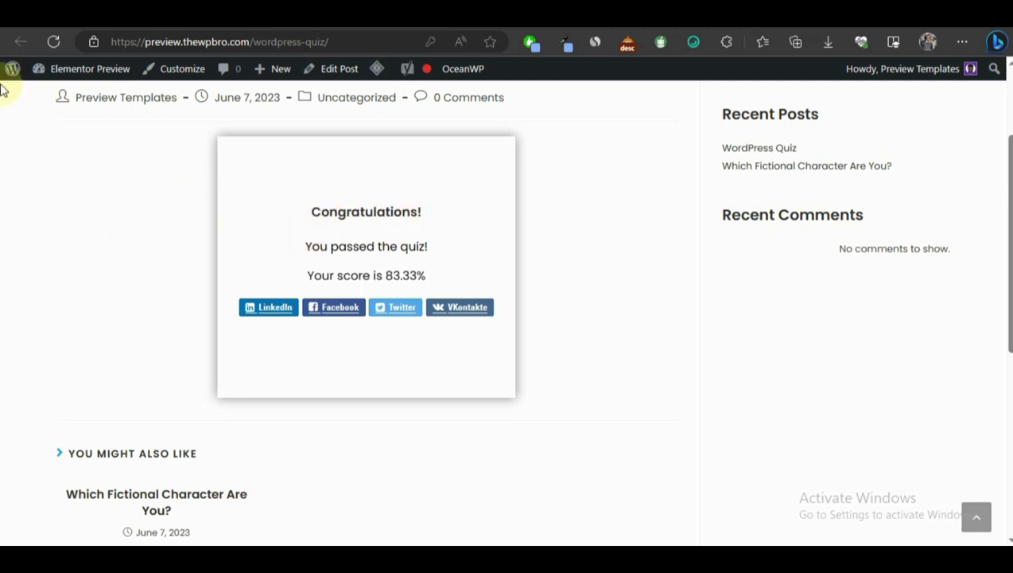
- Switch to Gmail, refresh the inbox, and read the THEWPBRO email "Congratulations! you are a genius"
click(49, 19)
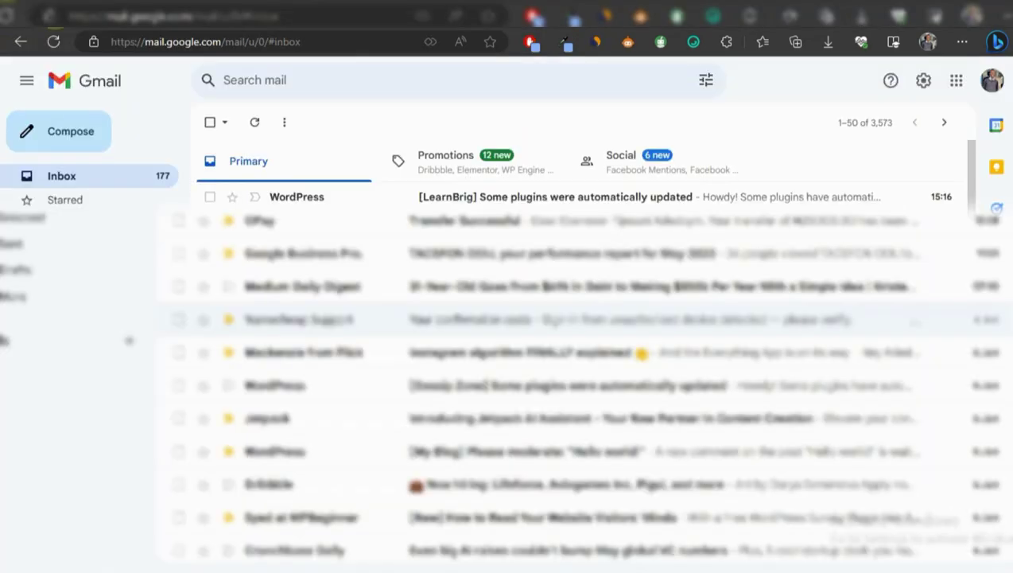
click(254, 123)
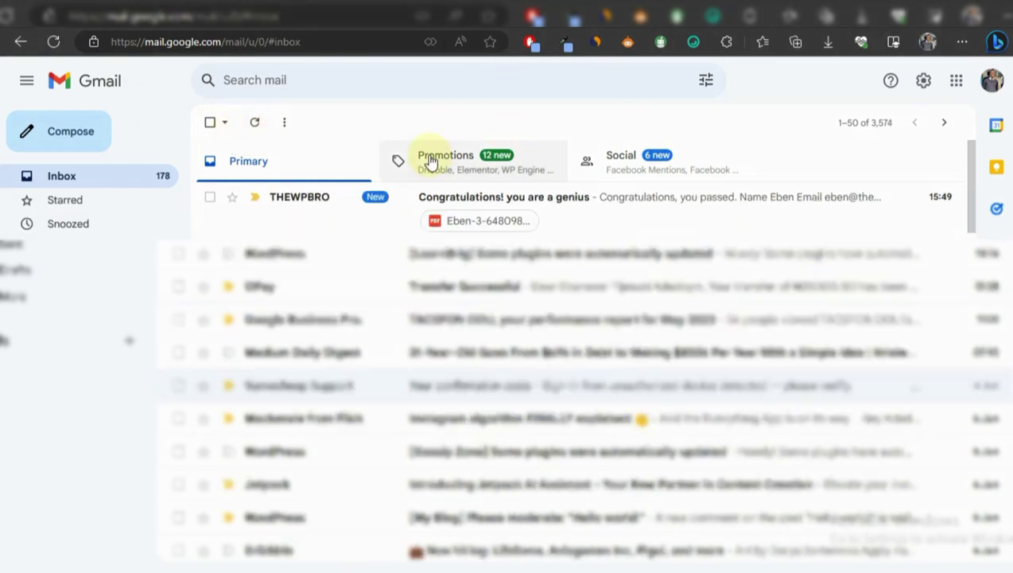
click(334, 205)
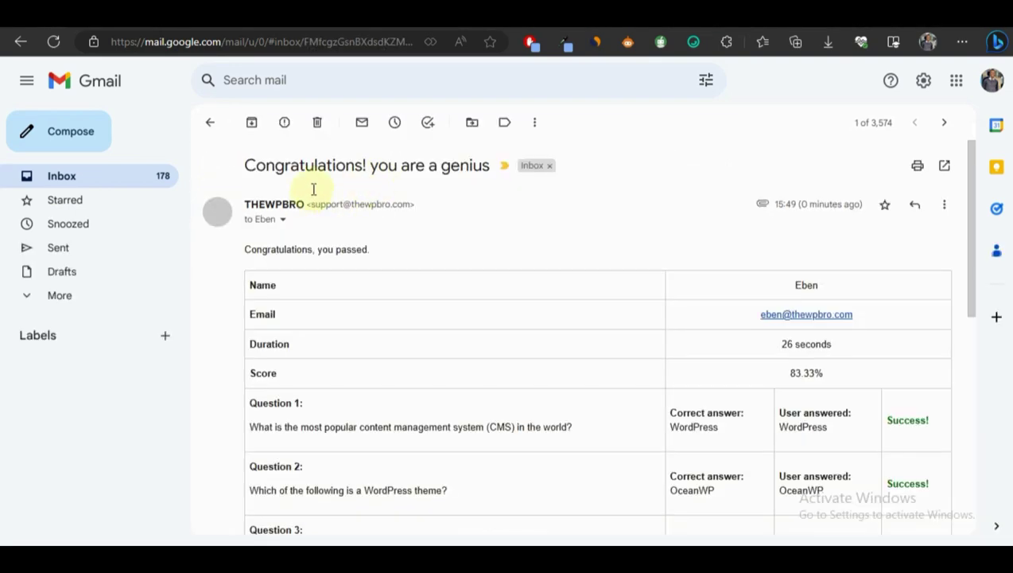
drag(248, 247, 407, 261)
click(403, 285)
scroll(350, 285, down, 1)
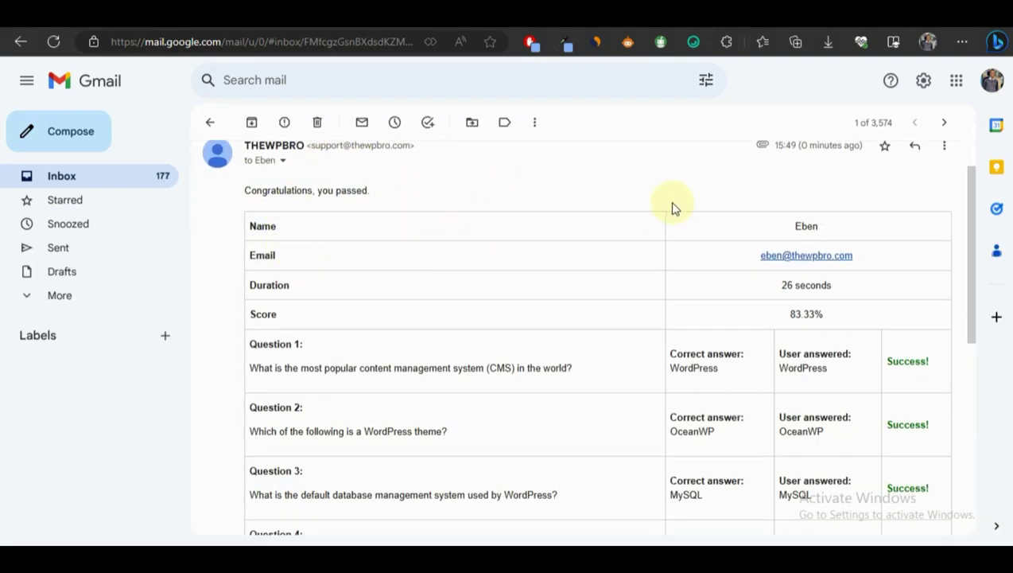
- Review the result email's participant details, score and duration, and compare the correct and given answers for all six questions
drag(762, 226, 843, 236)
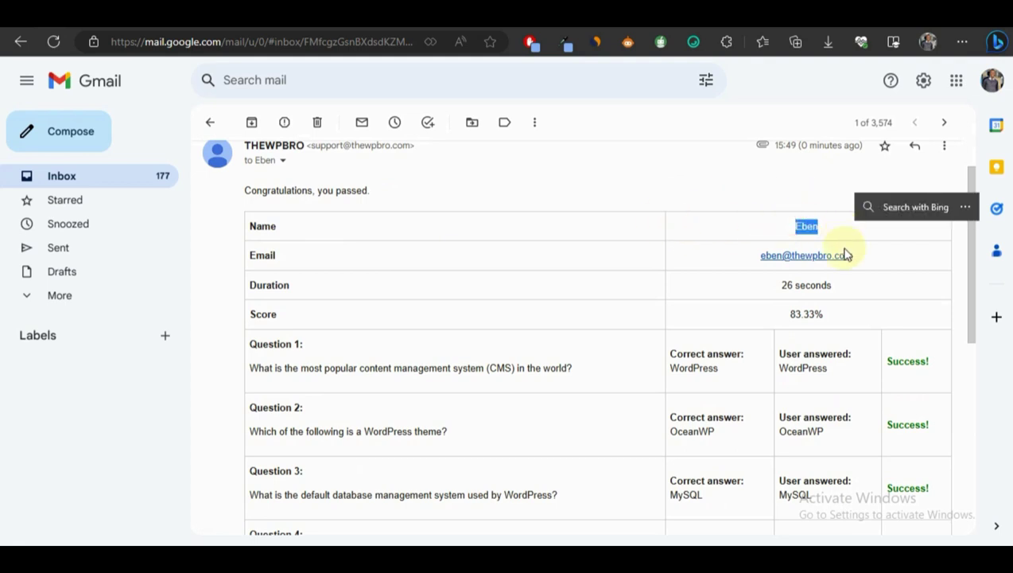
click(863, 280)
drag(859, 292, 844, 315)
scroll(813, 313, down, 2)
scroll(697, 238, down, 2)
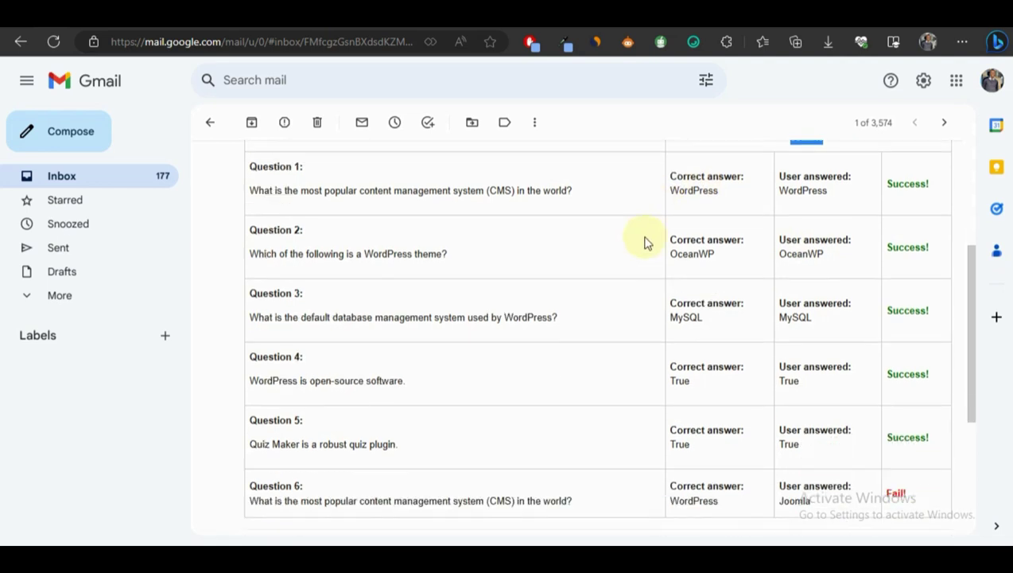
scroll(858, 298, down, 3)
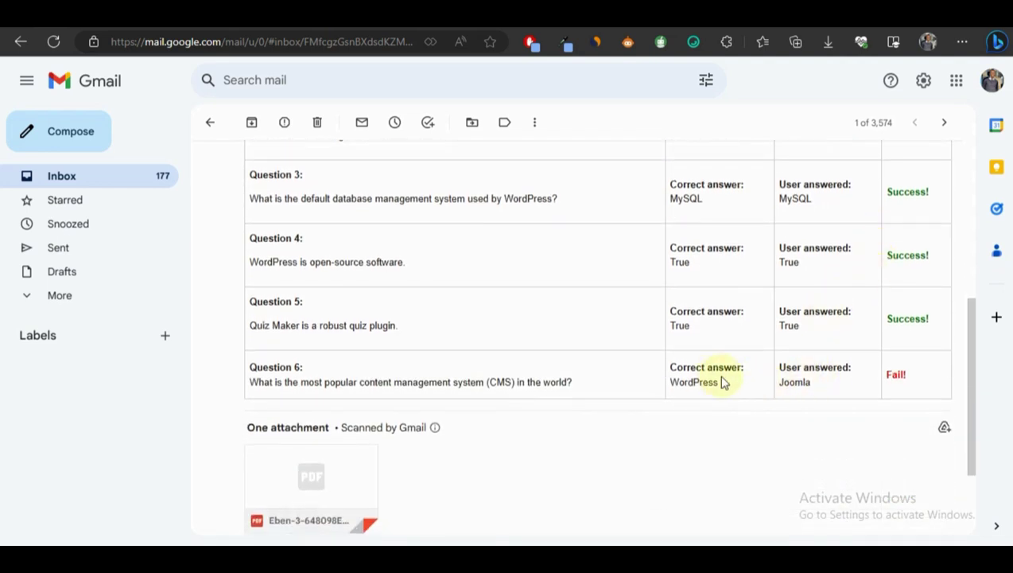
drag(724, 381, 668, 382)
click(803, 383)
scroll(880, 382, down, 2)
- Open the attached PDF certificate and check its participant name, quiz title, score and date
mouse_move(340, 359)
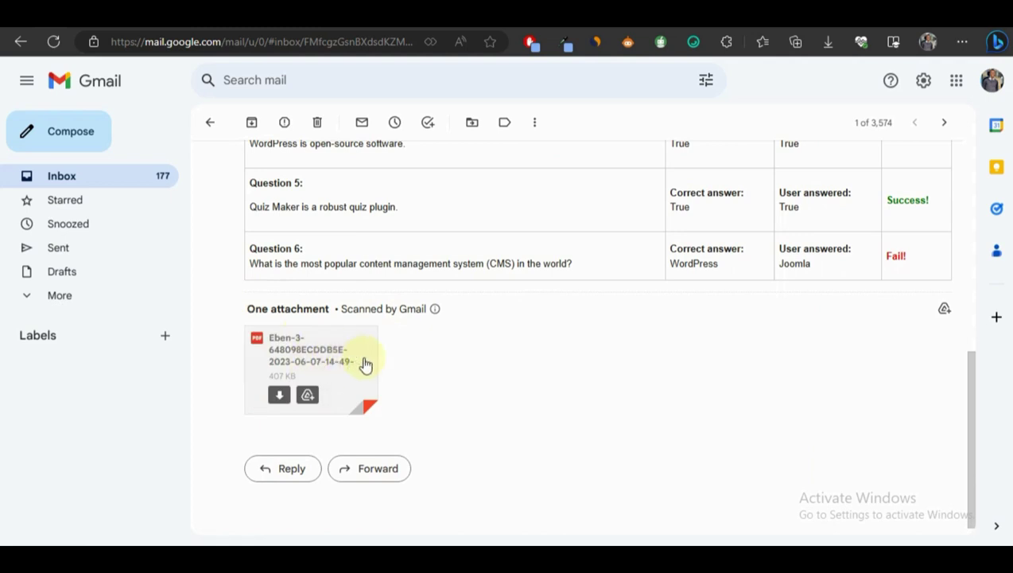
click(294, 350)
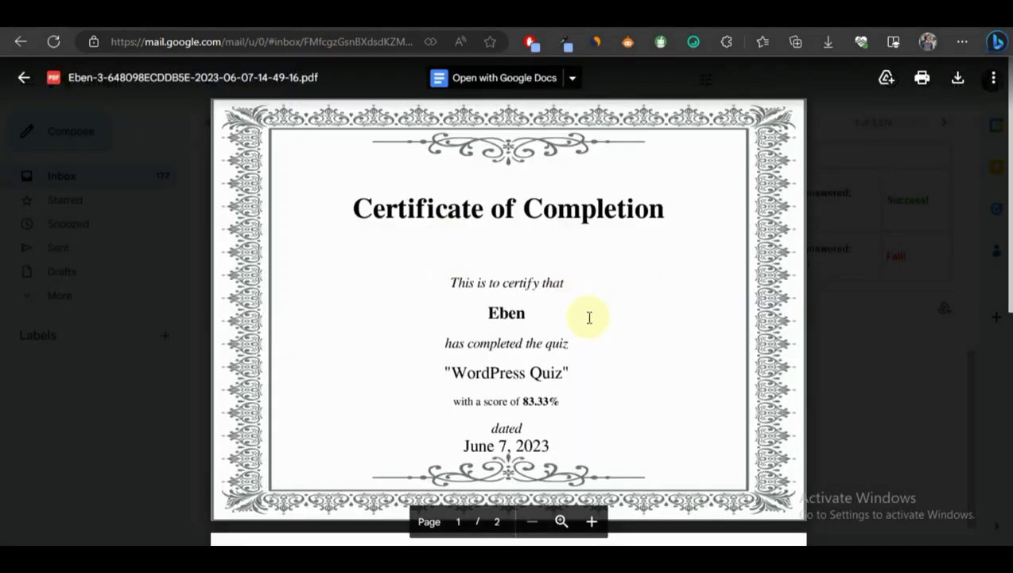
double_click(495, 308)
click(575, 345)
double_click(565, 344)
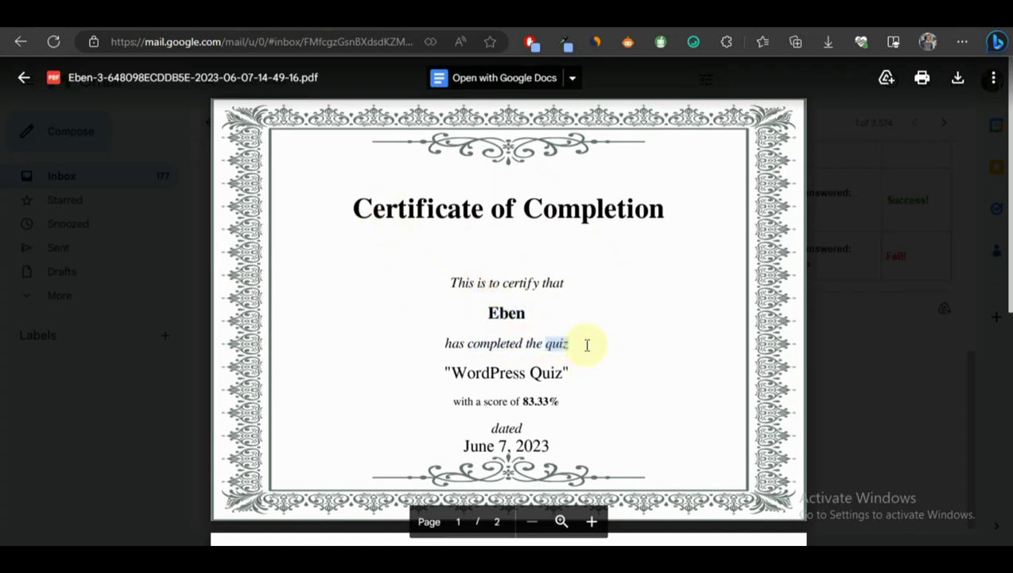
drag(573, 372, 459, 394)
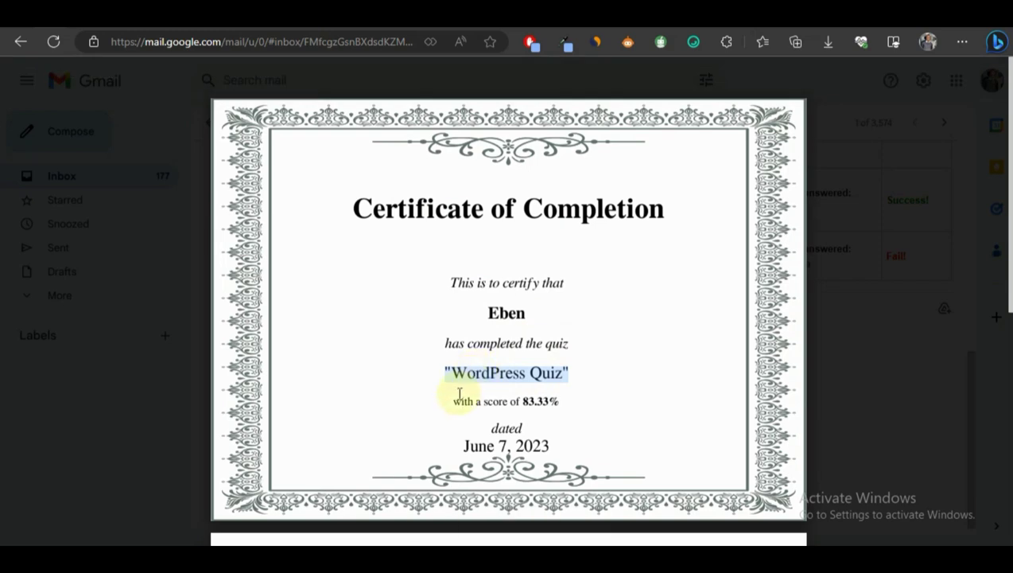
click(459, 395)
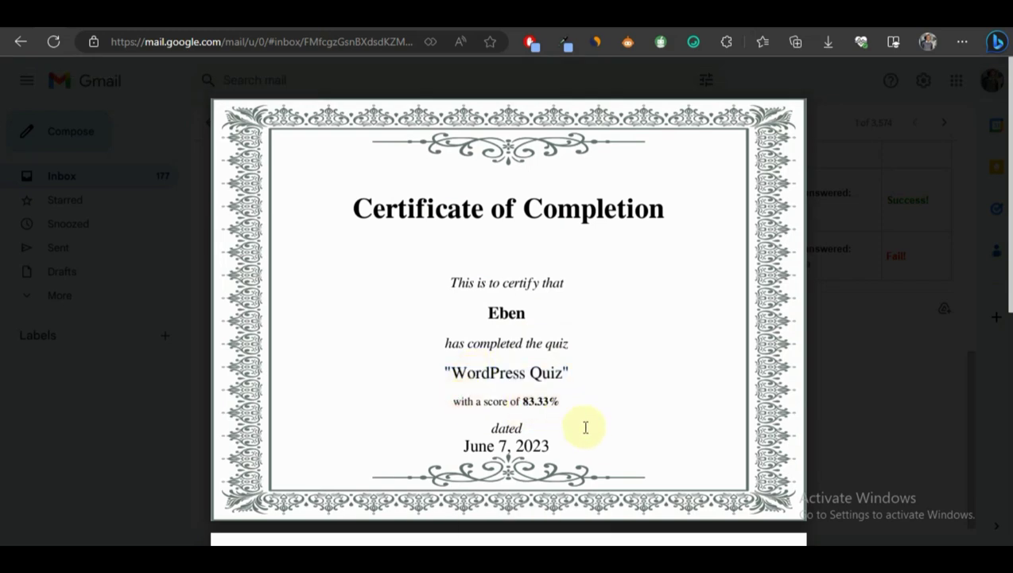
drag(573, 446, 502, 419)
click(674, 380)
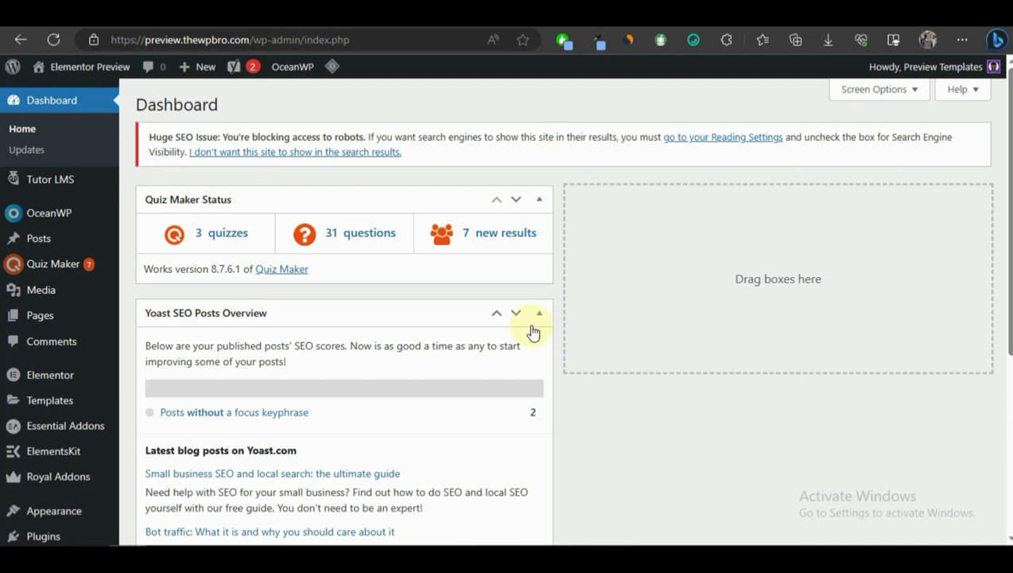
- Open the Shortcodes section of Quiz Maker's General Settings and examine the Flash Cards shortcode and its explanation
scroll(234, 301, down, 3)
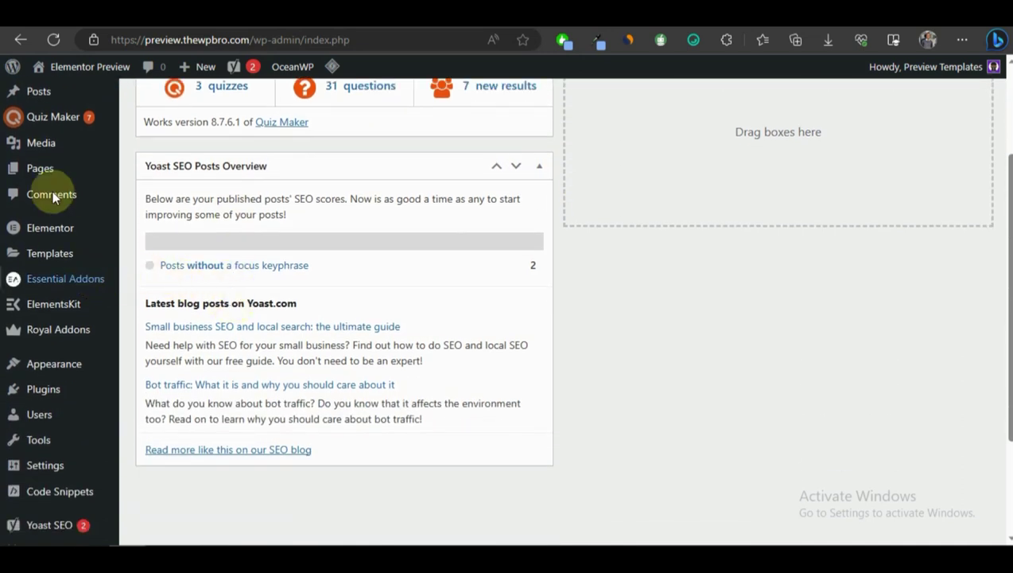
mouse_move(74, 119)
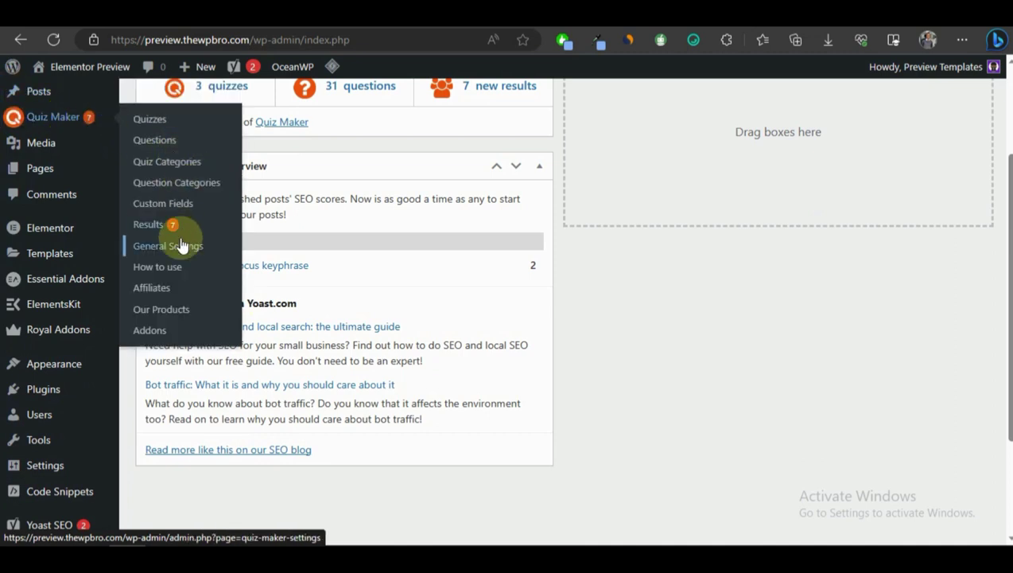
click(194, 256)
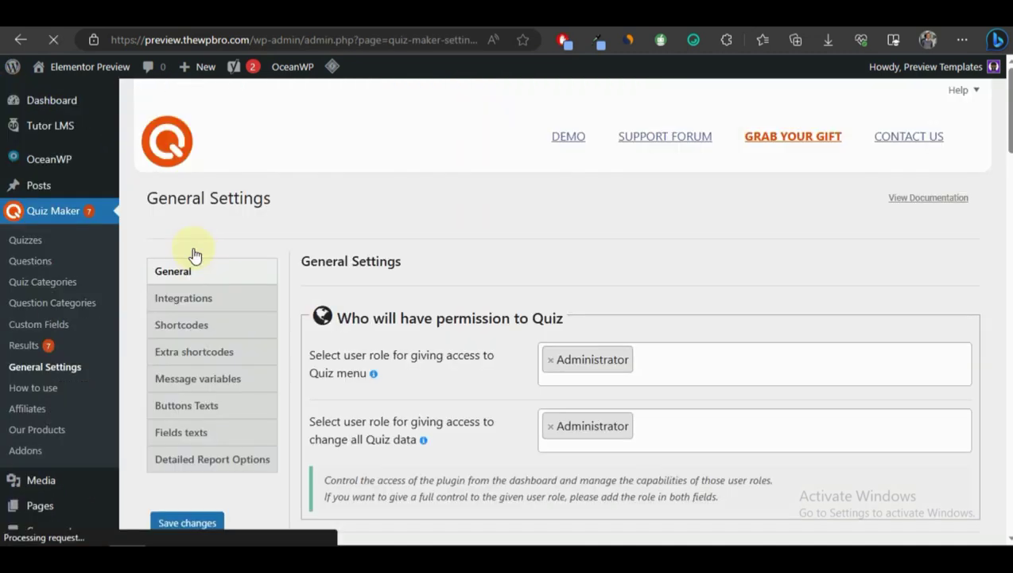
click(180, 325)
scroll(466, 292, down, 15)
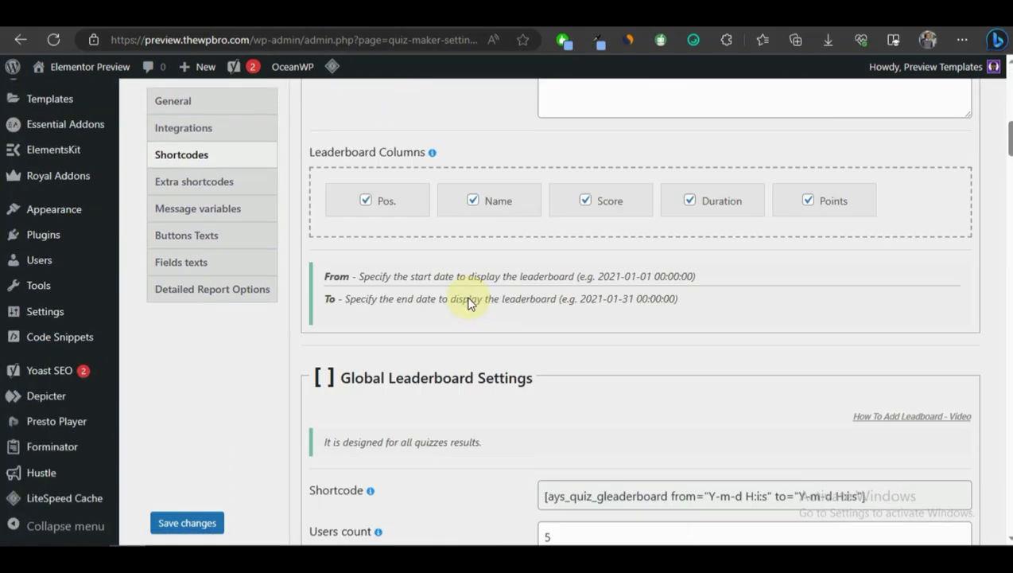
scroll(467, 291, up, 2)
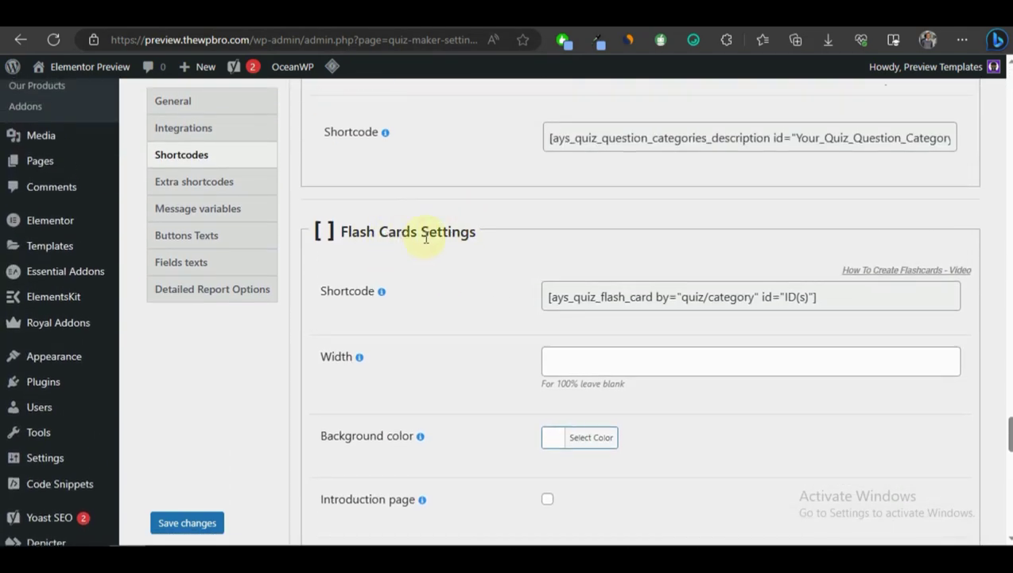
scroll(575, 316, down, 2)
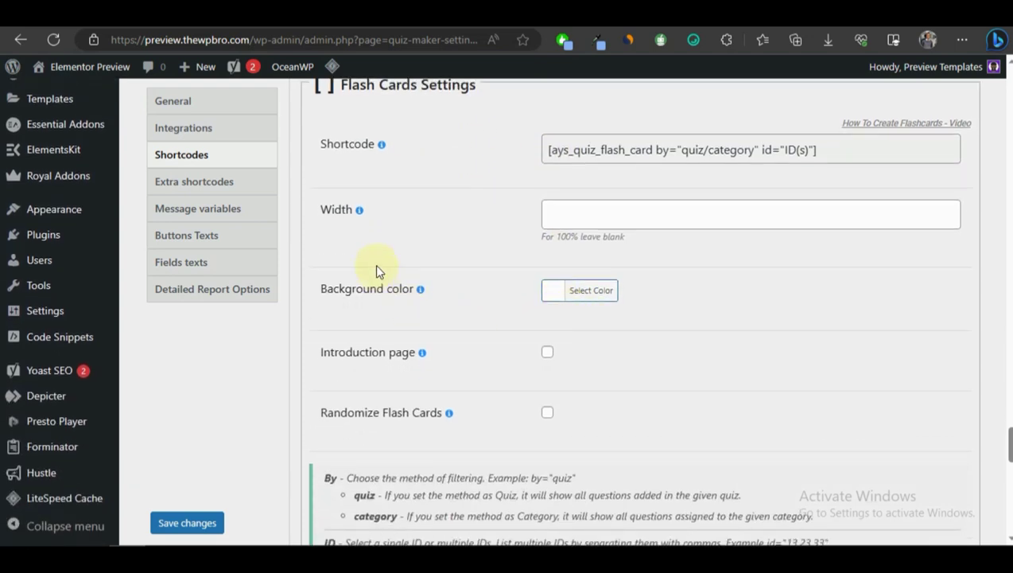
scroll(413, 223, up, 1)
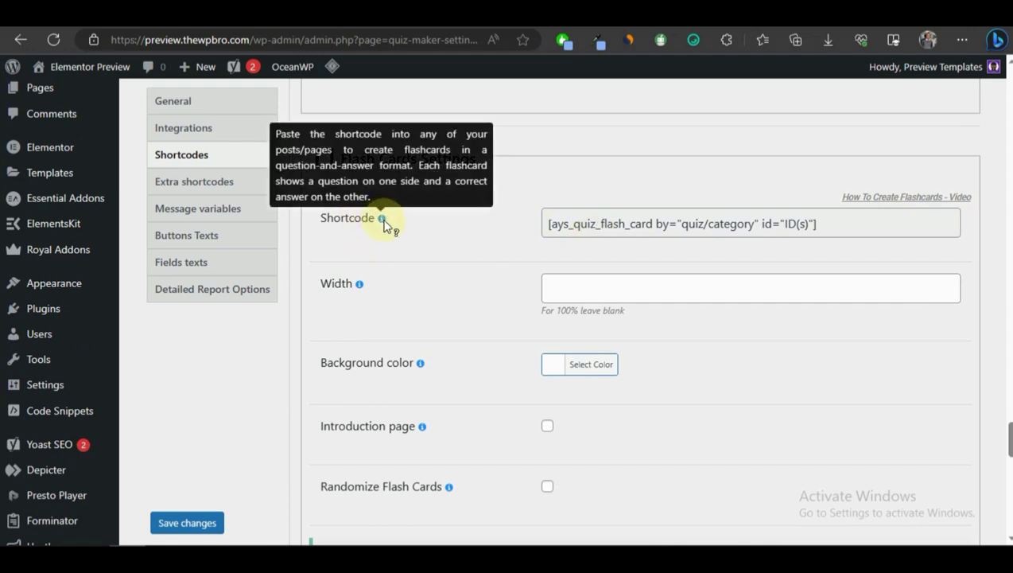
drag(859, 224, 529, 228)
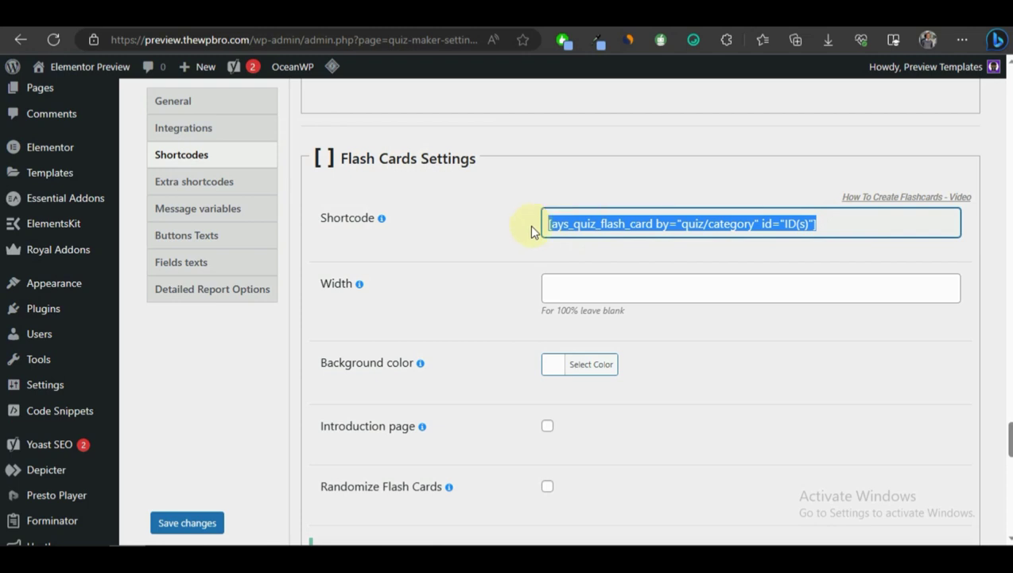
click(482, 290)
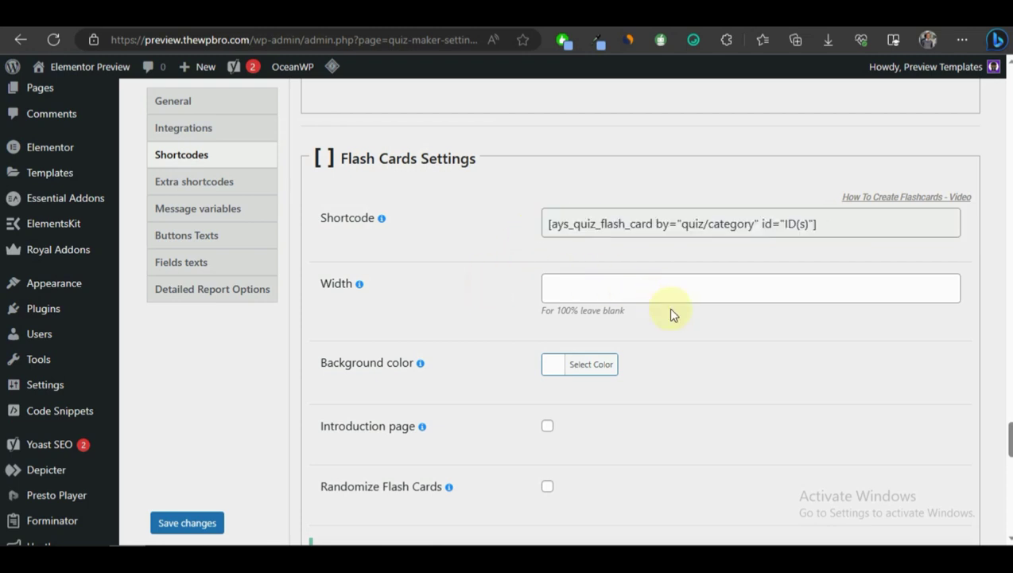
- Set the flash cards' background color to a medium grey
scroll(436, 344, down, 1)
click(569, 292)
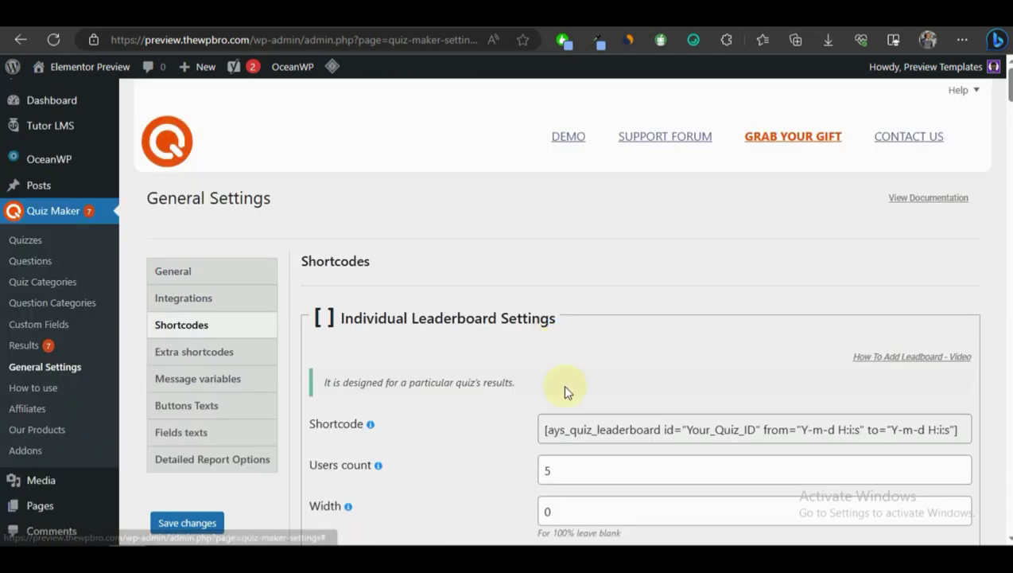
scroll(561, 357, down, 10)
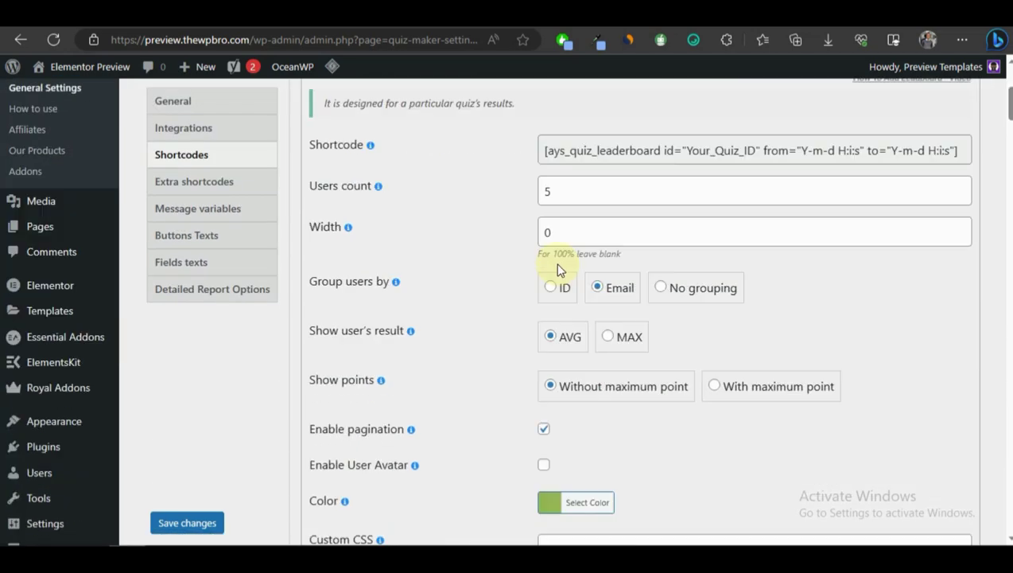
scroll(617, 263, down, 20)
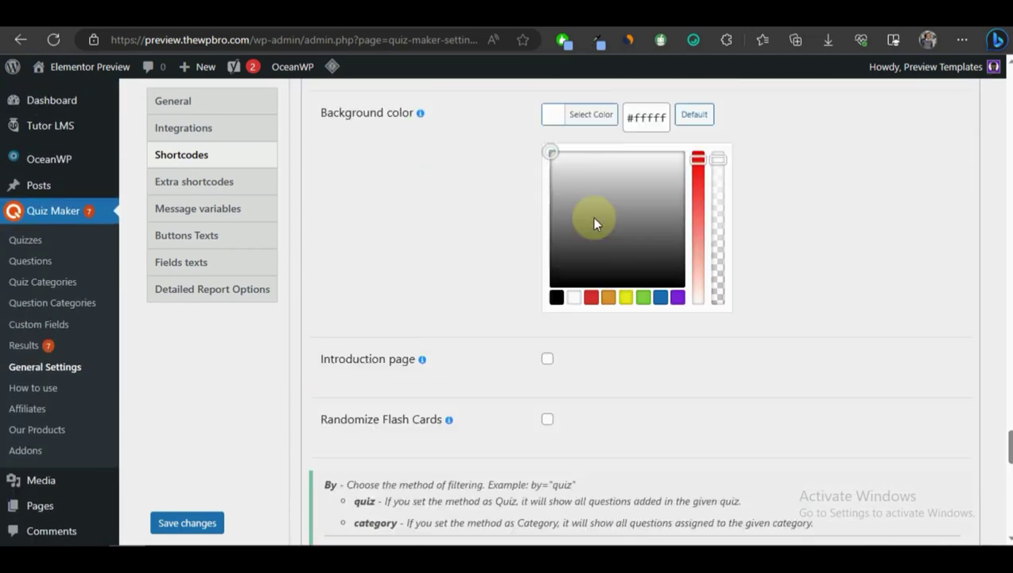
scroll(597, 231, down, 1)
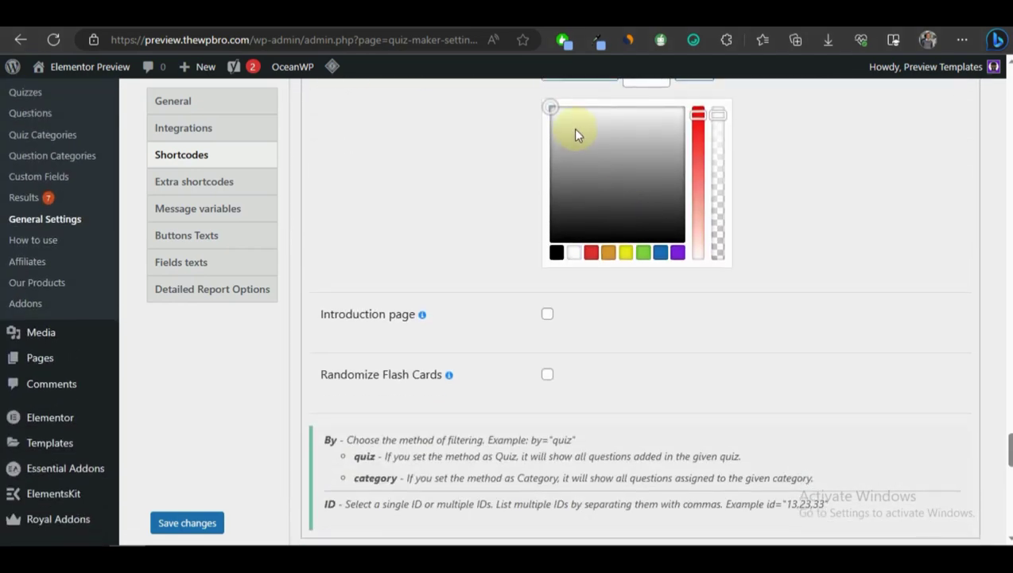
drag(541, 139, 526, 157)
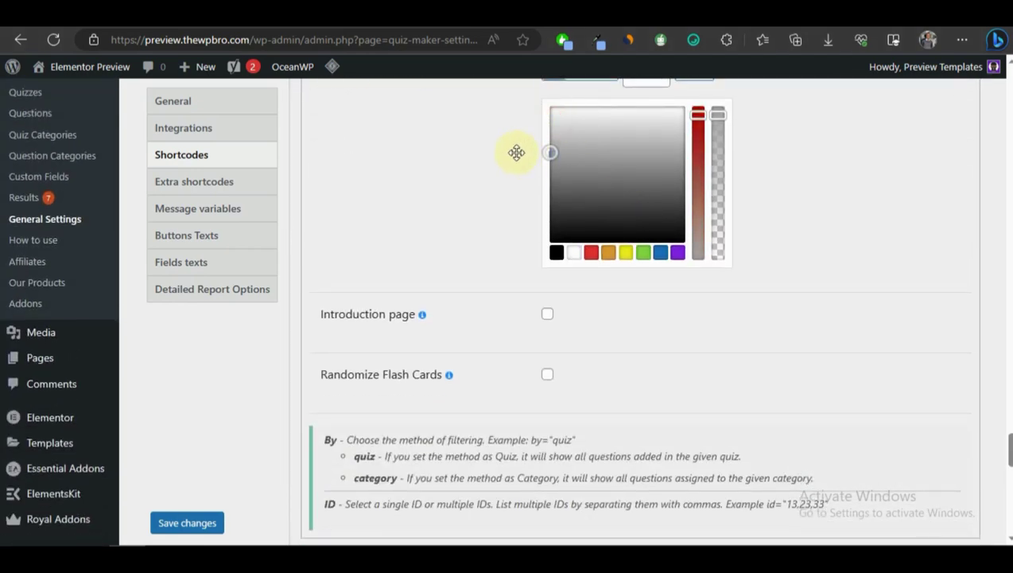
click(517, 152)
scroll(518, 152, down, 3)
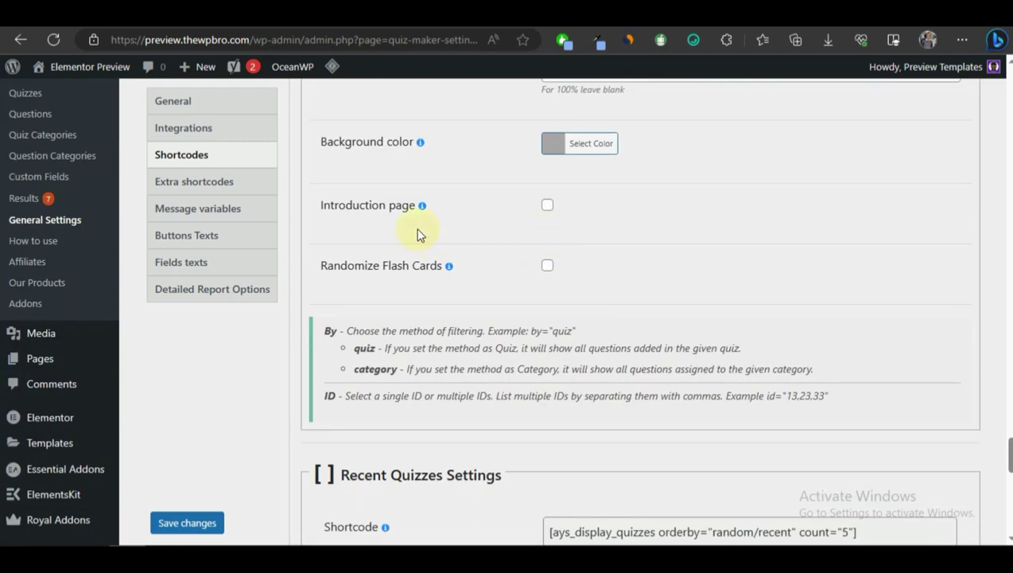
- Try the flash cards' Introduction page option with its text editor, and disable it again
mouse_move(423, 209)
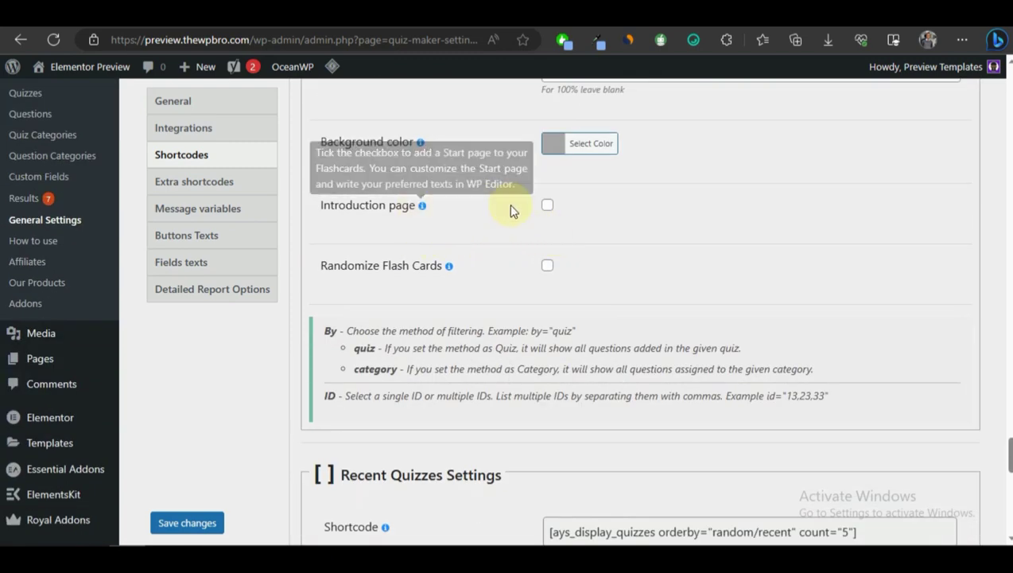
click(548, 205)
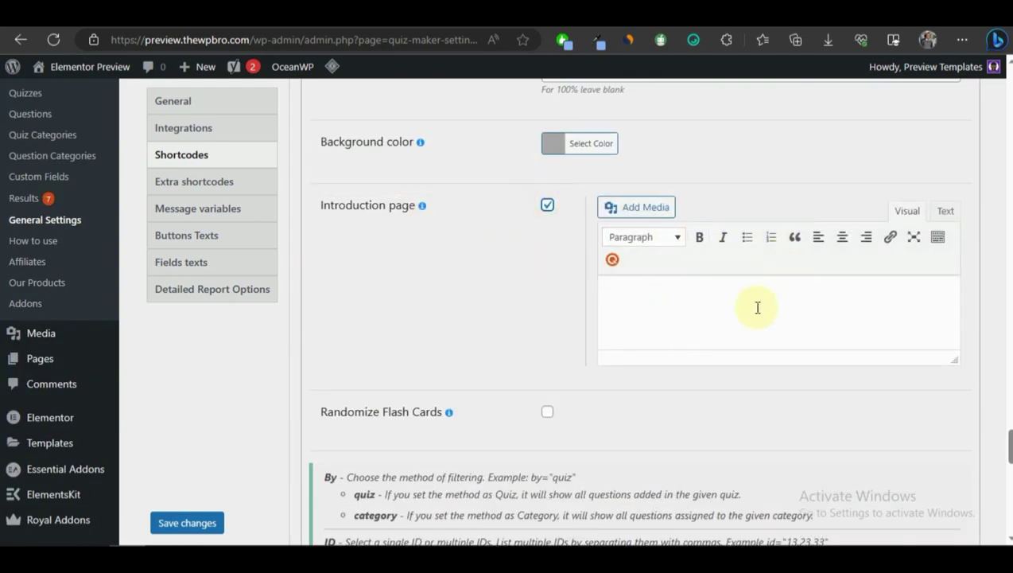
click(720, 310)
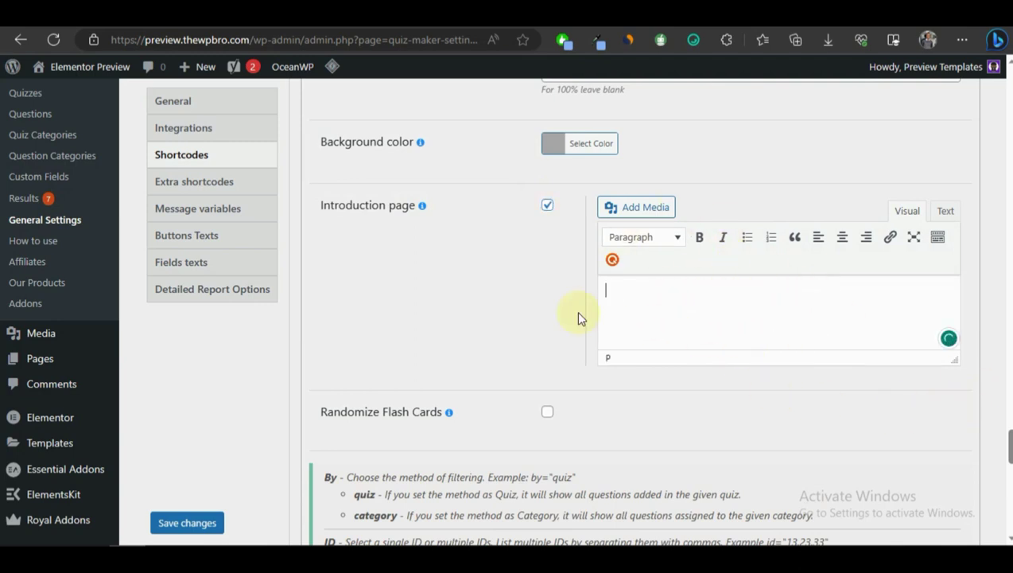
click(546, 207)
- Check the remaining flash card options and copy the shortcode [ays_quiz_flash_card by="quiz/category" id="ID(s)"]
scroll(425, 267, down, 2)
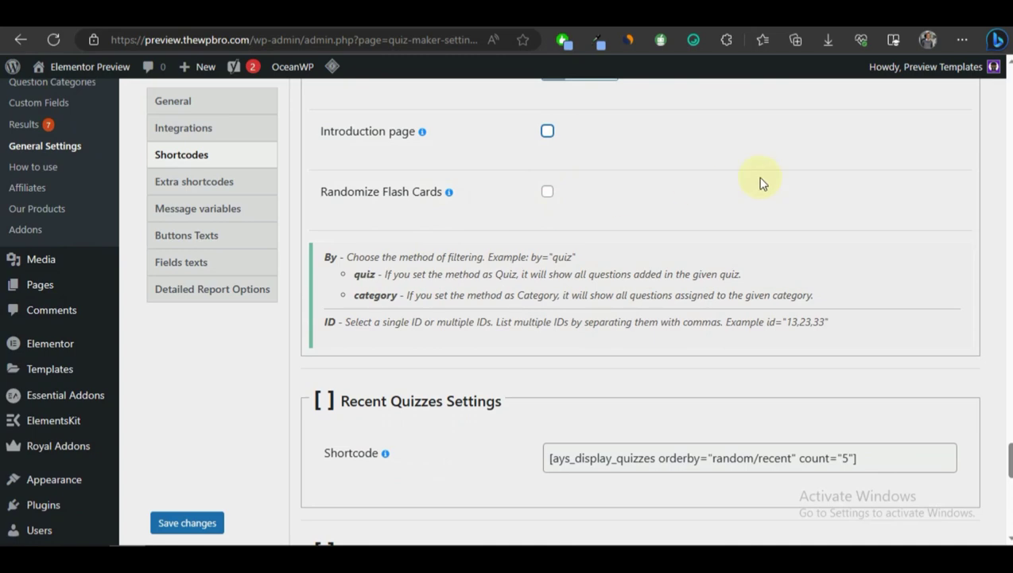
scroll(396, 316, down, 2)
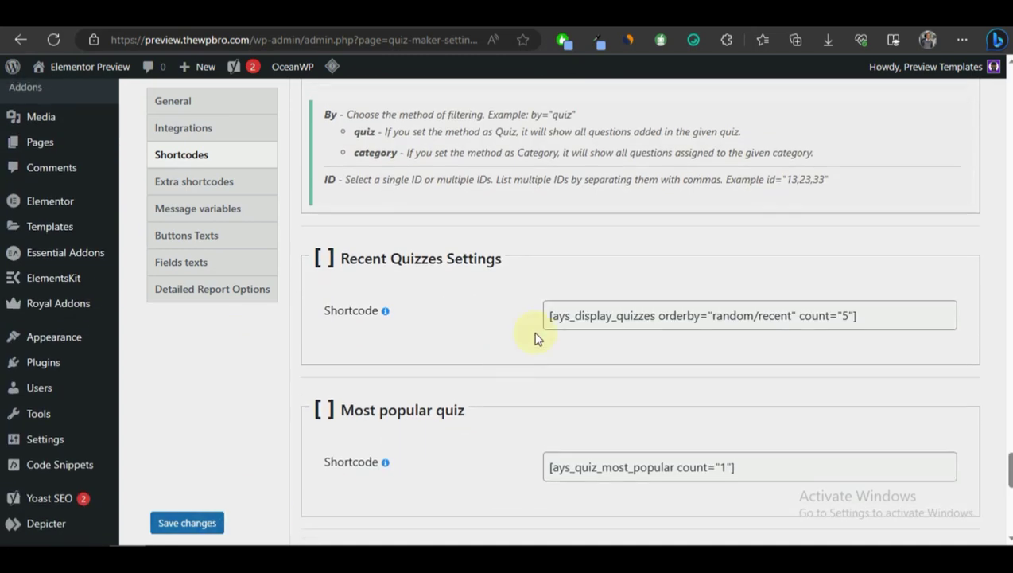
scroll(378, 398, up, 5)
scroll(790, 337, up, 4)
drag(826, 445, 469, 431)
key(ctrl+c)
- Save the changes to the Quiz Maker shortcode settings
scroll(414, 431, down, 3)
click(181, 527)
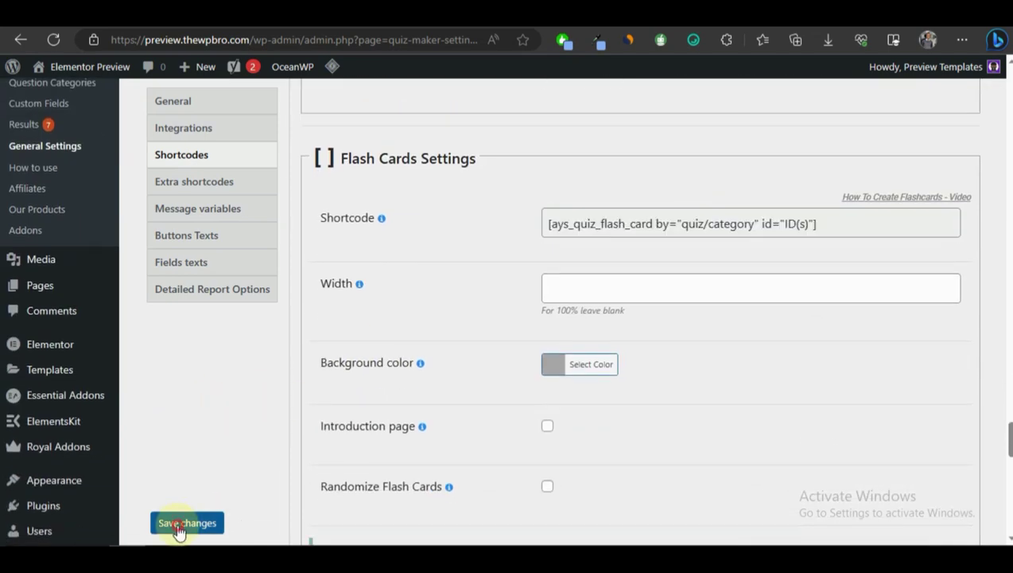
scroll(708, 249, down, 2)
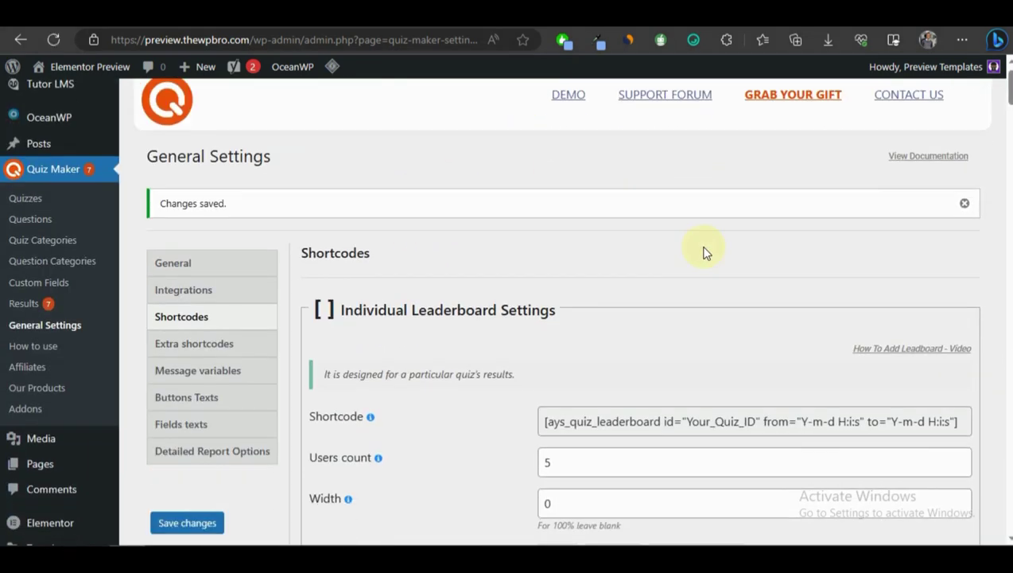
scroll(503, 236, up, 2)
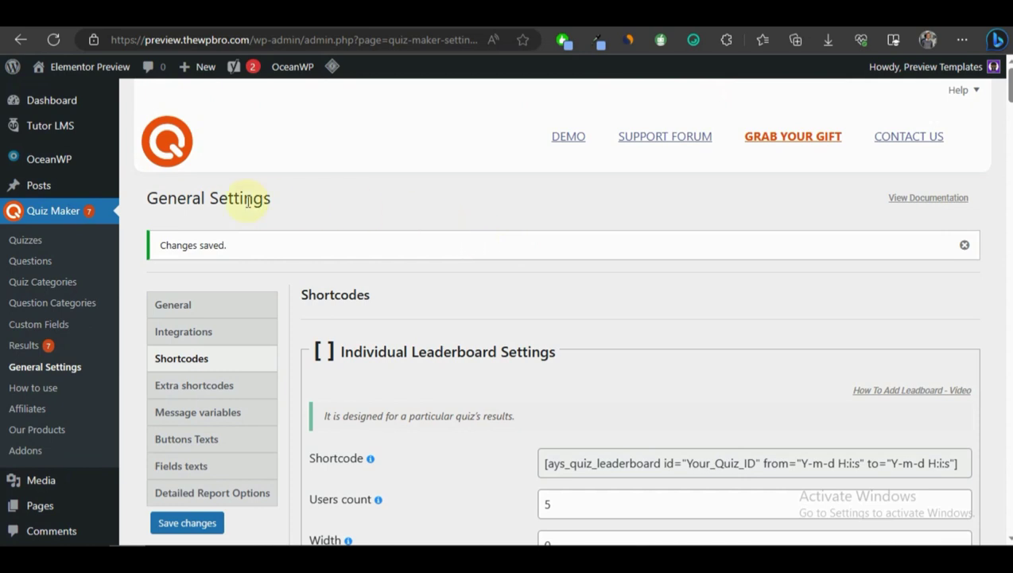
scroll(50, 438, down, 2)
- Open the editor for a new page in a separate browser tab, and show the Quizzes list with the quiz IDs
mouse_move(47, 430)
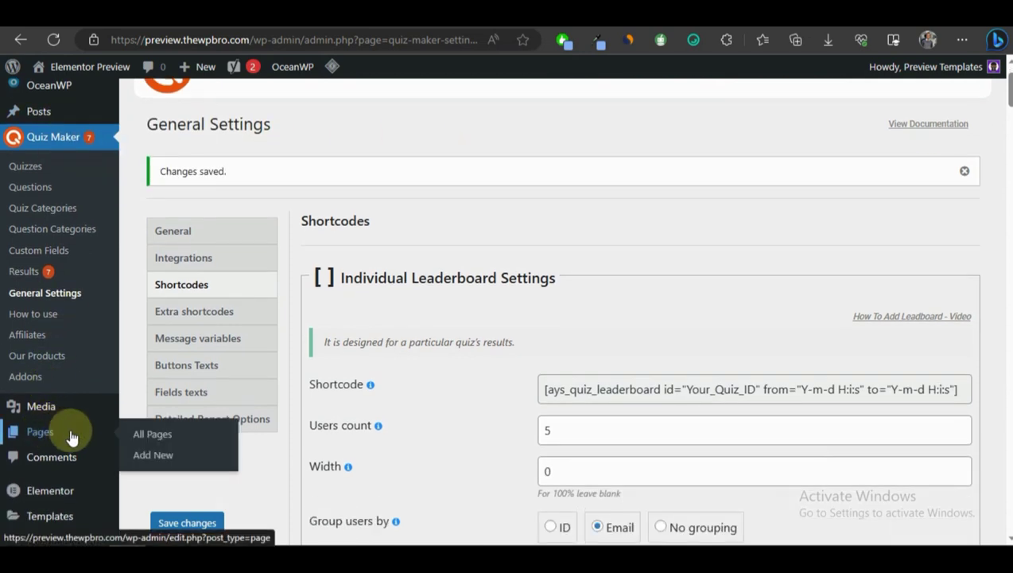
right_click(158, 463)
click(230, 188)
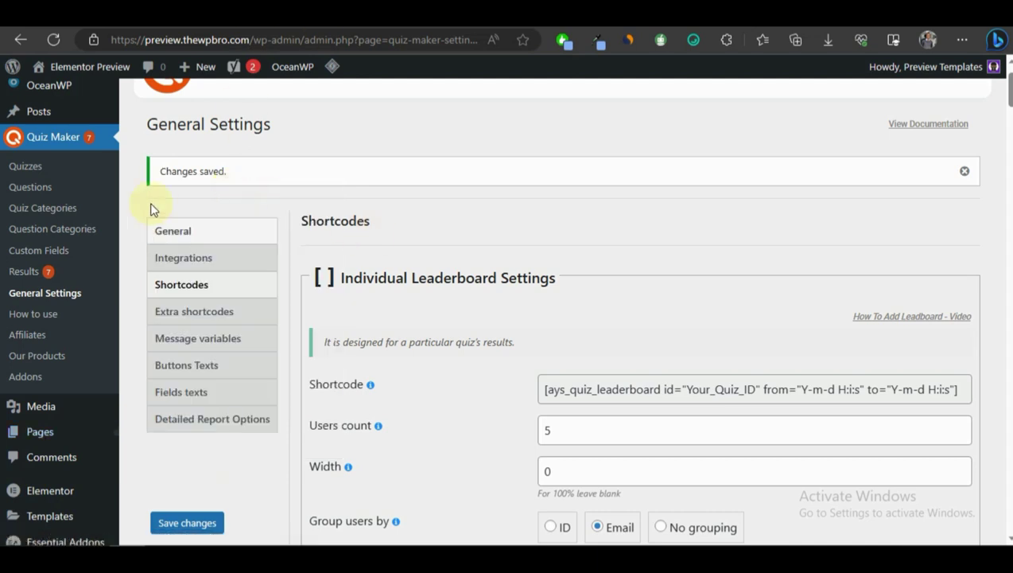
click(31, 170)
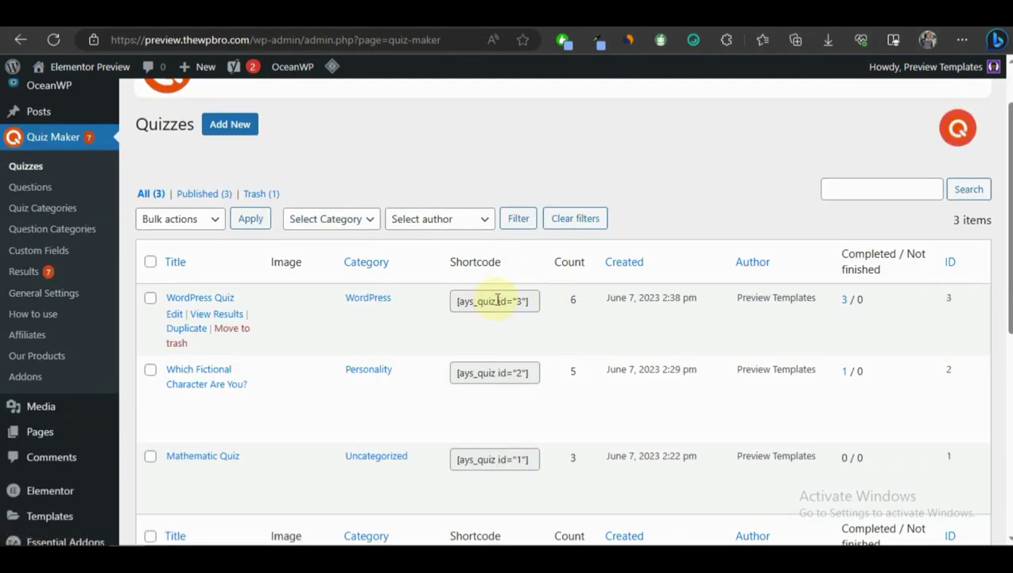
- Return from the Quizzes list to the new page's editor and title the page "Flashcards"
scroll(524, 261, down, 1)
drag(535, 228, 446, 231)
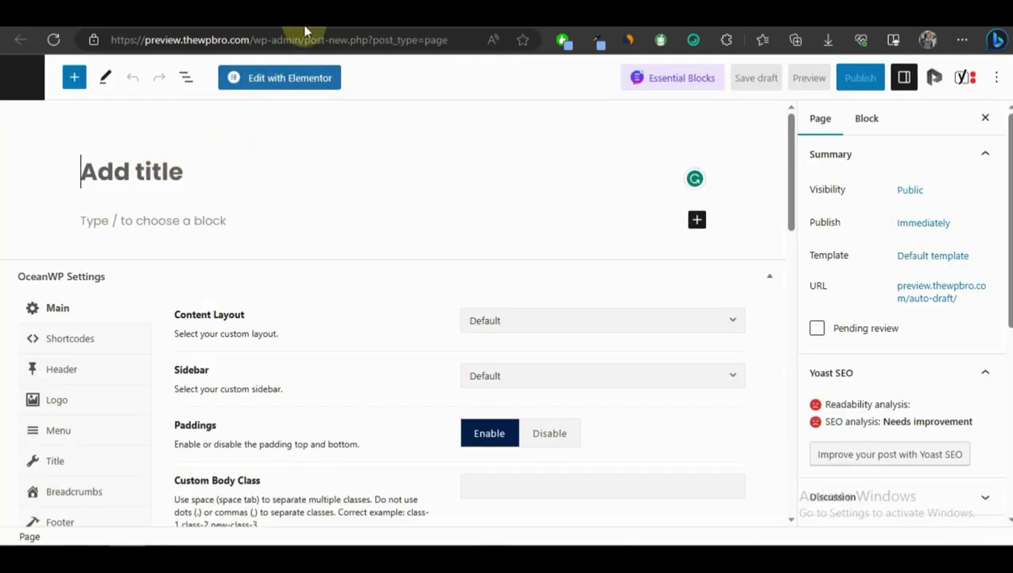
click(168, 171)
text(F)
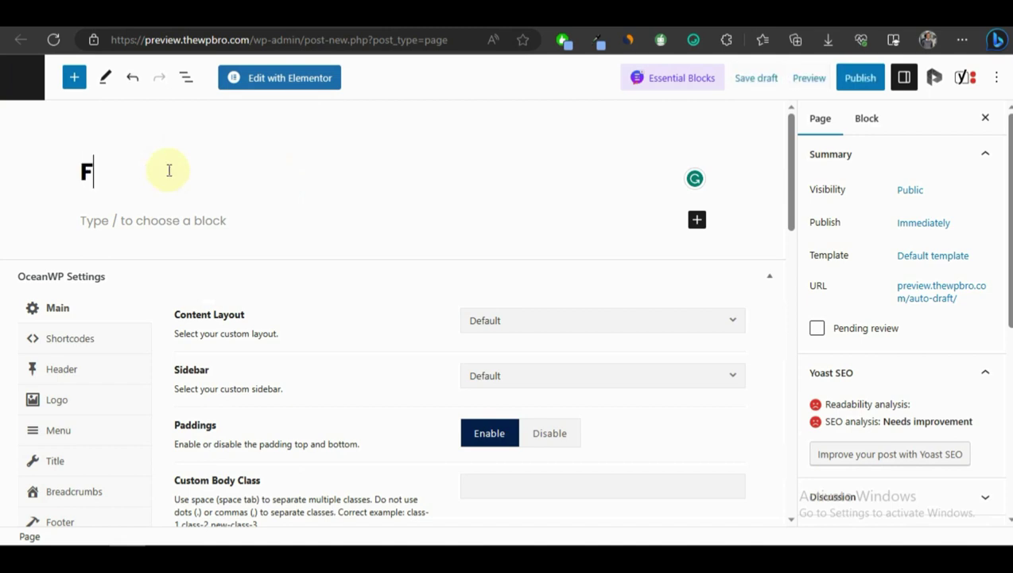
text(lashcards)
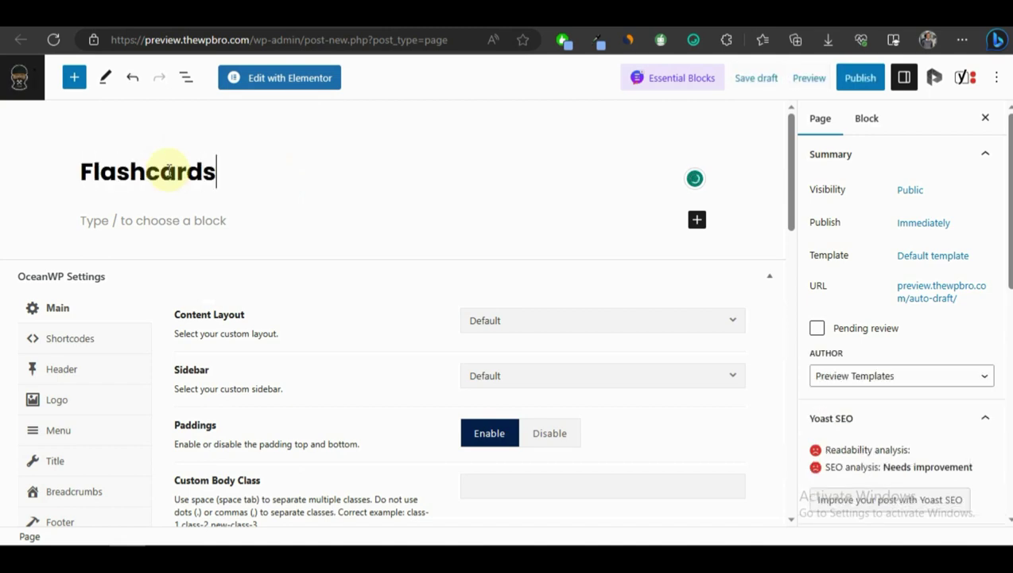
- Add a Shortcode block below the title and paste [ays_quiz_flash_card by="quiz/category" id="ID(s)"] into it
click(693, 226)
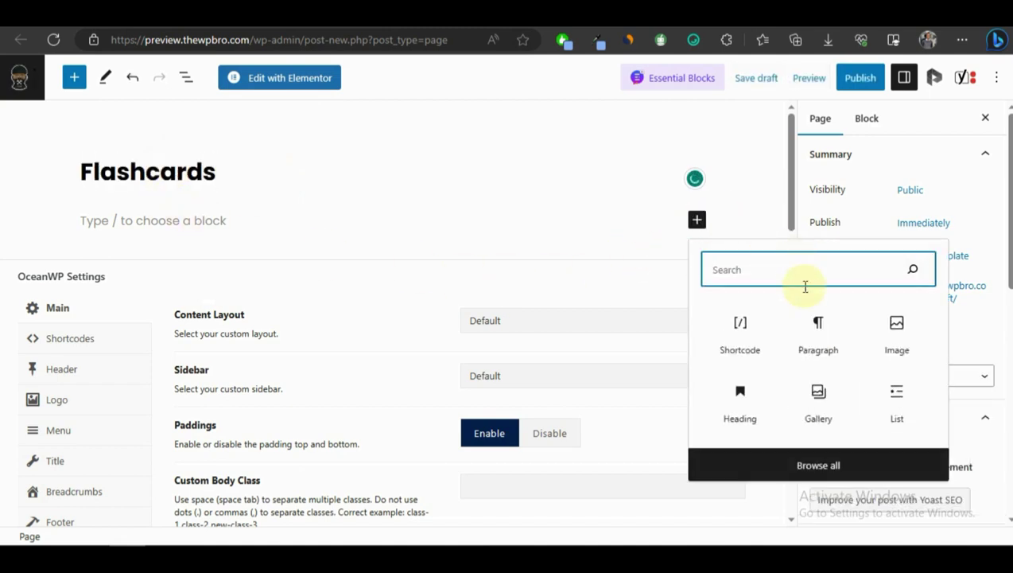
click(751, 339)
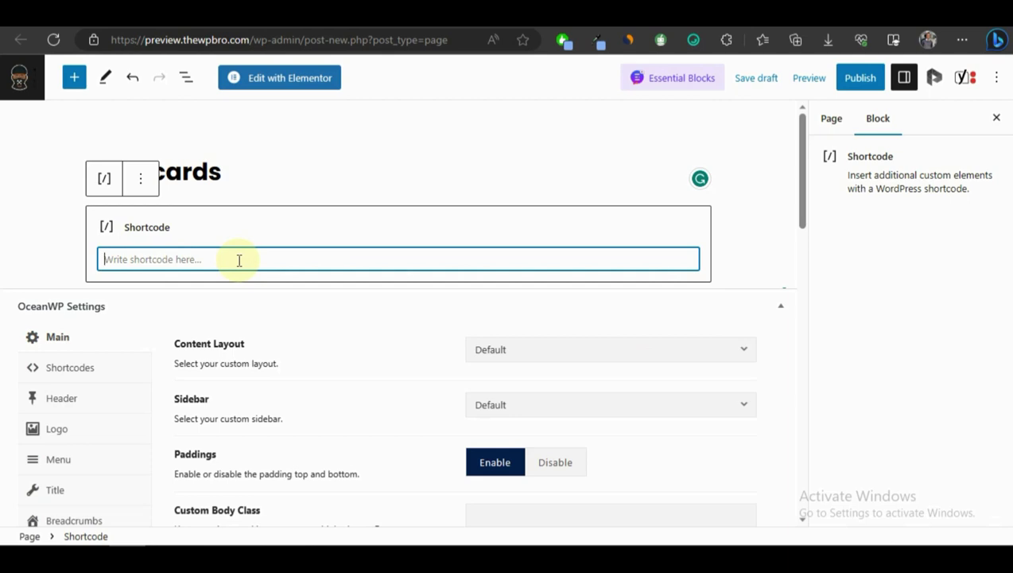
key(ctrl+v)
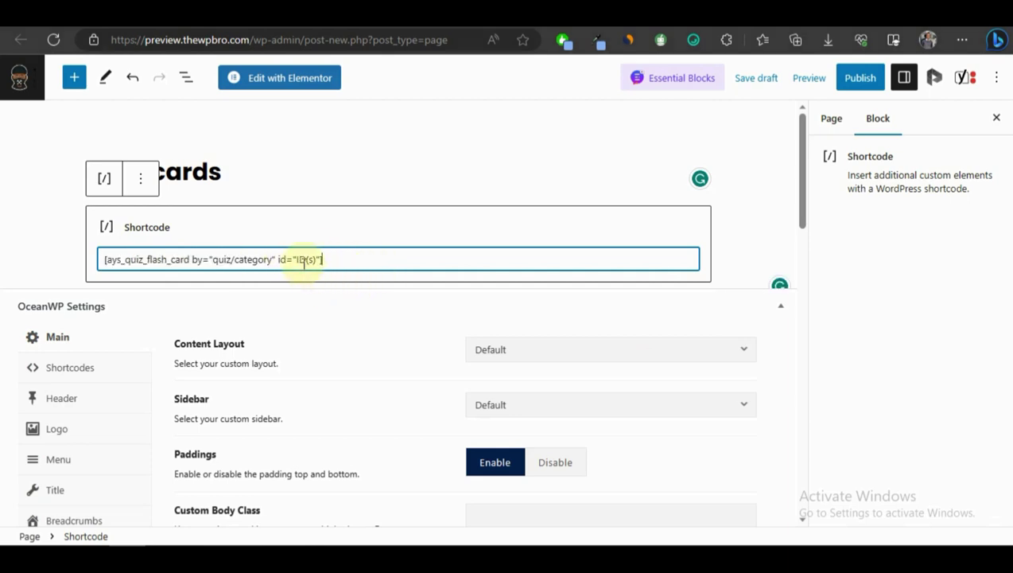
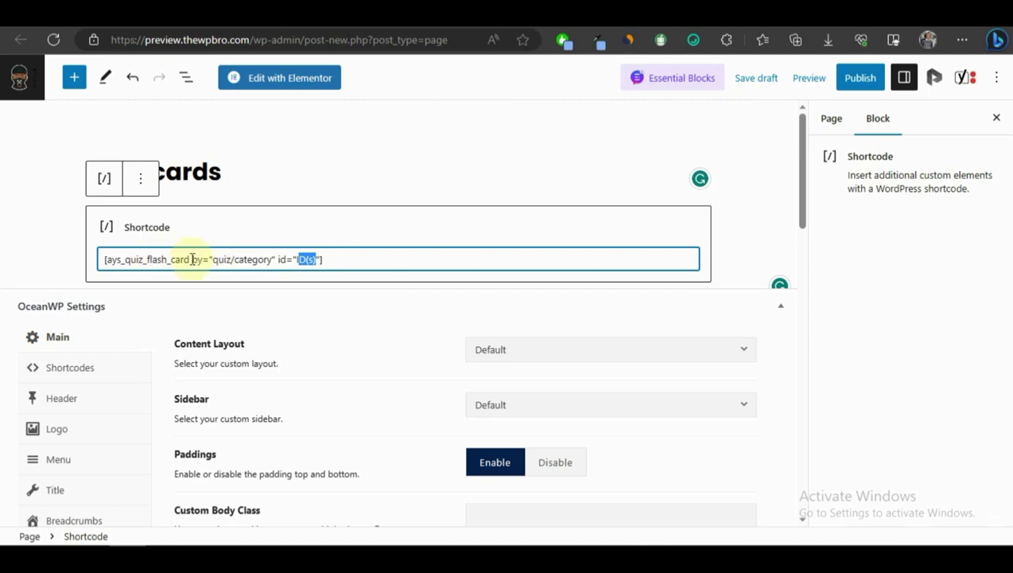
- Edit the flash card shortcode to use by="quiz" and id="3"
double_click(221, 263)
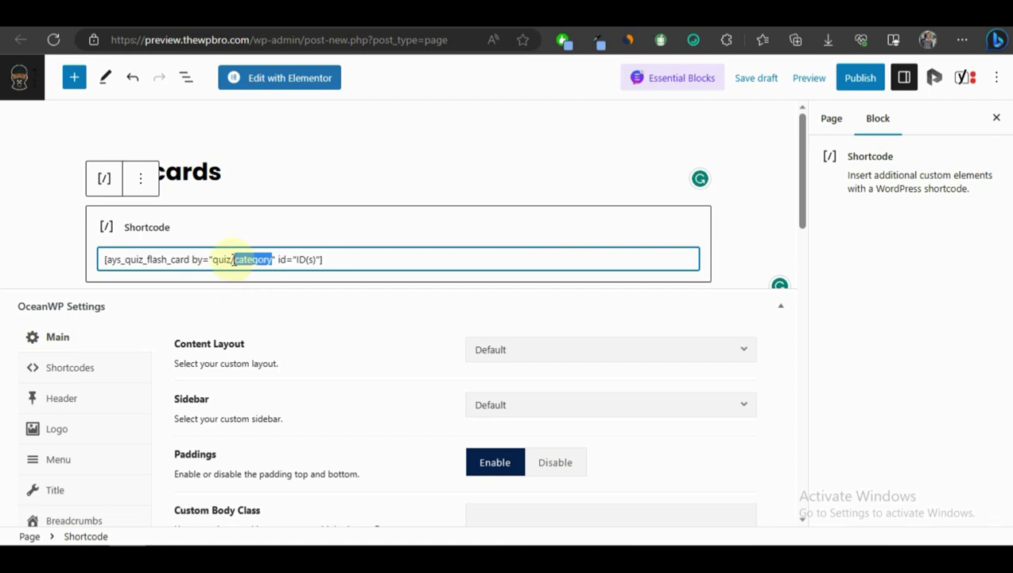
drag(233, 258, 250, 263)
key(BackSpace)
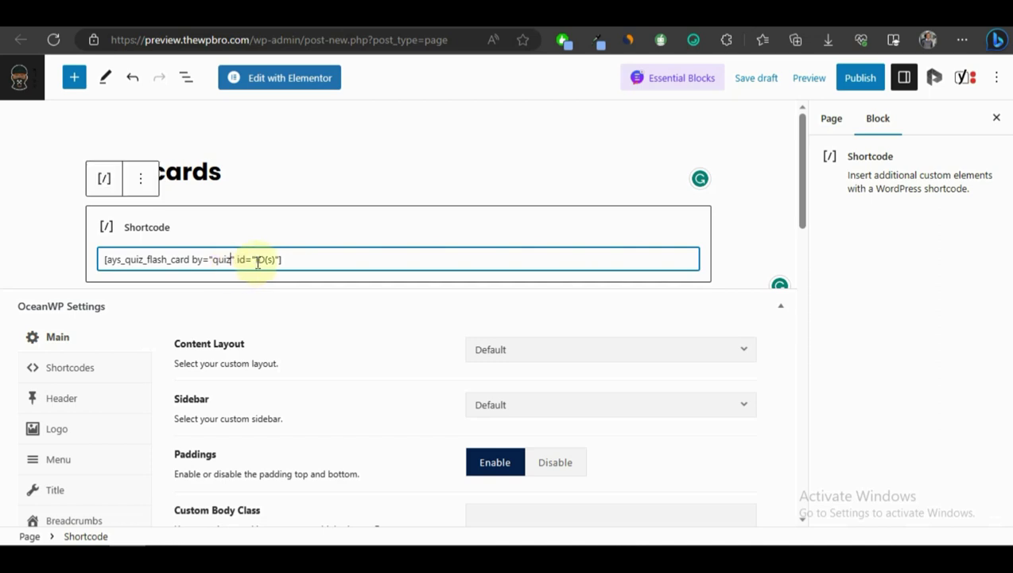
click(294, 259)
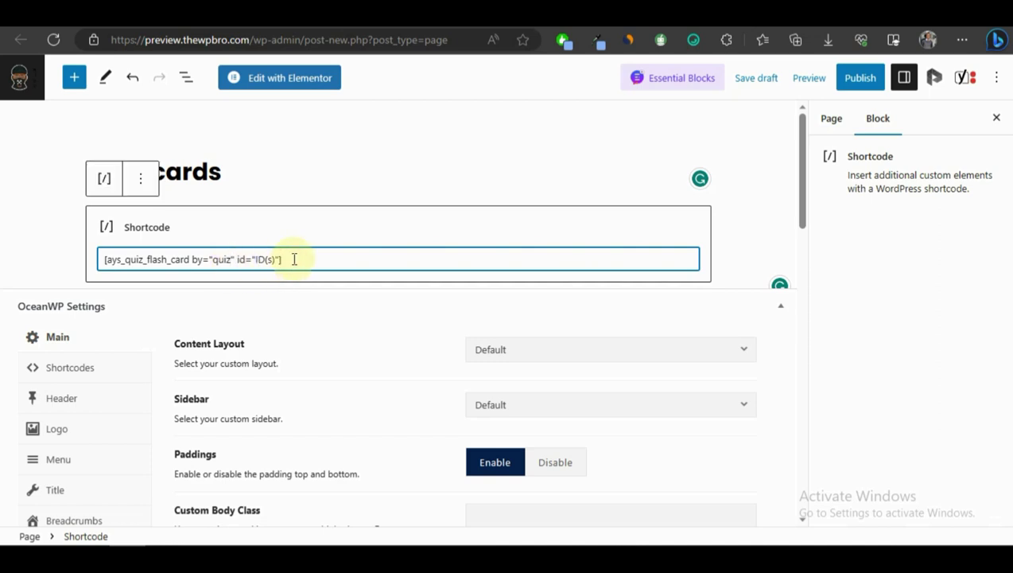
key(super+v)
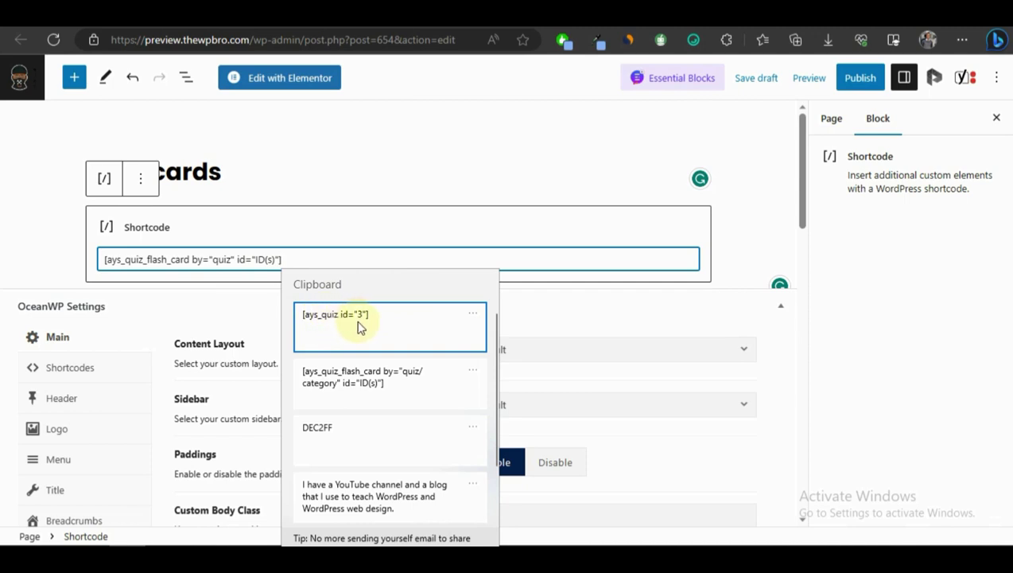
click(271, 260)
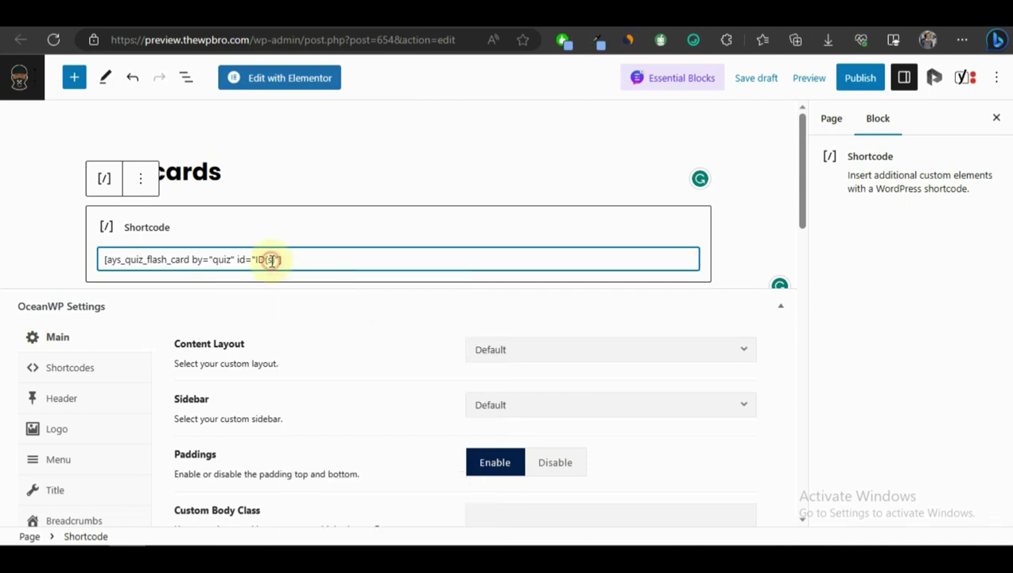
drag(253, 260, 276, 260)
click(275, 260)
text(3)
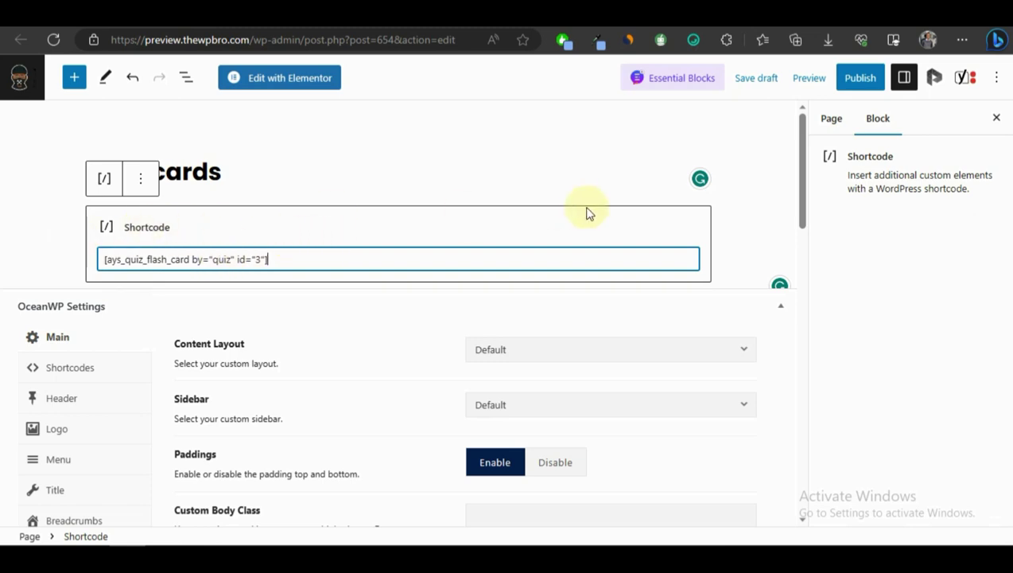
- Publish the Flashcards page and open the live page in a separate browser tab
click(859, 80)
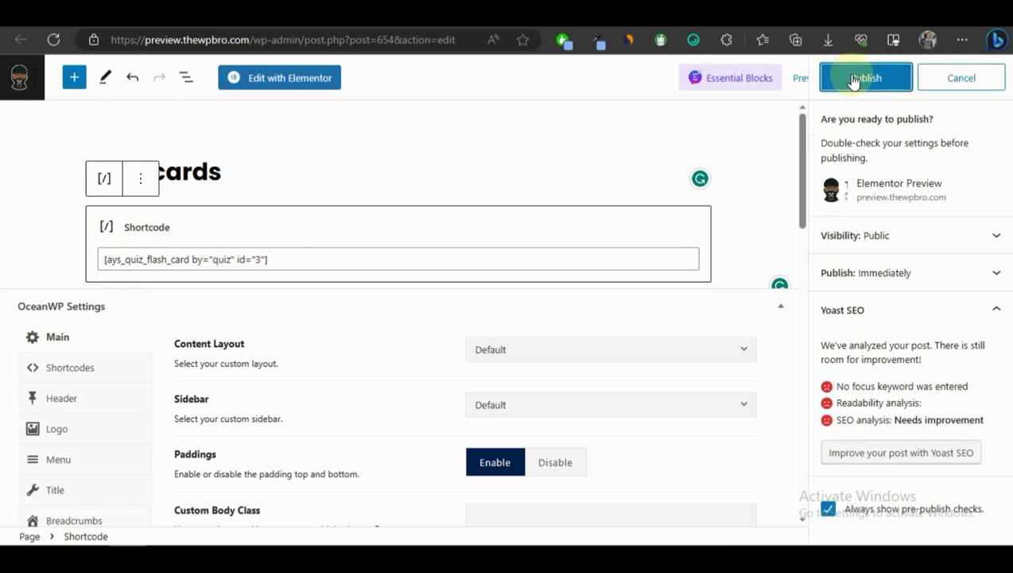
click(853, 79)
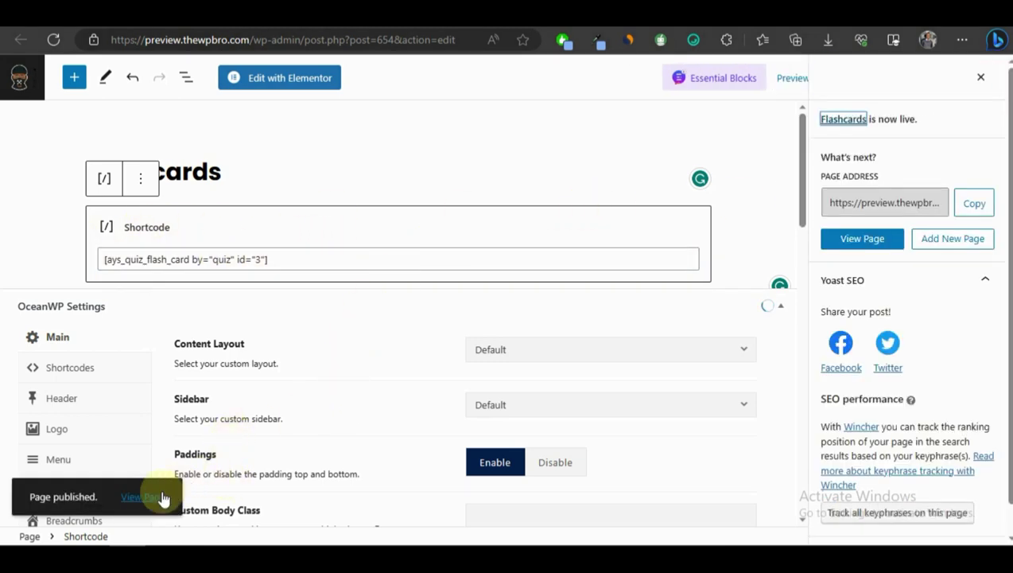
right_click(161, 495)
click(271, 220)
click(490, 16)
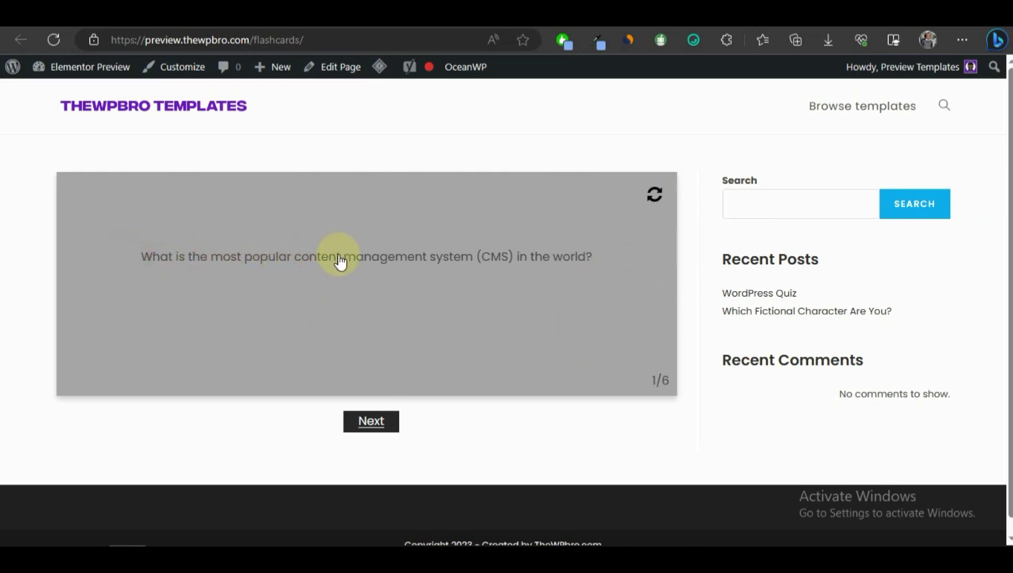
- Test the flash cards on the live page by flipping cards to their answers and moving between questions
click(561, 278)
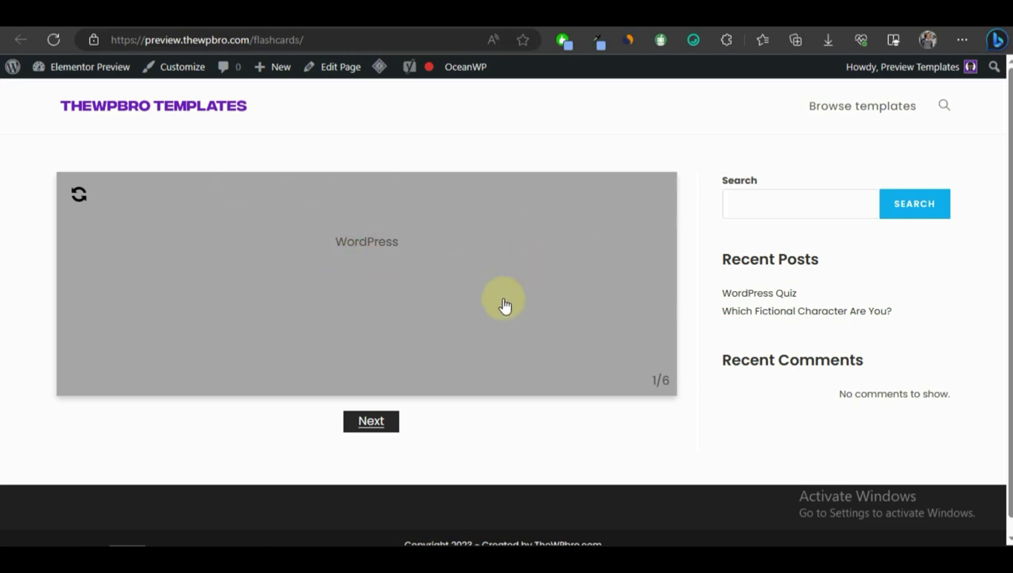
click(385, 422)
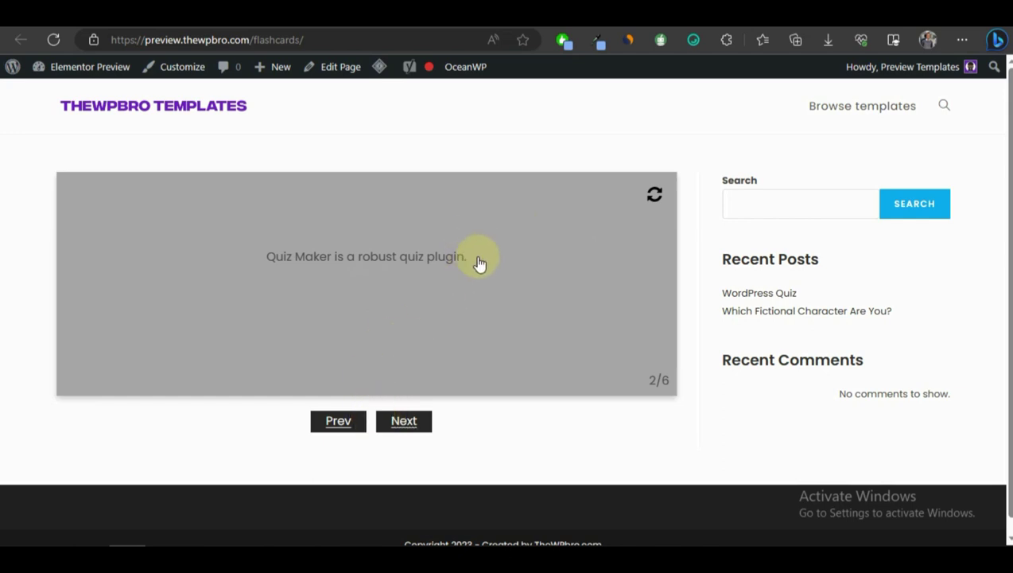
click(506, 294)
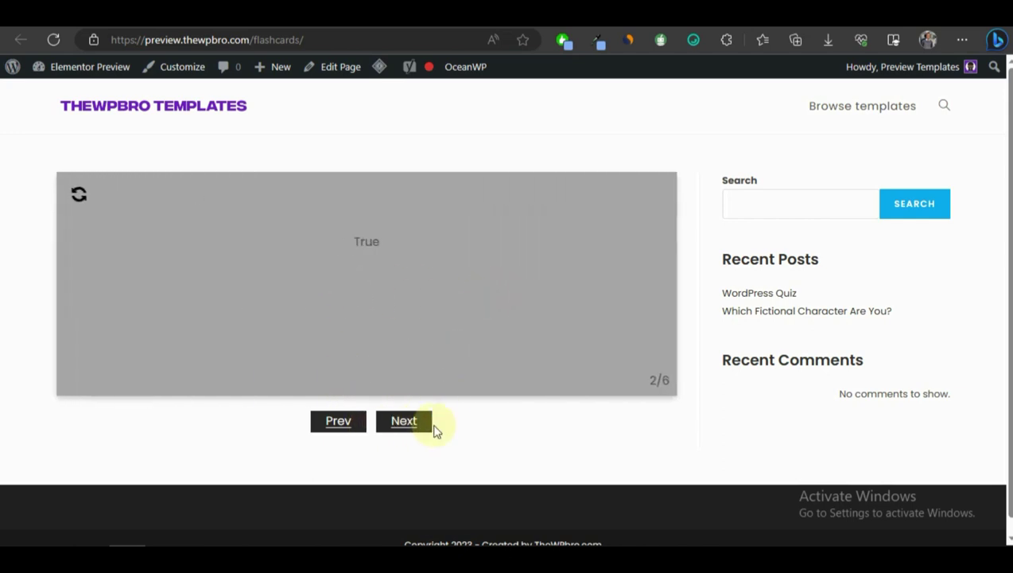
click(390, 424)
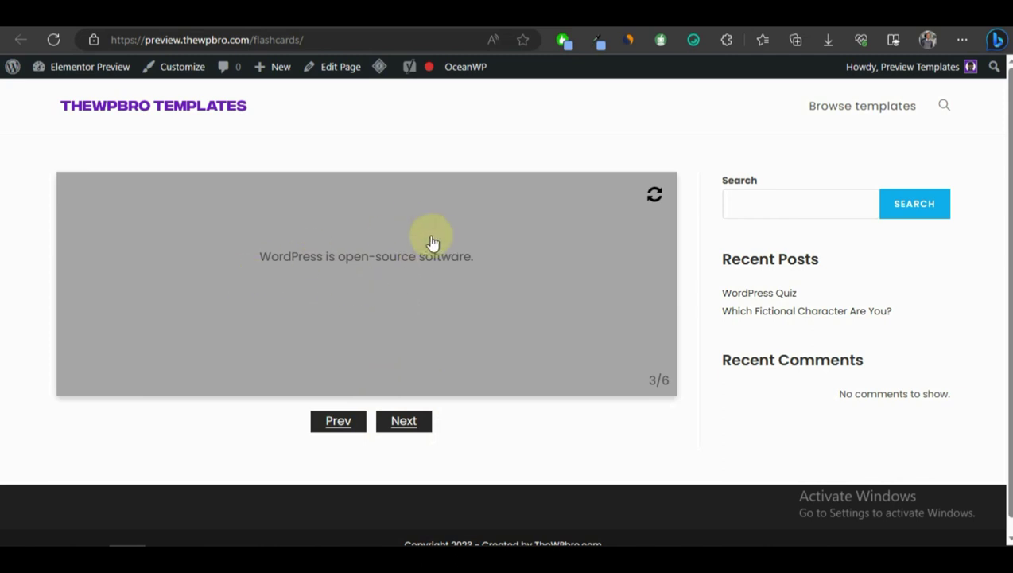
click(438, 239)
click(402, 421)
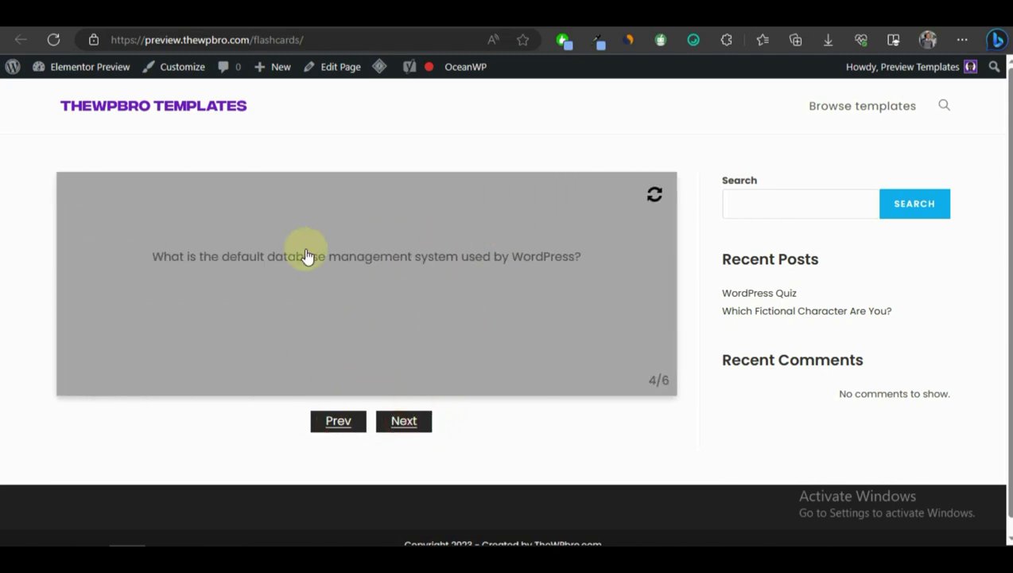
click(411, 419)
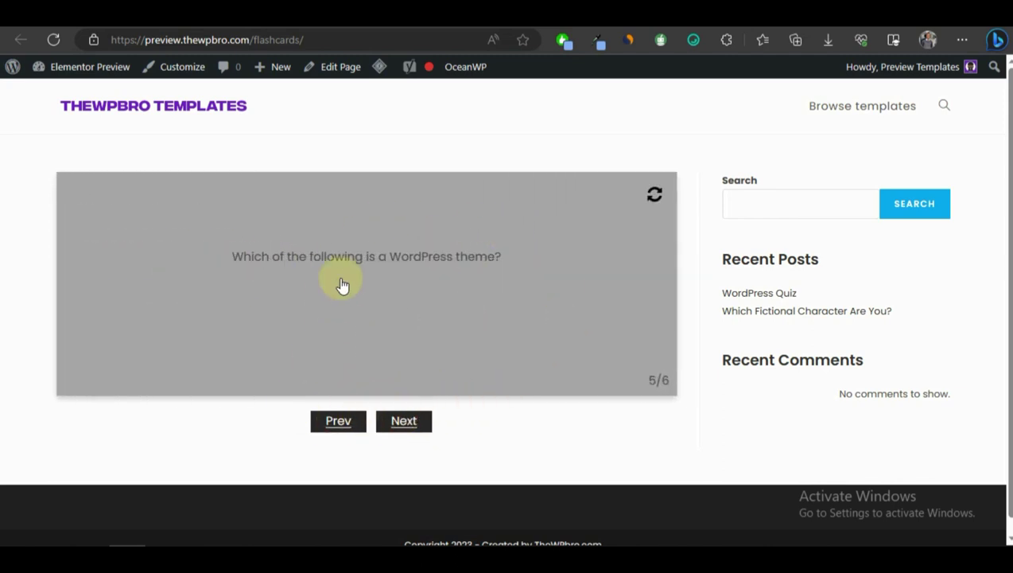
click(335, 419)
click(451, 290)
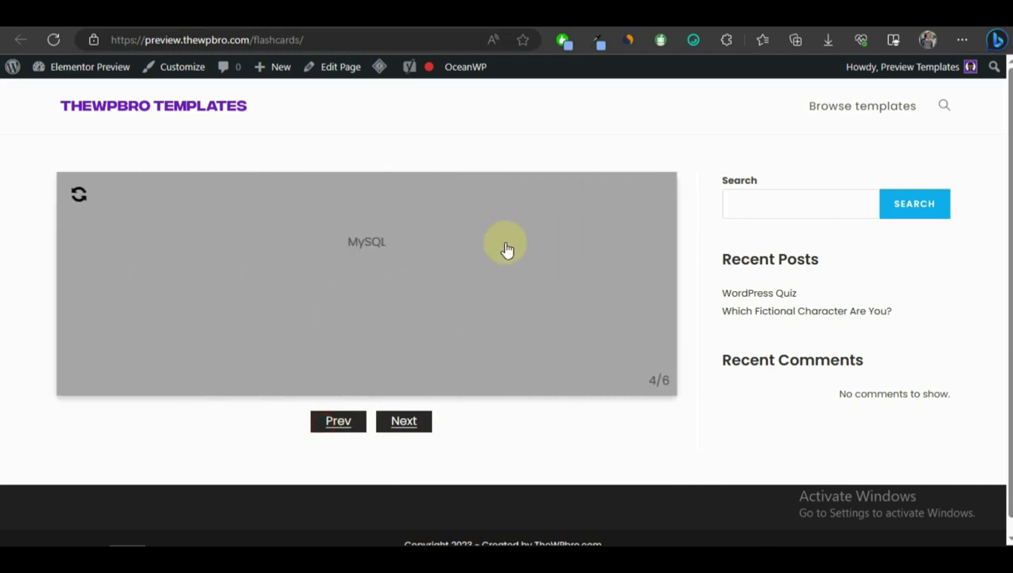
click(405, 428)
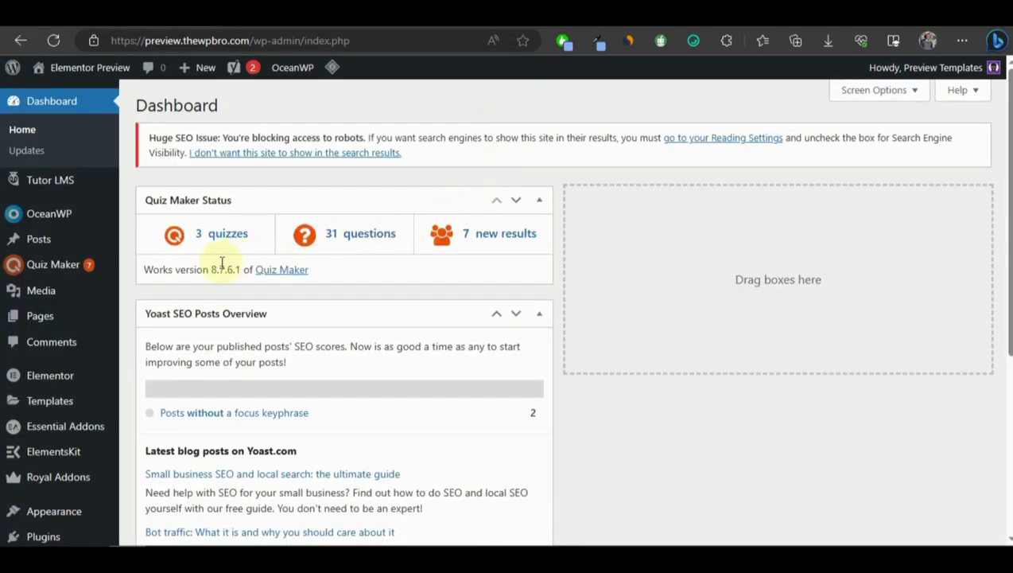
- From Quiz Maker's Questions list, start a new question with the text 'What is the plural of "child"?'
mouse_move(116, 278)
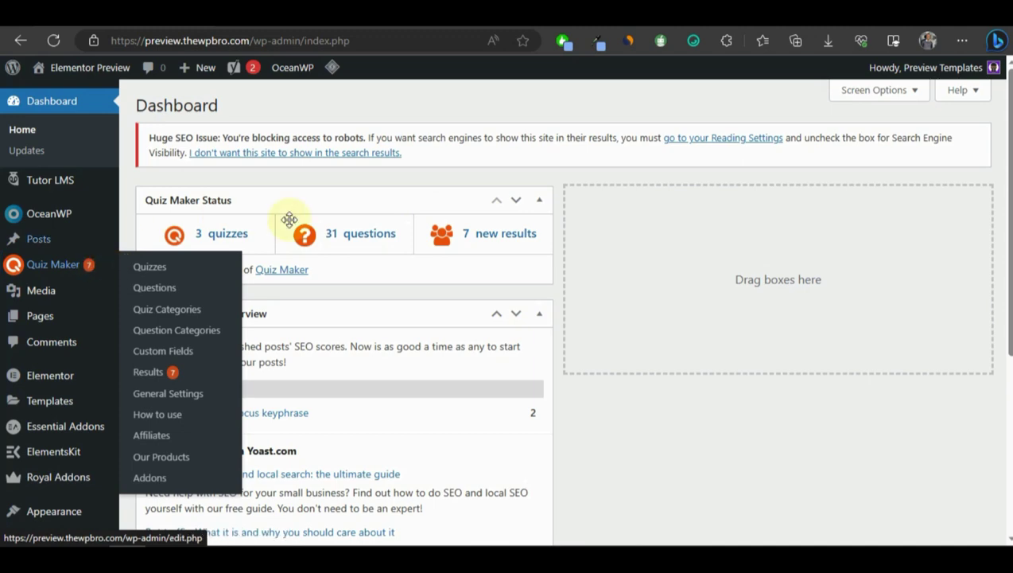
click(163, 287)
scroll(356, 308, down, 3)
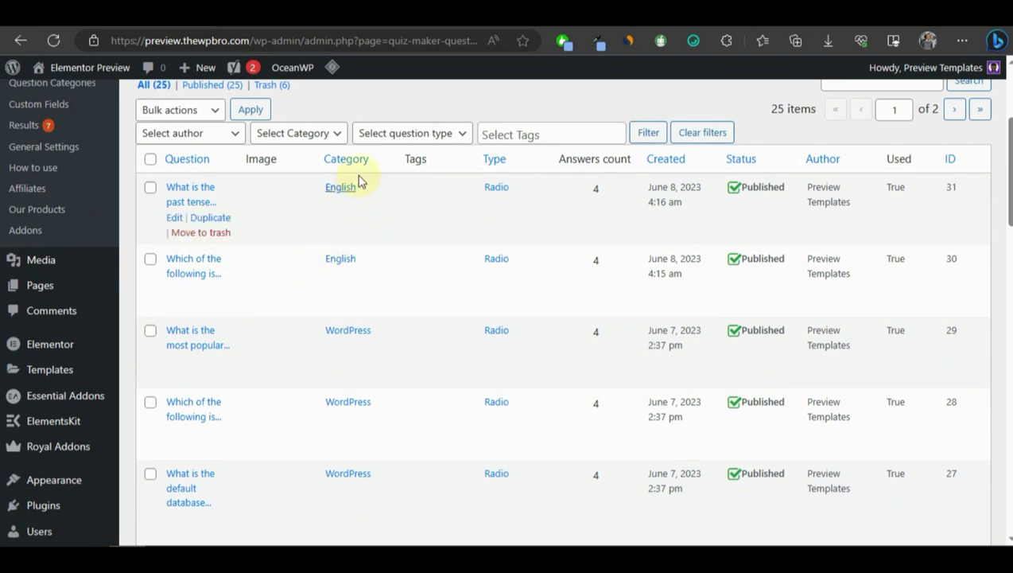
scroll(308, 229, up, 1)
scroll(309, 230, up, 2)
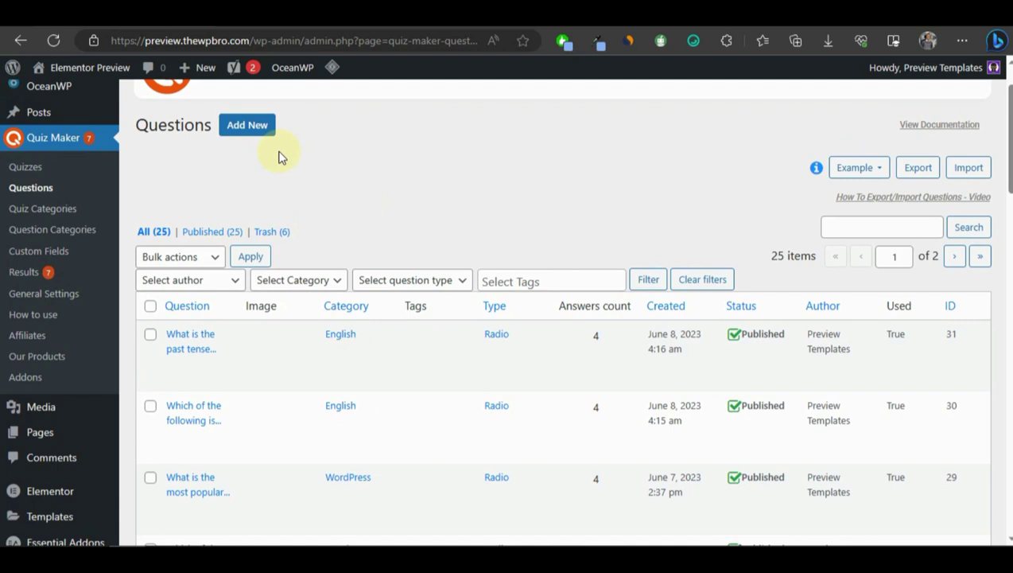
click(258, 136)
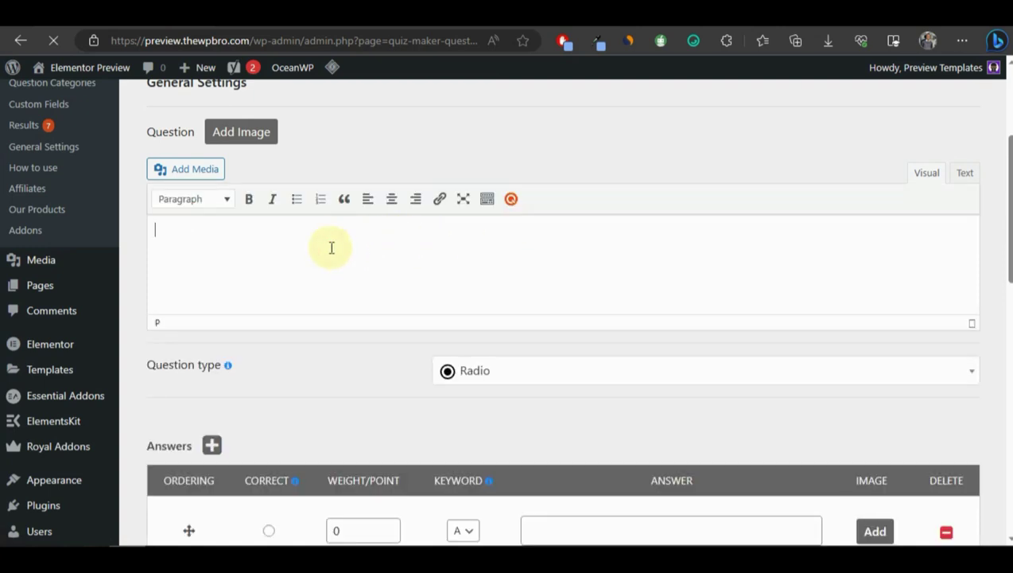
text(What is the plur)
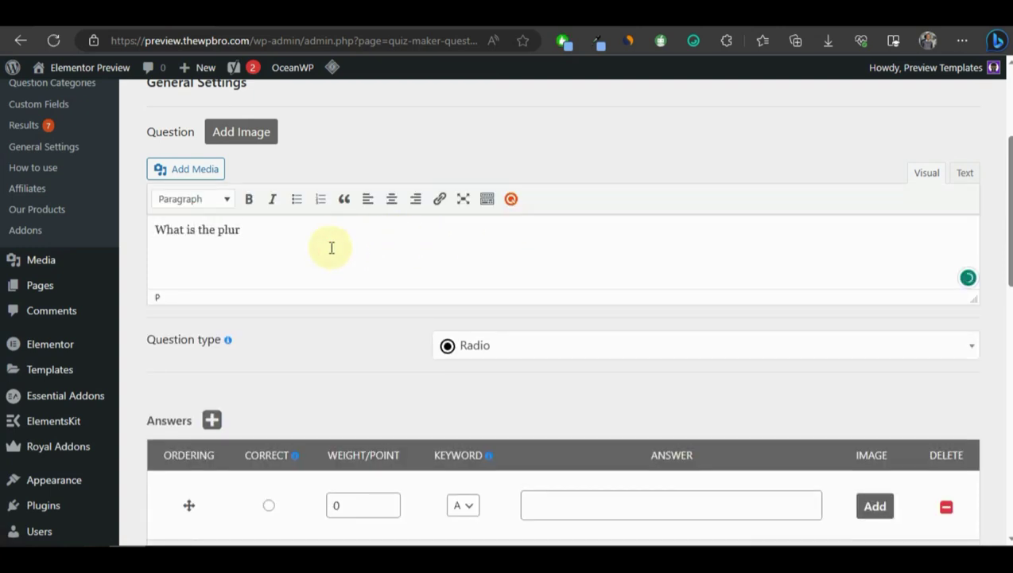
text(al of "child"?)
- Enter the four answers Children, Childs, Childrens and Childes, and mark Children as the correct one
scroll(483, 166, down, 3)
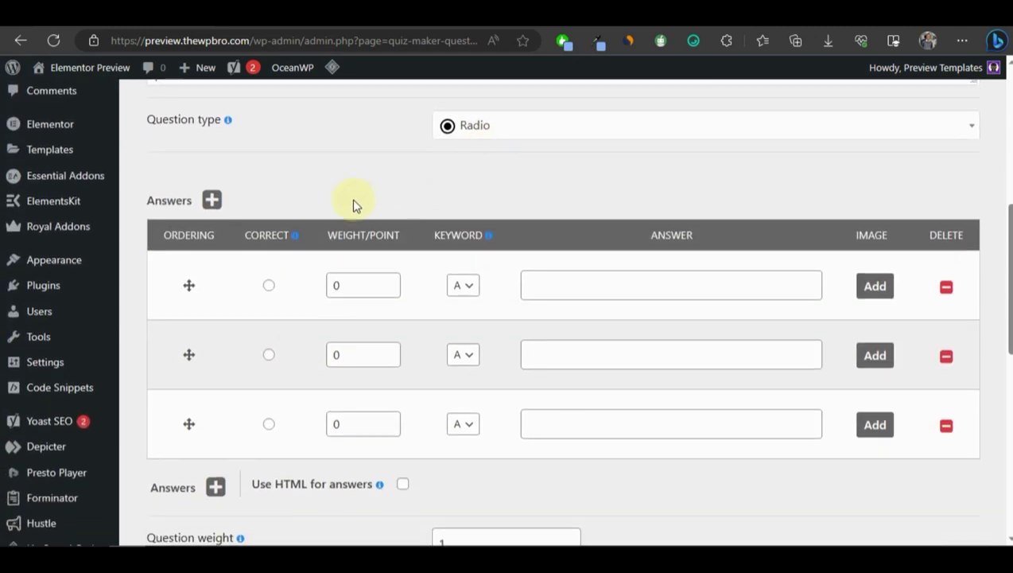
scroll(602, 209, down, 1)
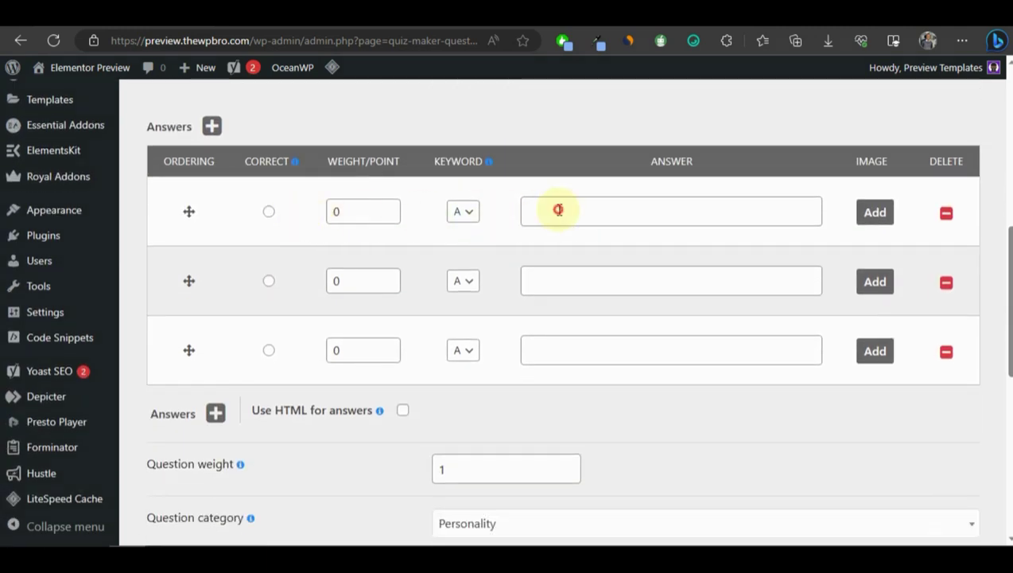
click(559, 210)
text(Child)
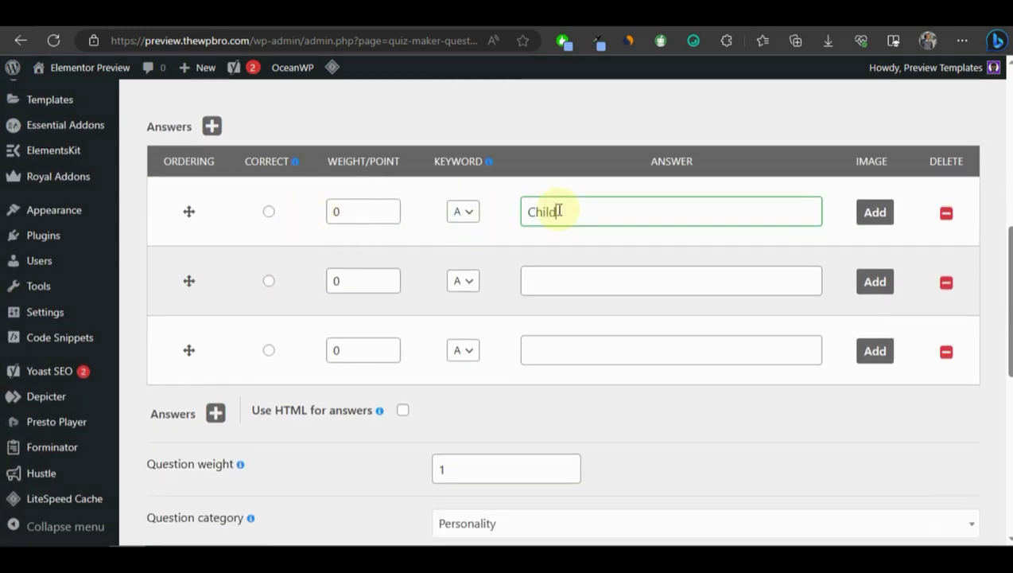
text(ren)
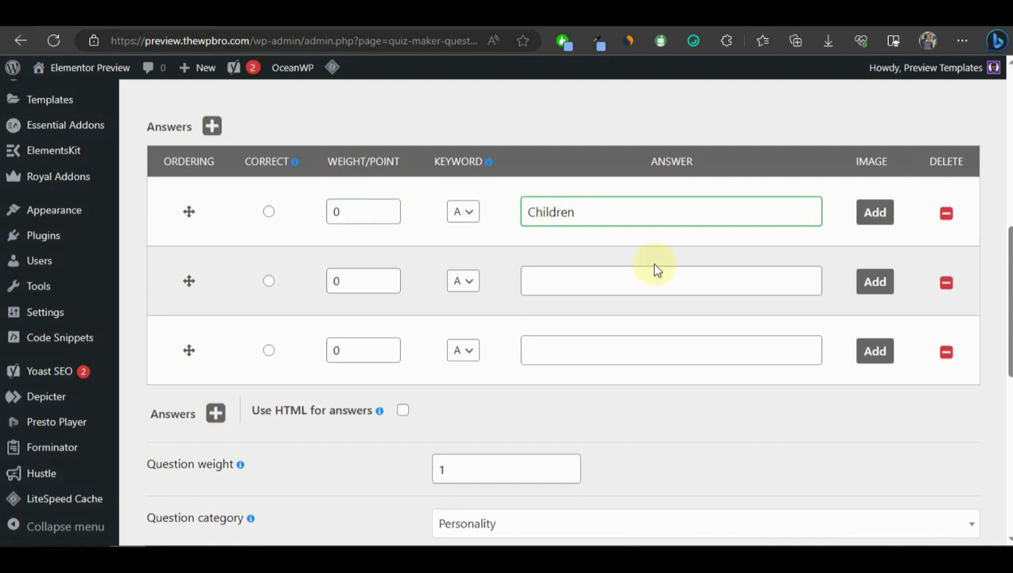
click(573, 276)
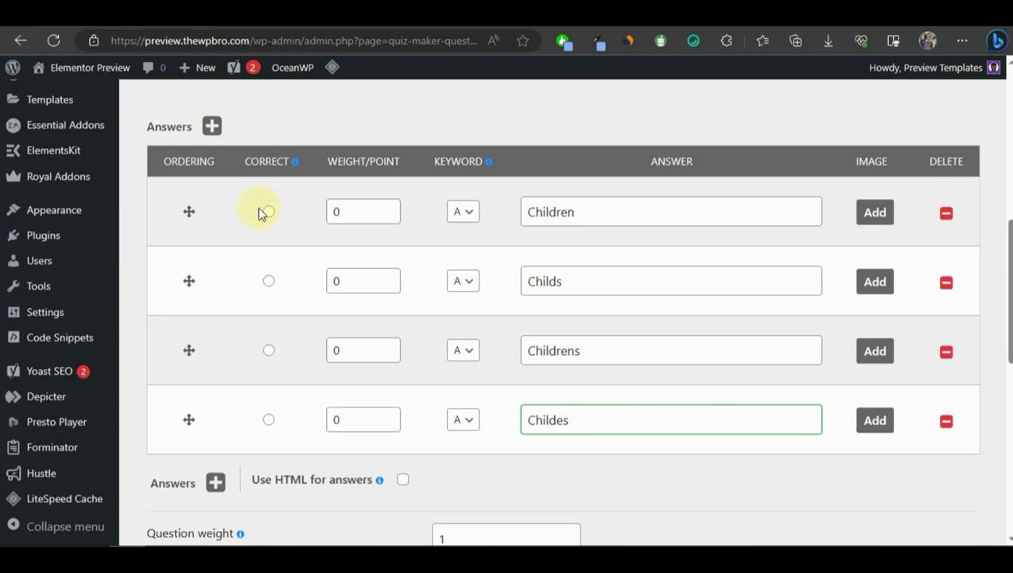
click(269, 213)
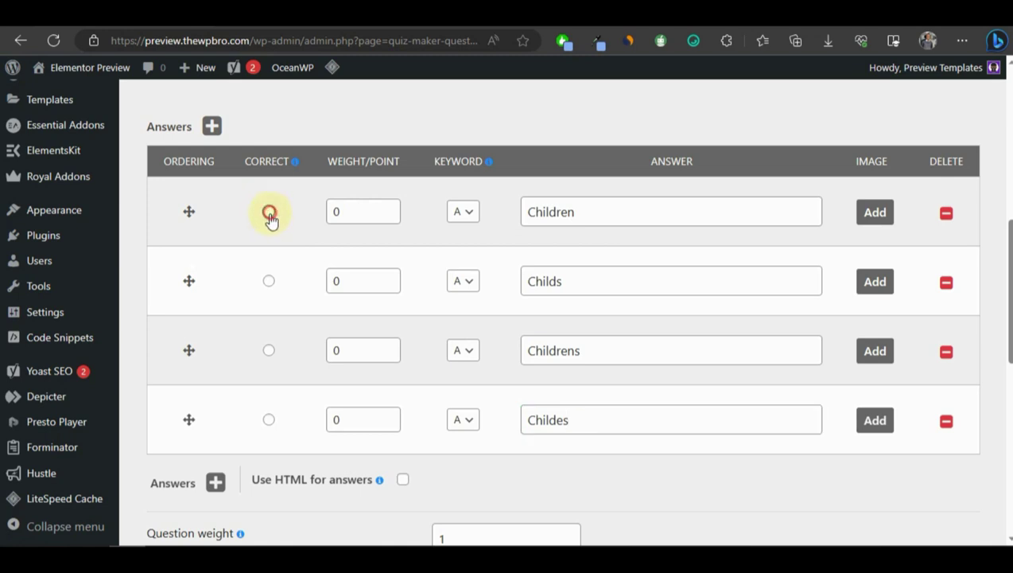
- Give the correct answer Children a point weight and assign the question to the English category
click(337, 211)
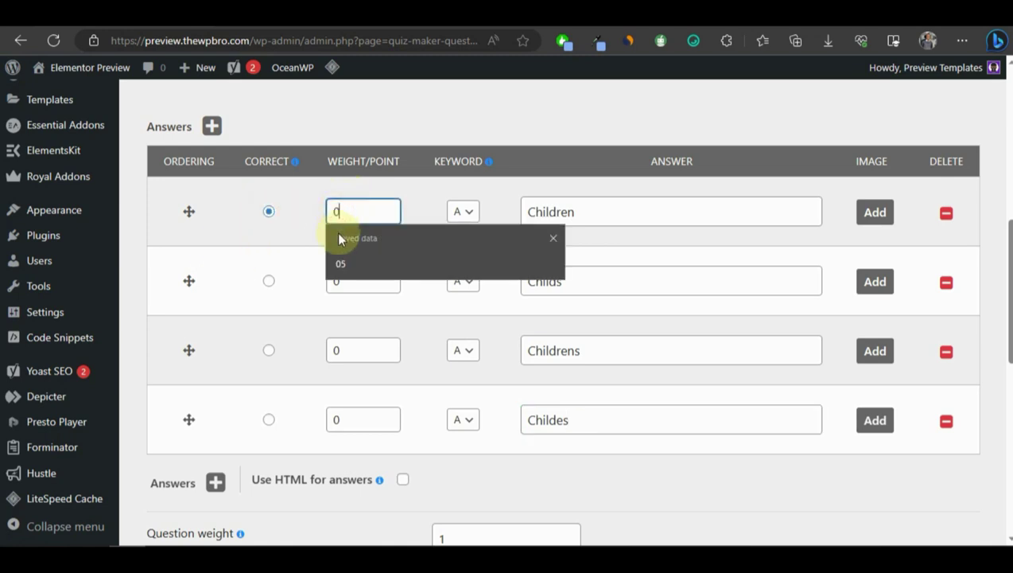
text(9)
scroll(557, 262, down, 4)
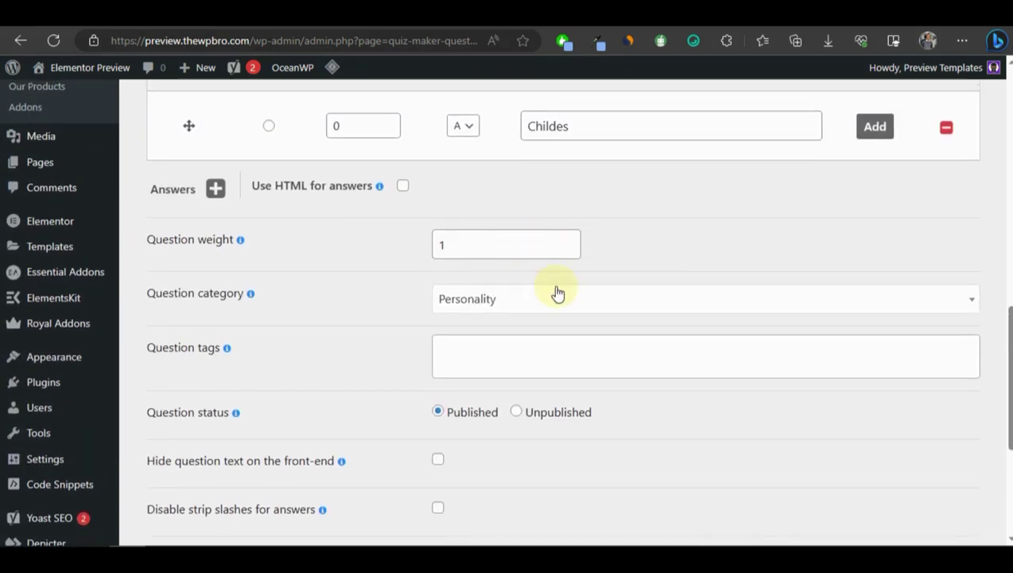
click(463, 301)
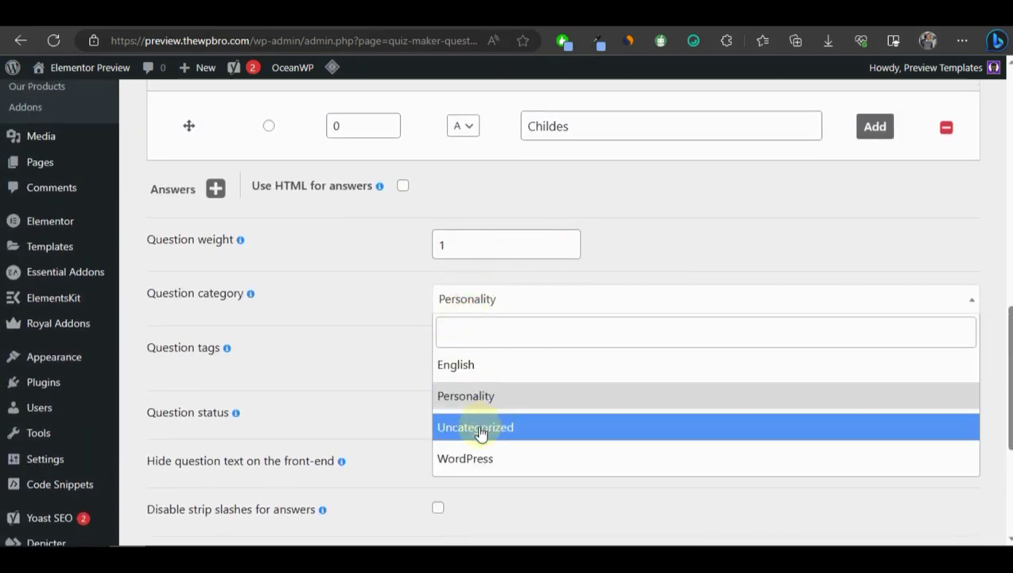
click(486, 365)
scroll(584, 342, down, 2)
scroll(484, 315, down, 2)
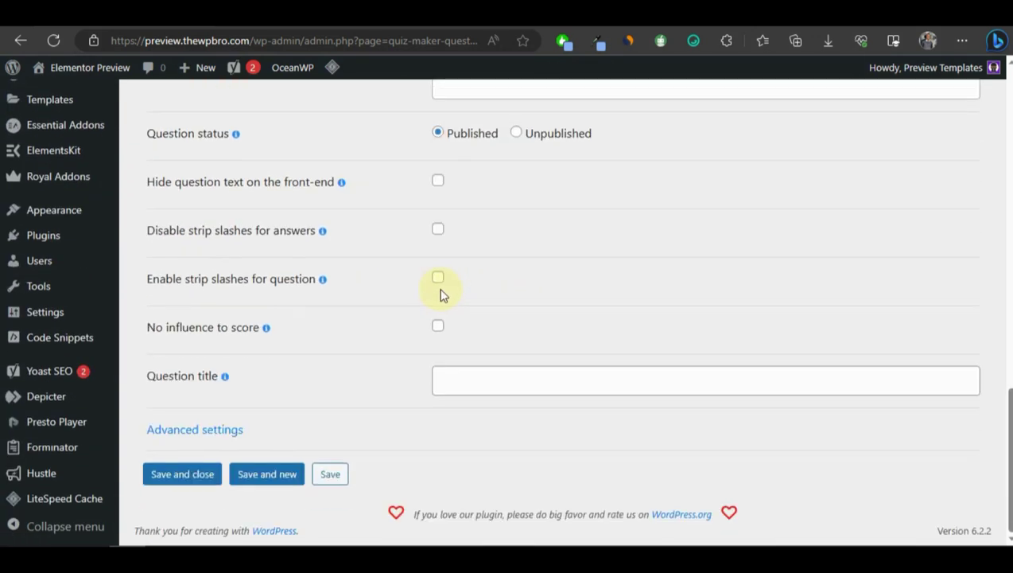
- Enable the user answer explanation in the question's advanced settings
click(192, 430)
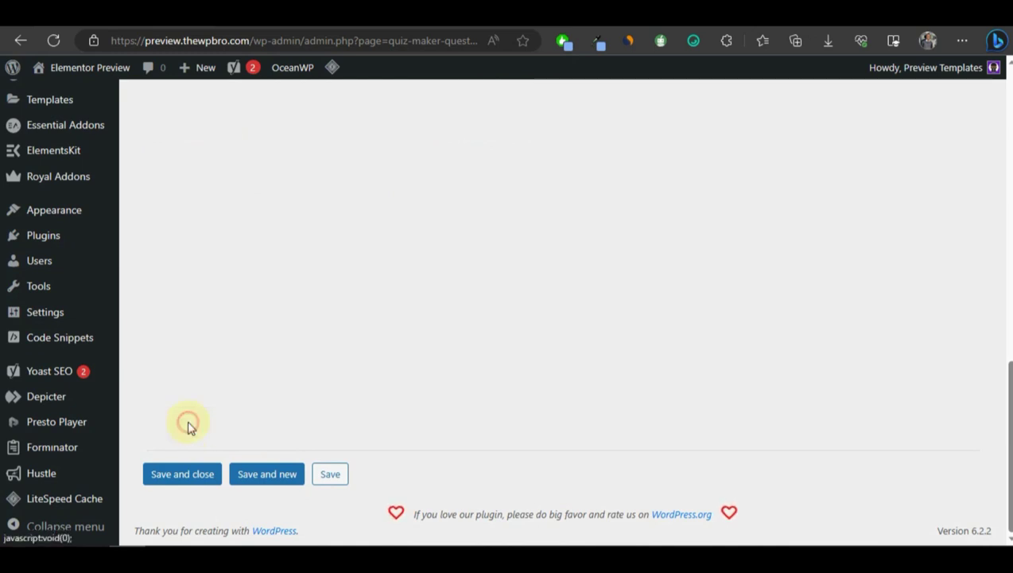
scroll(379, 210, down, 1)
scroll(380, 207, down, 1)
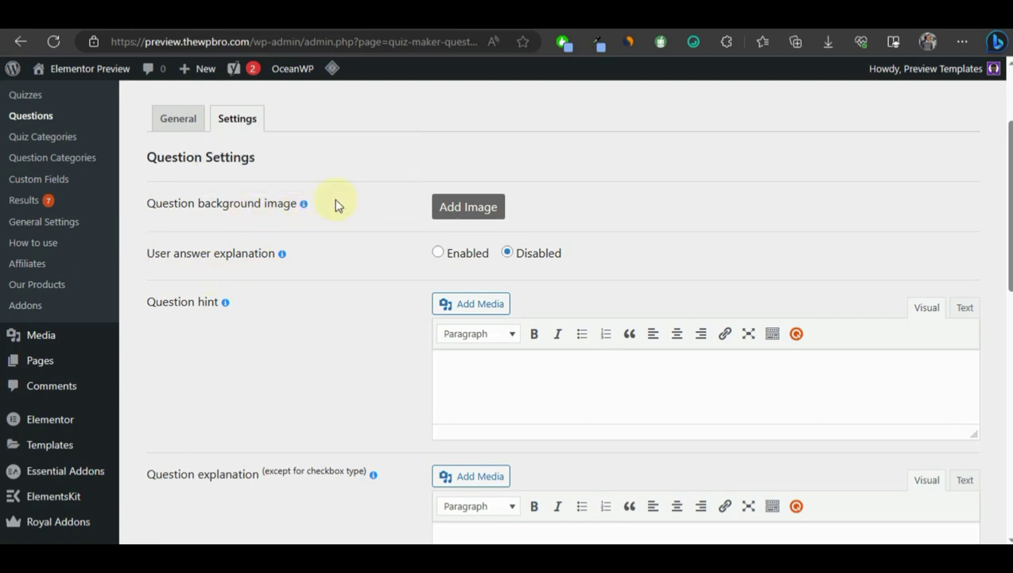
scroll(181, 165, down, 1)
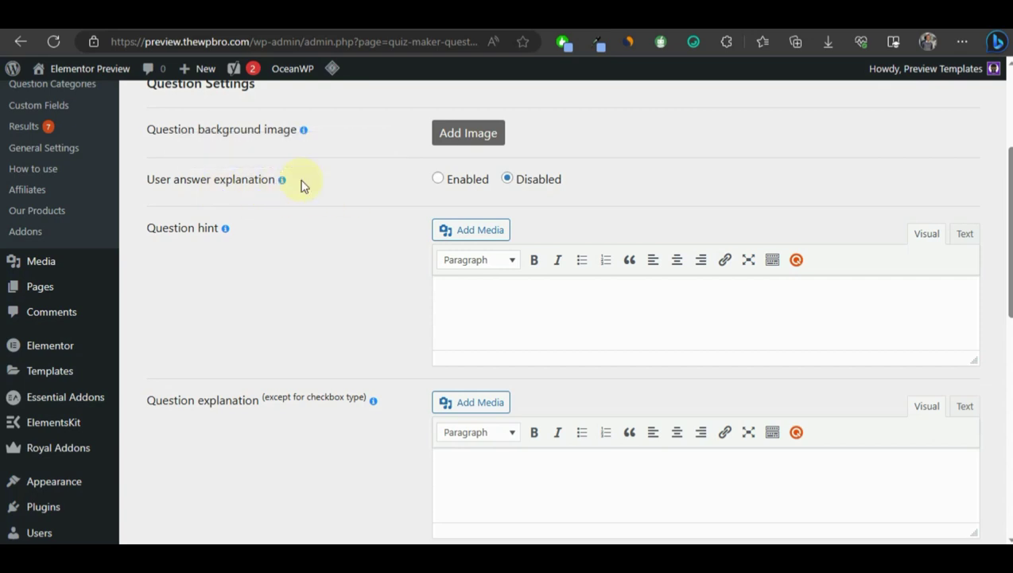
click(438, 180)
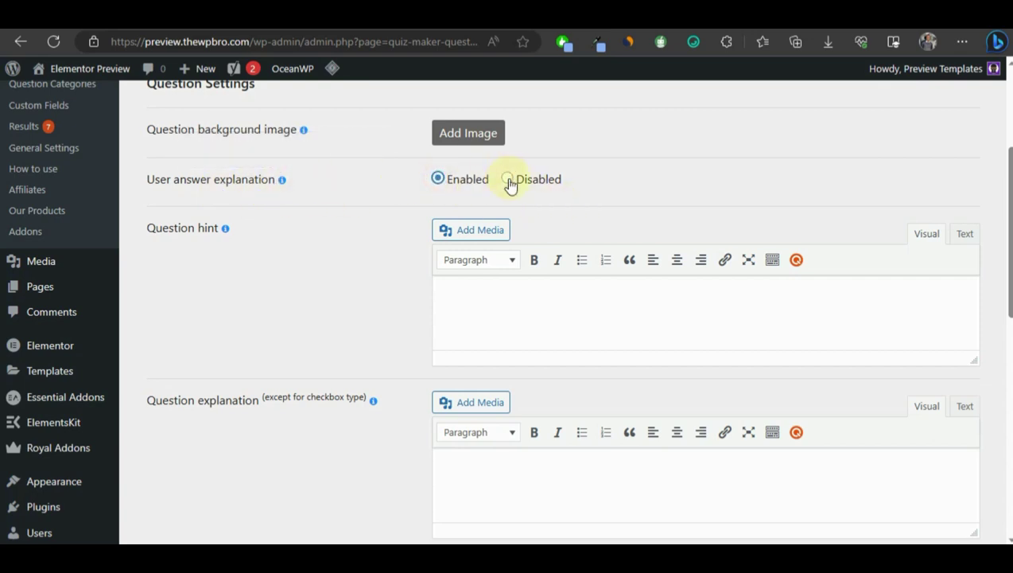
- Set the wrong-answer message to "Oops, you missed 5 points" and the right-answer message to "Wow, you got 5 points", and save and close the question
scroll(477, 223, down, 3)
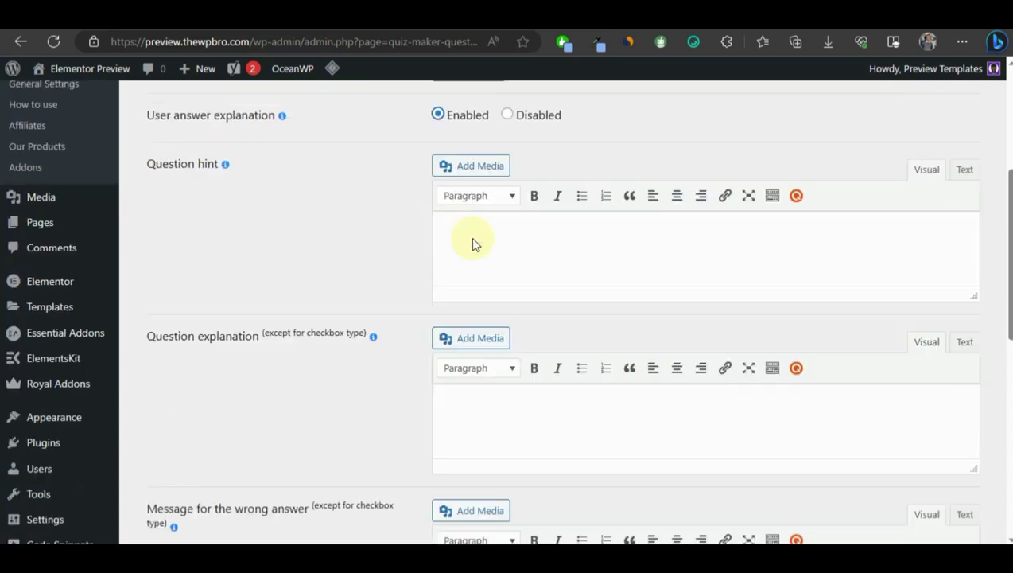
scroll(358, 203, up, 1)
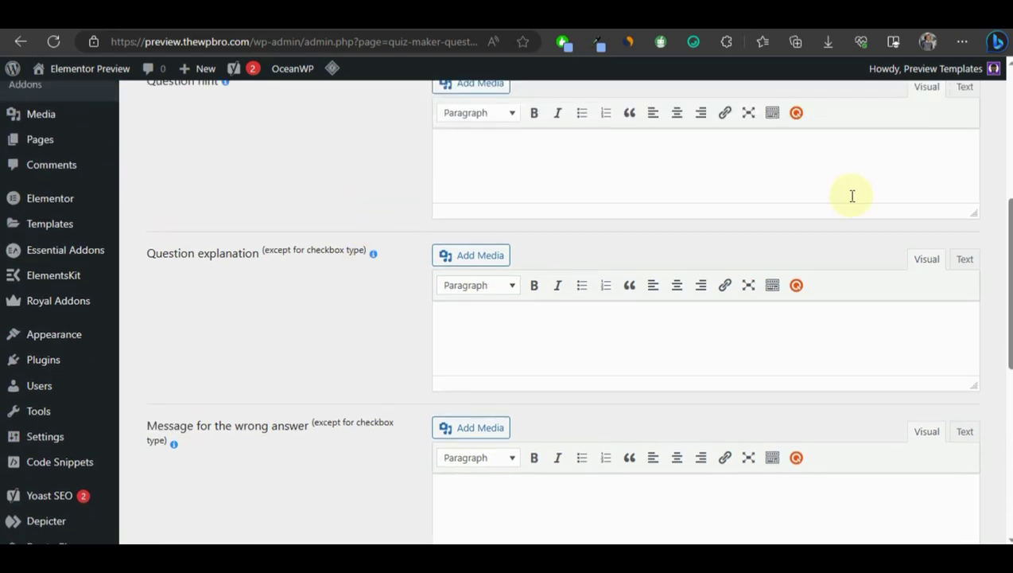
scroll(484, 355, down, 3)
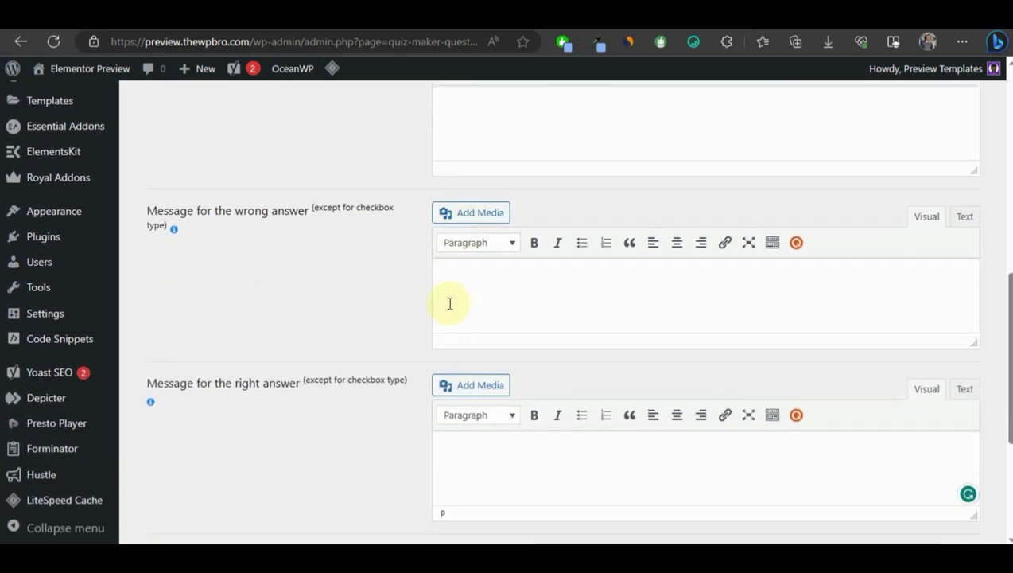
click(492, 266)
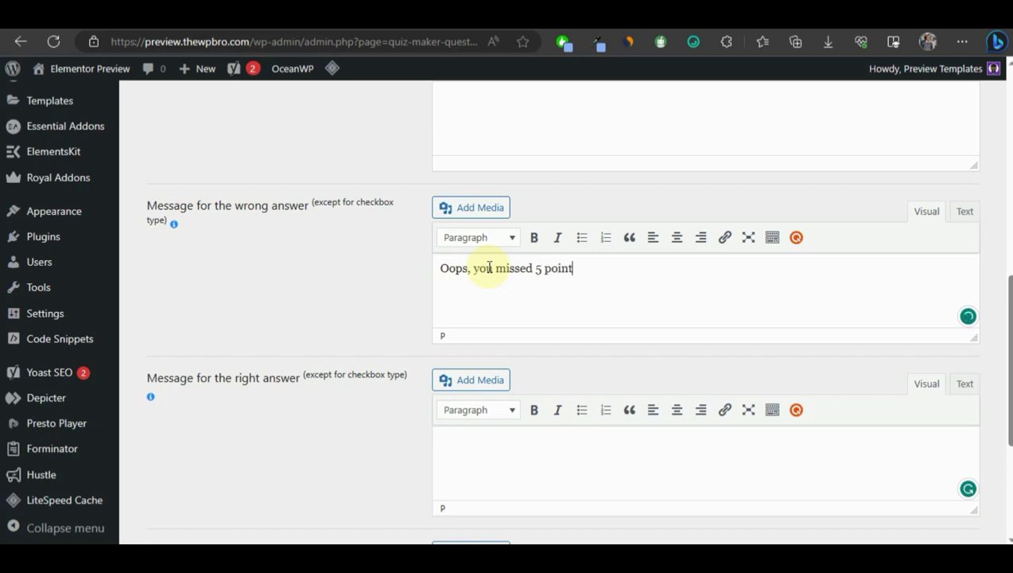
scroll(490, 267, down, 2)
click(478, 310)
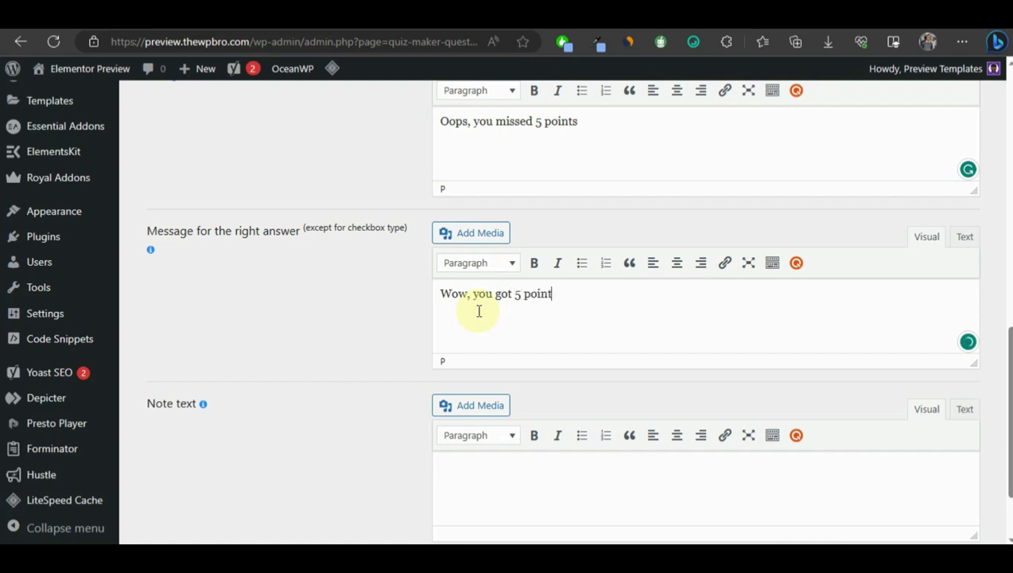
scroll(481, 310, down, 2)
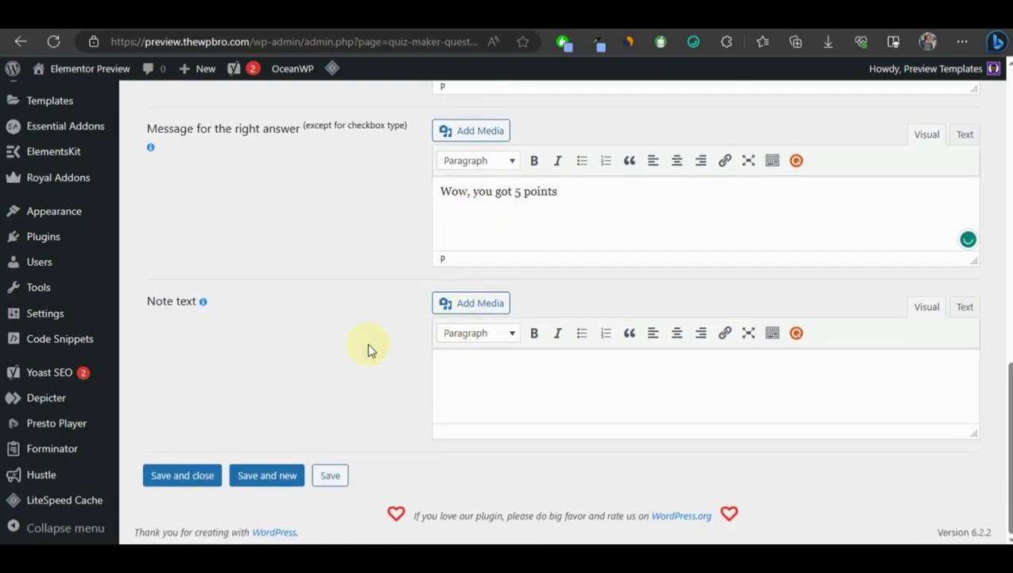
click(188, 477)
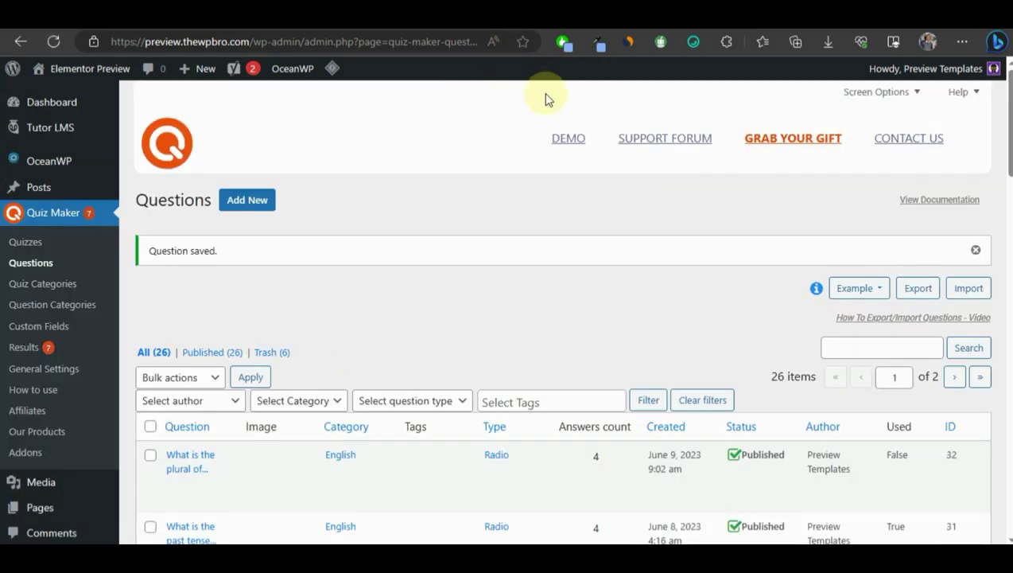
- Create a new quiz in Quiz Maker with the title "Scored Quiz"
click(46, 245)
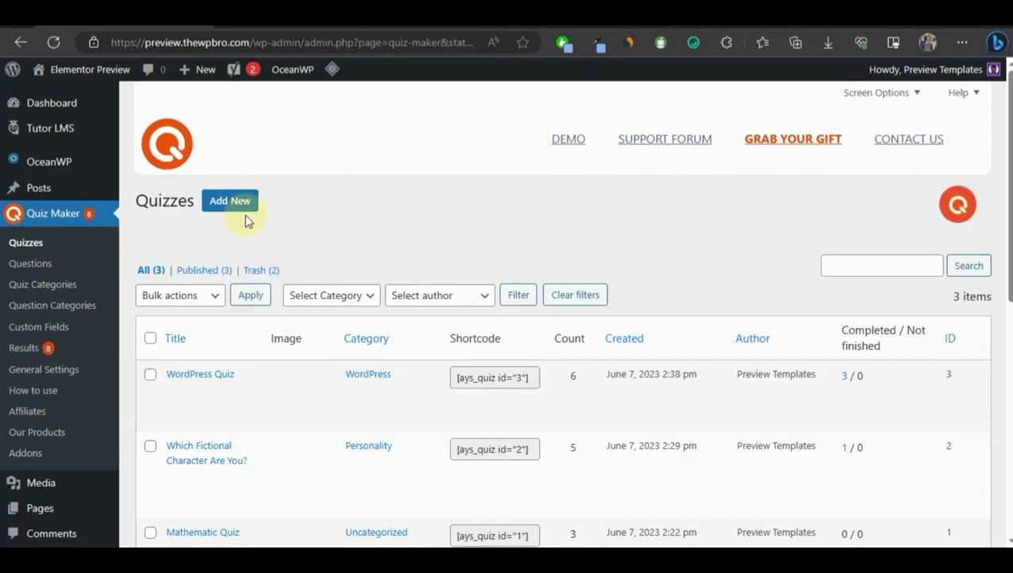
click(235, 203)
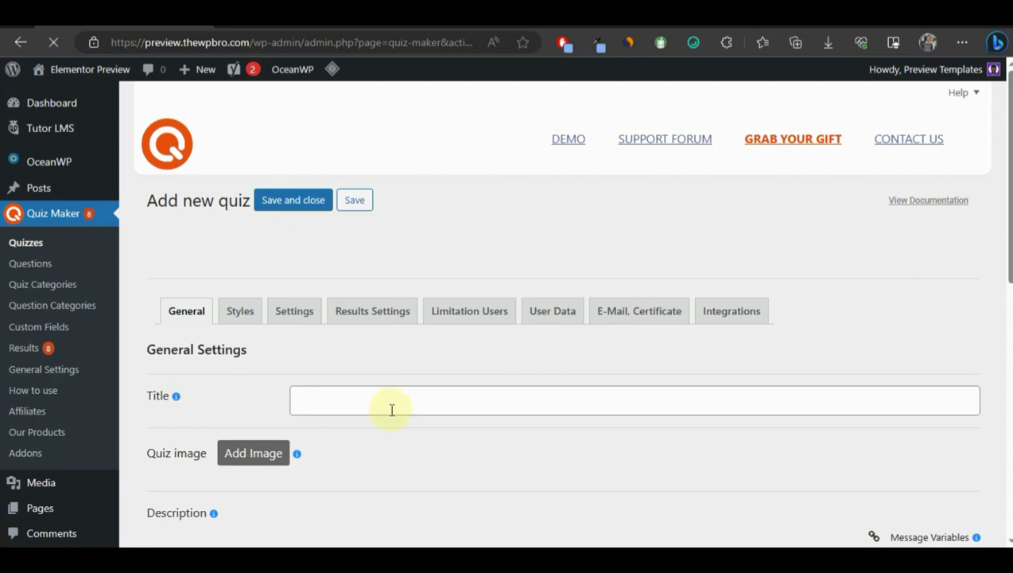
click(394, 409)
text(Scored Quiz)
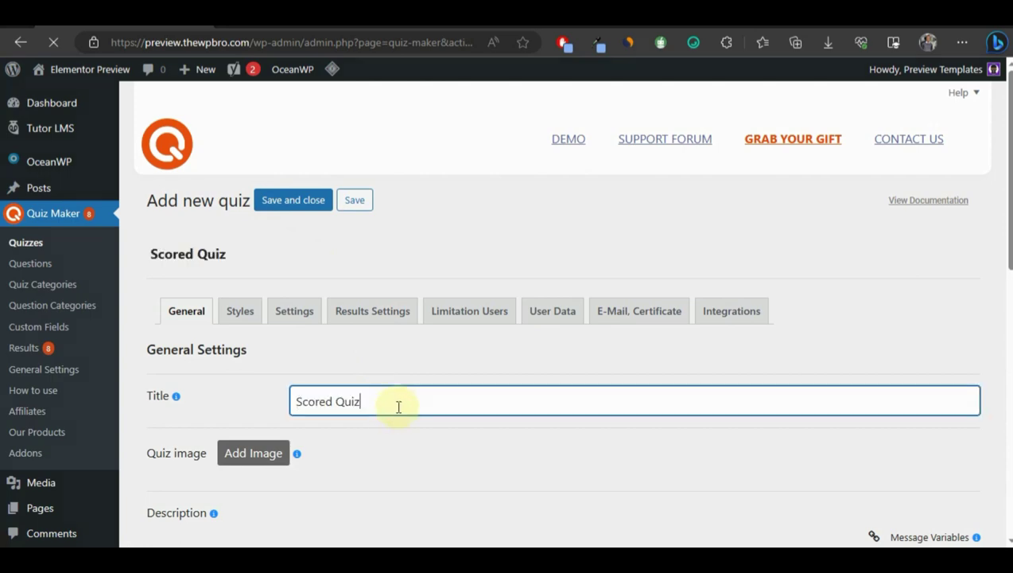
- Enable creating a post for the Scored Quiz in its general settings
scroll(398, 407, down, 3)
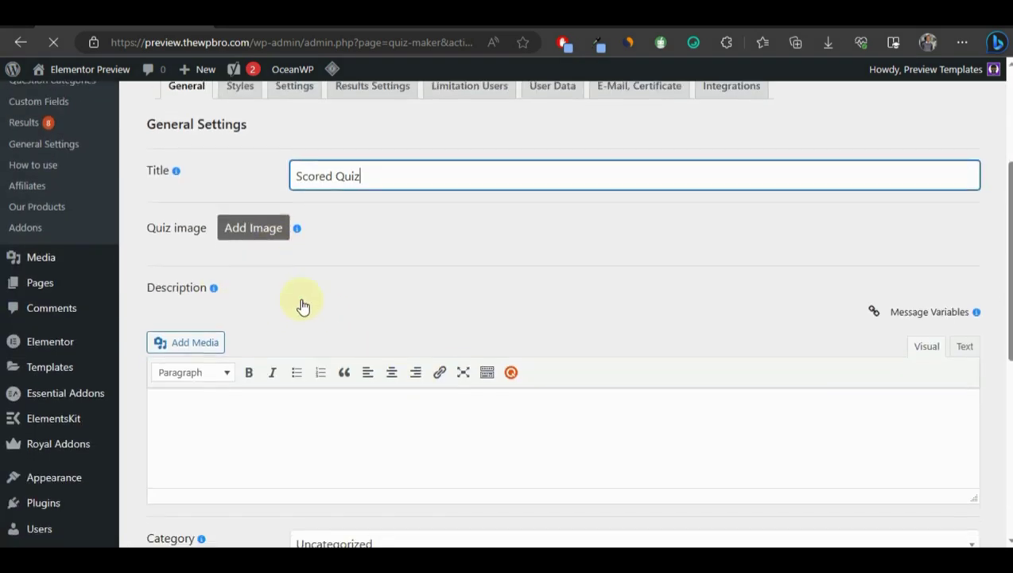
scroll(489, 322, down, 5)
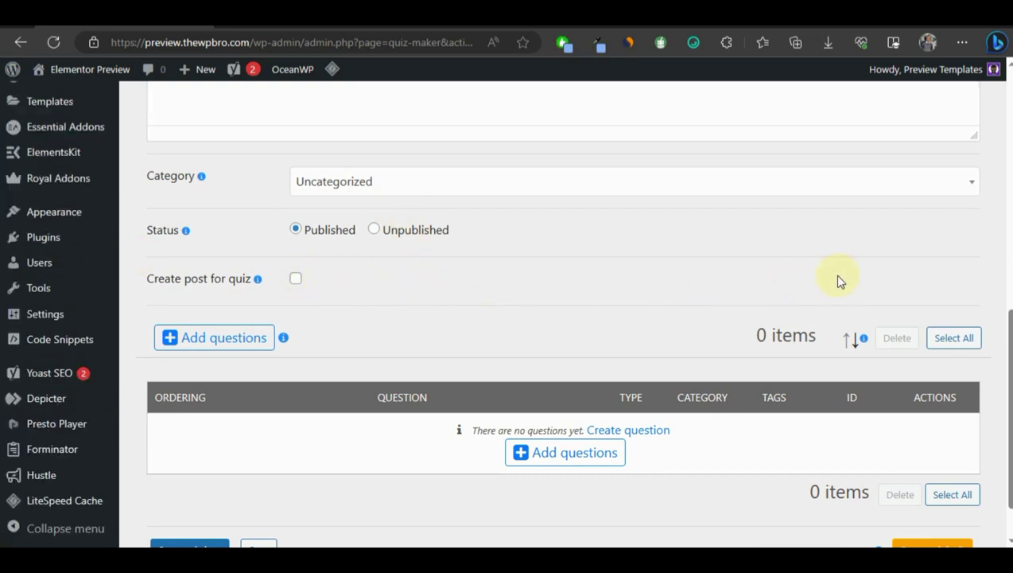
scroll(568, 262, up, 8)
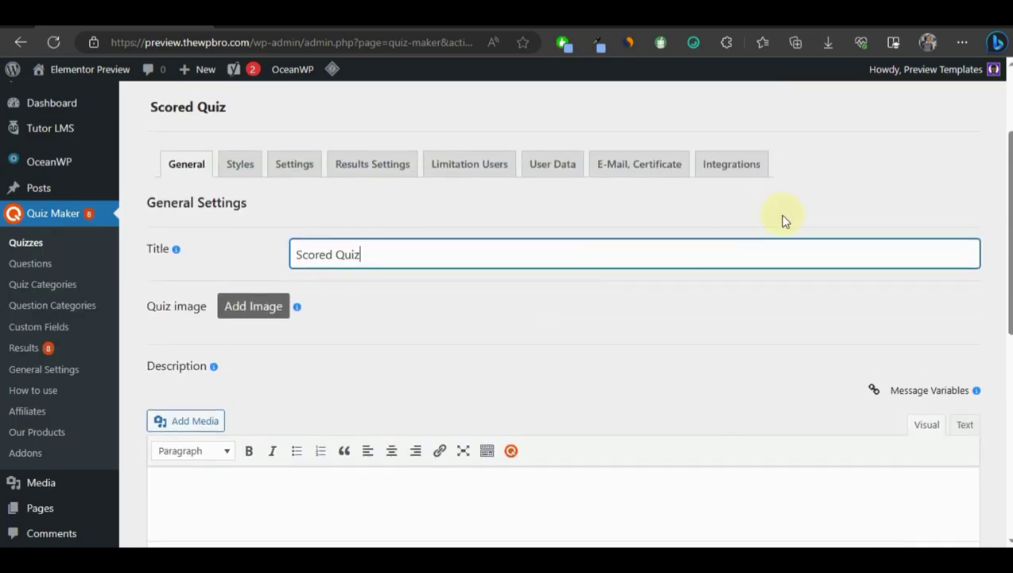
scroll(736, 225, down, 7)
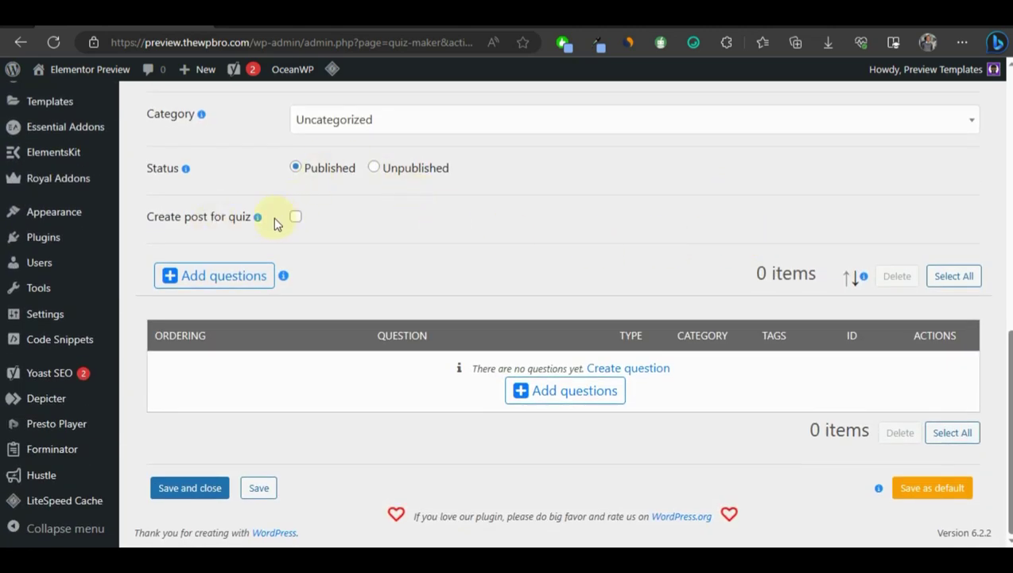
click(296, 217)
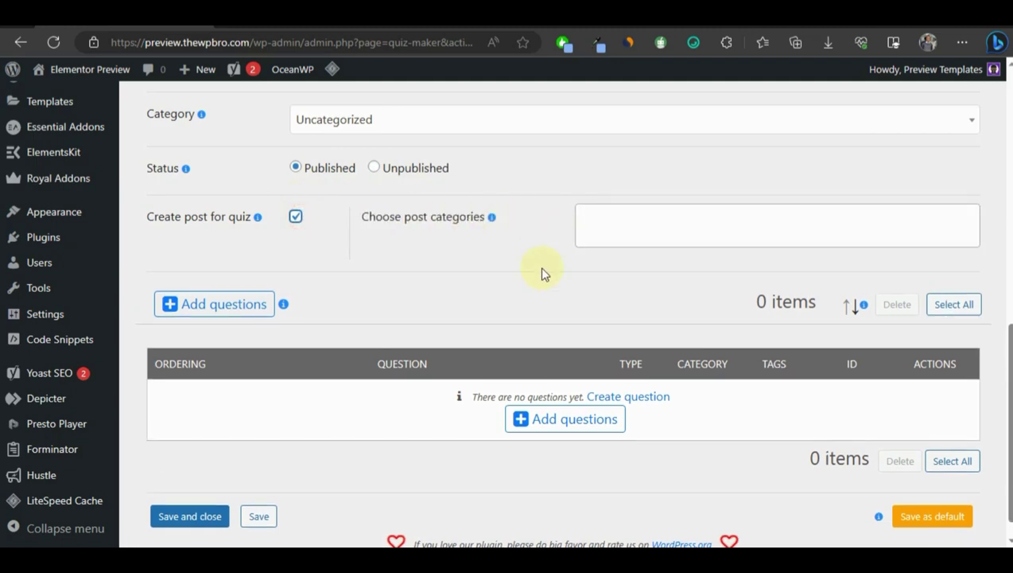
scroll(541, 273, down, 1)
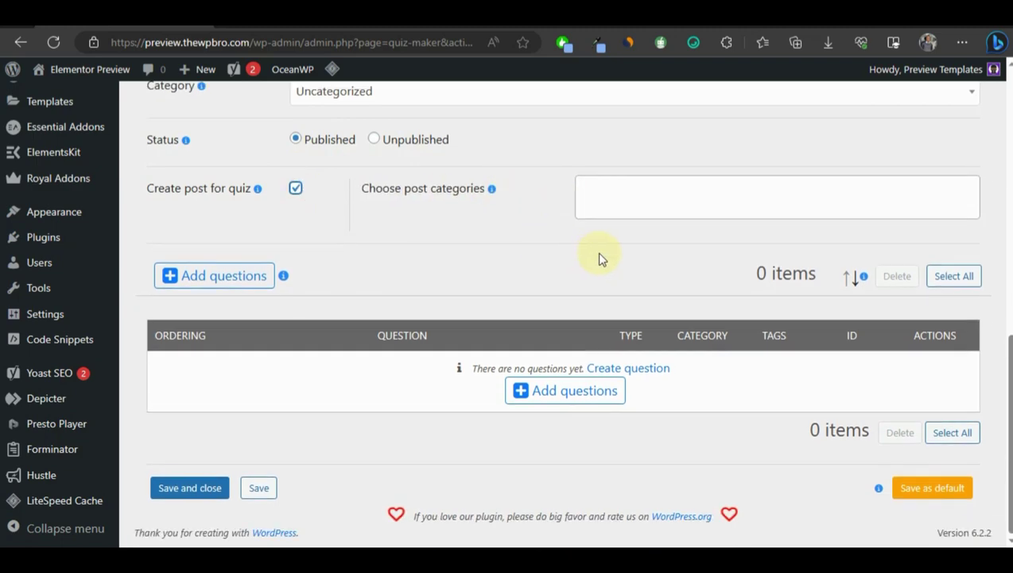
- Open the list of available questions to add to the quiz and show 10 entries per page
click(536, 403)
scroll(200, 241, down, 4)
scroll(164, 153, up, 2)
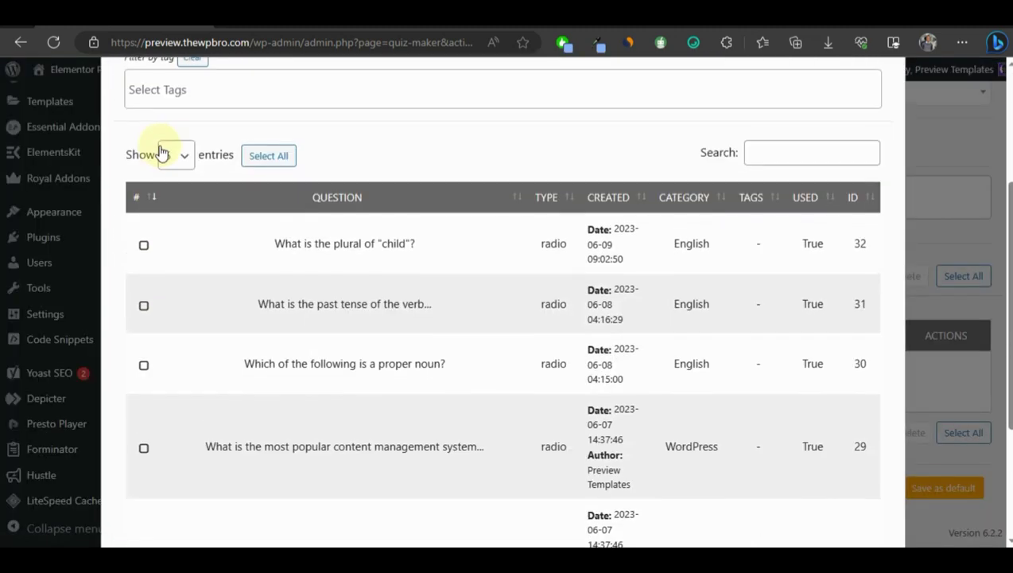
click(163, 153)
click(173, 199)
scroll(239, 271, down, 3)
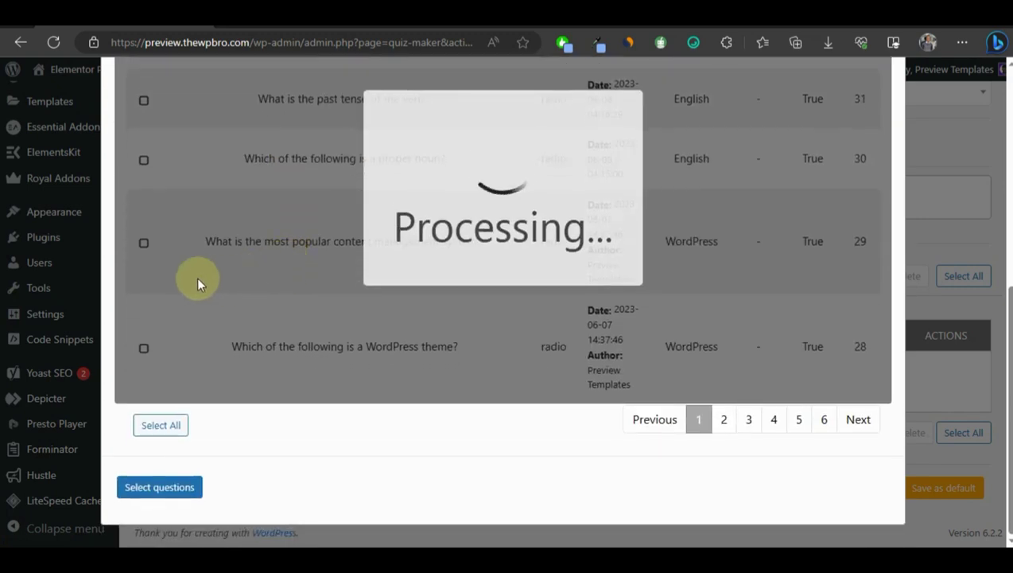
scroll(198, 279, up, 2)
- Select the six questions with IDs 32 down to 27, starting with 'What is the plural of "child"?', and add them to the quiz
click(144, 116)
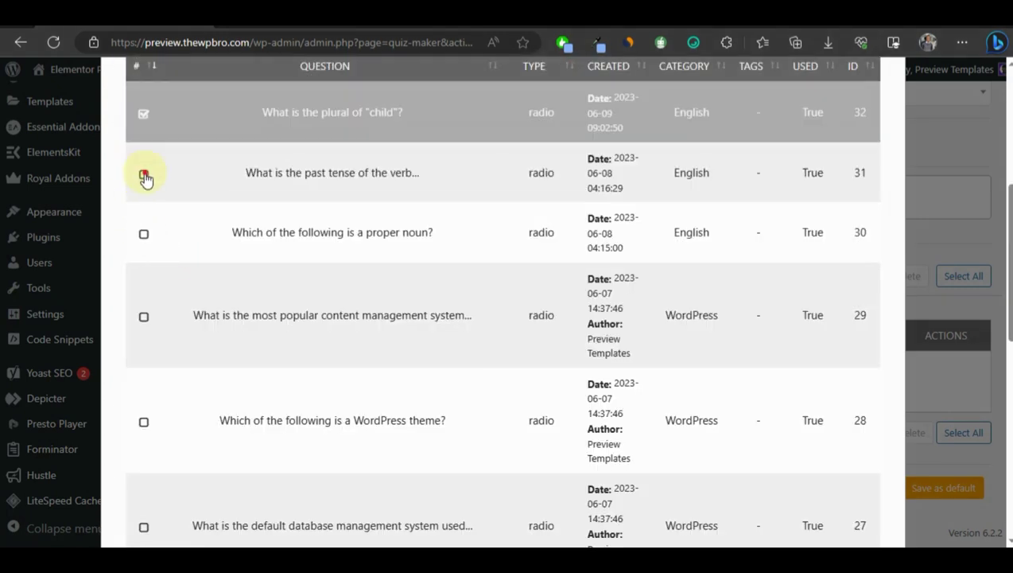
click(143, 173)
click(144, 233)
click(144, 319)
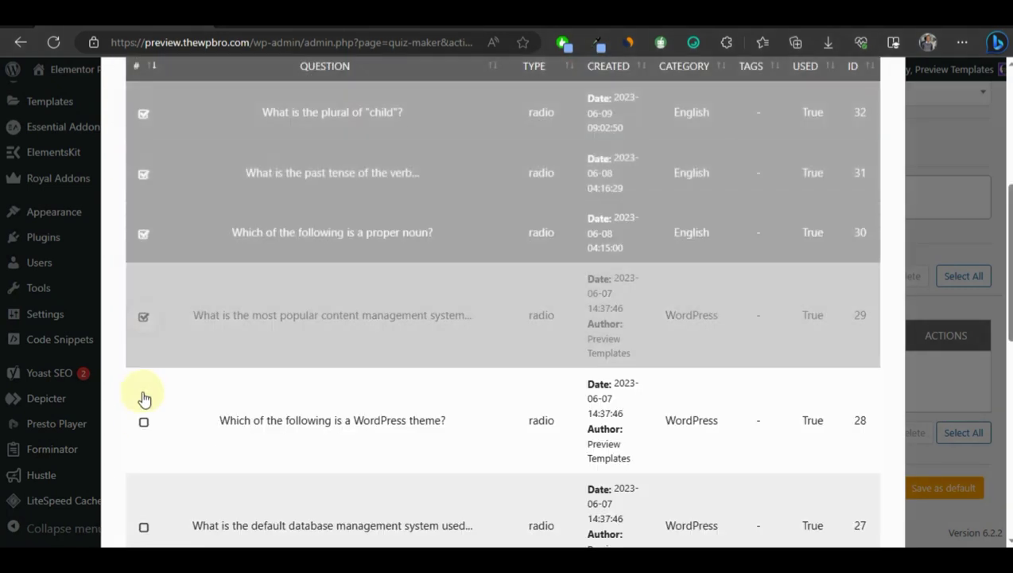
click(143, 422)
scroll(149, 382, down, 2)
click(145, 380)
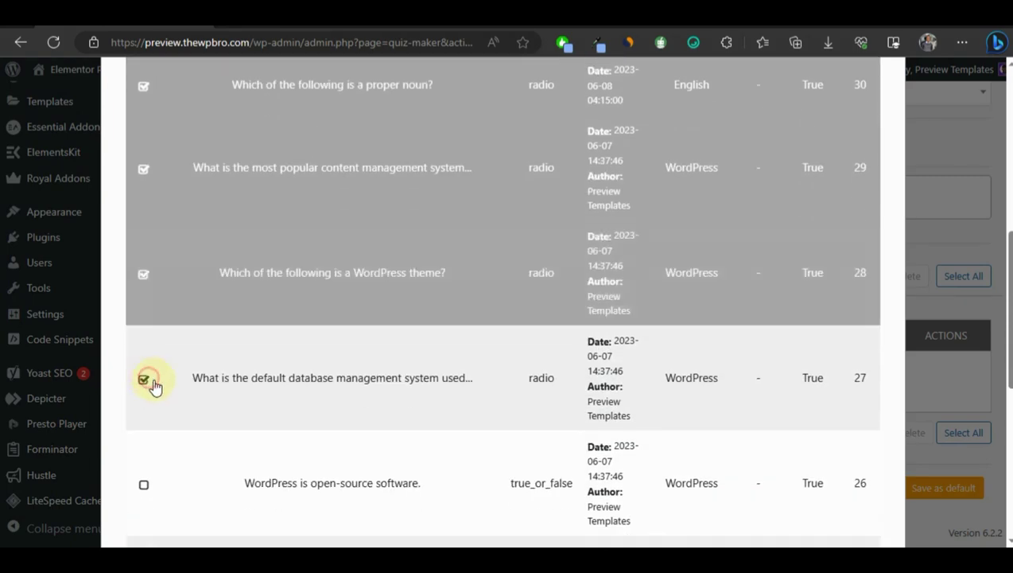
scroll(413, 334, down, 6)
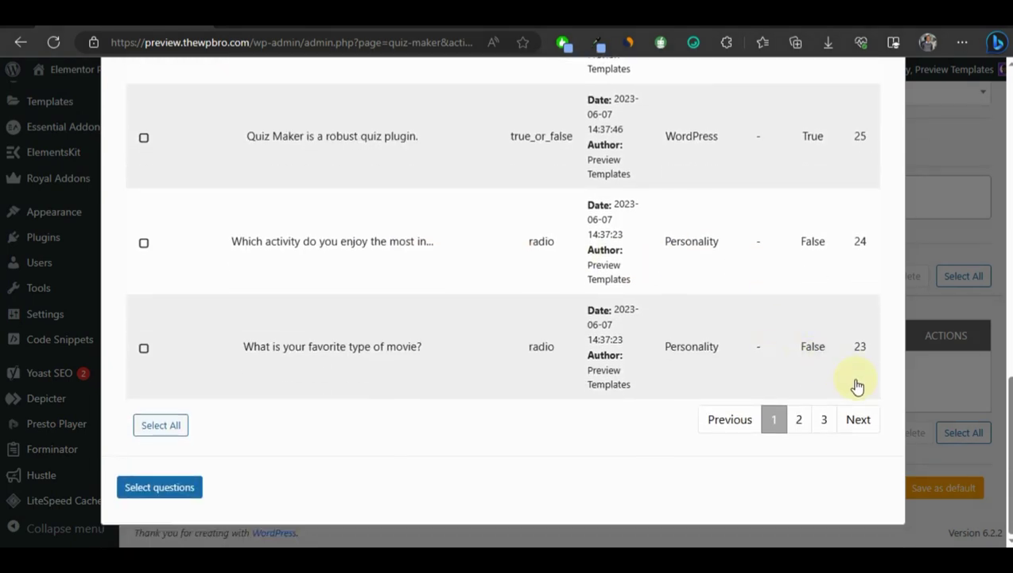
click(151, 486)
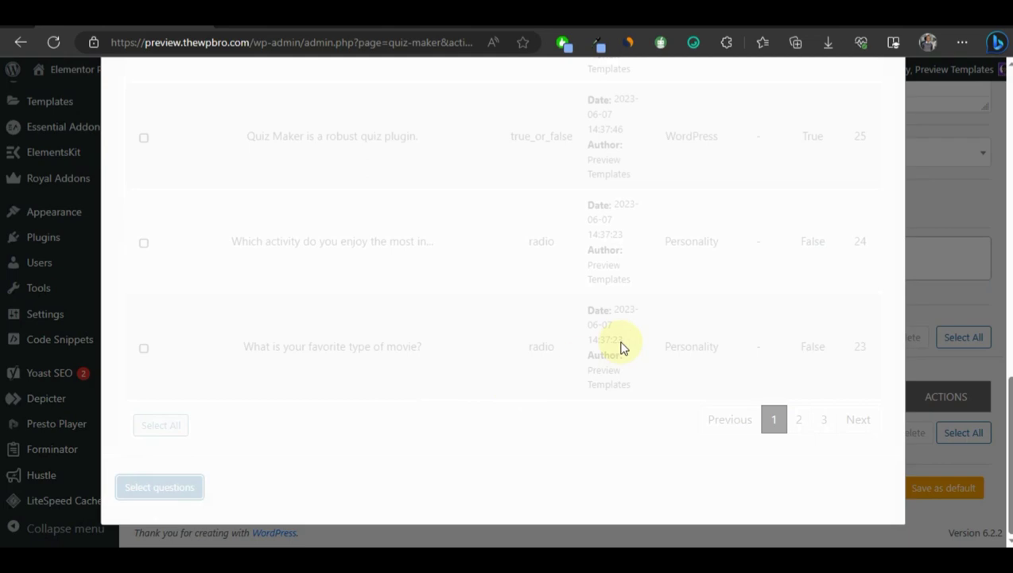
- Enable showing correct answers in the quiz settings and set the display duration of right/wrong answers to 2 seconds
scroll(541, 310, up, 10)
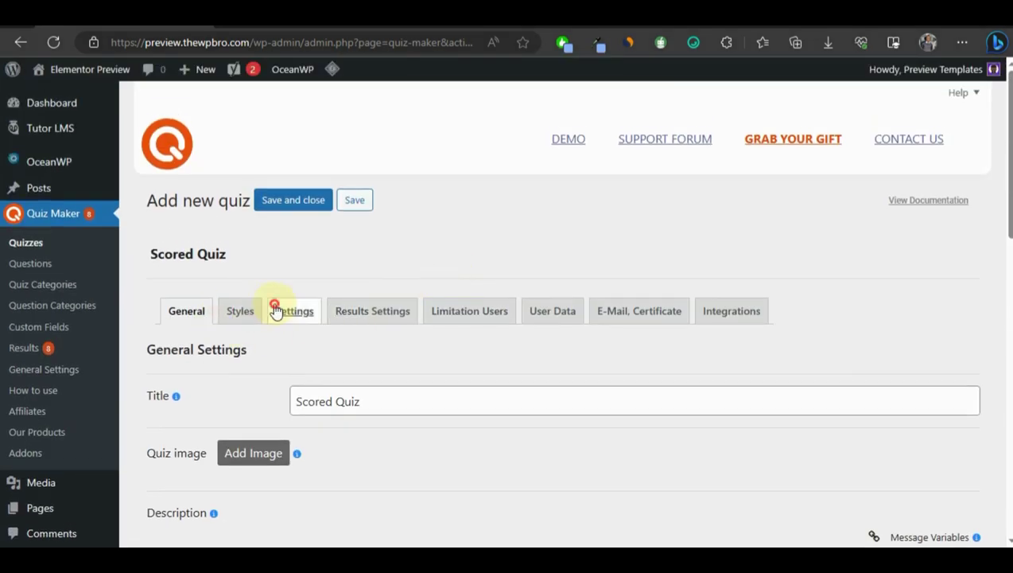
click(276, 310)
scroll(496, 291, down, 5)
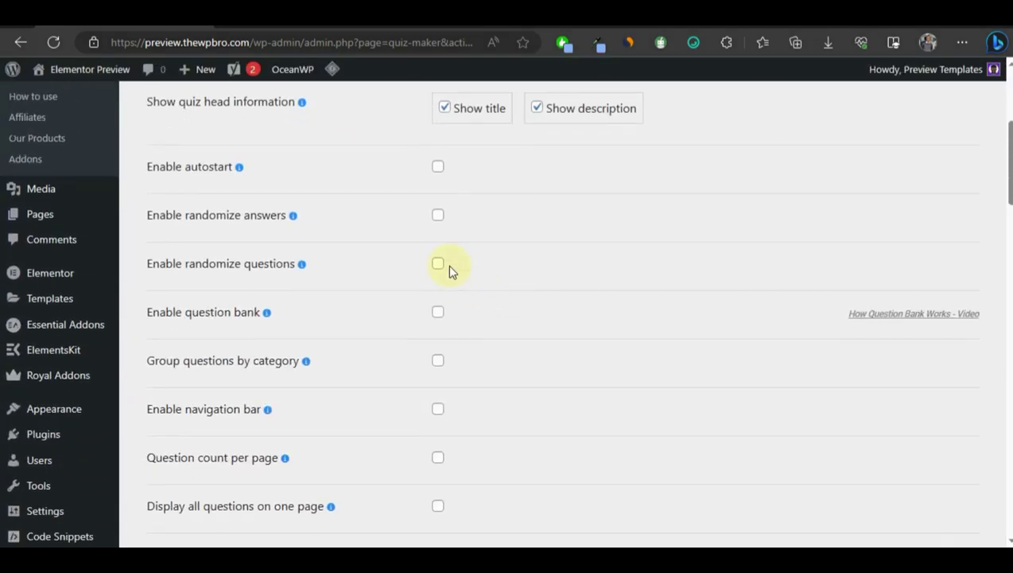
scroll(449, 270, up, 1)
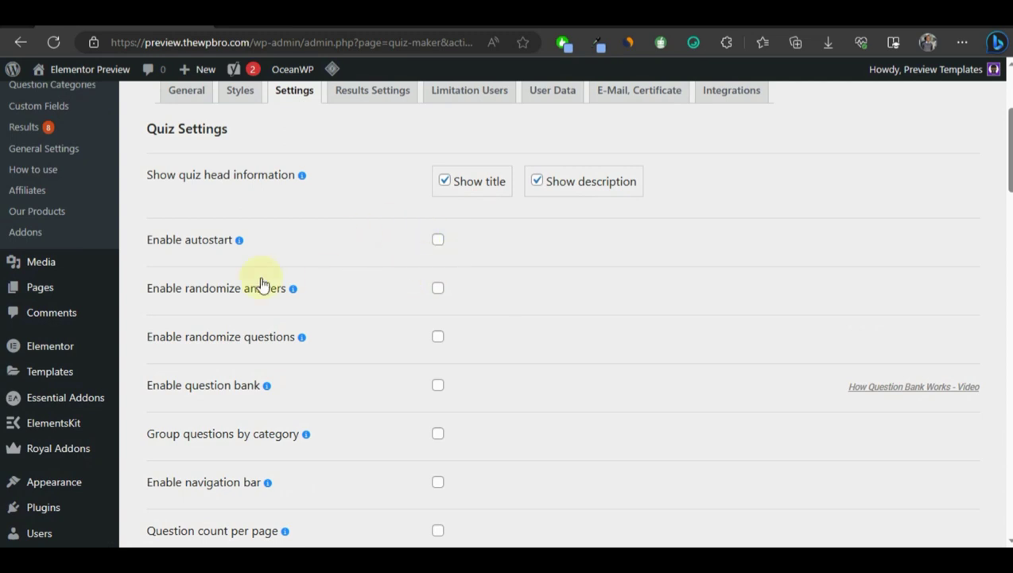
scroll(518, 227, down, 1)
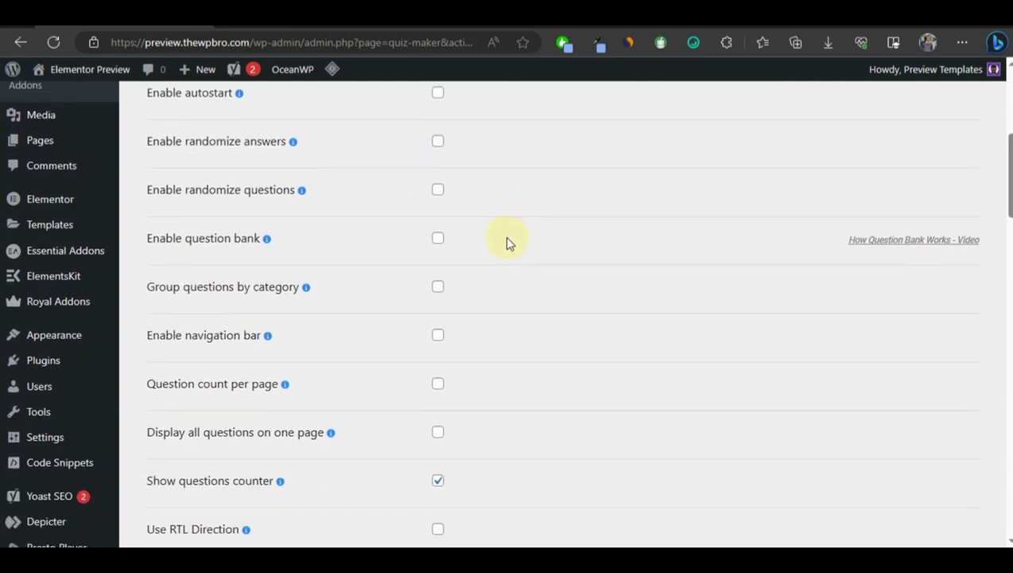
scroll(199, 352, down, 2)
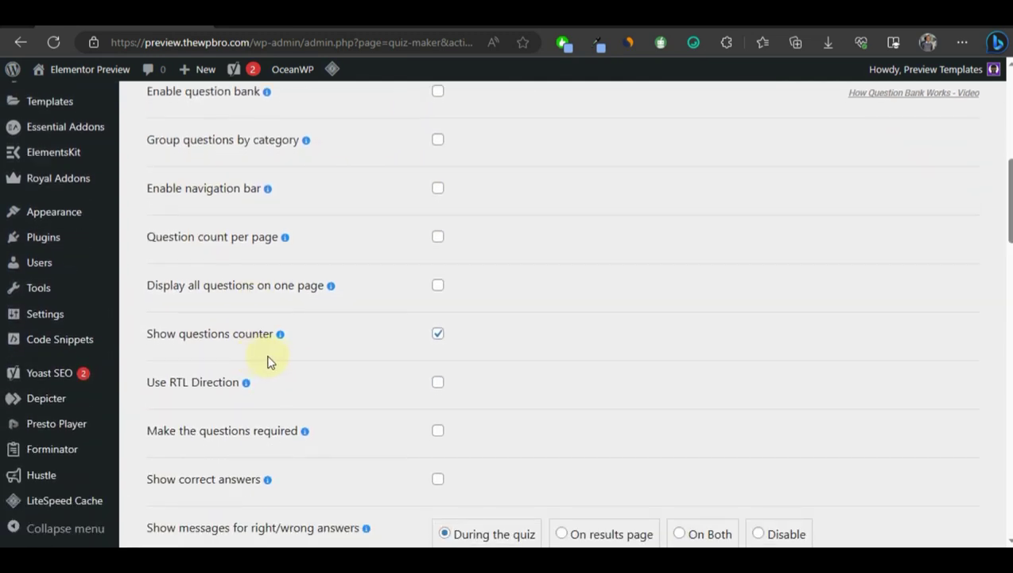
scroll(382, 380, down, 1)
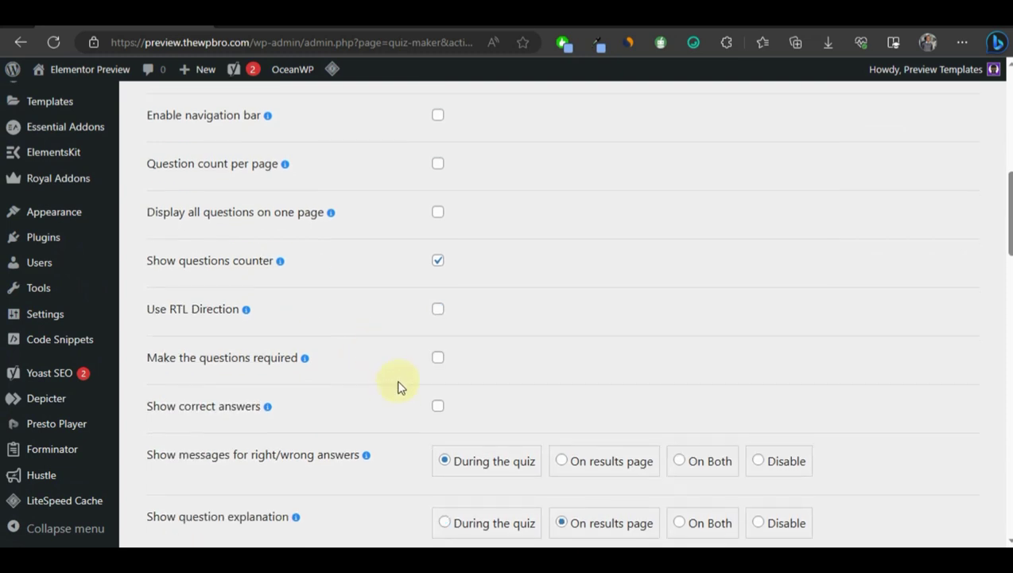
click(440, 407)
scroll(425, 344, down, 3)
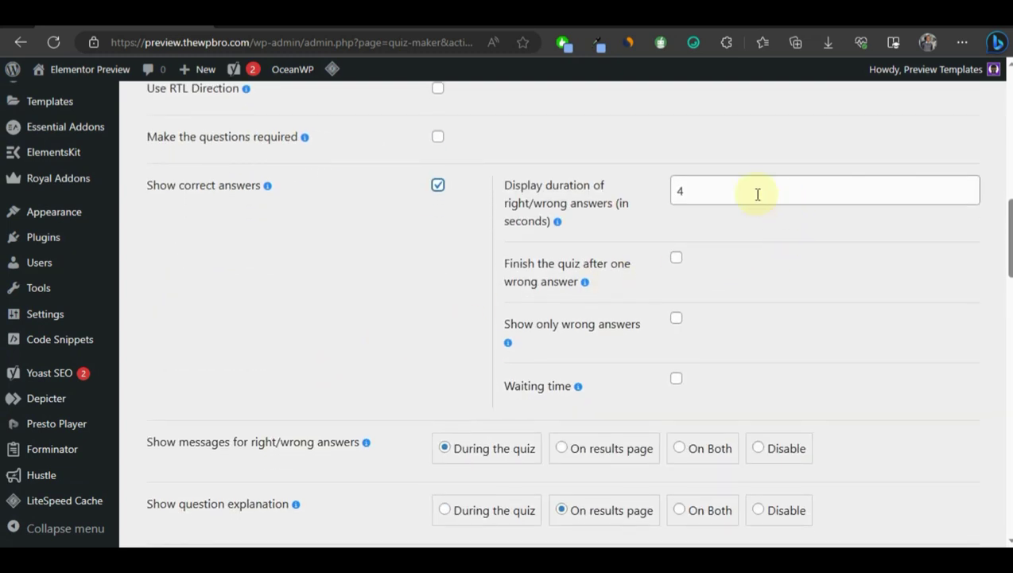
click(697, 193)
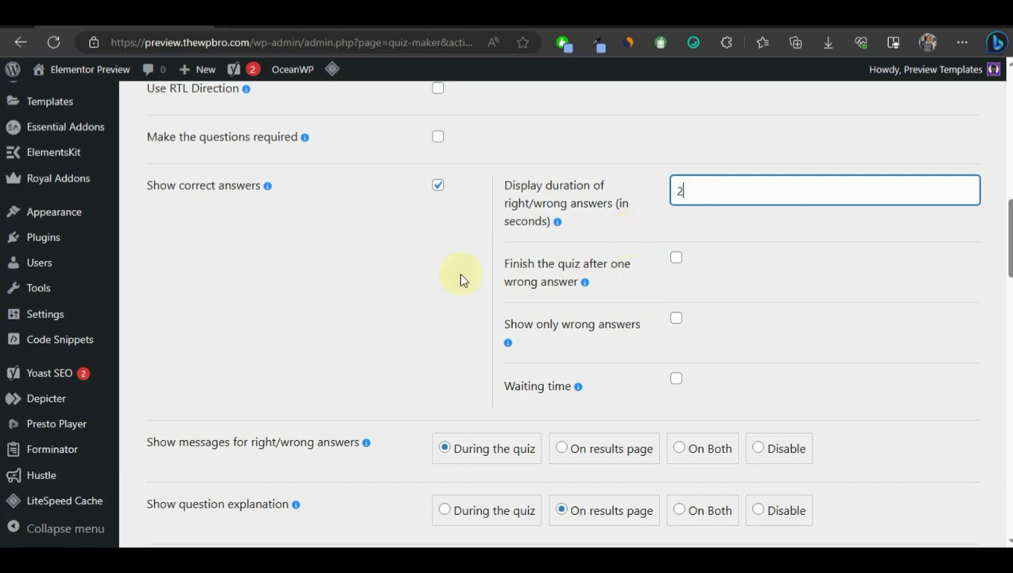
text(2)
click(324, 278)
- Enable showing the question category in the quiz settings
scroll(310, 294, down, 2)
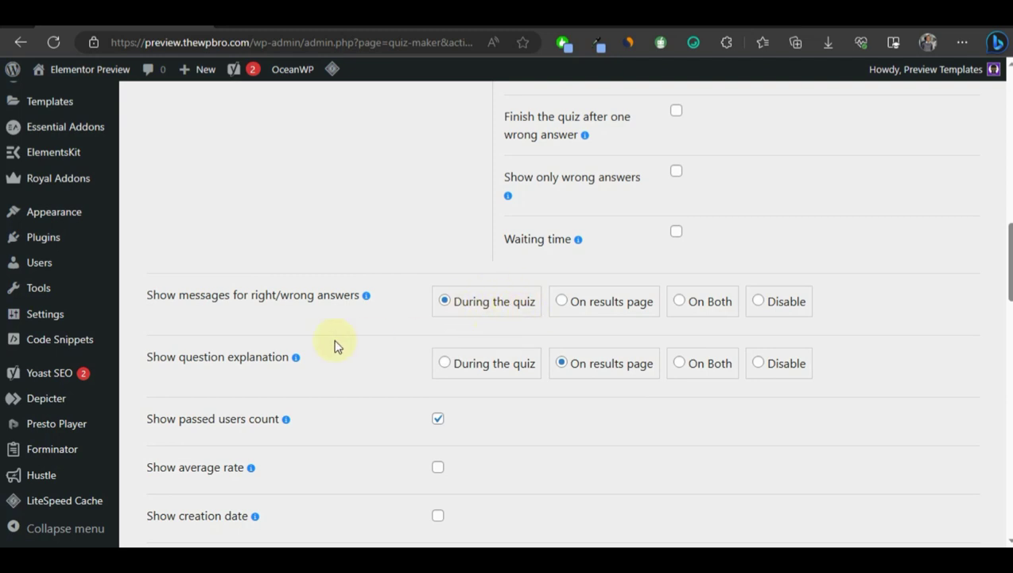
scroll(334, 346, down, 1)
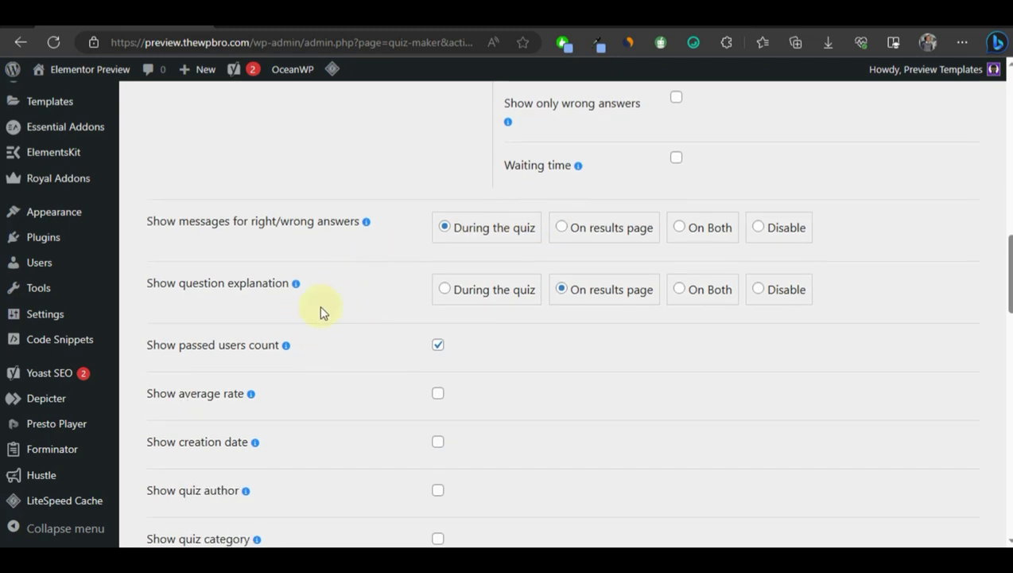
scroll(320, 311, down, 1)
scroll(284, 314, down, 2)
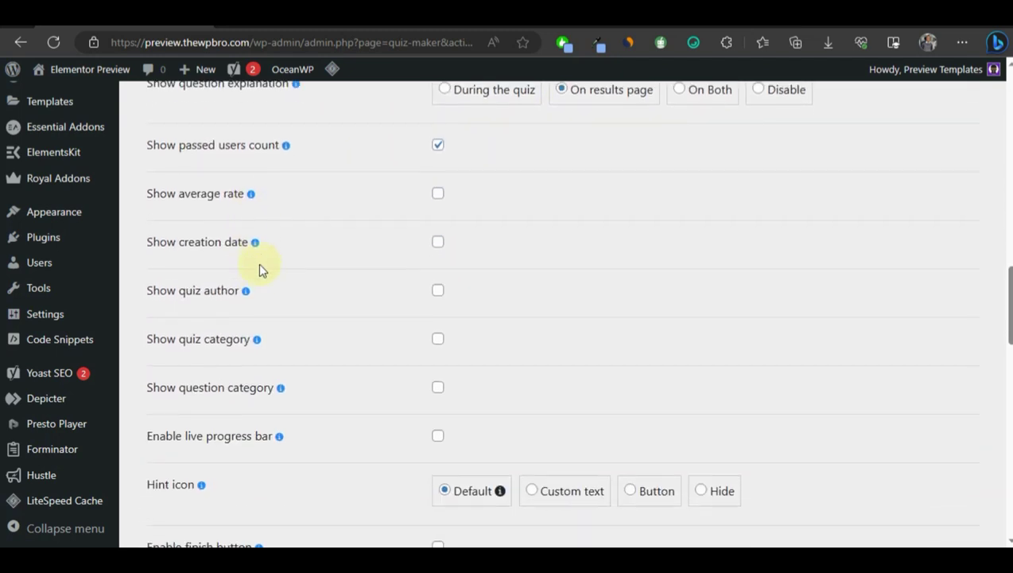
scroll(282, 241, down, 1)
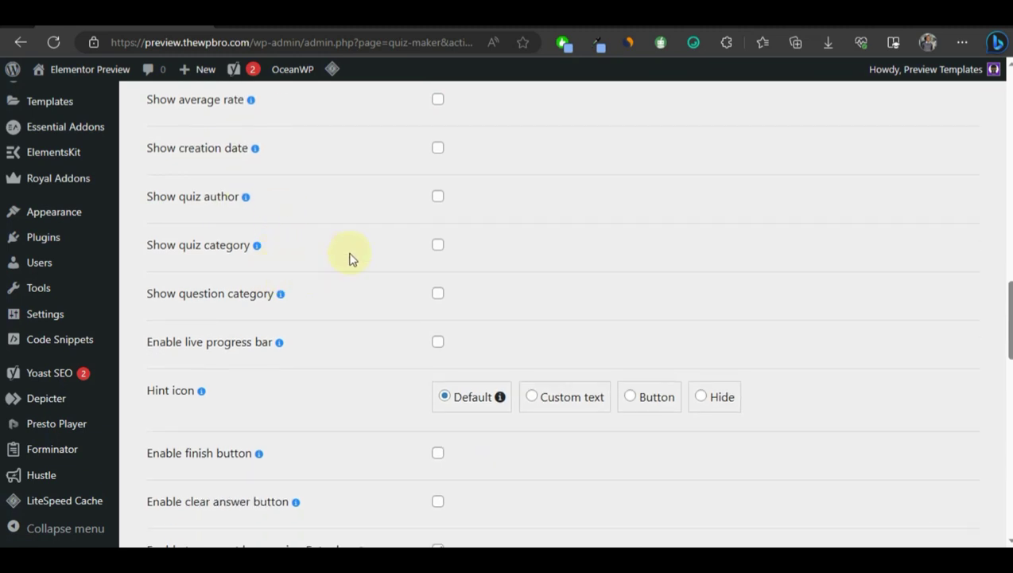
click(436, 295)
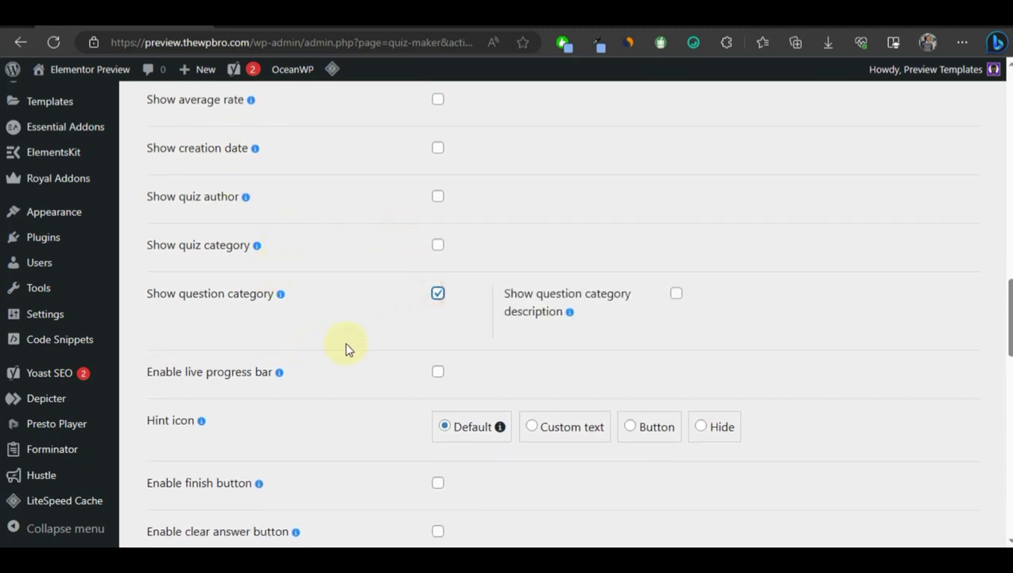
- Enable the live progress bar together with its percent view
scroll(346, 349, down, 1)
click(436, 299)
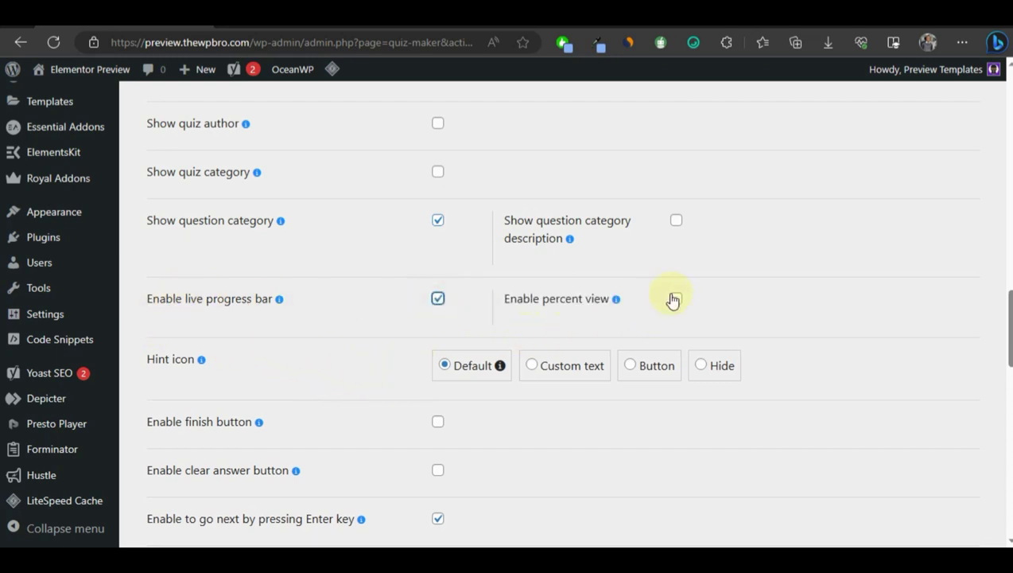
click(675, 299)
- Enable the quiz timer and set it to 120 seconds
scroll(372, 290, down, 1)
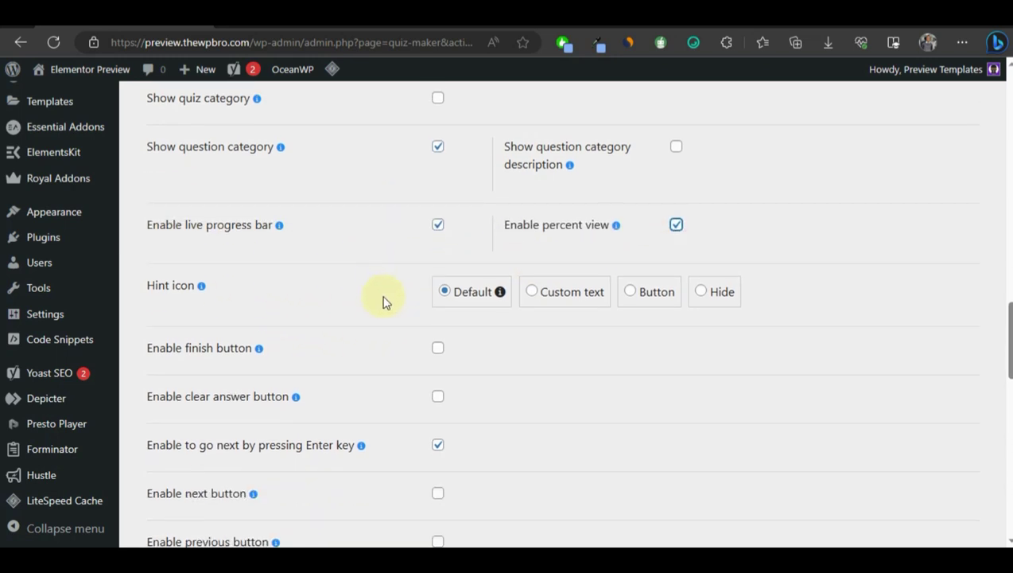
scroll(401, 312, down, 2)
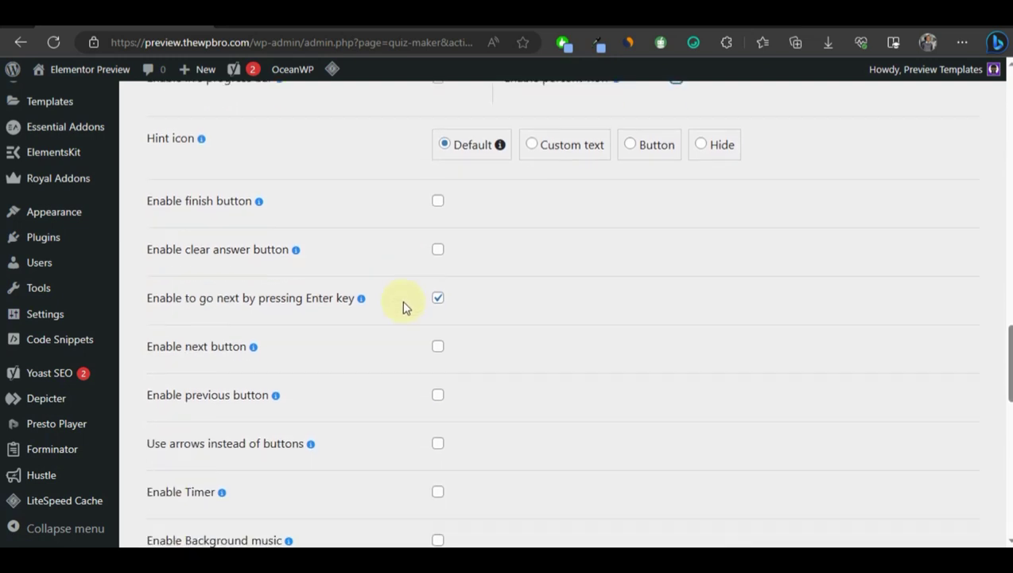
scroll(401, 310, down, 2)
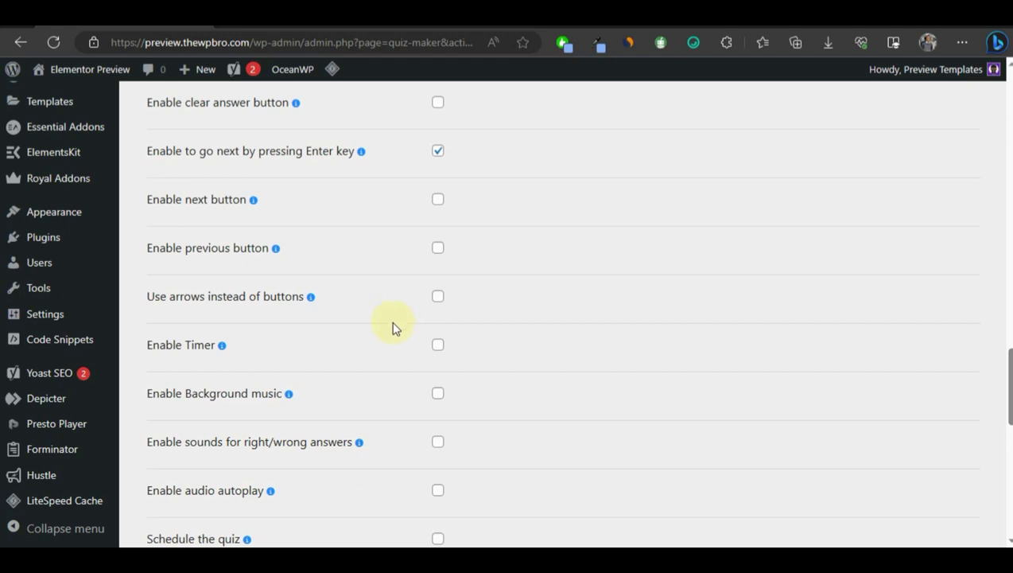
scroll(202, 288, down, 1)
click(438, 272)
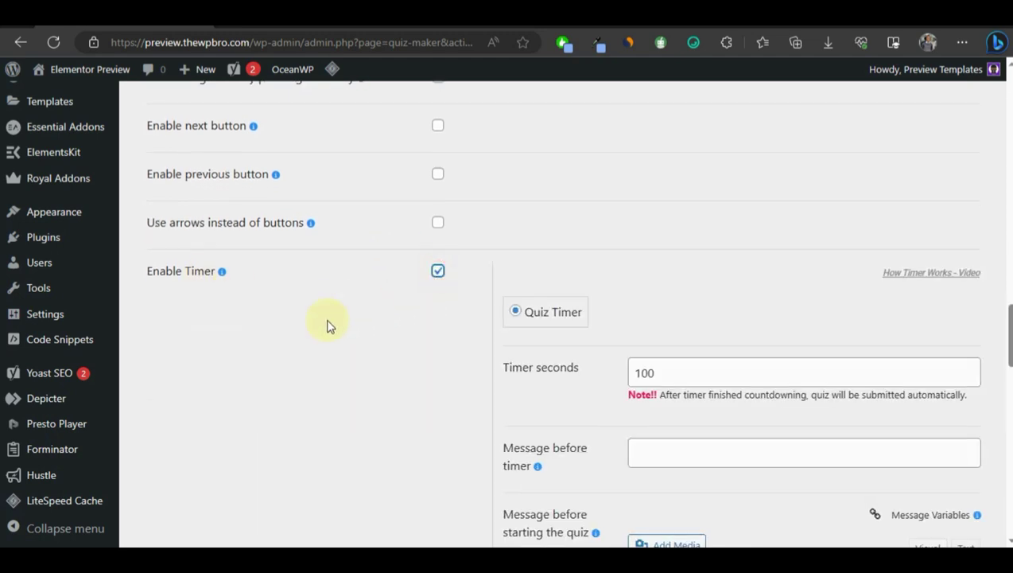
scroll(706, 203, down, 2)
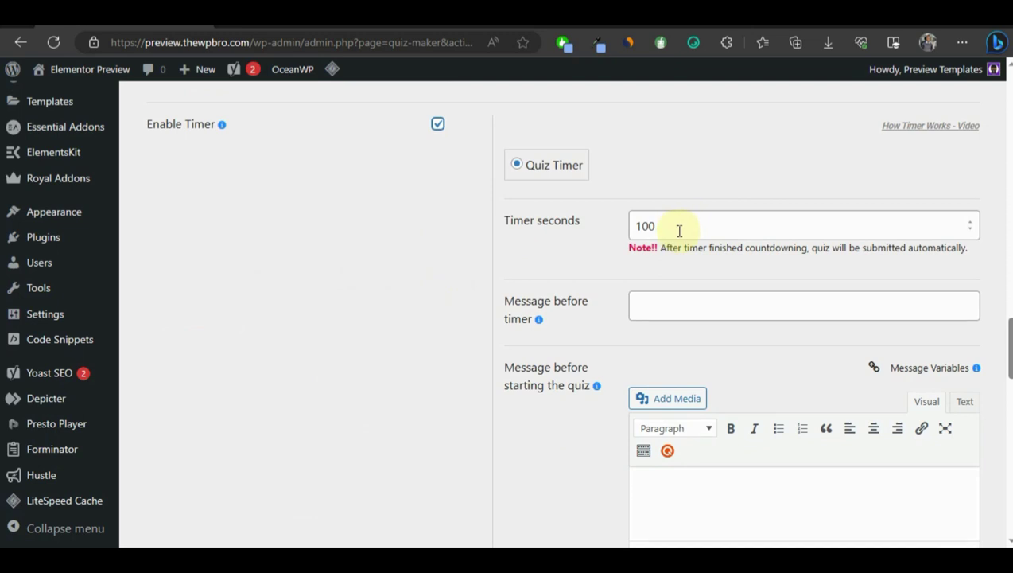
click(647, 225)
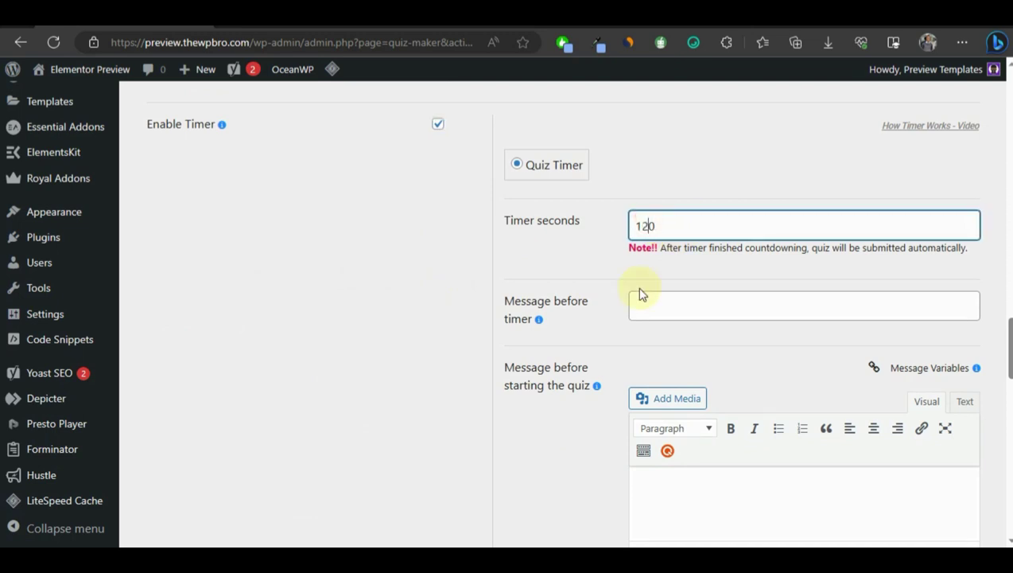
- Review the timer message options and the remaining quiz settings, including sounds, scheduling, numbering and keyboard navigation
scroll(362, 298, down, 5)
scroll(363, 295, up, 1)
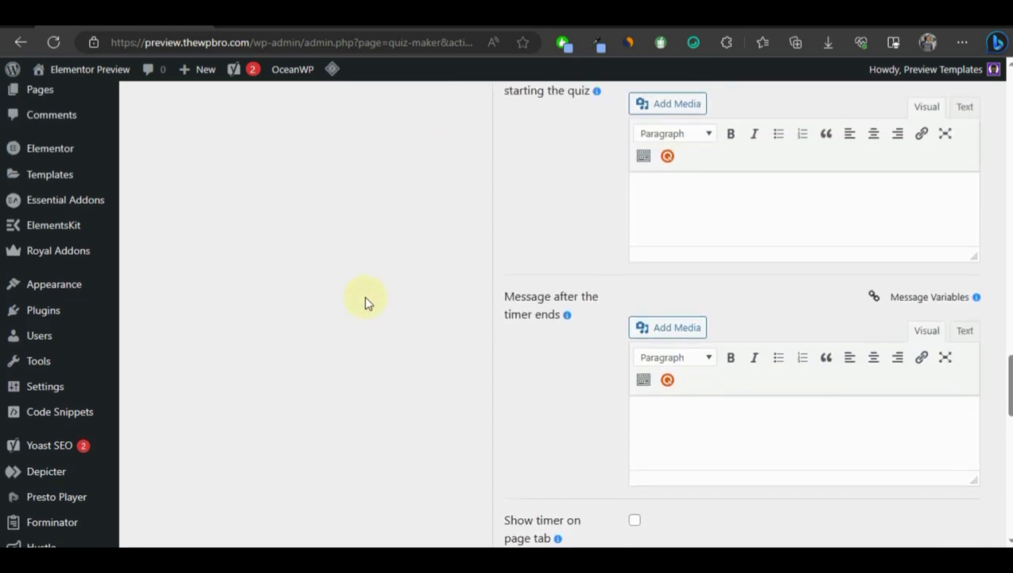
scroll(363, 296, down, 6)
scroll(701, 262, up, 6)
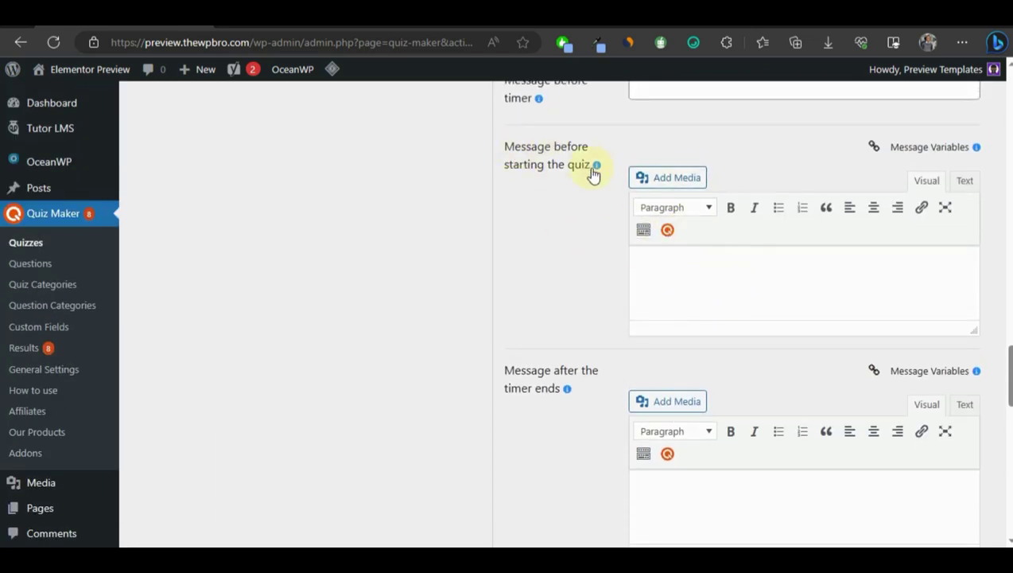
scroll(674, 413, down, 3)
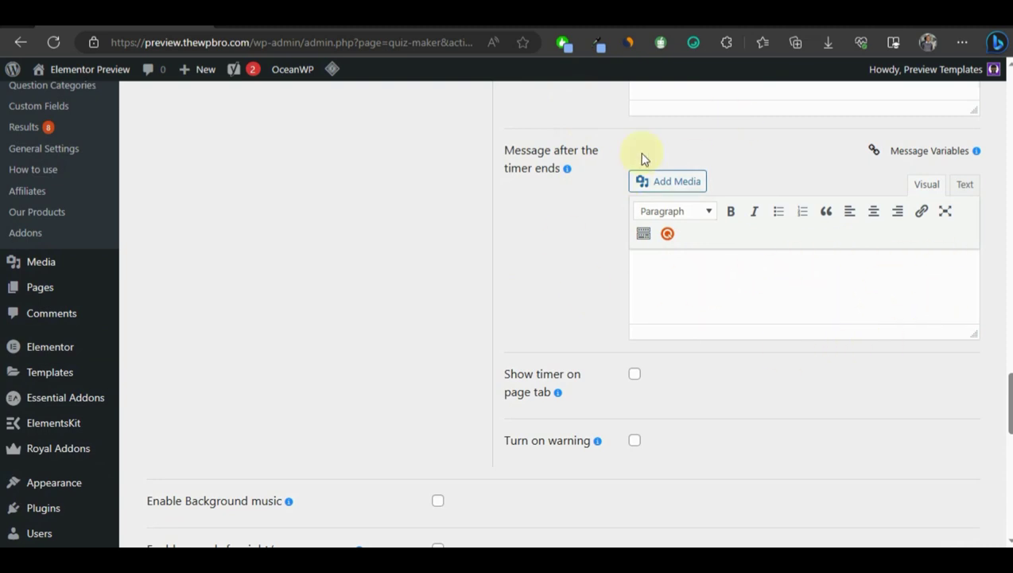
scroll(484, 322, down, 4)
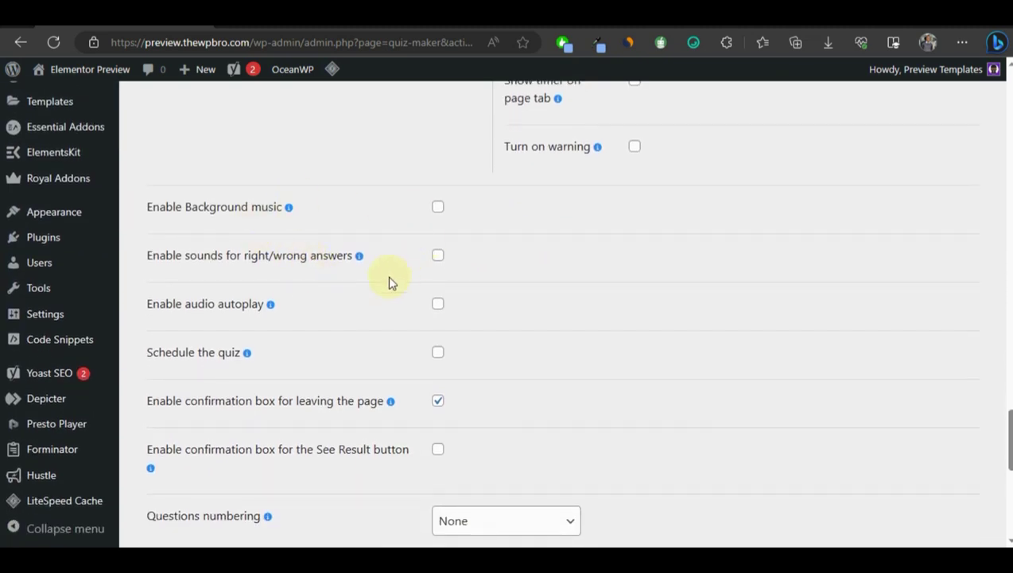
scroll(355, 219, down, 4)
scroll(346, 245, up, 2)
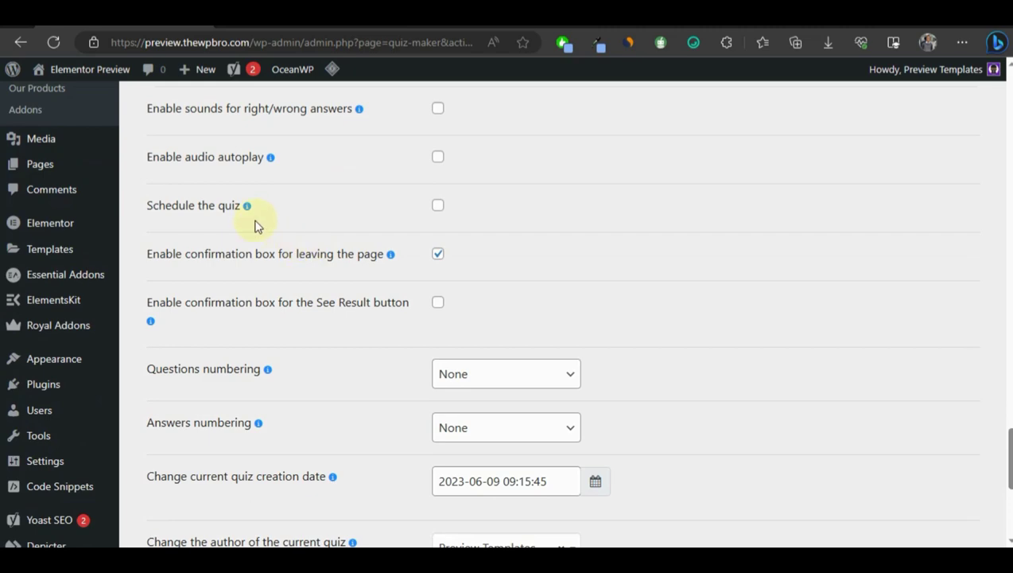
scroll(254, 226, down, 4)
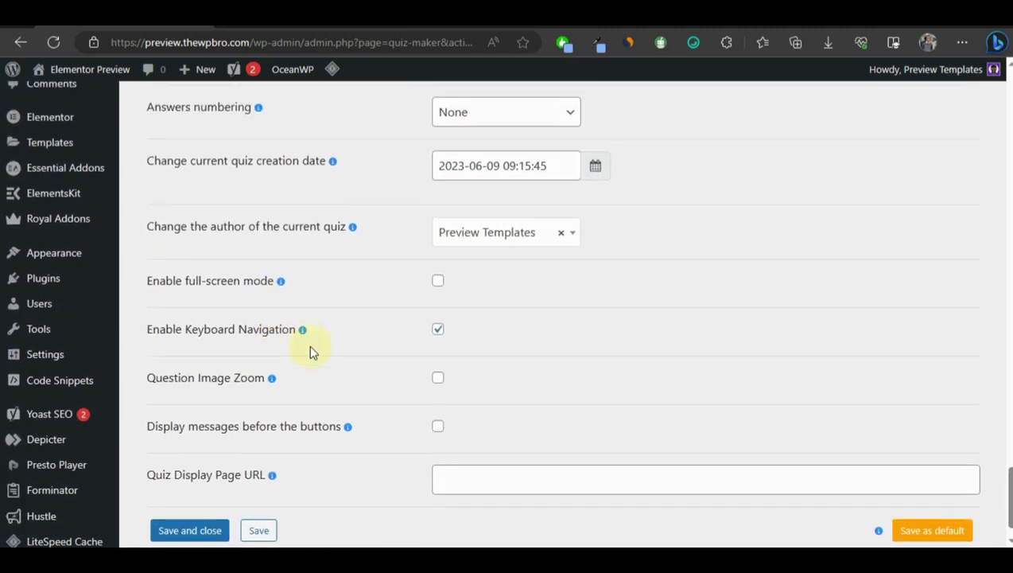
- Enable the progress bar in the quiz's results settings
scroll(310, 351, up, 10)
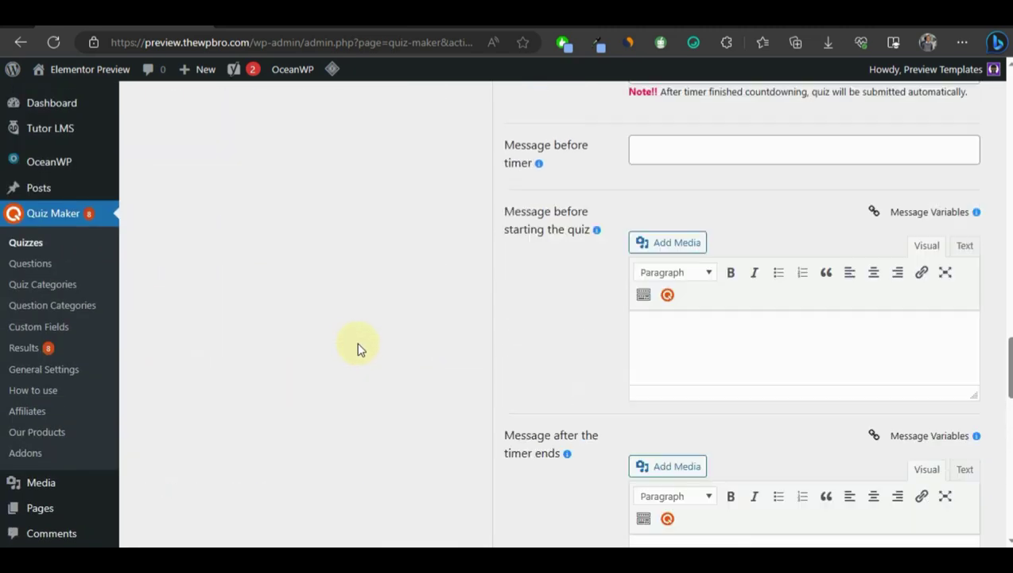
scroll(357, 348, up, 15)
click(370, 317)
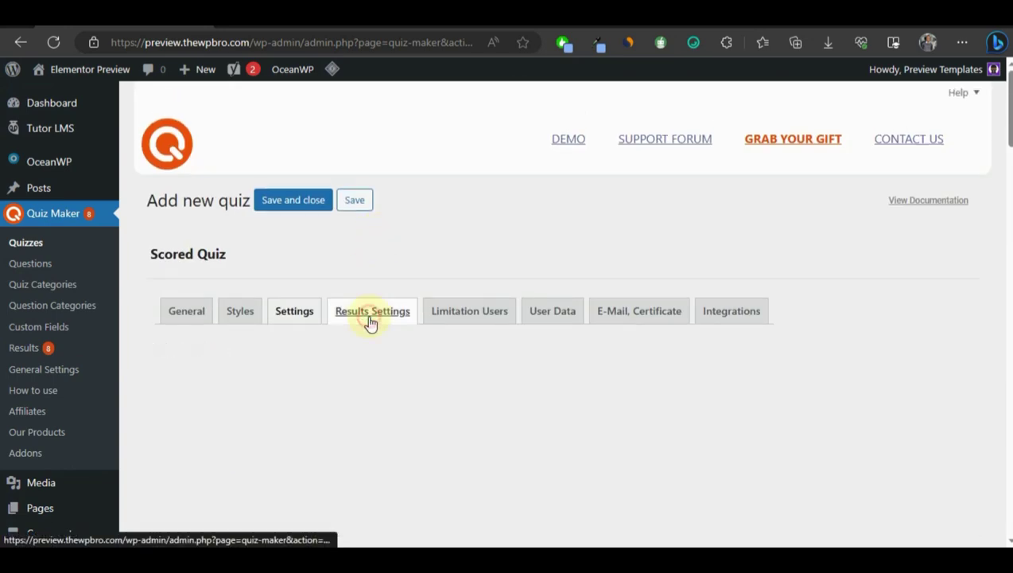
scroll(409, 257, down, 3)
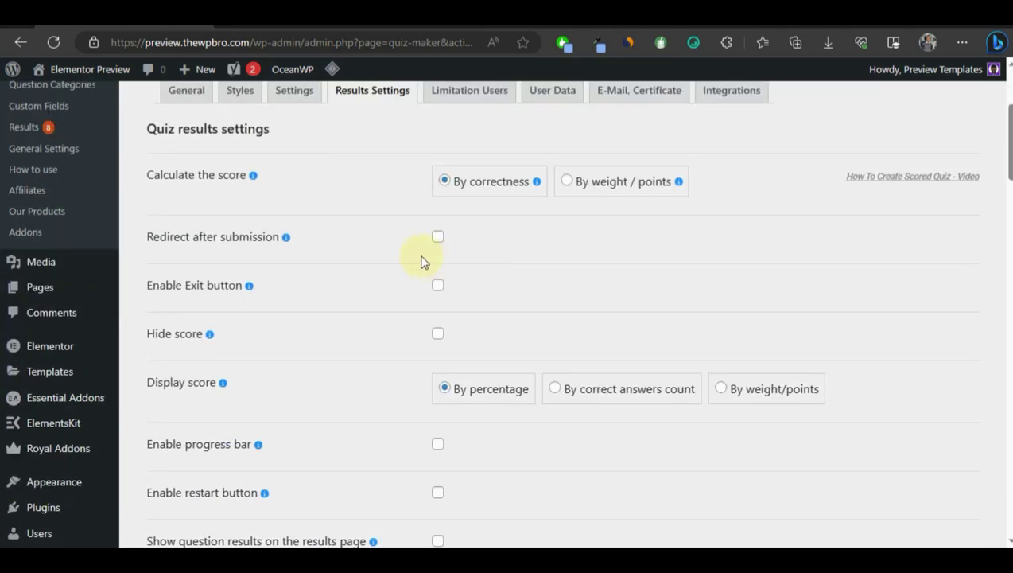
scroll(446, 352, down, 1)
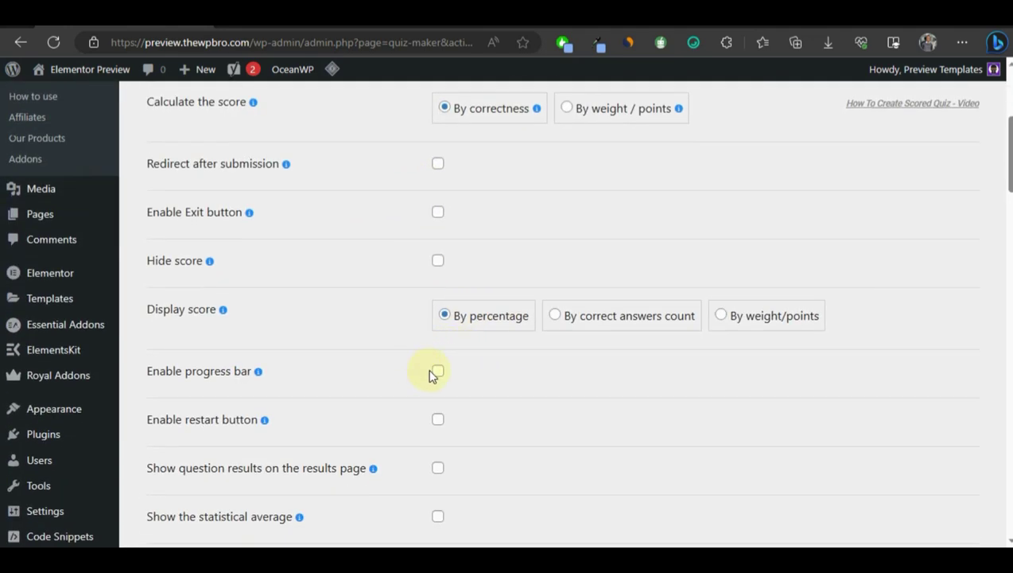
scroll(445, 376, down, 2)
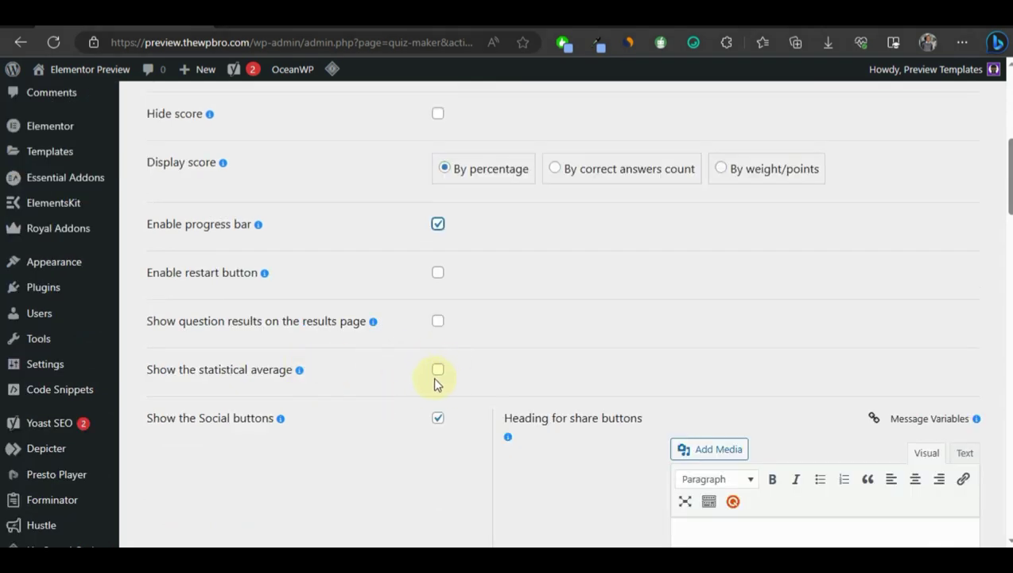
- Insert the "Results by question categories" message variable into the quiz's result message
scroll(421, 396, up, 1)
scroll(486, 386, down, 10)
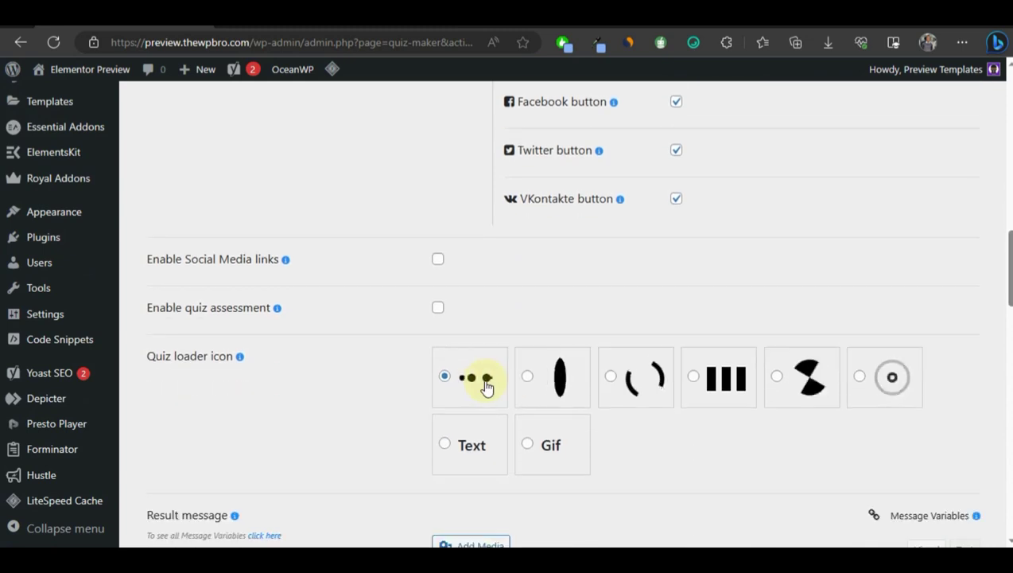
scroll(483, 379, down, 2)
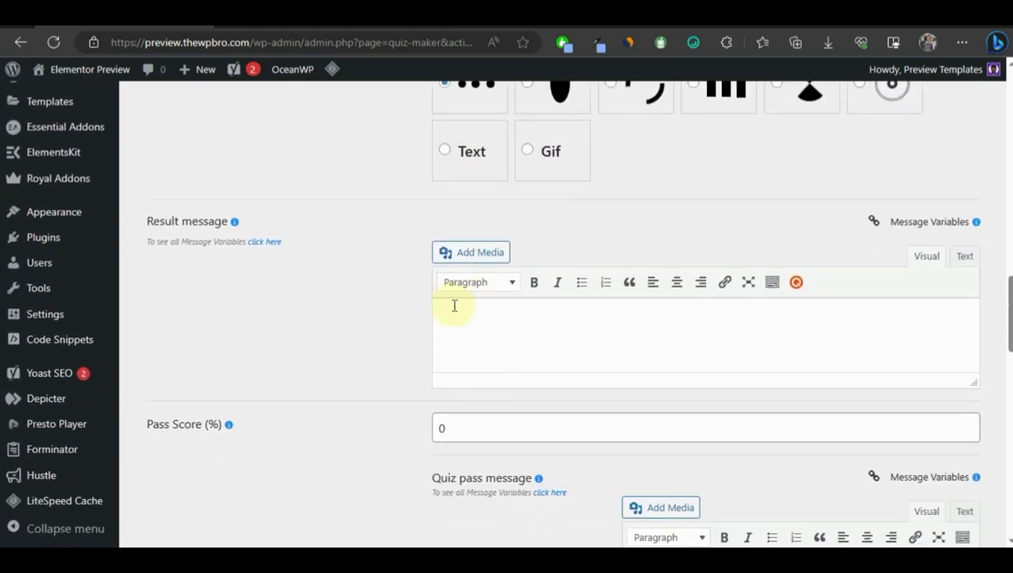
click(483, 321)
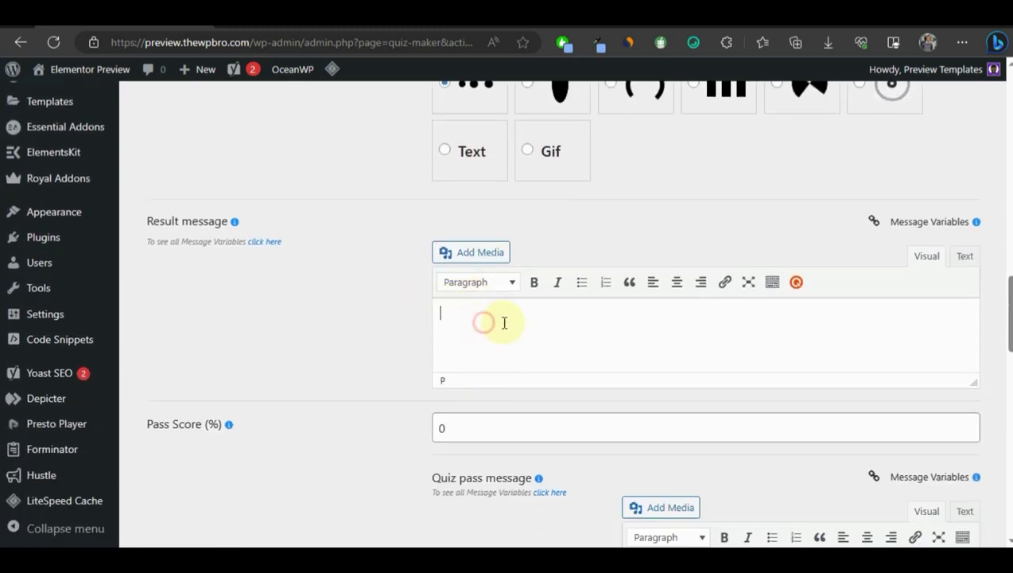
click(952, 226)
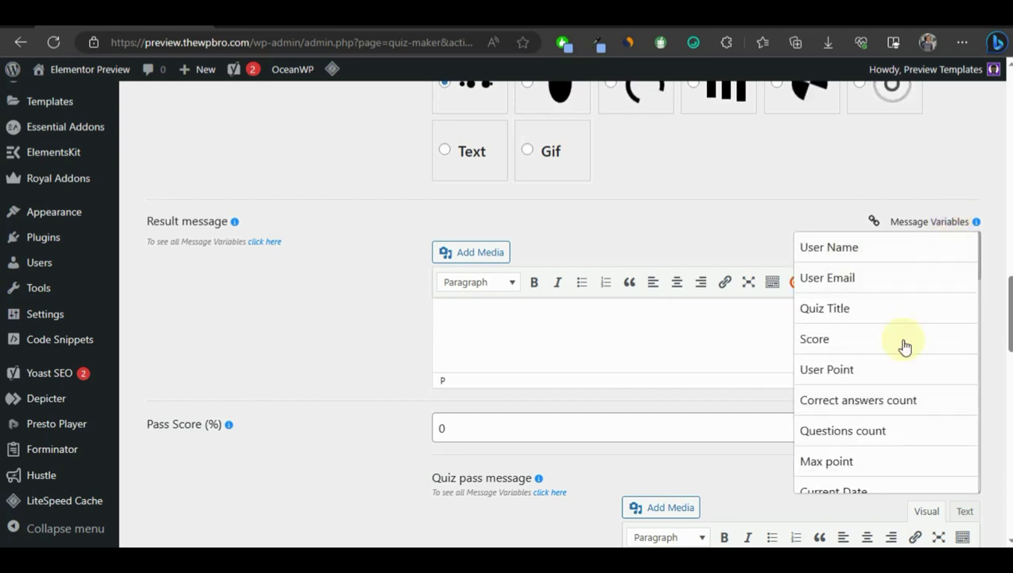
scroll(891, 342, down, 3)
scroll(878, 322, up, 3)
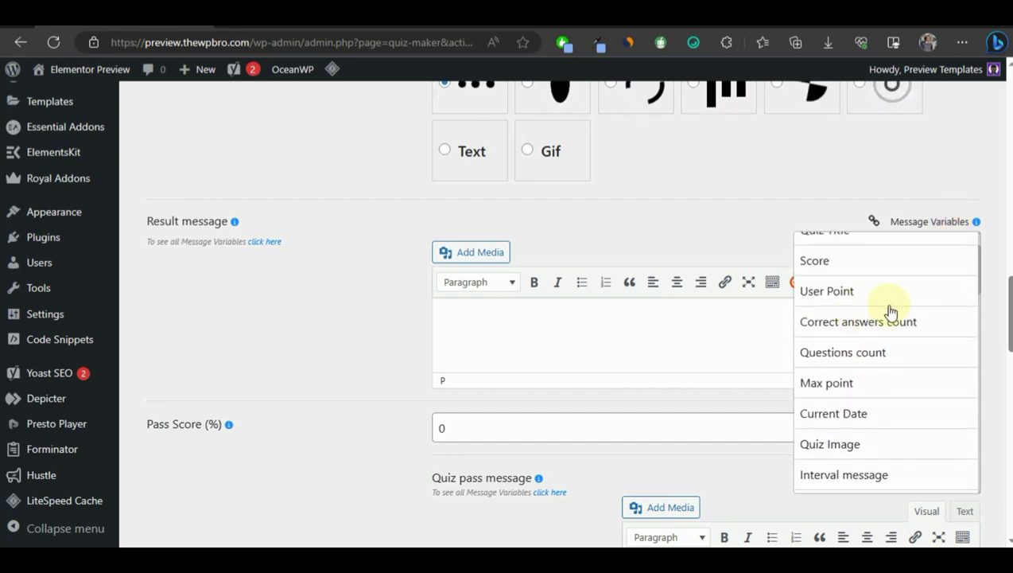
scroll(879, 314, down, 7)
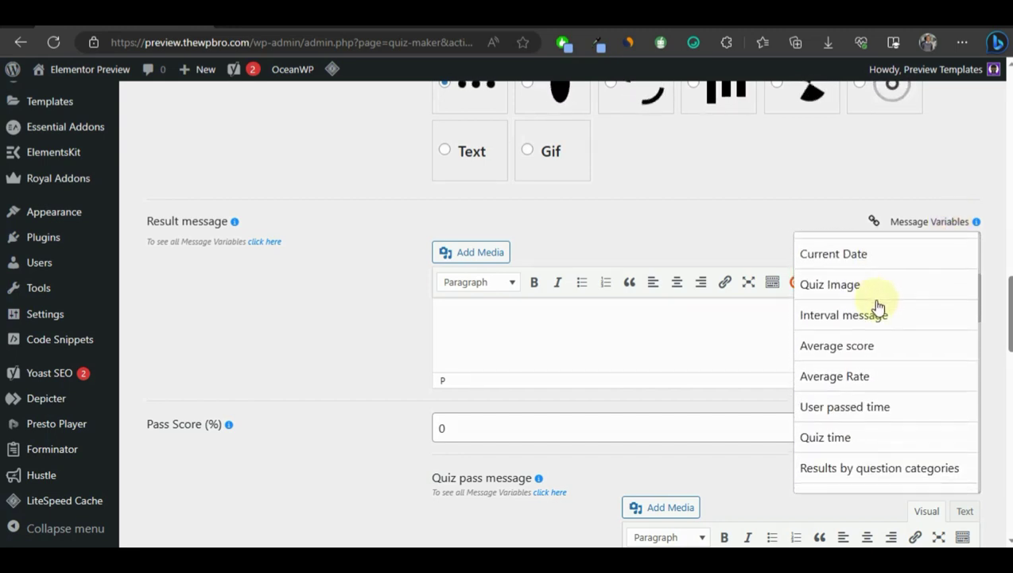
scroll(881, 338, down, 3)
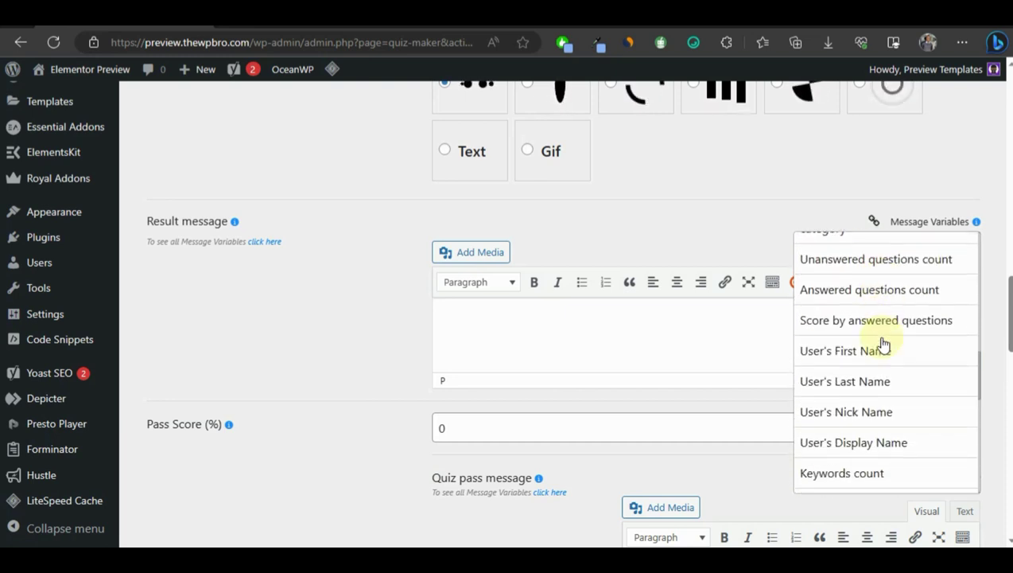
scroll(880, 346, up, 6)
click(872, 350)
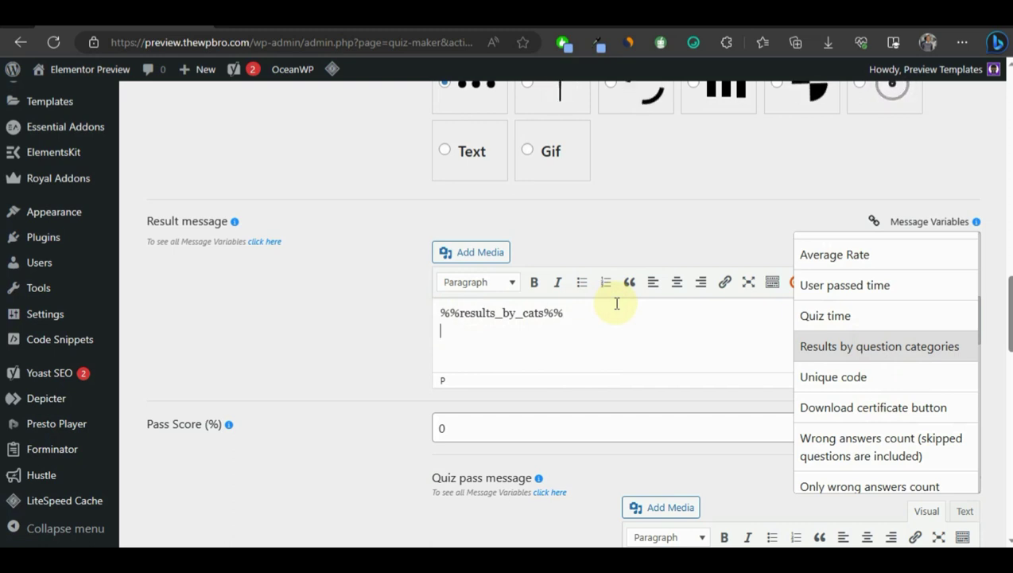
- Add the "Quiz time" message variable directly below %%results_by_cats%% in the result message, removing the blank lines between them
scroll(875, 322, up, 1)
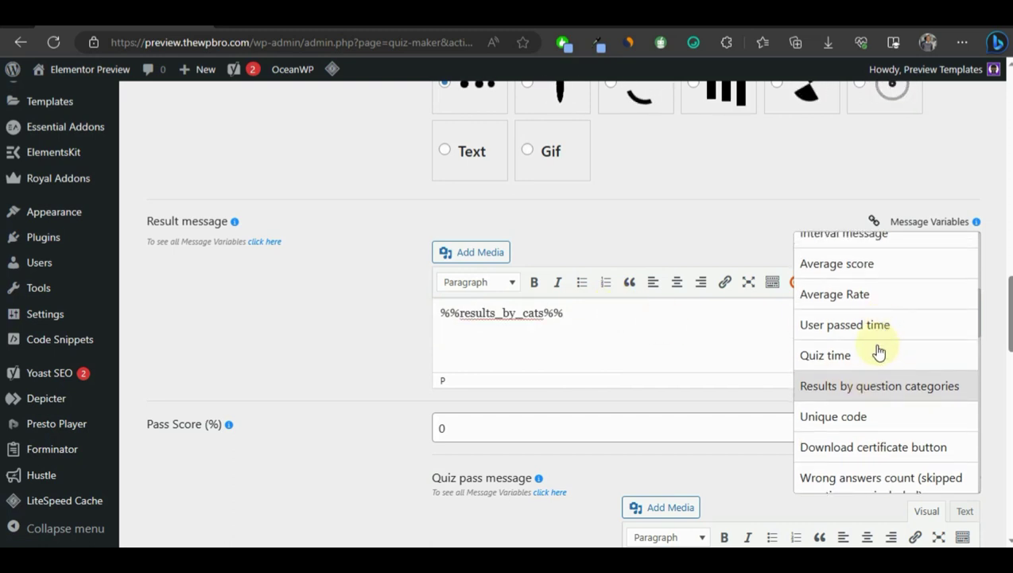
click(873, 362)
click(451, 339)
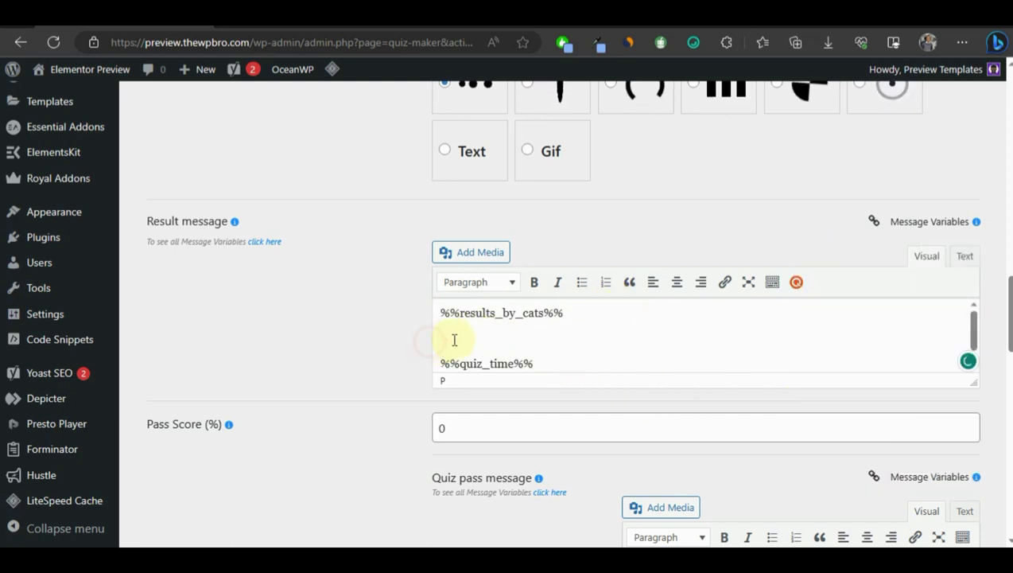
key(BackSpace)
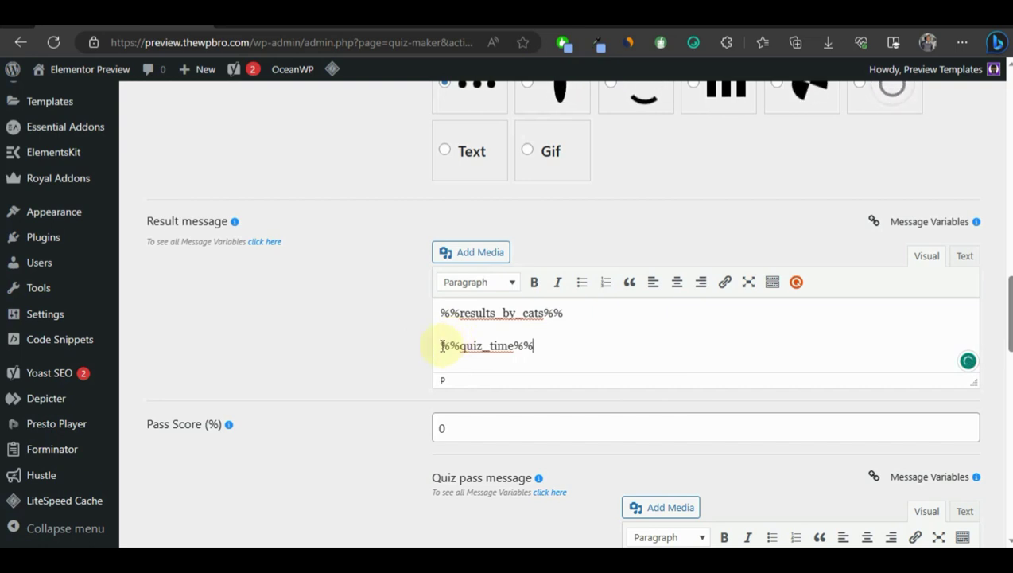
click(440, 343)
key(BackSpace)
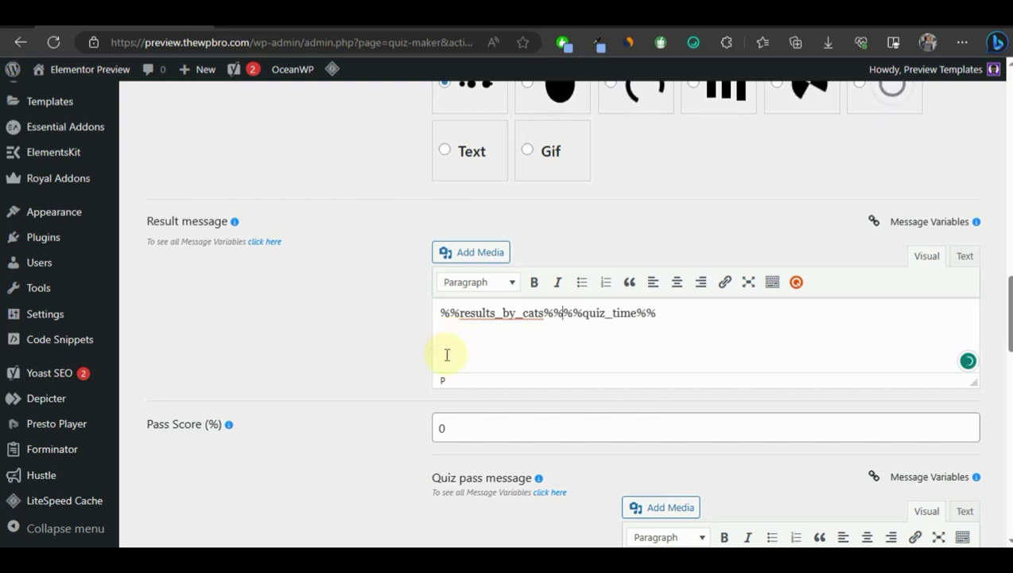
key(Return)
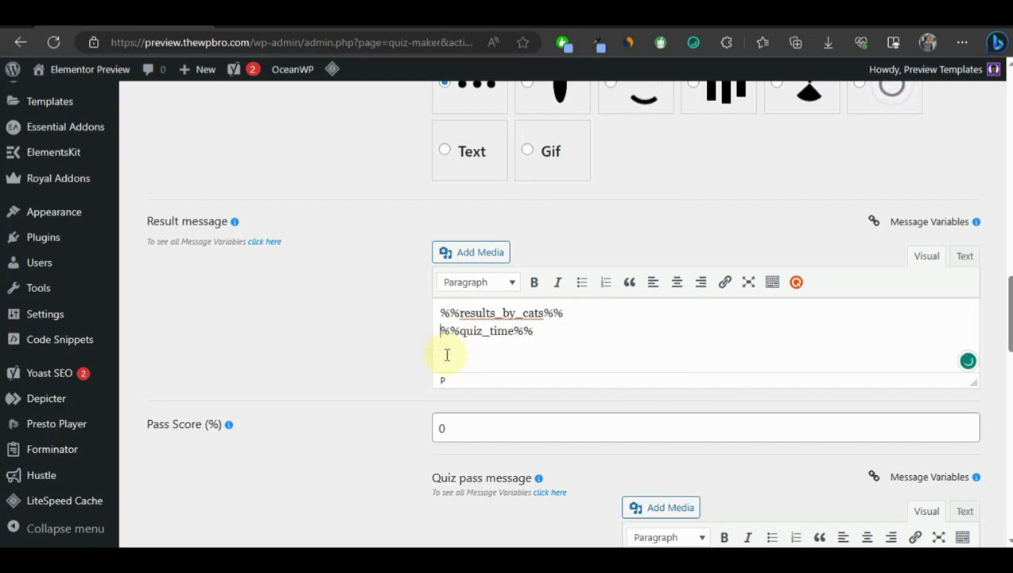
click(576, 317)
key(Return)
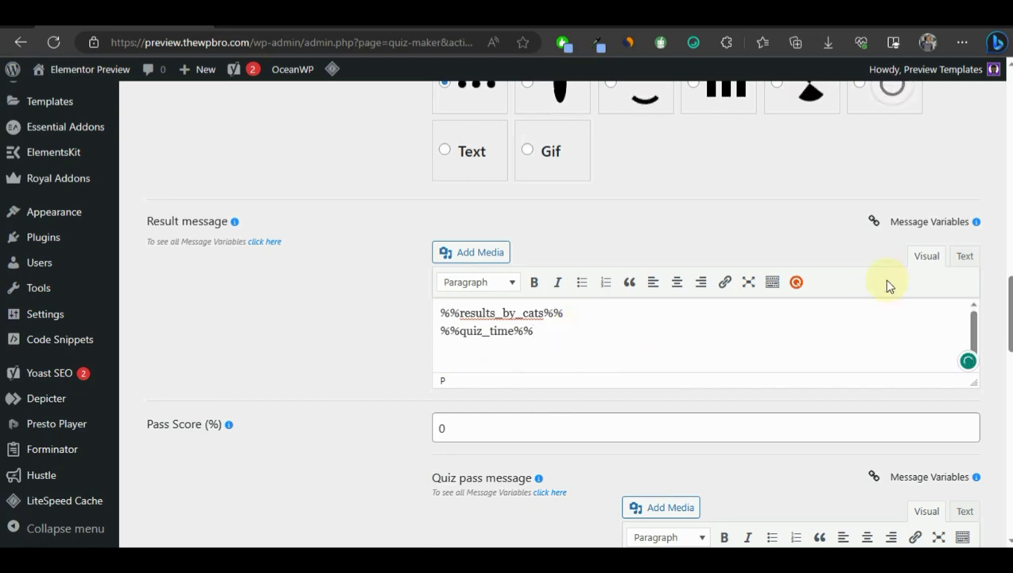
- Add the "User Point" message variable directly below %%quiz_time%% in the result message, removing the empty line between them
click(915, 222)
scroll(891, 318, up, 1)
scroll(863, 373, up, 4)
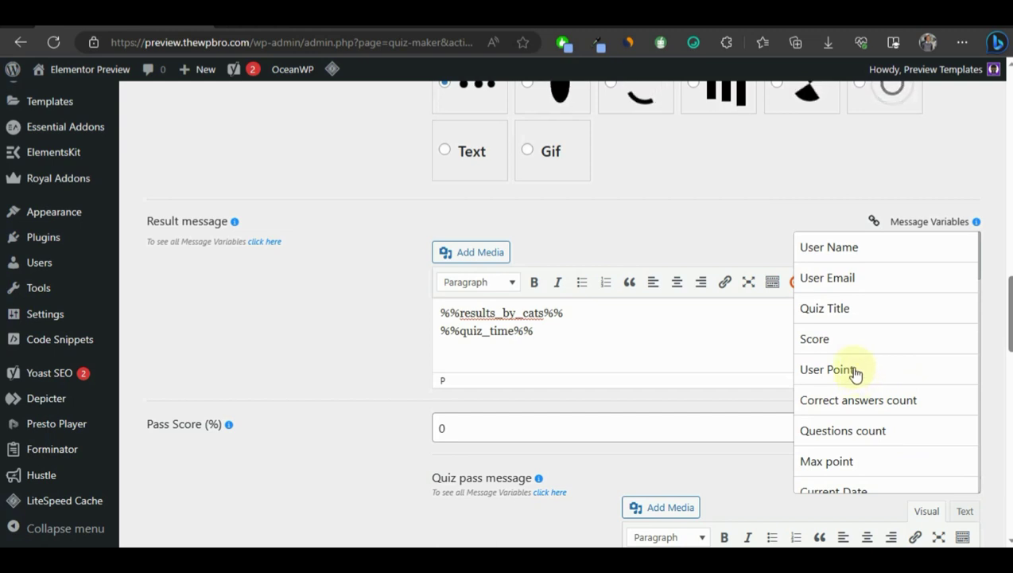
click(859, 372)
click(509, 356)
text(%%user_points%%)
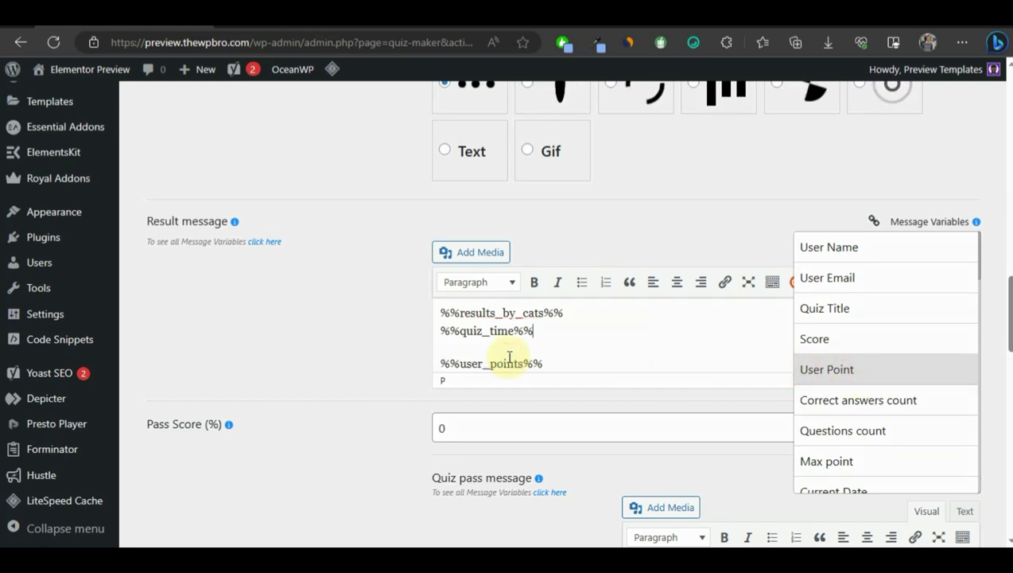
key(Delete)
click(355, 353)
- Set the quiz's pass score to 80%
scroll(468, 284, down, 3)
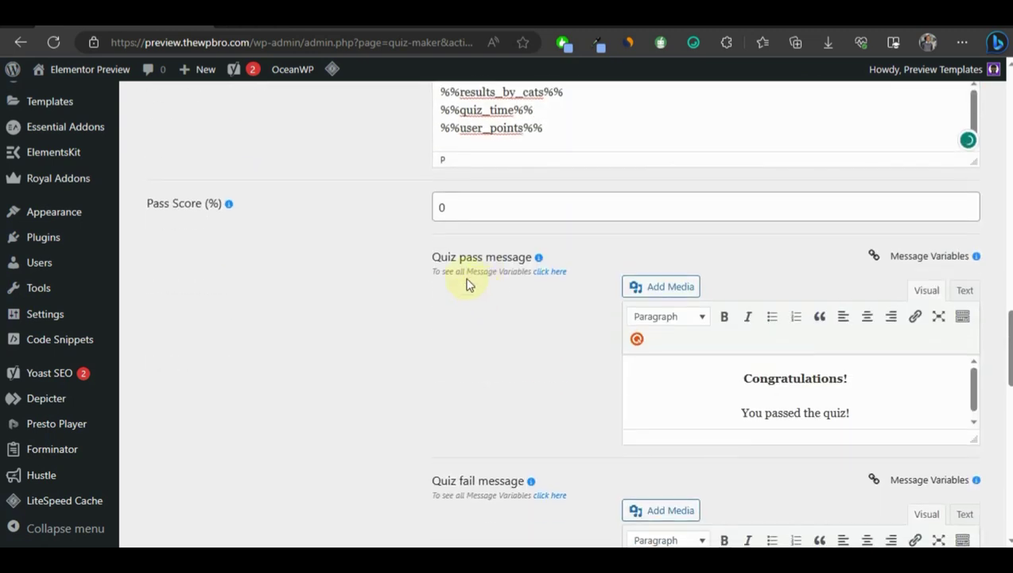
click(440, 207)
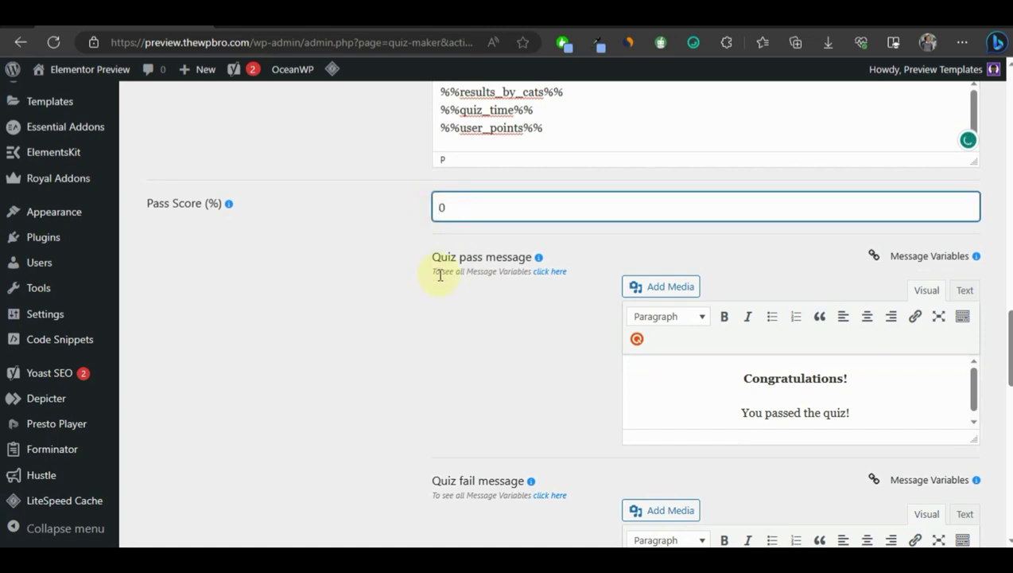
scroll(692, 272, down, 5)
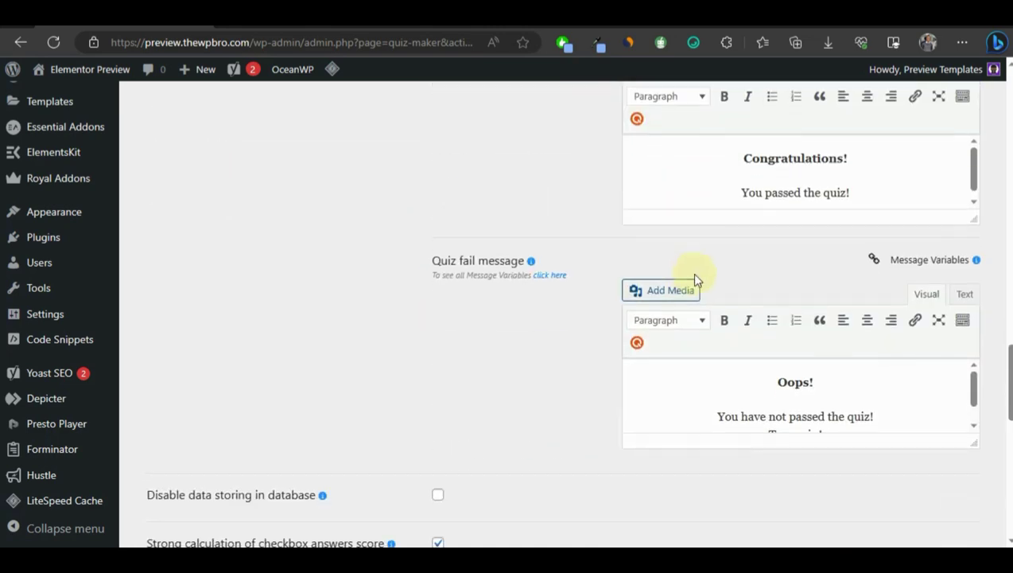
scroll(844, 243, up, 4)
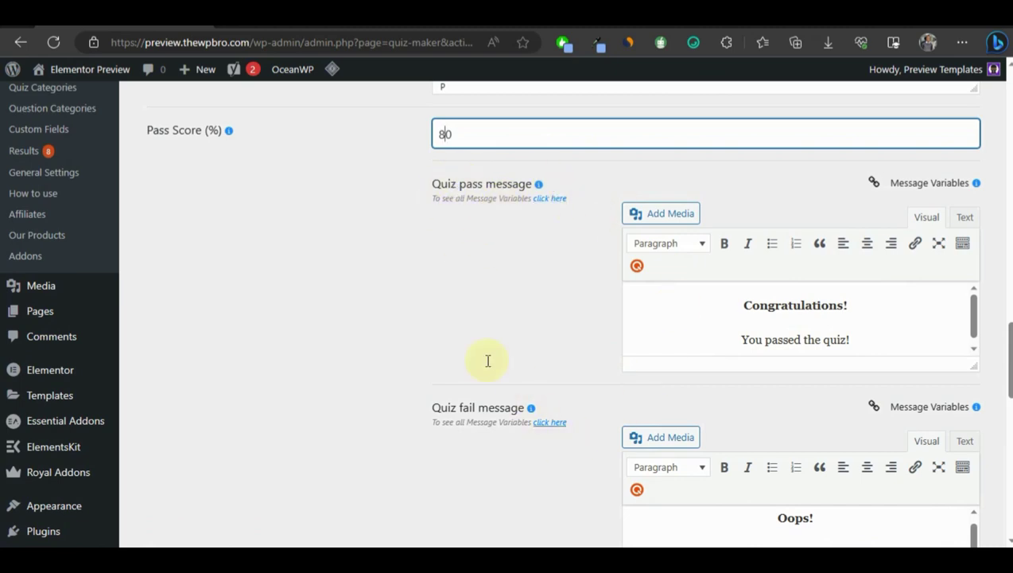
- Review the score intervals, user limitation options, user data form, and e-mail and certificate settings of the quiz
scroll(478, 286, down, 5)
scroll(323, 251, down, 2)
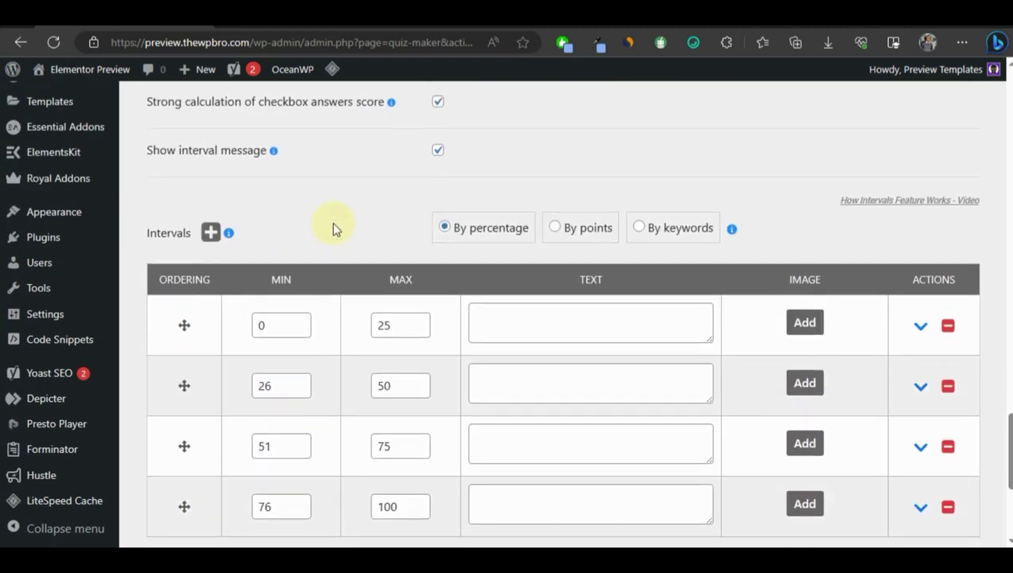
scroll(333, 226, up, 6)
scroll(342, 224, up, 10)
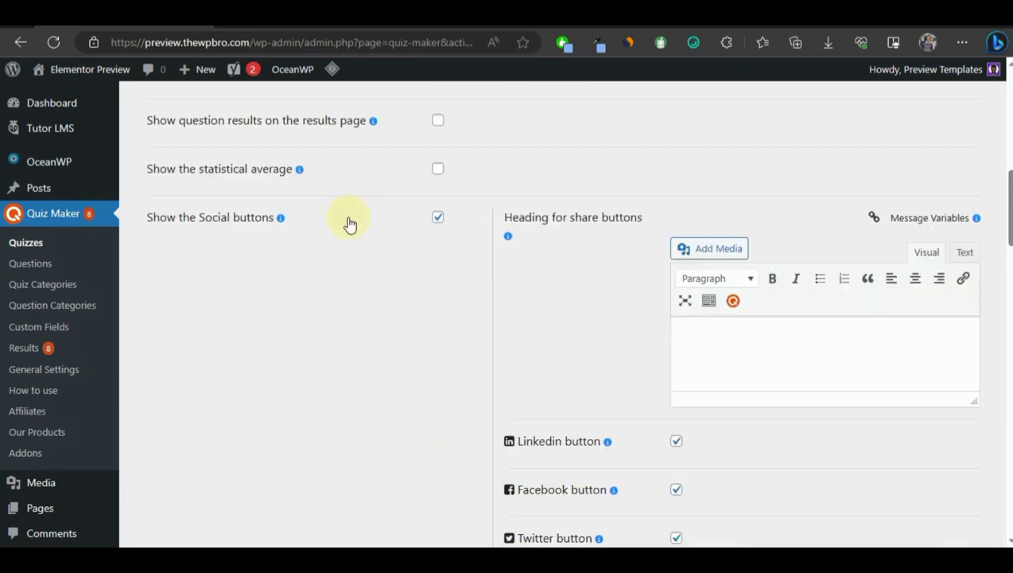
click(448, 322)
scroll(488, 350, down, 2)
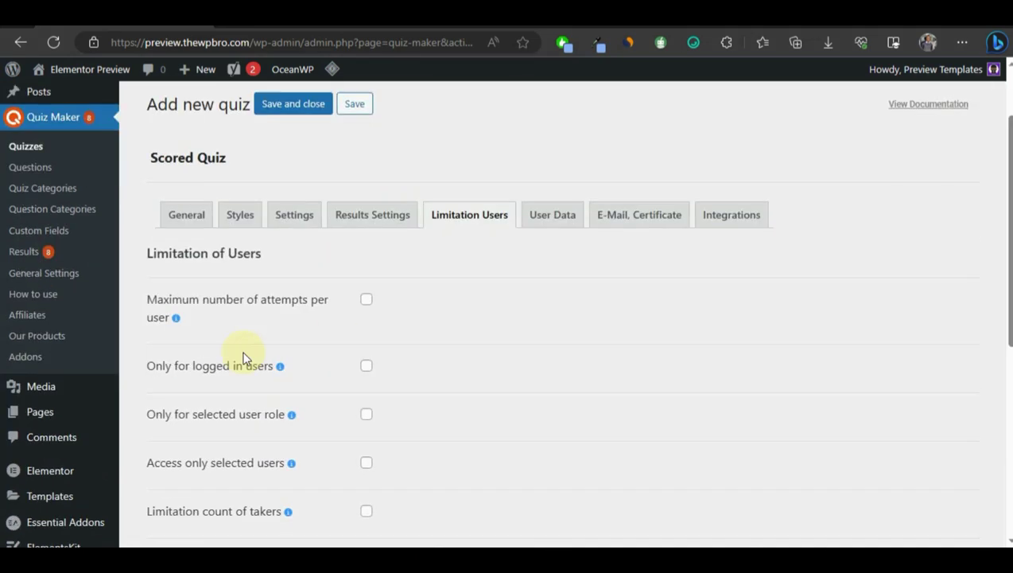
click(542, 171)
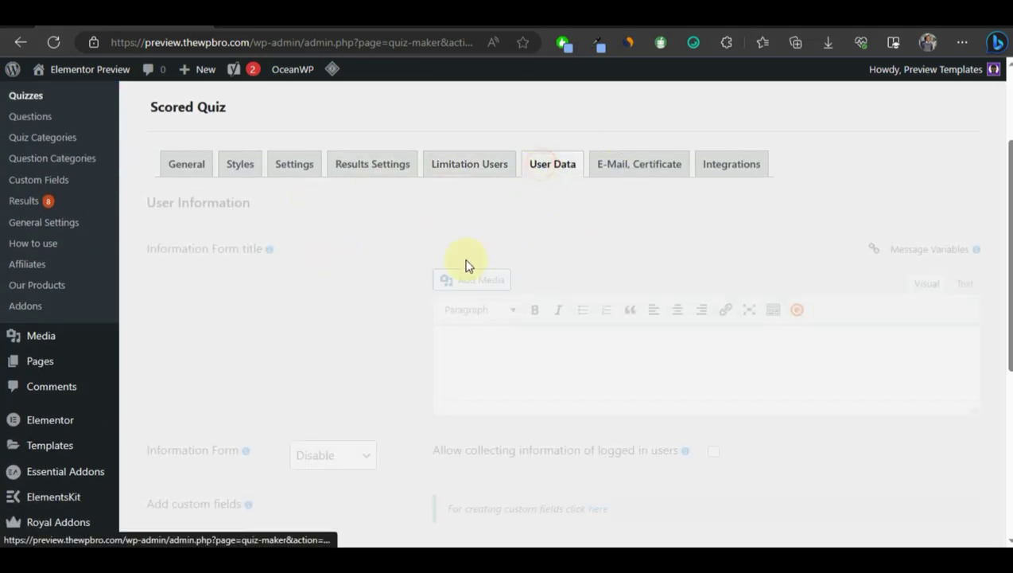
scroll(344, 334, down, 4)
scroll(344, 330, up, 8)
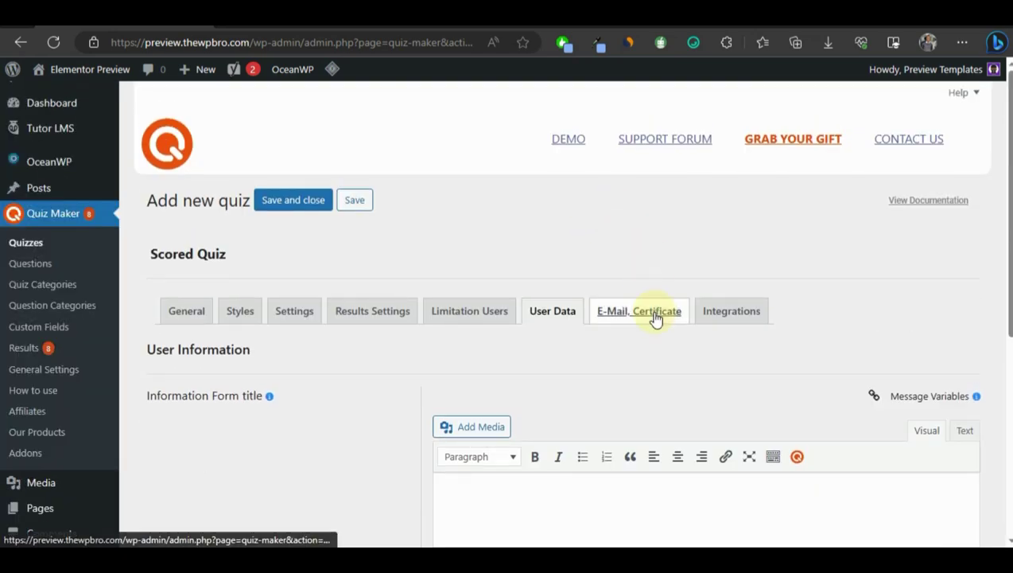
click(654, 312)
- Save the new "Scored Quiz" and close its editor
scroll(604, 310, down, 1)
scroll(604, 295, down, 10)
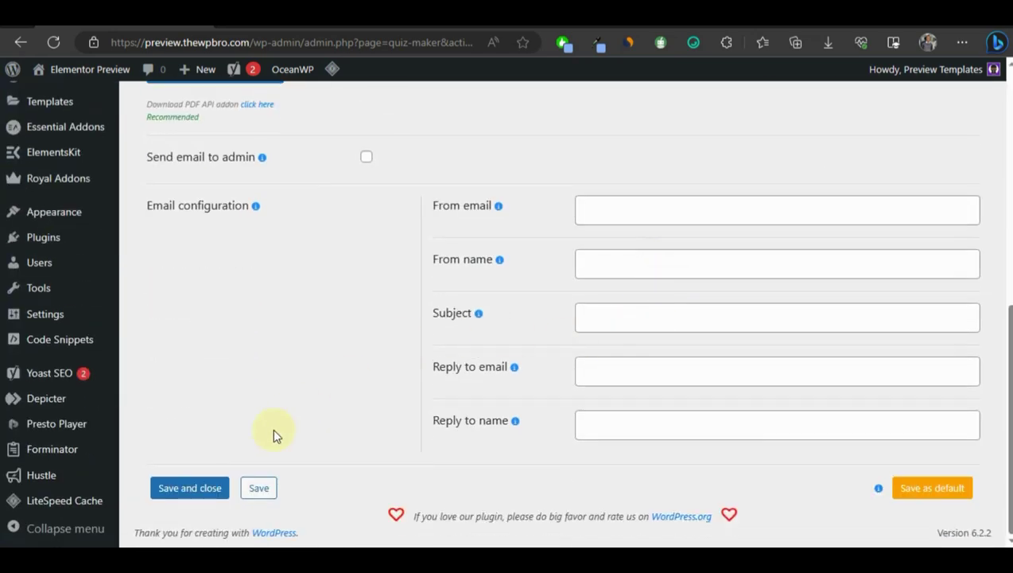
click(183, 489)
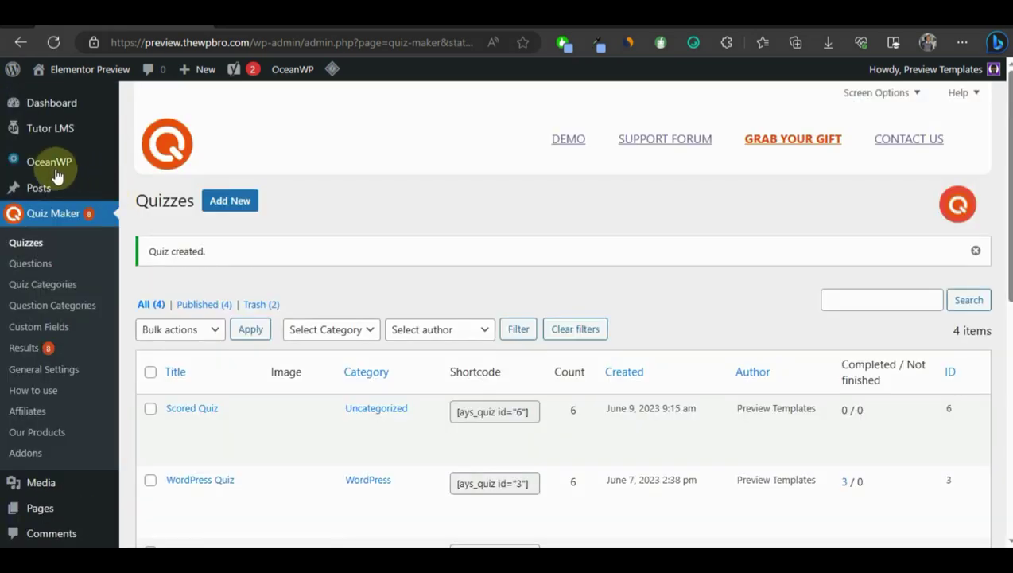
- View the published "Scored Quiz" post in a new browser tab and start the quiz
mouse_move(70, 196)
click(151, 193)
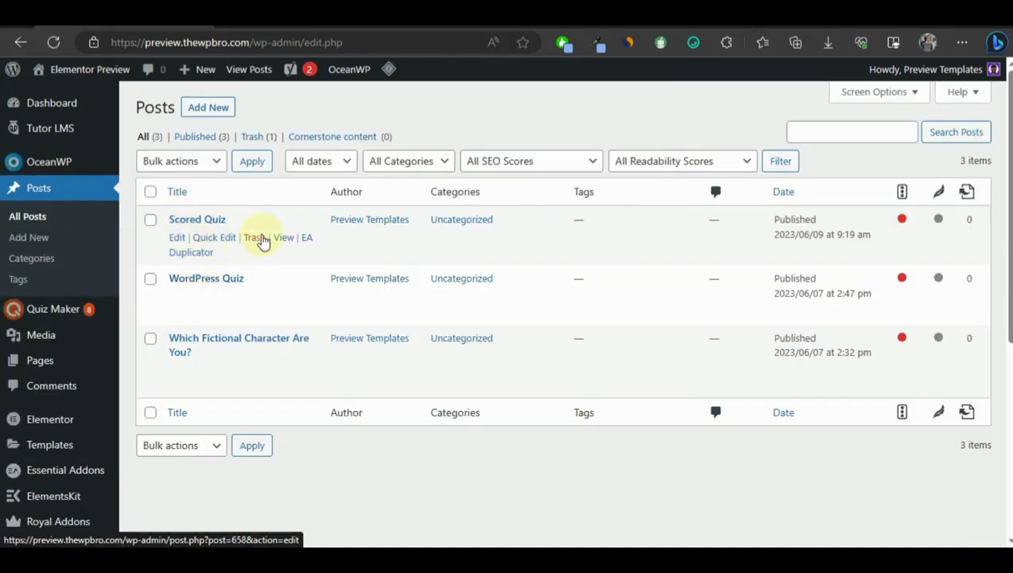
right_click(283, 237)
click(356, 248)
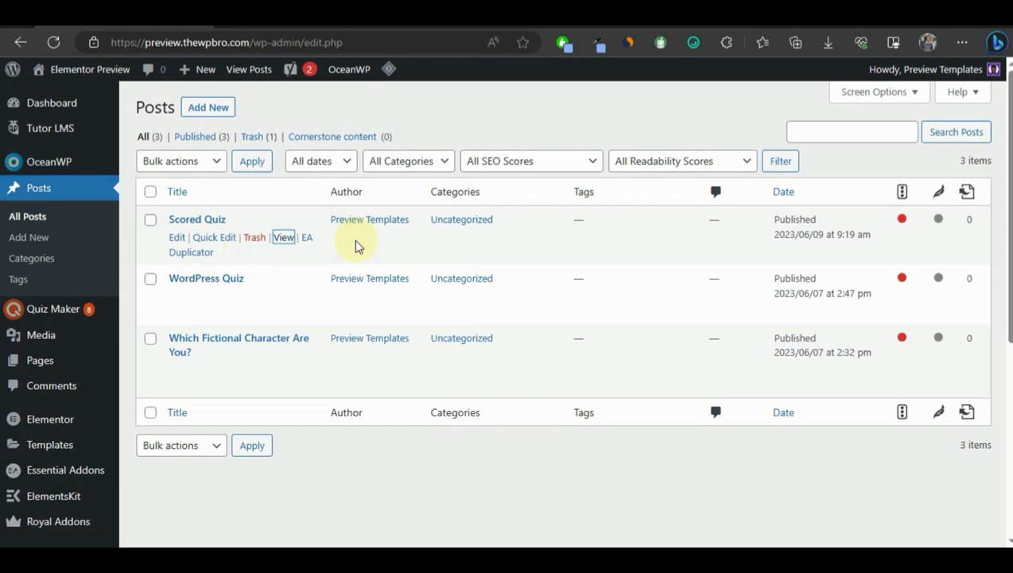
key(ctrl+Tab)
click(376, 305)
- Answer the quiz's English questions, choosing "Ate" as the past tense of "eat" and "River" as the proper noun
click(334, 270)
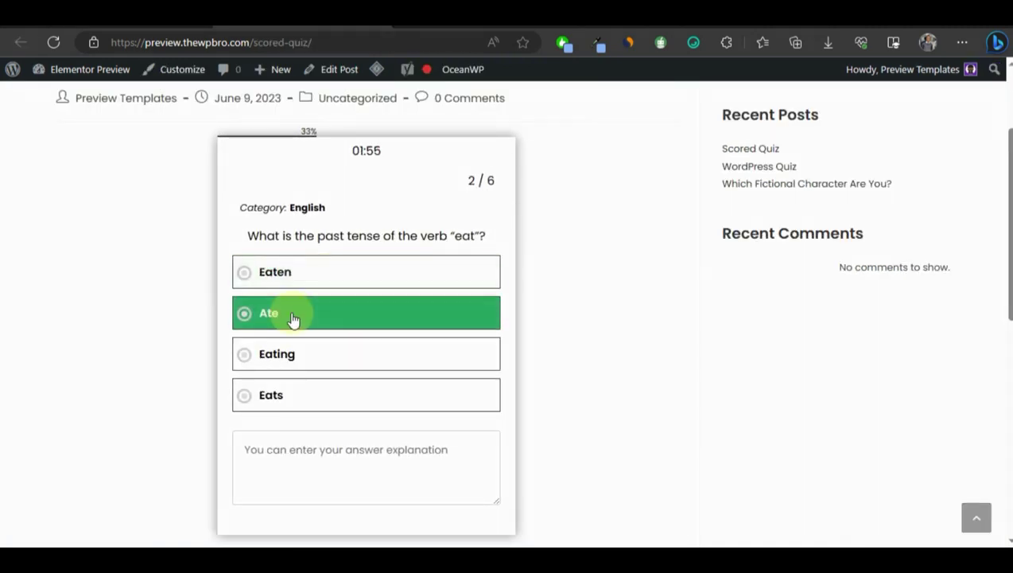
click(318, 280)
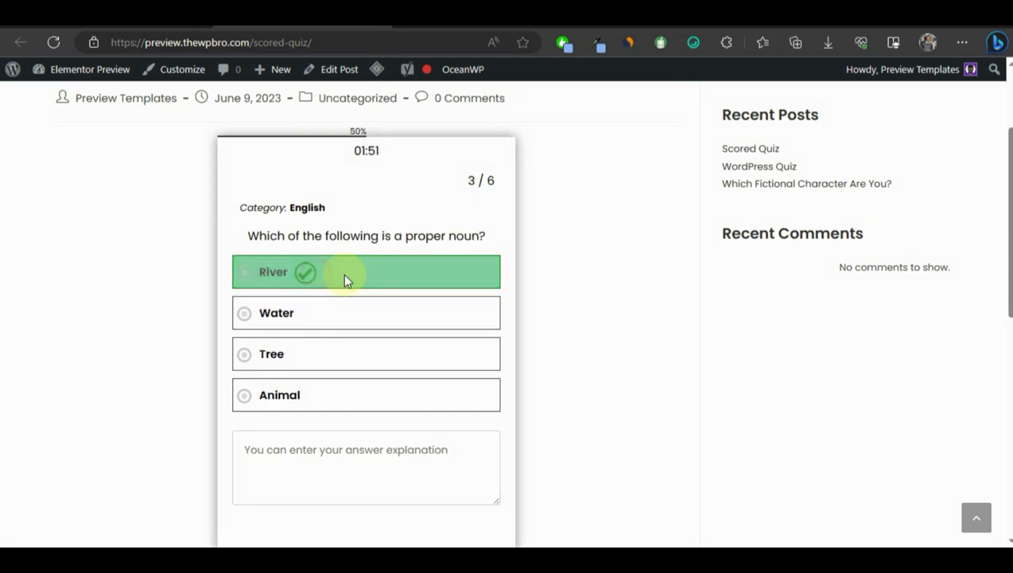
scroll(362, 339, down, 2)
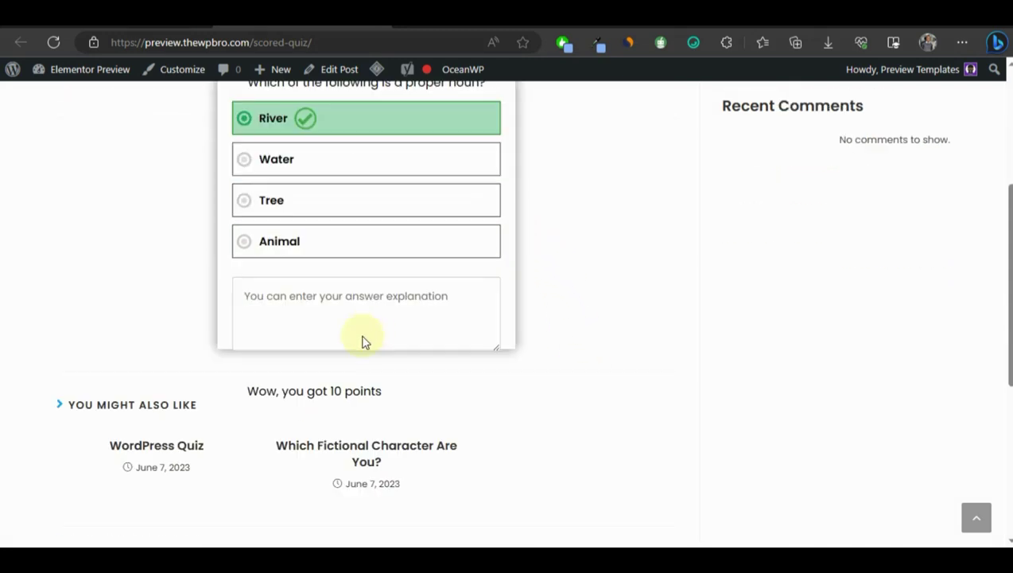
scroll(295, 427, up, 2)
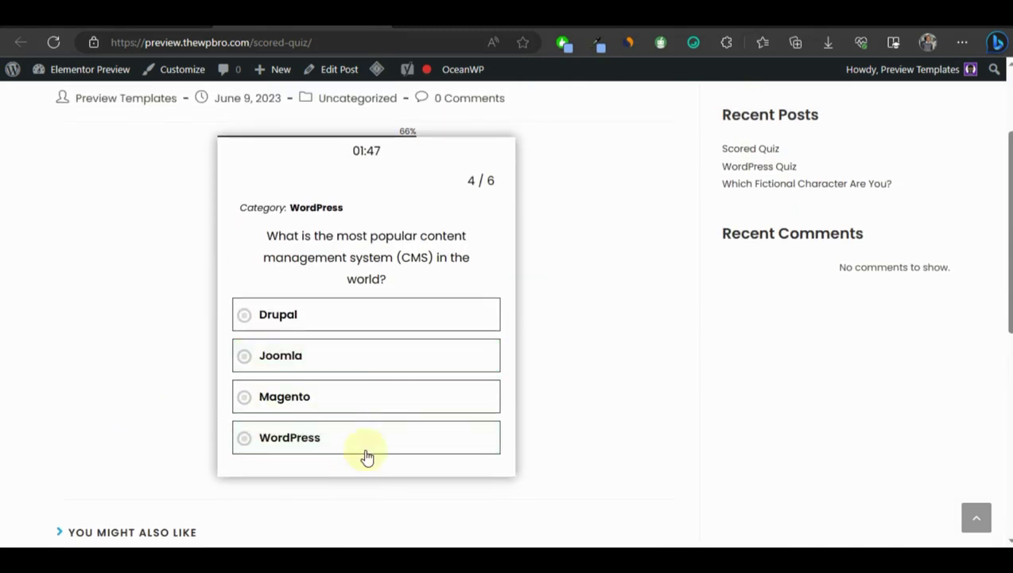
- Answer the WordPress questions with "WordPress", "OceanWP" and "MySQL", and submit the quiz to see the result
click(310, 438)
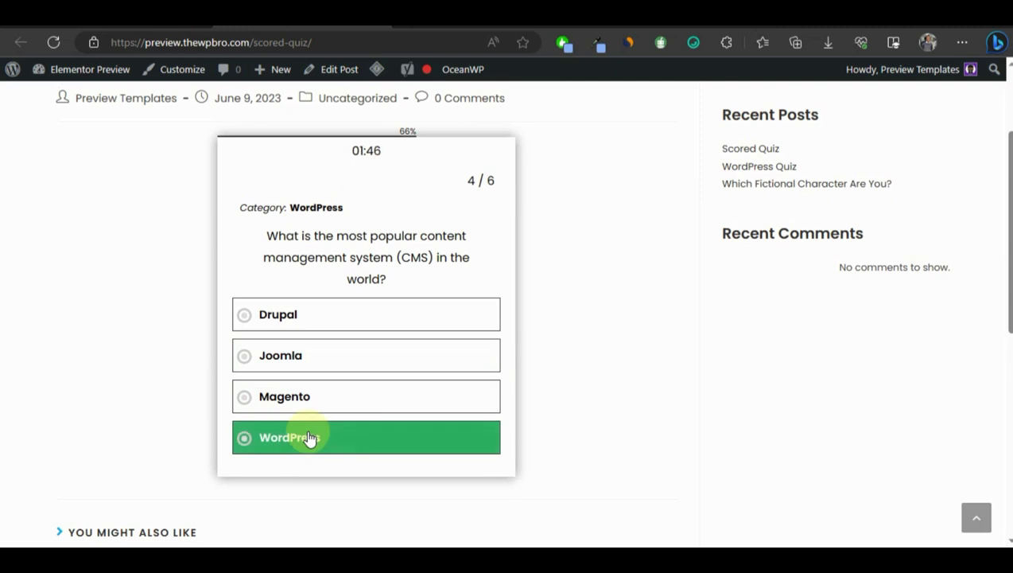
click(327, 396)
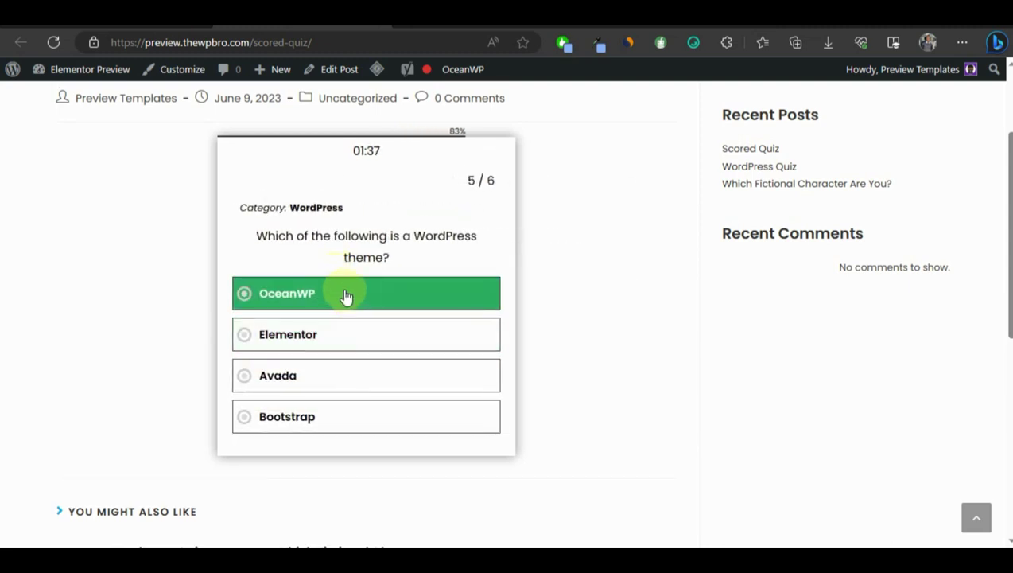
click(342, 296)
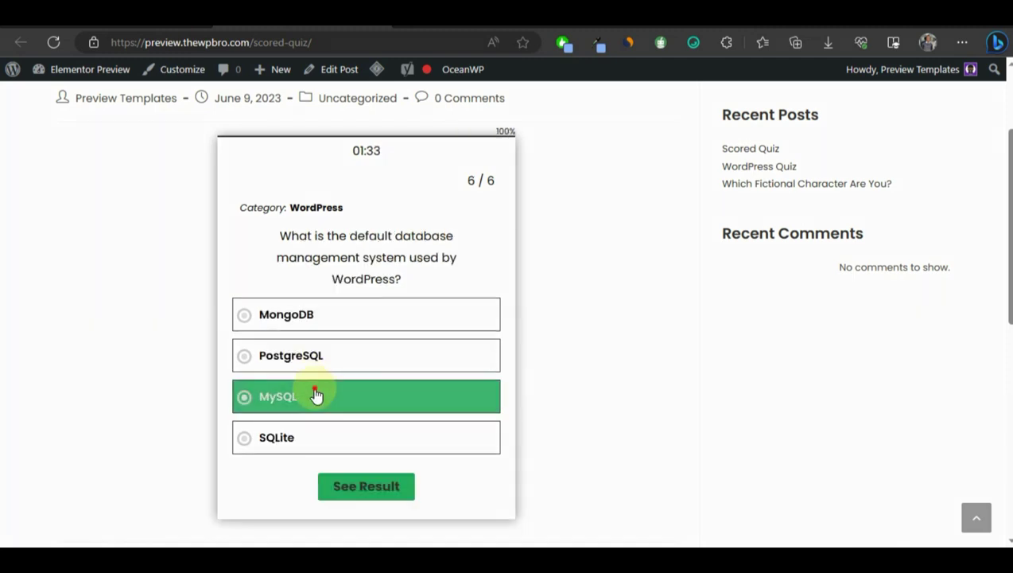
click(318, 395)
click(348, 493)
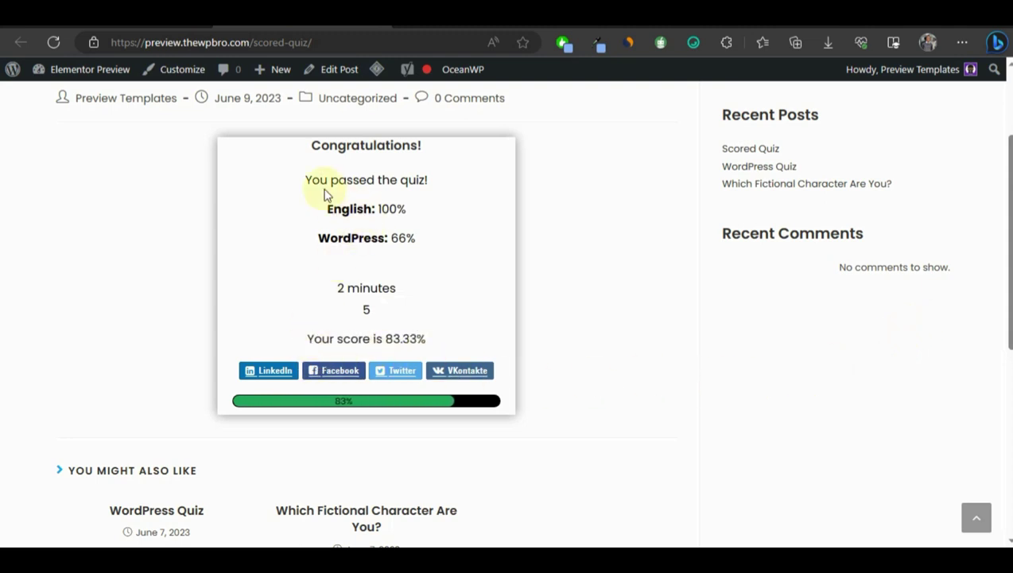
- Review the quiz result page, including the pass message, the score per category and the overall score
drag(319, 173, 424, 177)
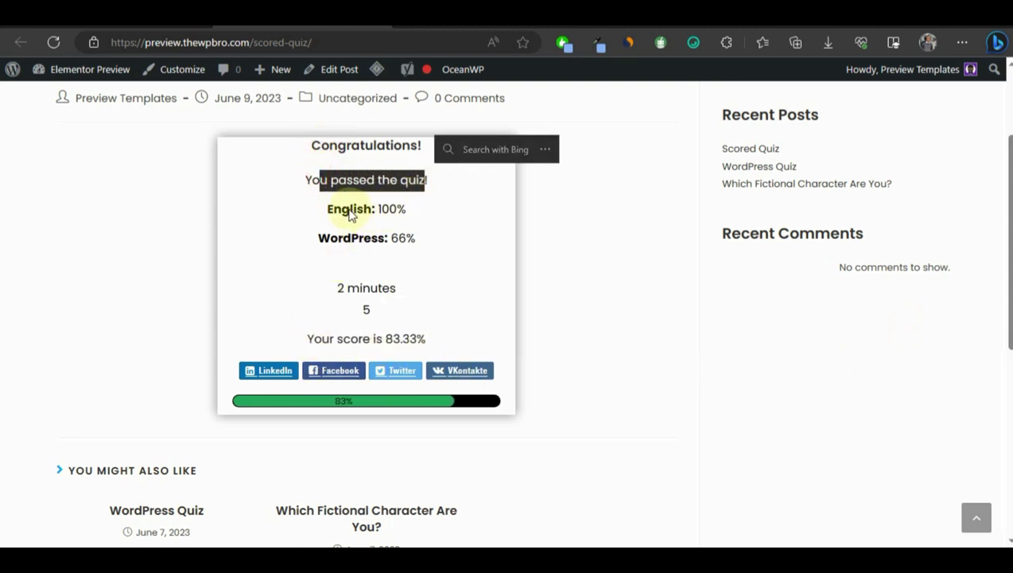
drag(355, 208, 373, 247)
click(453, 240)
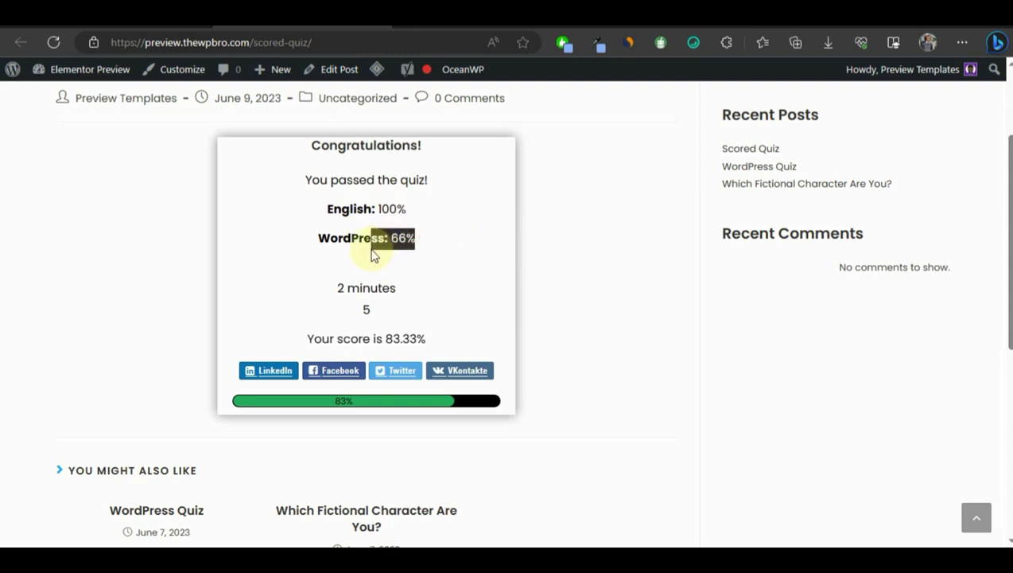
click(325, 237)
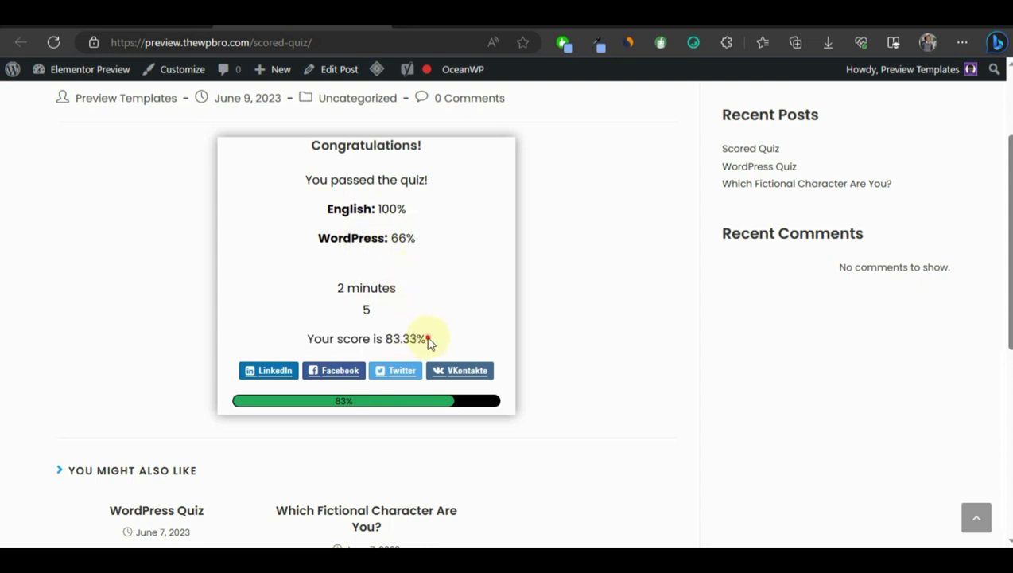
mouse_move(428, 341)
mouse_down()
mouse_move(373, 340)
mouse_move(417, 341)
mouse_up()
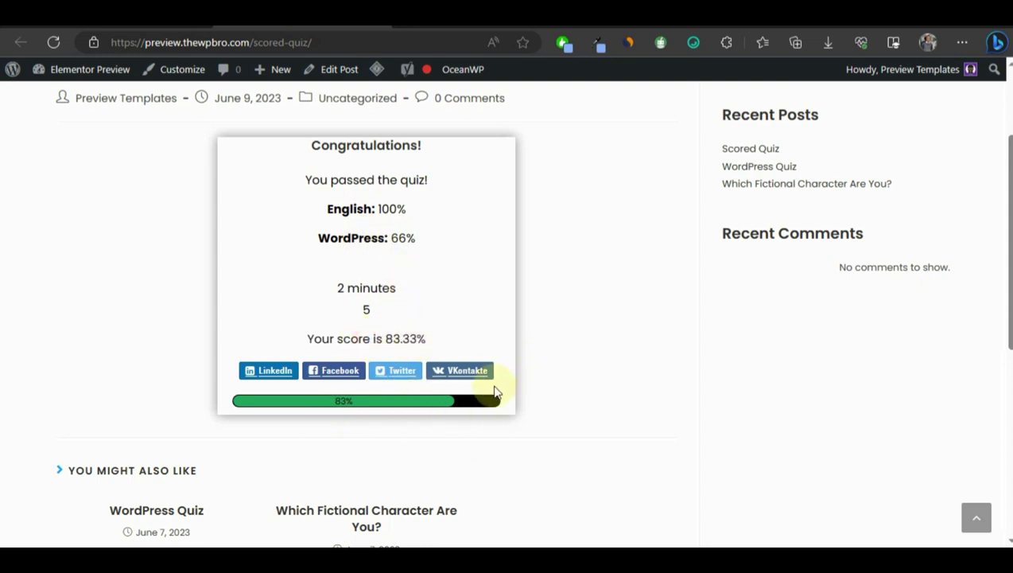
scroll(447, 332, up, 2)
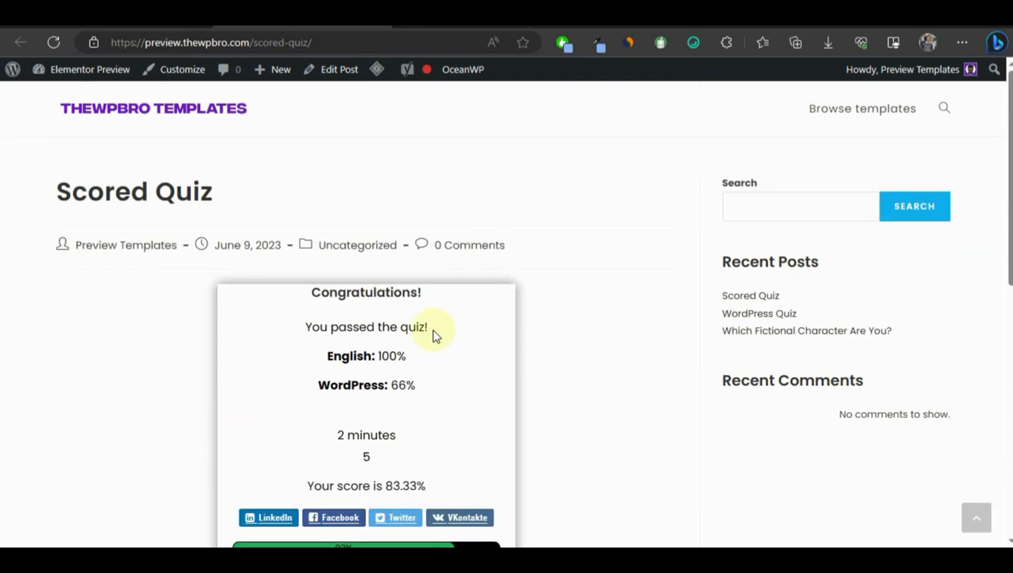
drag(421, 393, 278, 372)
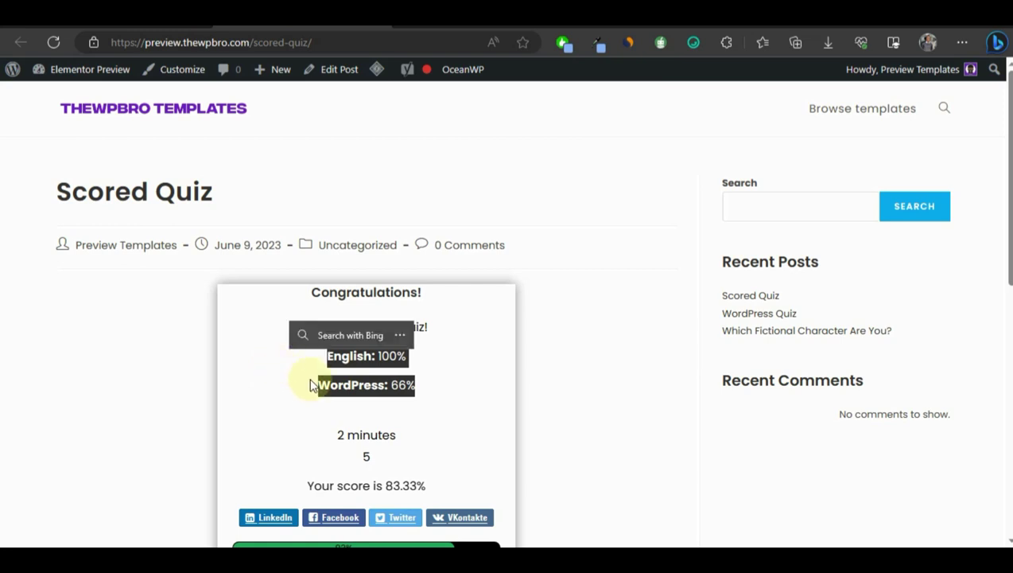
click(318, 382)
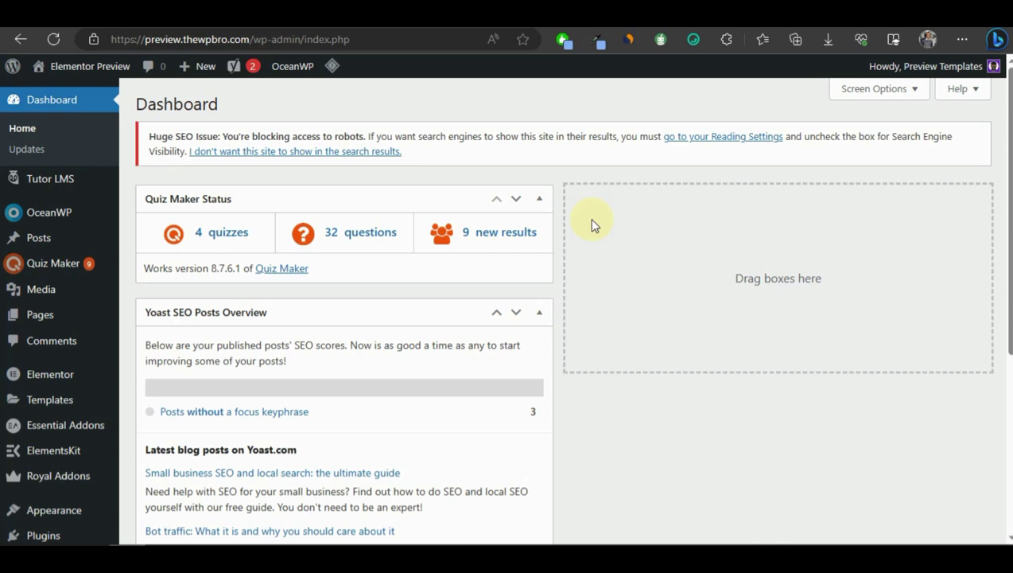
- Open the Shortcodes section of Quiz Maker's General Settings and review the Individual Leaderboard settings
mouse_move(62, 264)
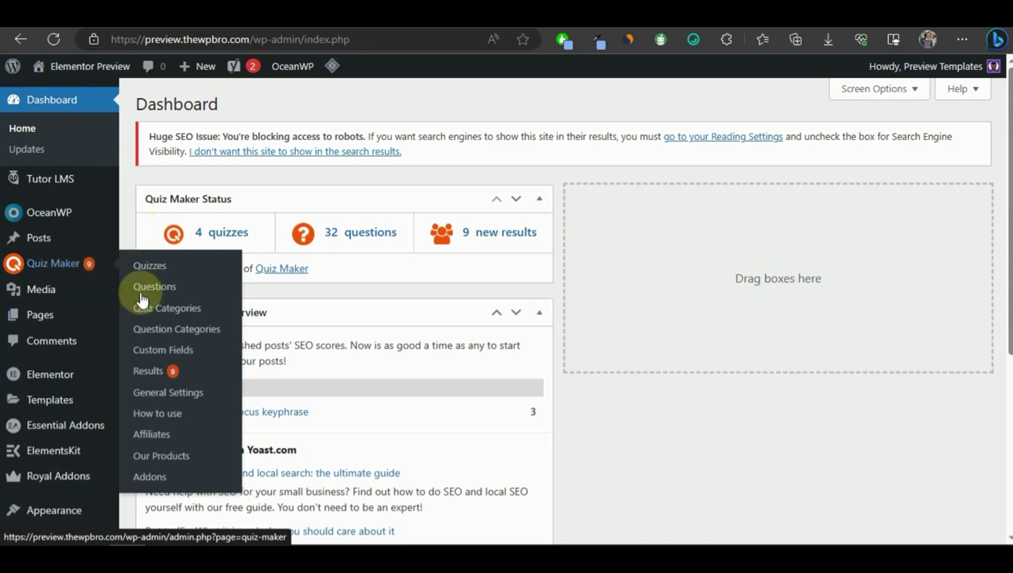
click(159, 394)
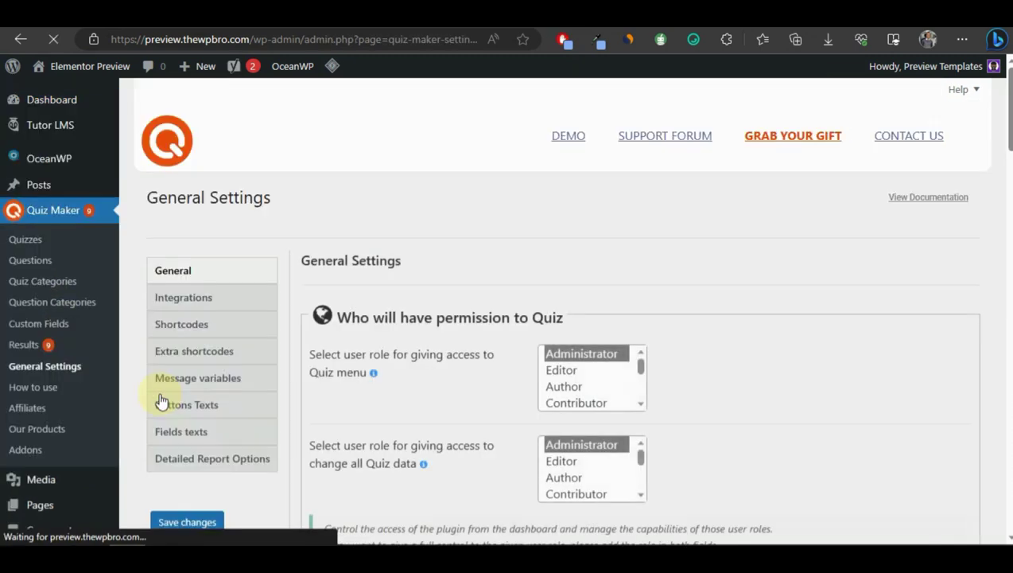
click(218, 326)
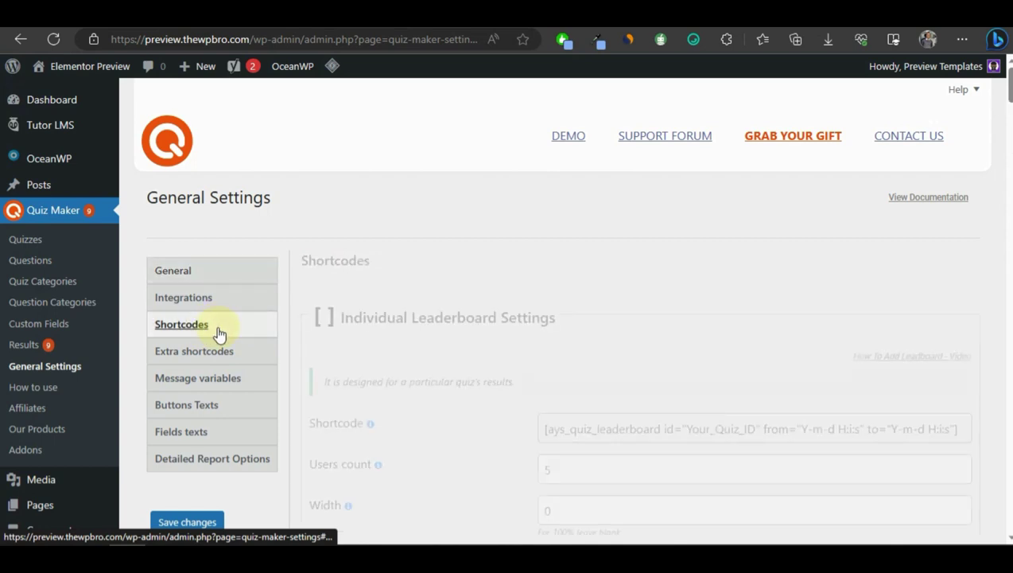
scroll(545, 235, down, 1)
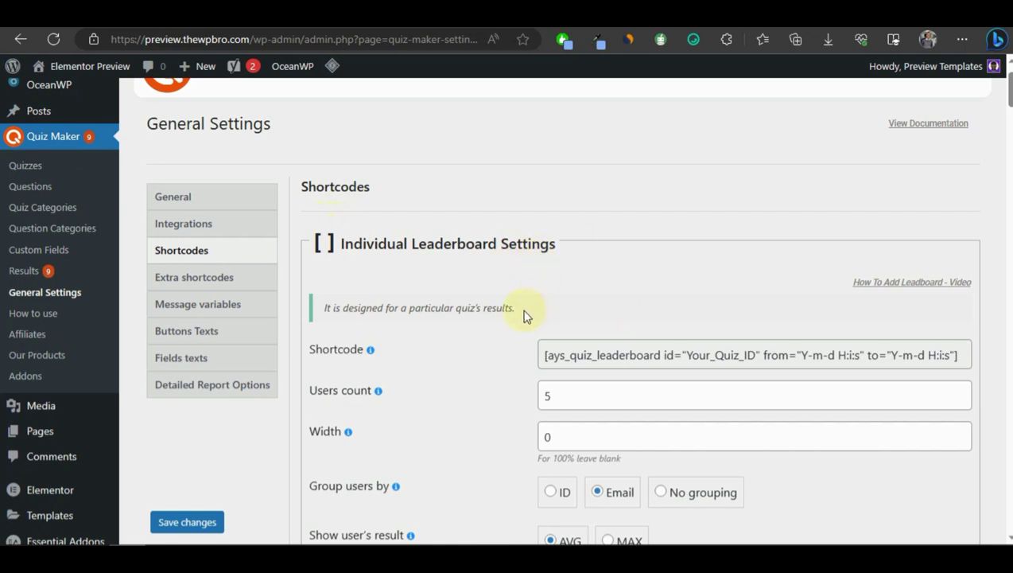
drag(516, 310, 480, 307)
click(451, 335)
scroll(466, 319, down, 2)
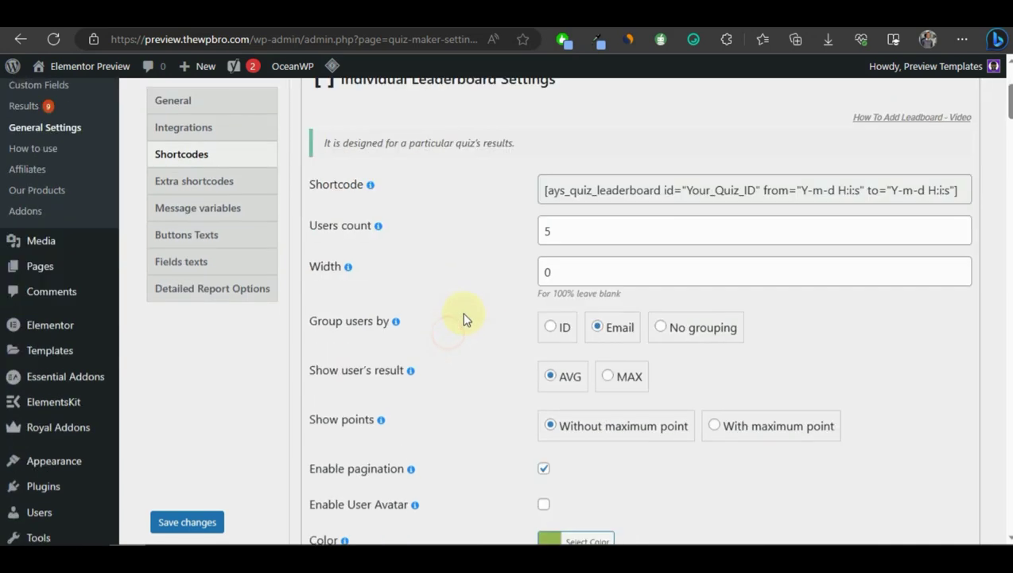
scroll(465, 318, down, 7)
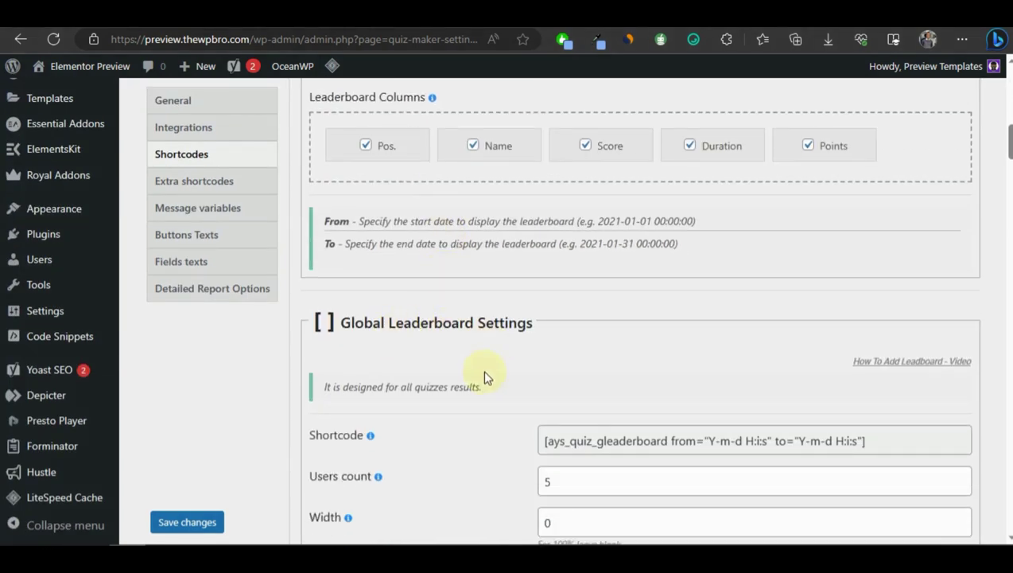
- Review the Global Leaderboard and Leaderboard By Quiz Category settings
drag(483, 388, 415, 392)
scroll(501, 326, down, 6)
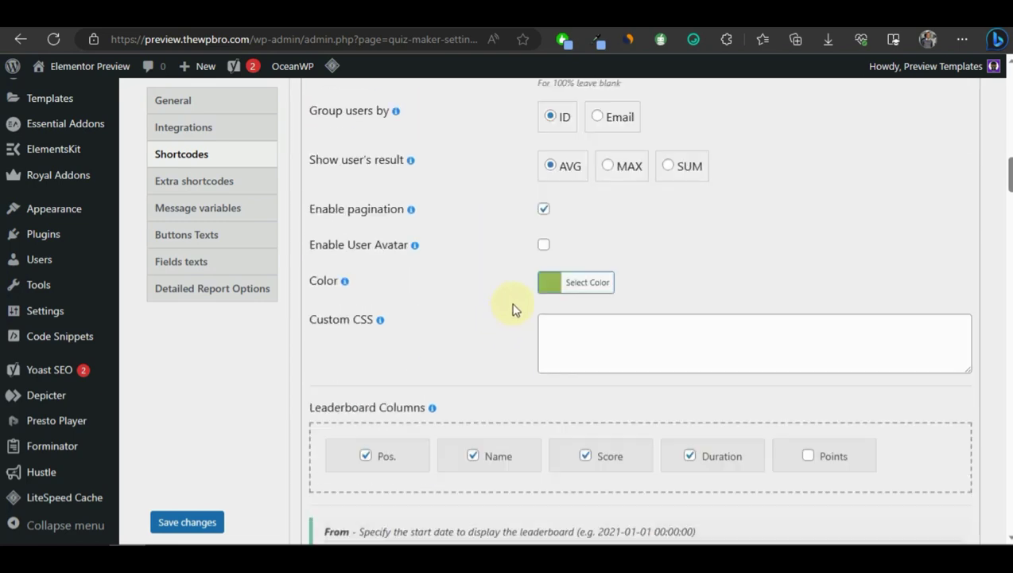
scroll(509, 314, up, 3)
drag(431, 180, 559, 177)
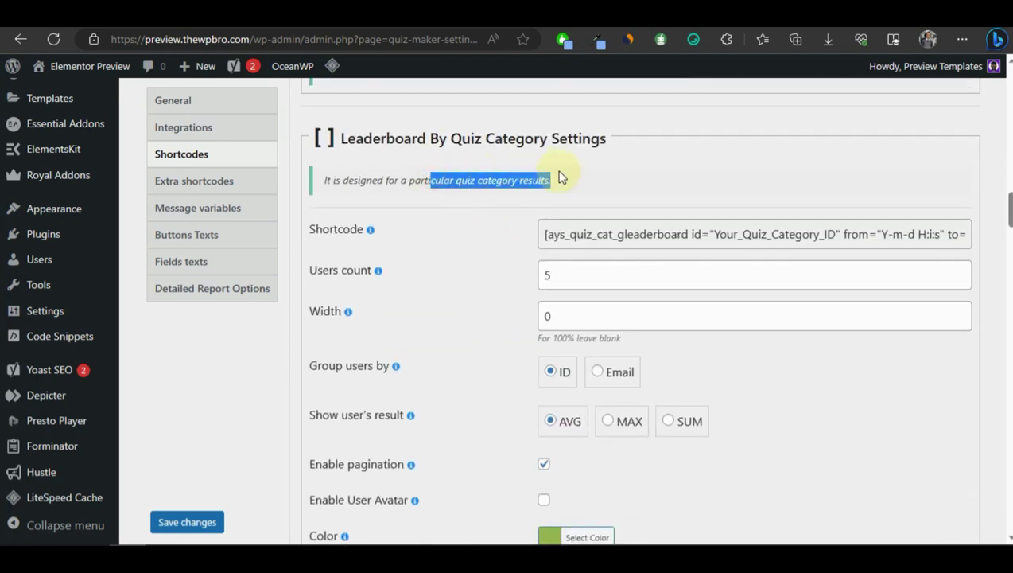
click(452, 211)
scroll(484, 230, down, 6)
scroll(457, 301, up, 7)
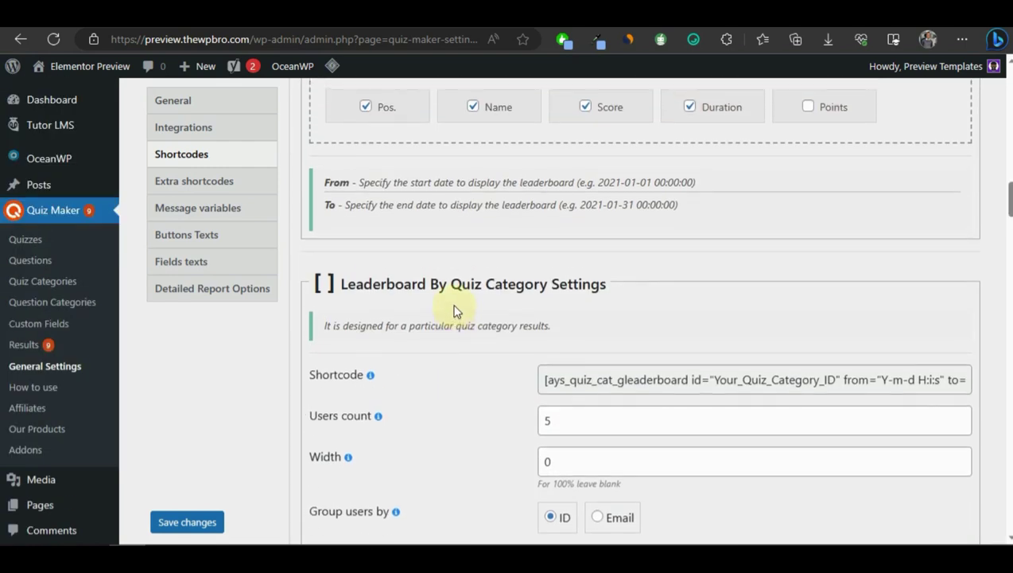
scroll(509, 306, up, 15)
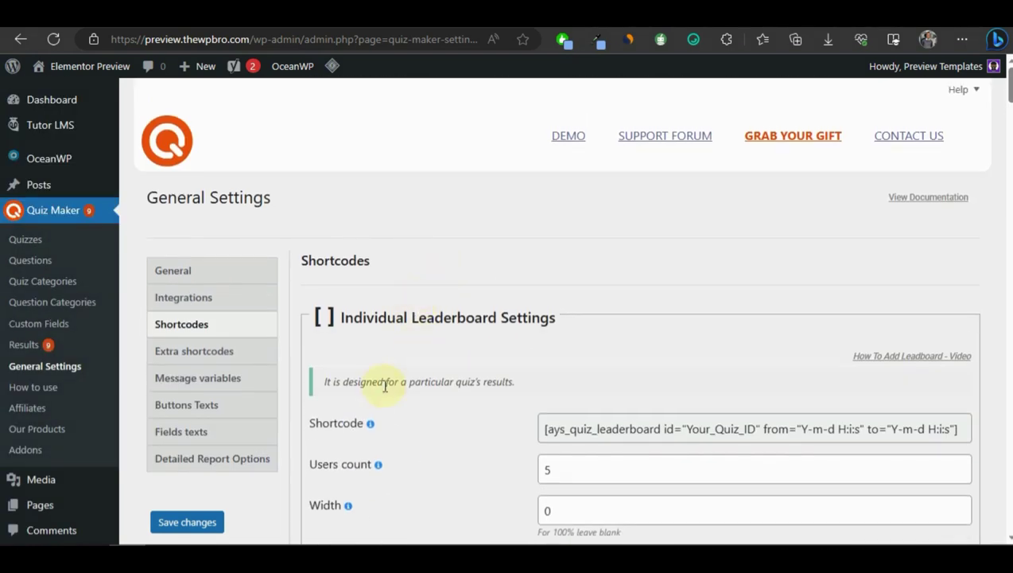
- Copy the Individual Leaderboard shortcode, which covers a particular quiz's results
drag(405, 379, 516, 381)
click(545, 379)
scroll(604, 296, down, 3)
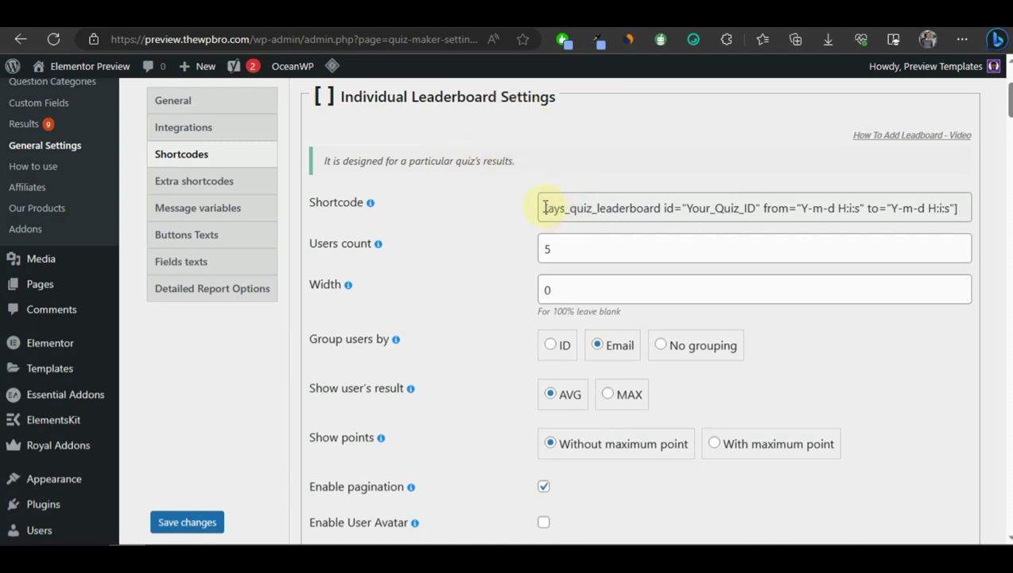
drag(544, 207, 973, 195)
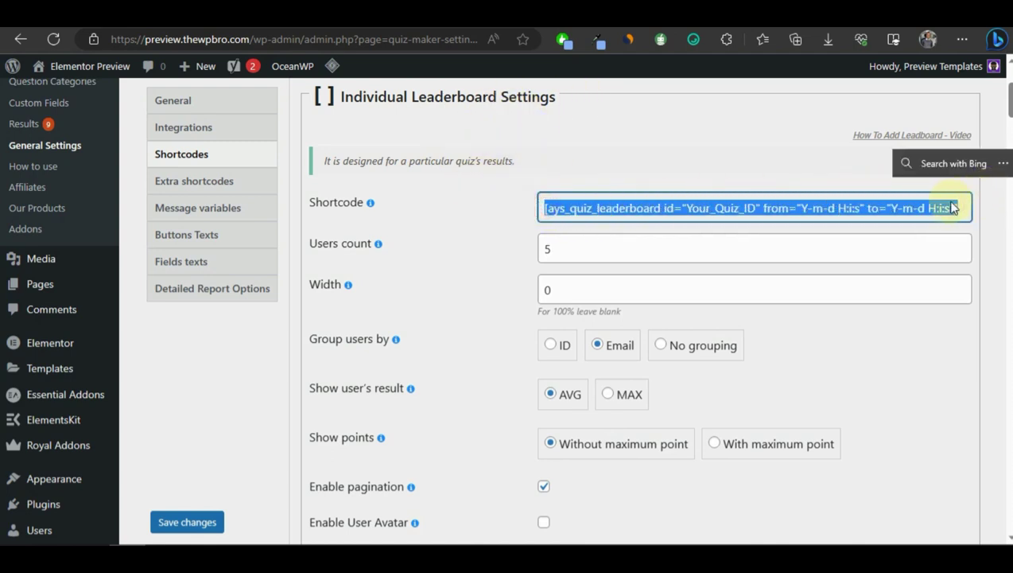
key(ctrl+c)
- Open the editor for a new WordPress page in a separate browser tab
scroll(32, 191, up, 3)
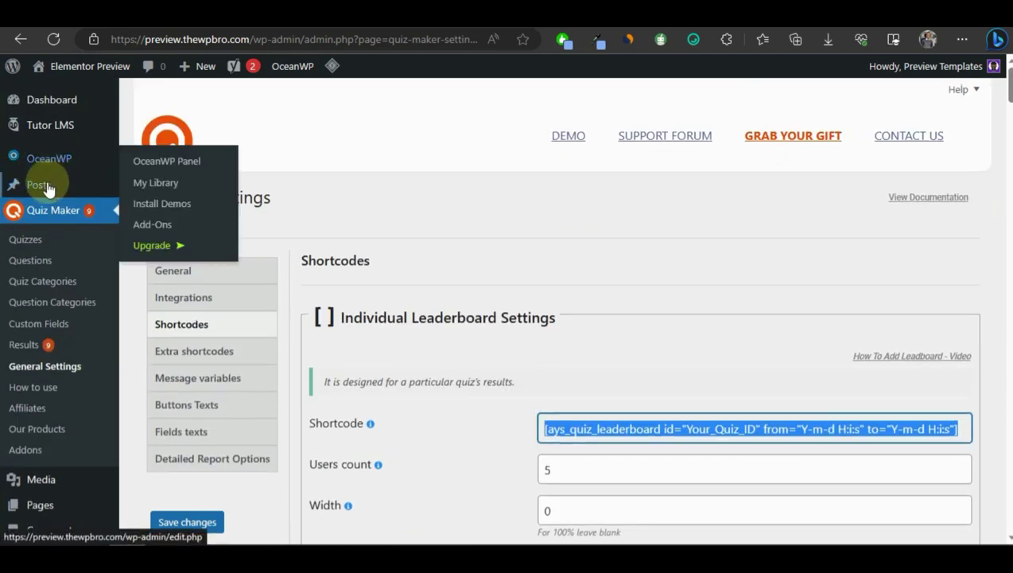
scroll(46, 187, down, 3)
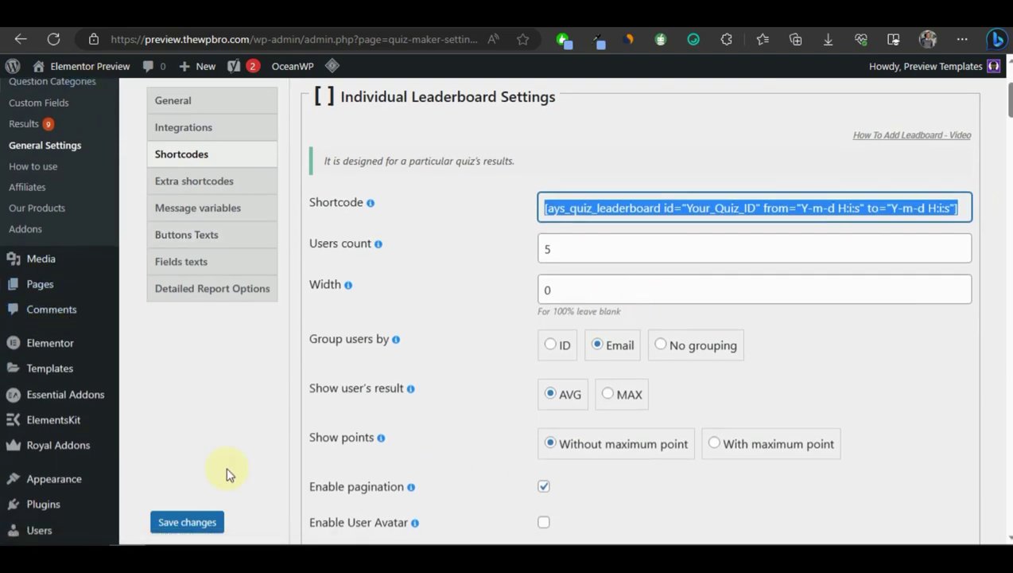
mouse_move(68, 288)
right_click(153, 309)
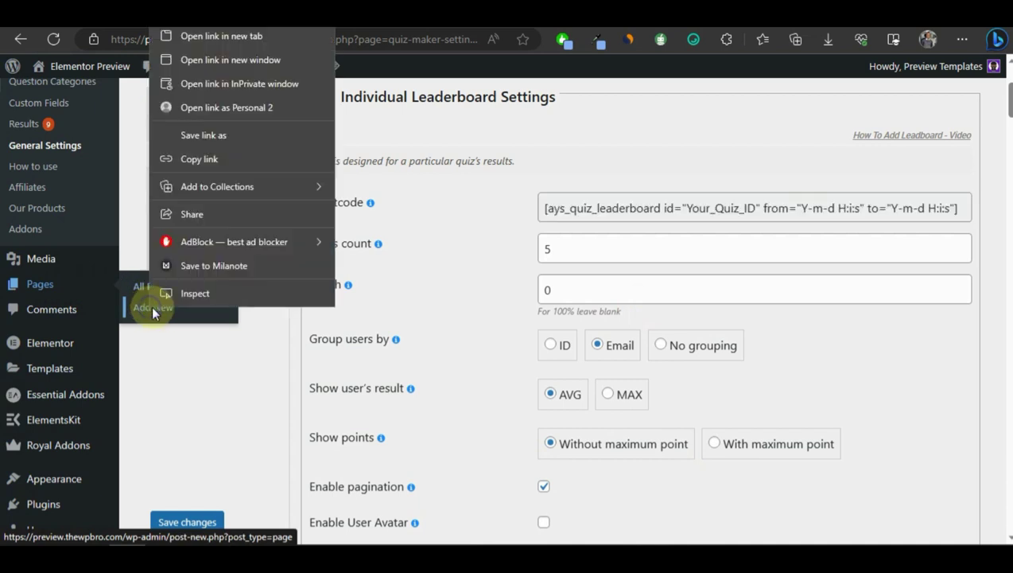
click(248, 35)
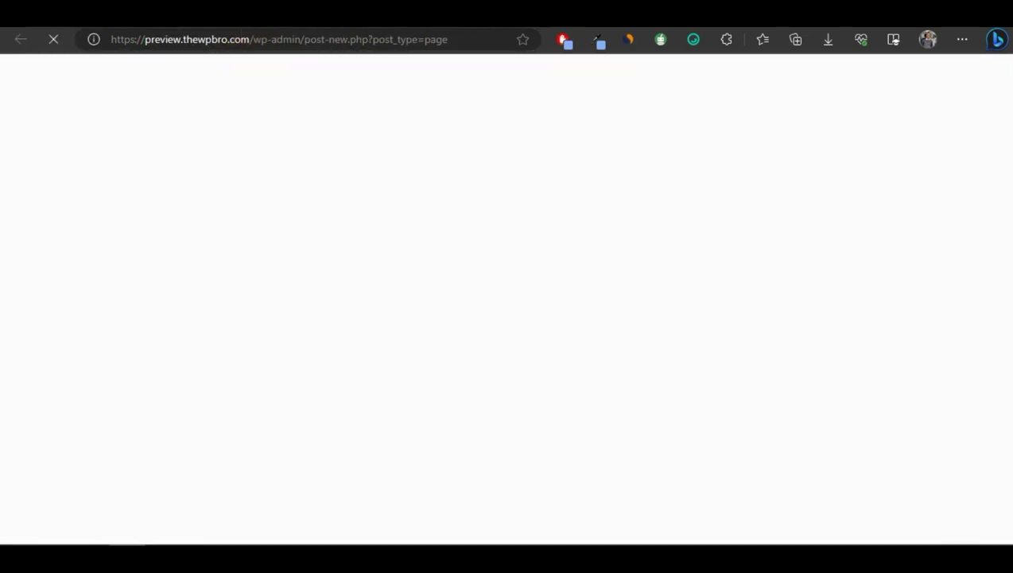
- Back in the Individual Leaderboard settings, set the users count to 10 and group users by ID
key(ctrl+shift+Tab)
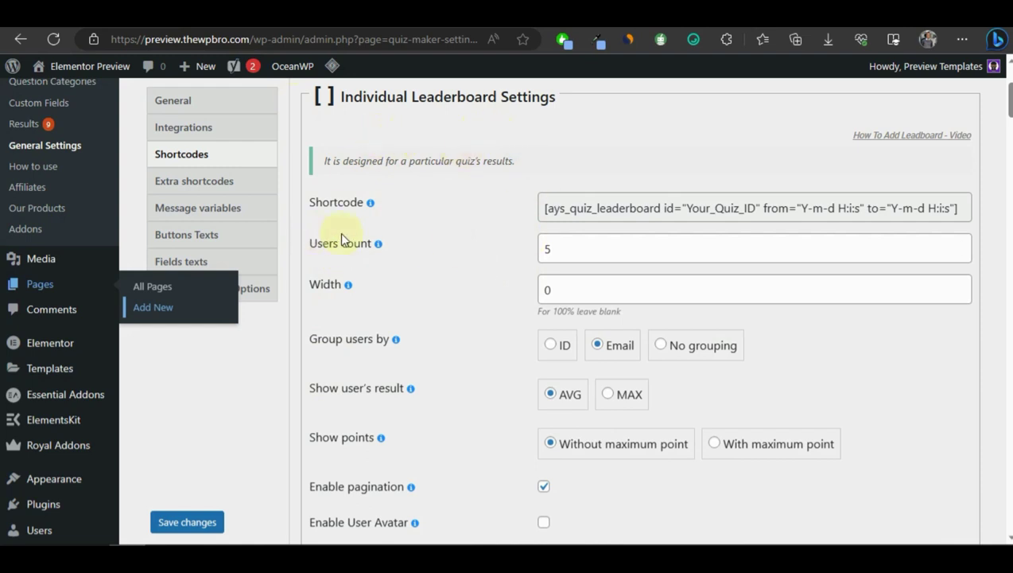
double_click(557, 249)
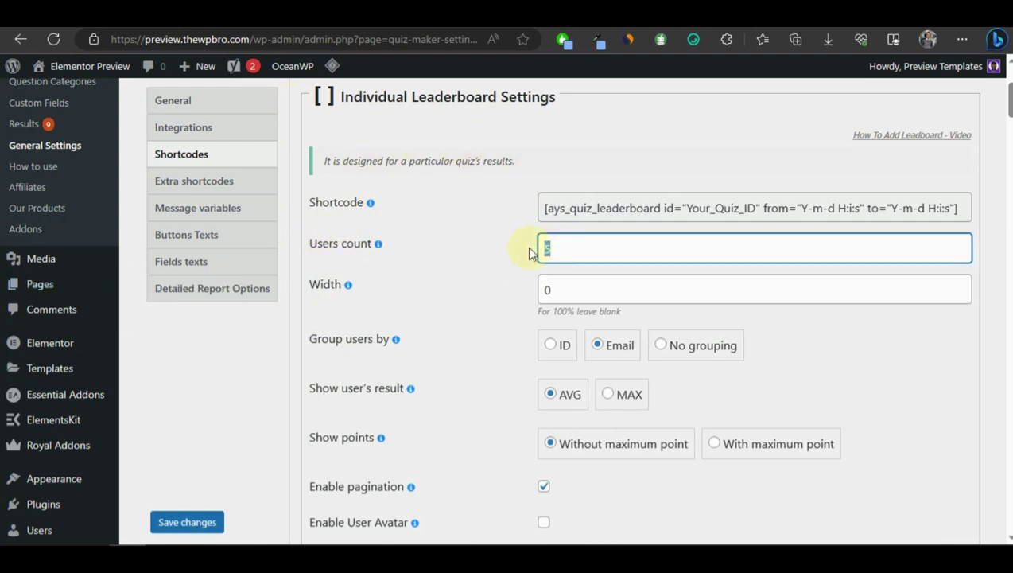
text(10)
scroll(530, 251, down, 1)
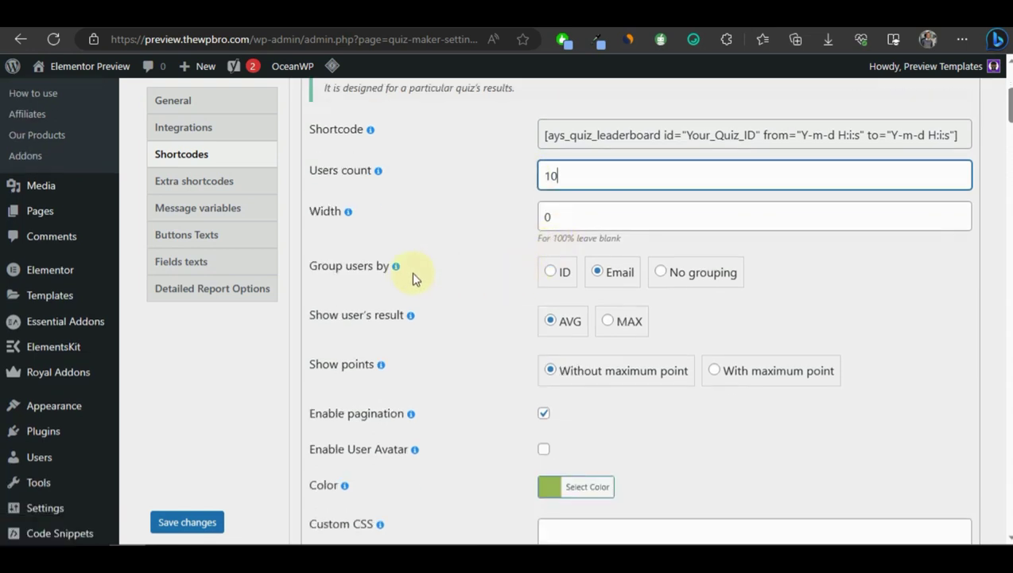
click(552, 273)
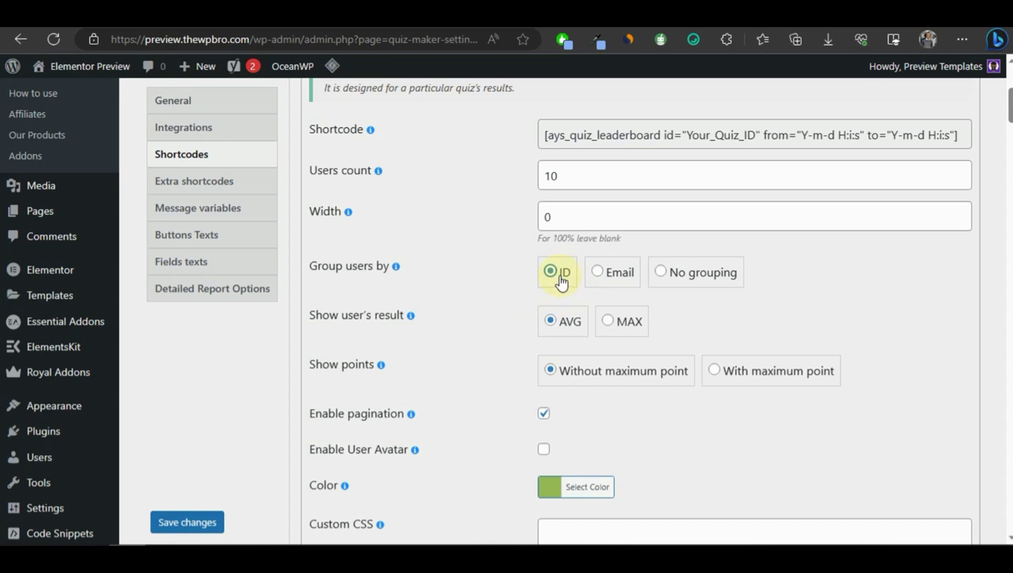
- Group the individual leaderboard's users by Email and save the shortcode settings
click(616, 276)
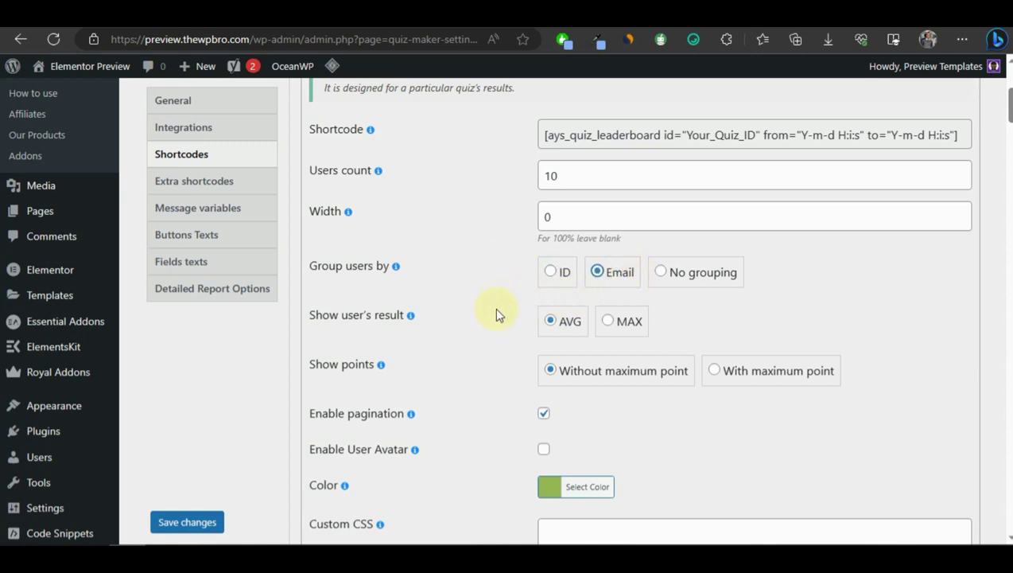
scroll(350, 279, down, 1)
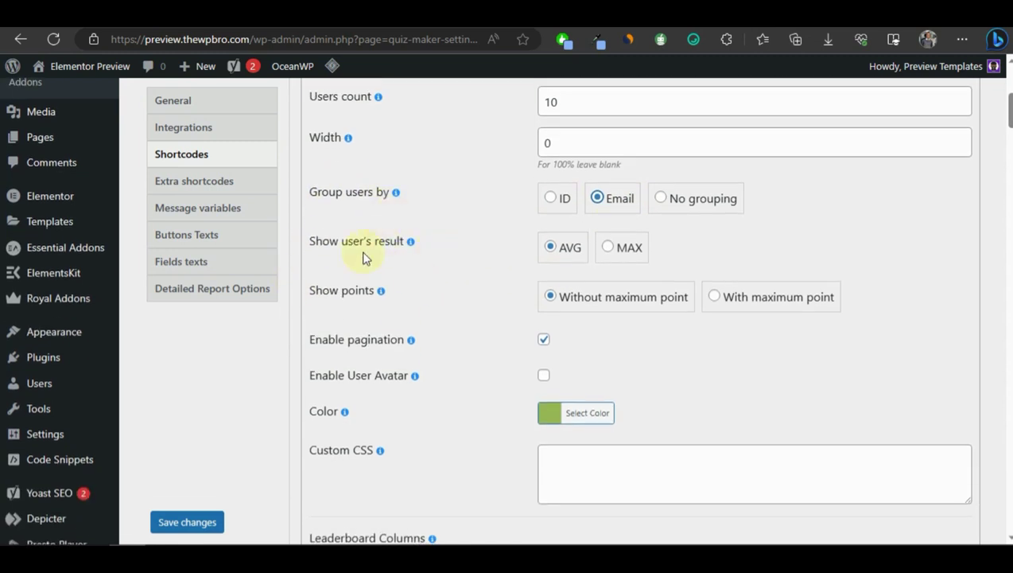
scroll(635, 382, down, 2)
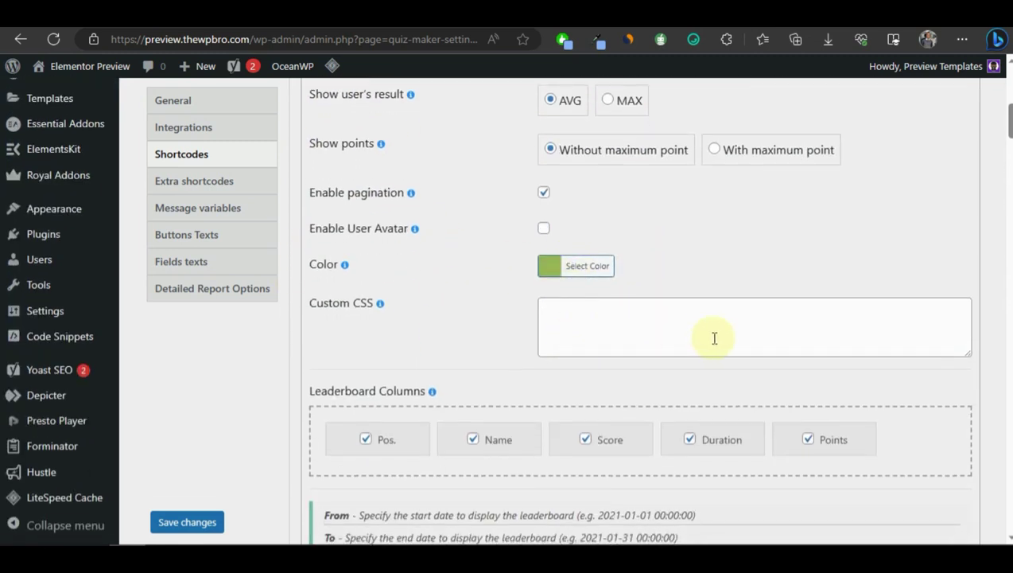
scroll(414, 366, down, 1)
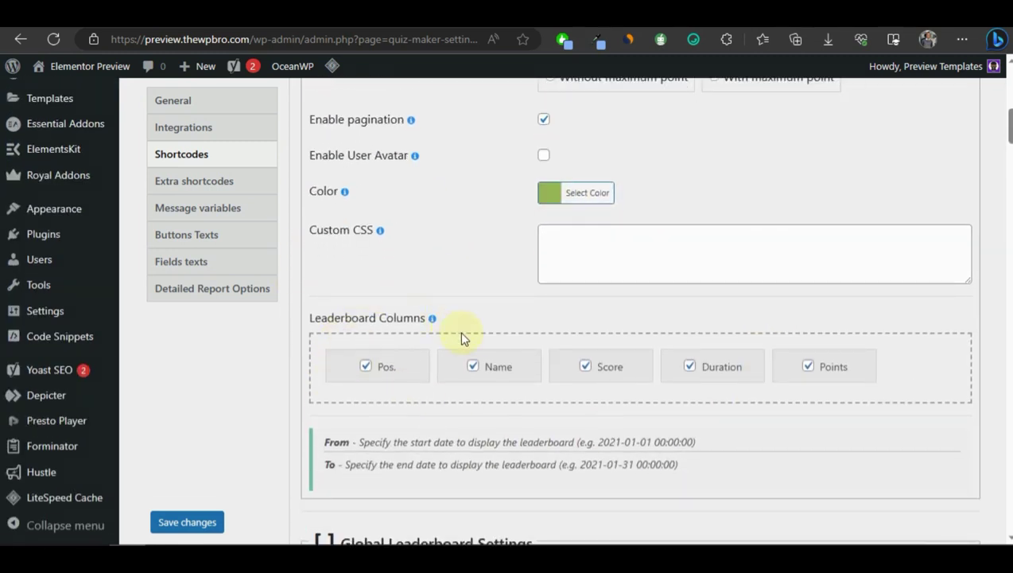
scroll(380, 452, down, 2)
click(187, 521)
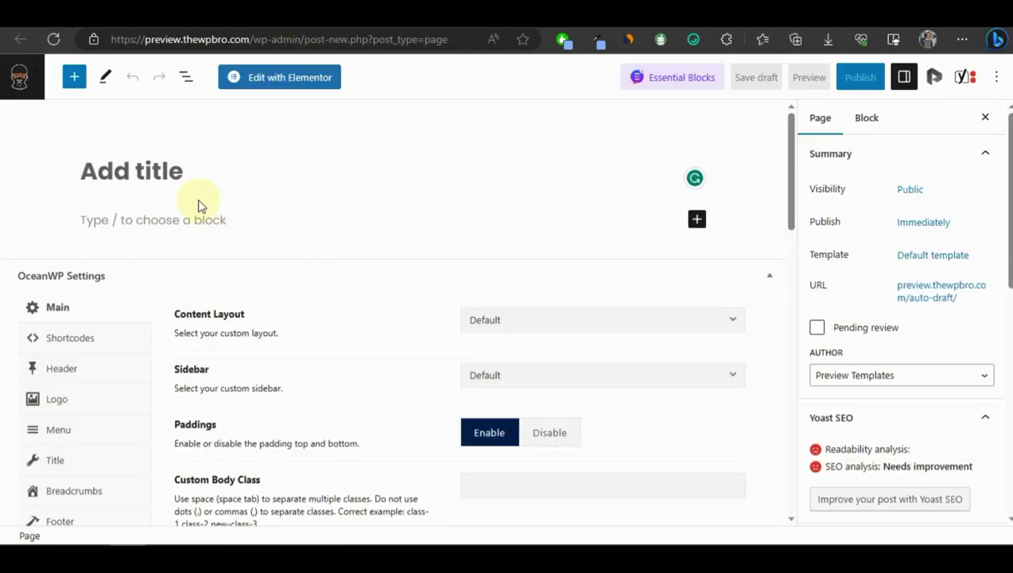
- In the new page's editor, title the page "Leaderboard" and paste the copied individual leaderboard shortcode into its body
text(Lea)
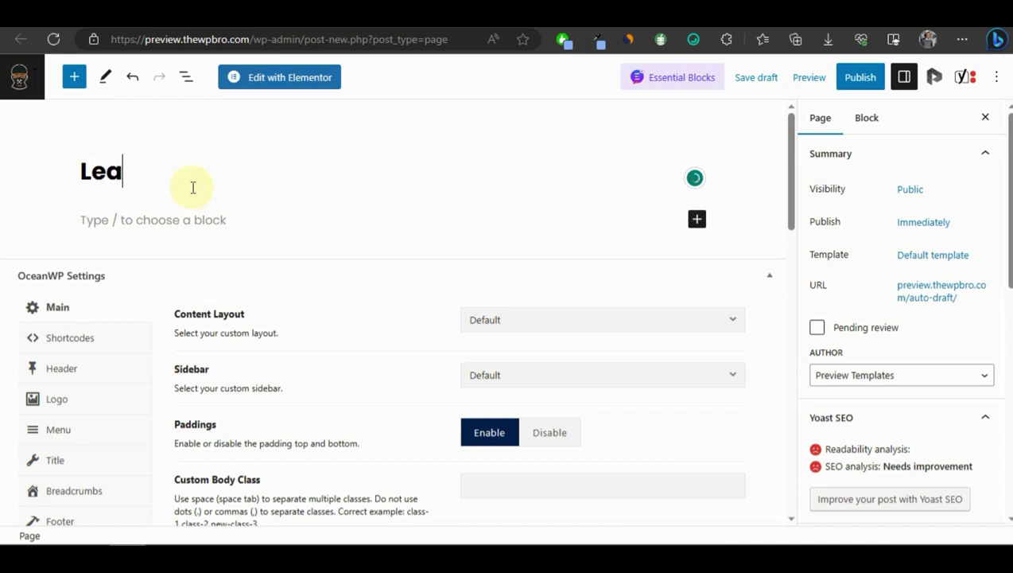
text(derboard)
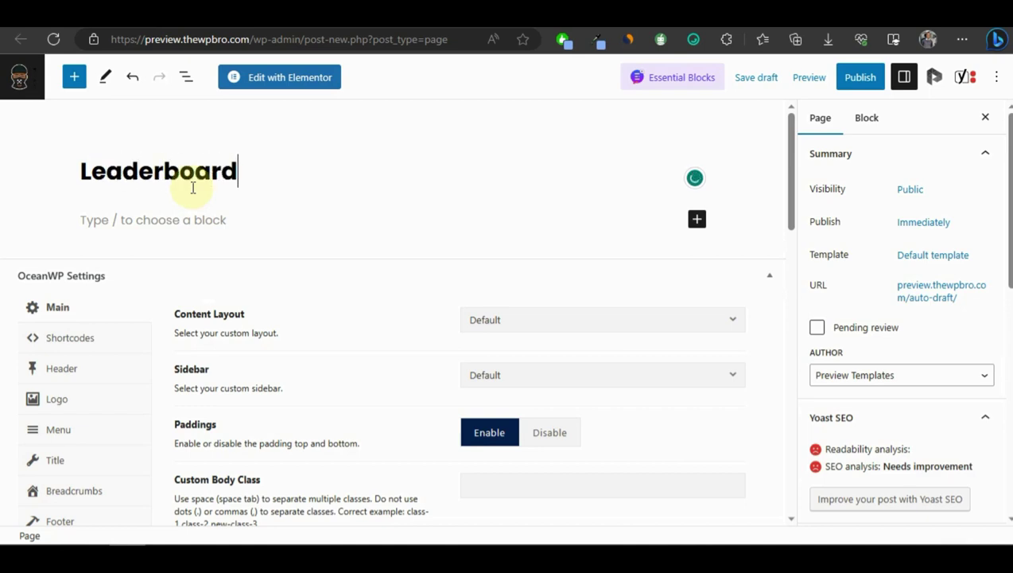
click(203, 227)
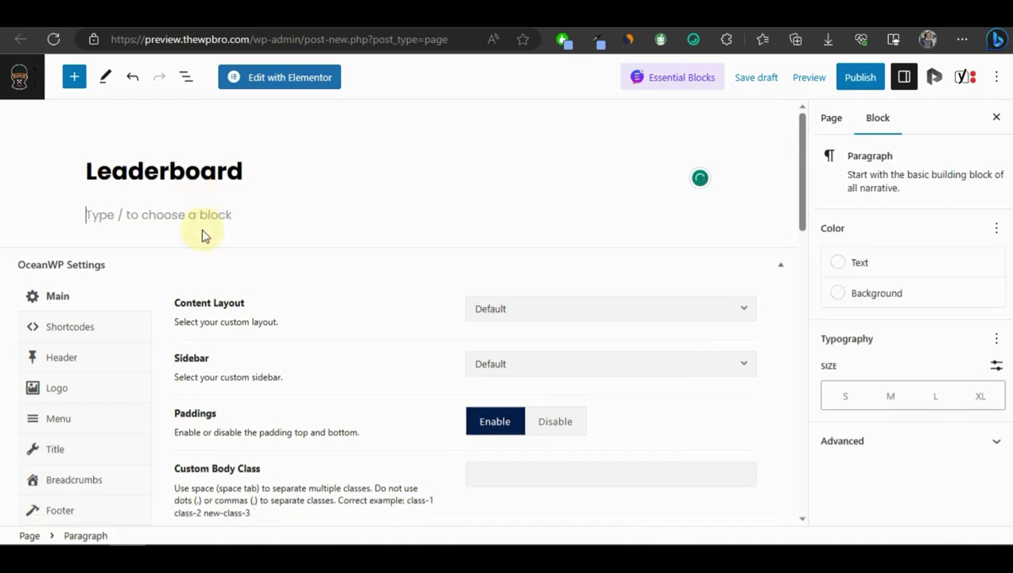
key(ctrl+v)
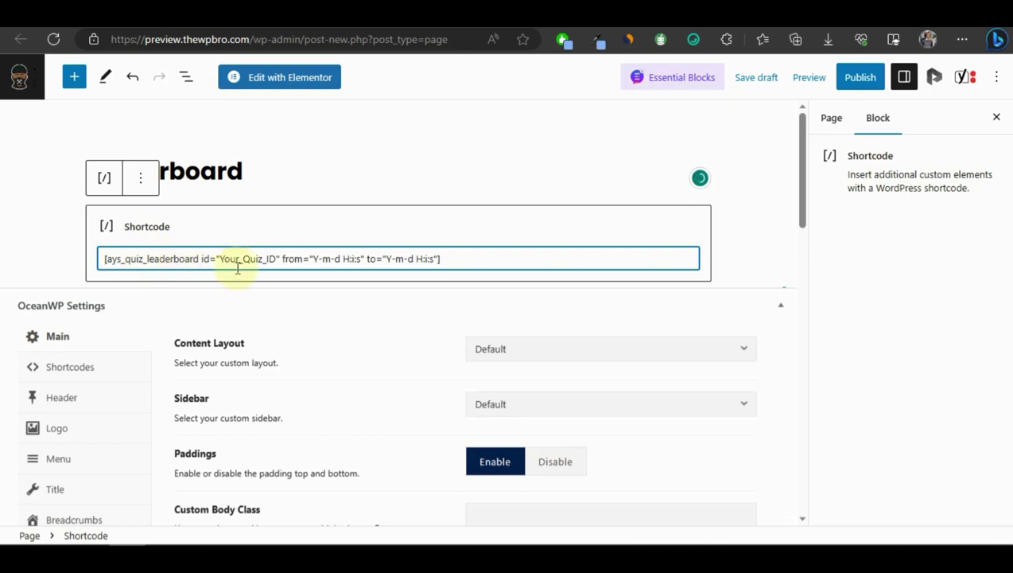
- Copy the WordPress Quiz shortcode from the quizzes list and paste it on a new line below the leaderboard shortcode
drag(220, 258, 276, 263)
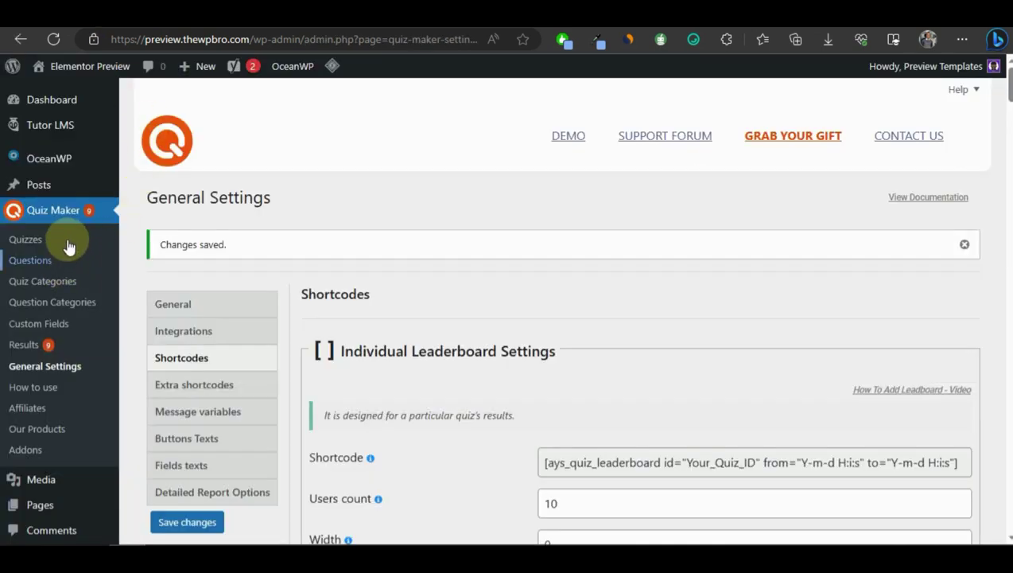
click(68, 243)
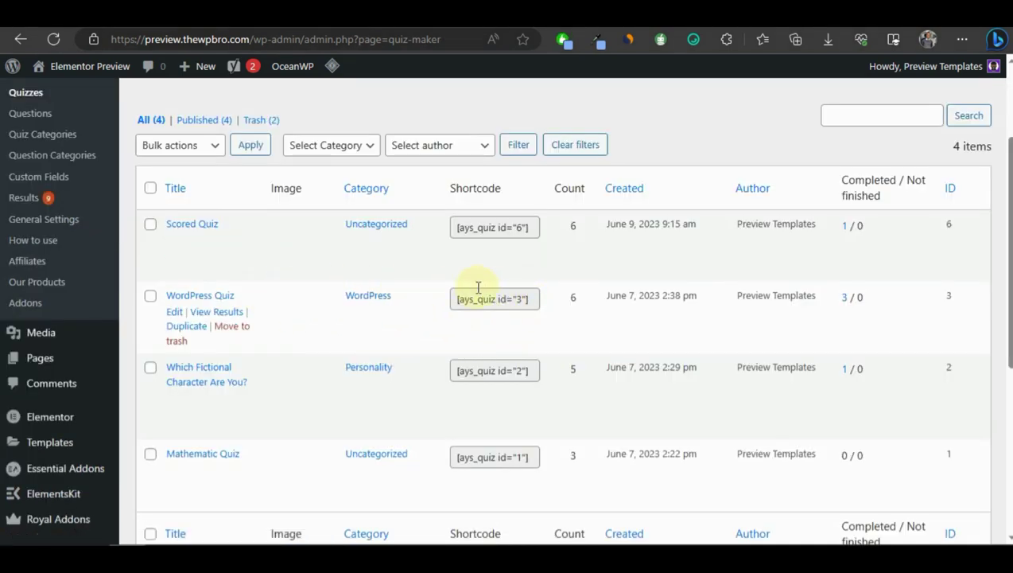
click(525, 300)
key(ctrl+c)
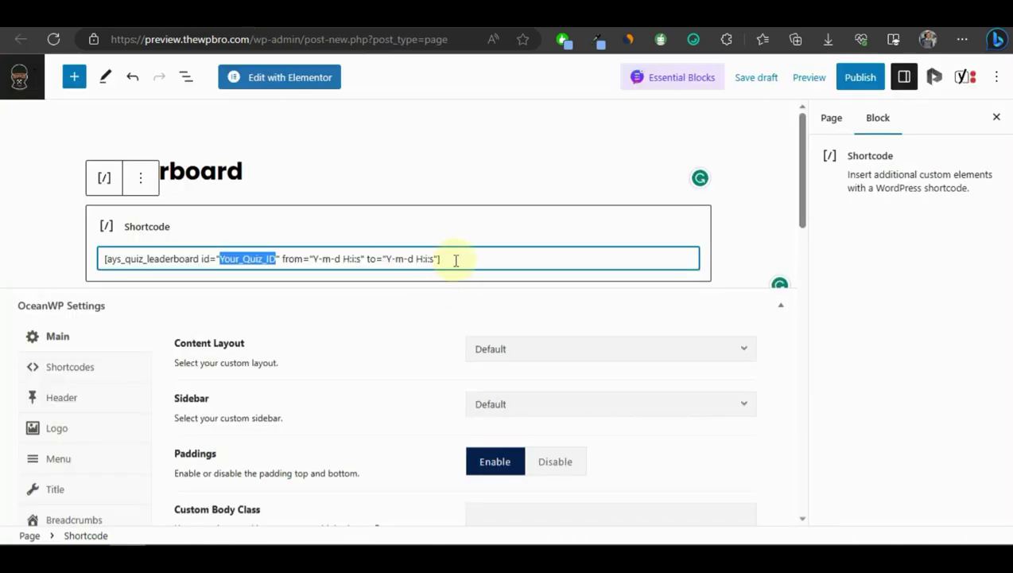
click(455, 258)
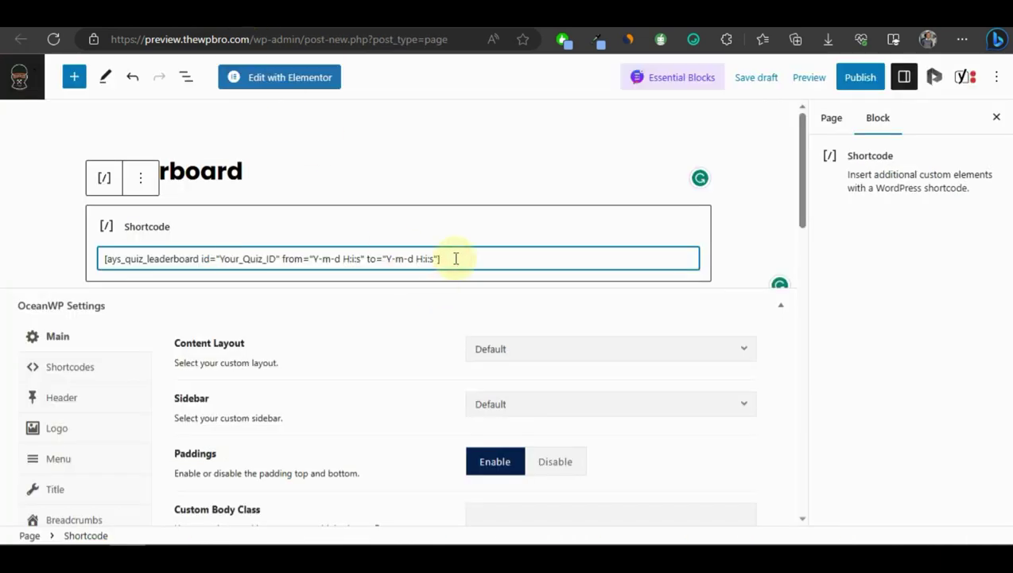
key(Return)
key(ctrl+v)
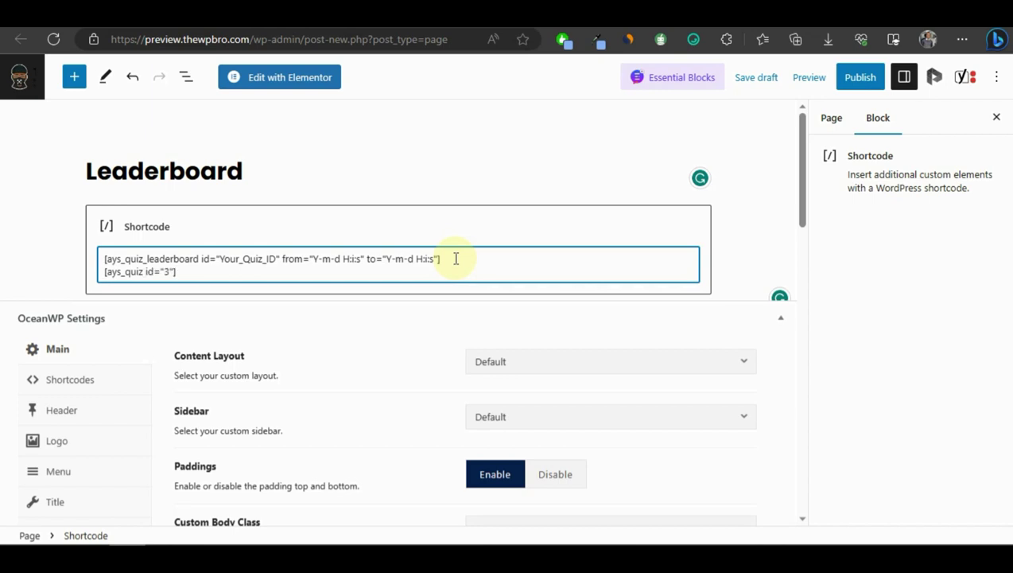
- Replace the Your_Quiz_ID placeholder in the leaderboard shortcode with 3, matching the quiz shortcode below it
drag(450, 259, 102, 255)
drag(195, 274, 112, 273)
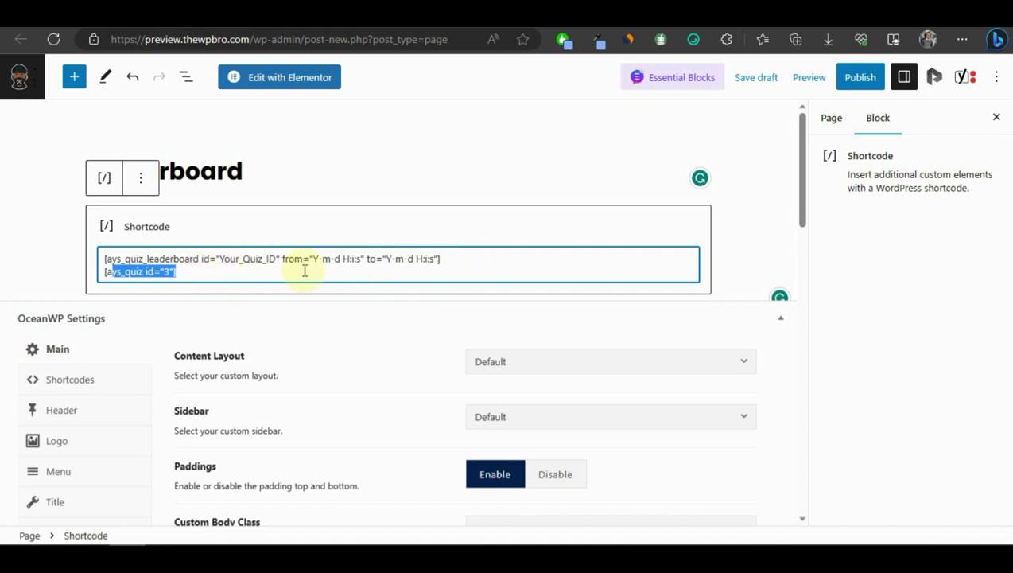
drag(276, 259, 224, 262)
text(3)
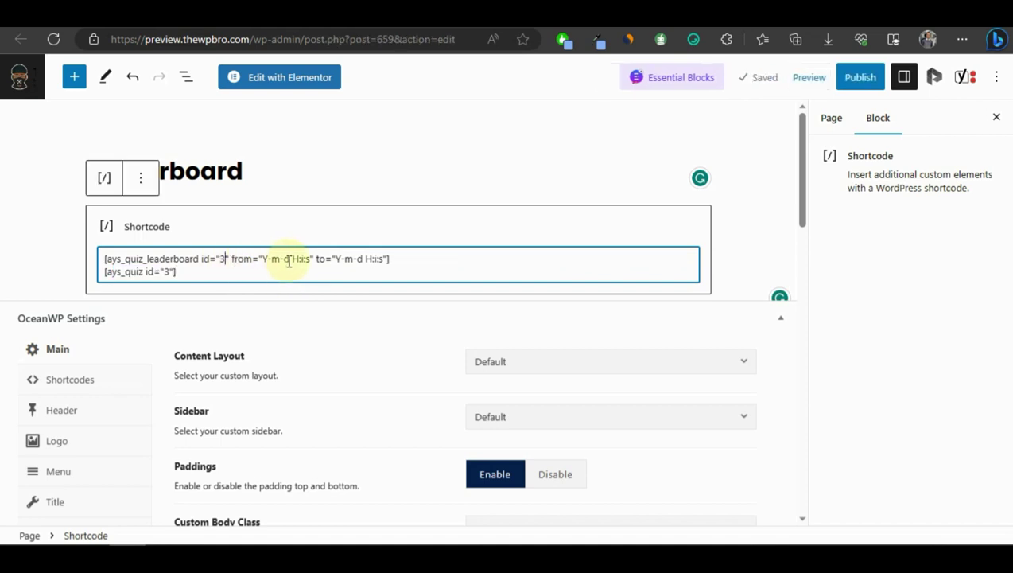
- Set the start date in the leaderboard shortcode's "from" attribute to 2023-06-05
double_click(264, 259)
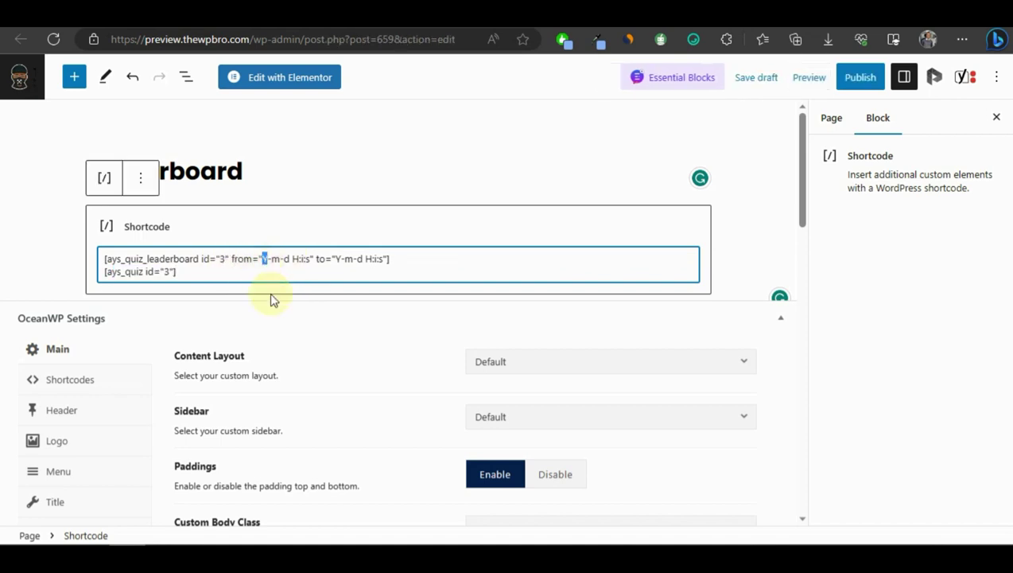
text(2023)
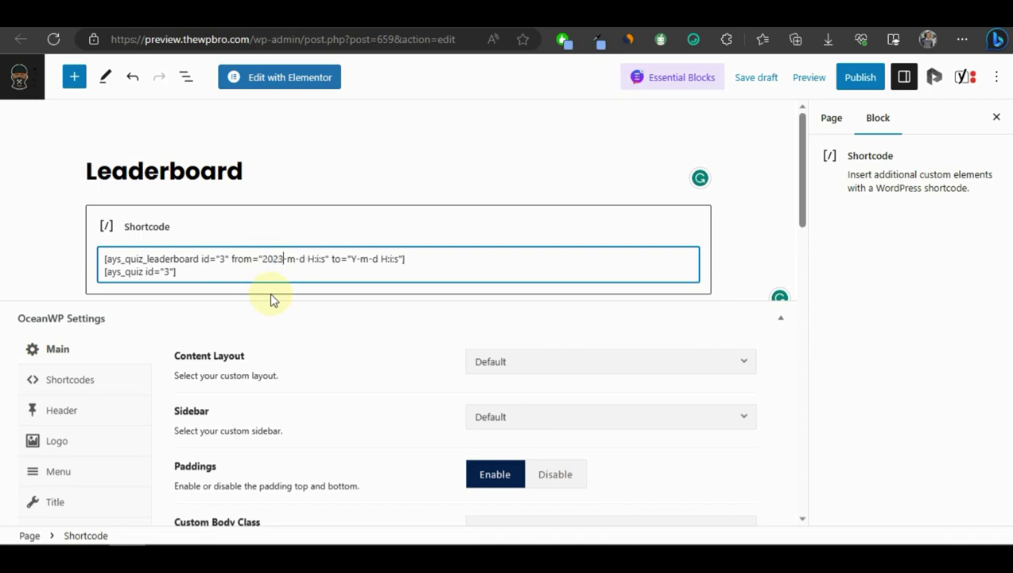
double_click(291, 258)
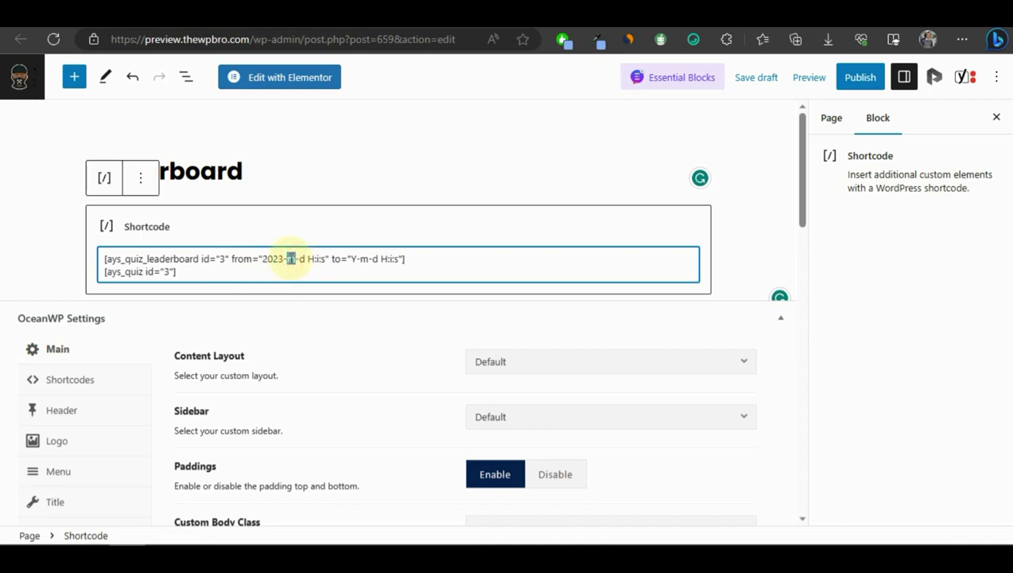
text(06)
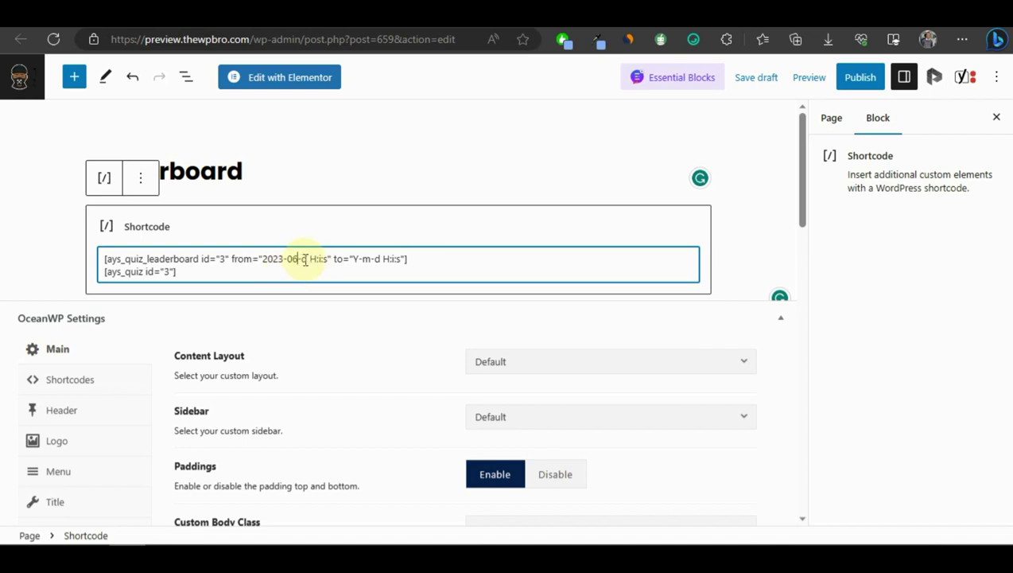
double_click(305, 259)
text(15)
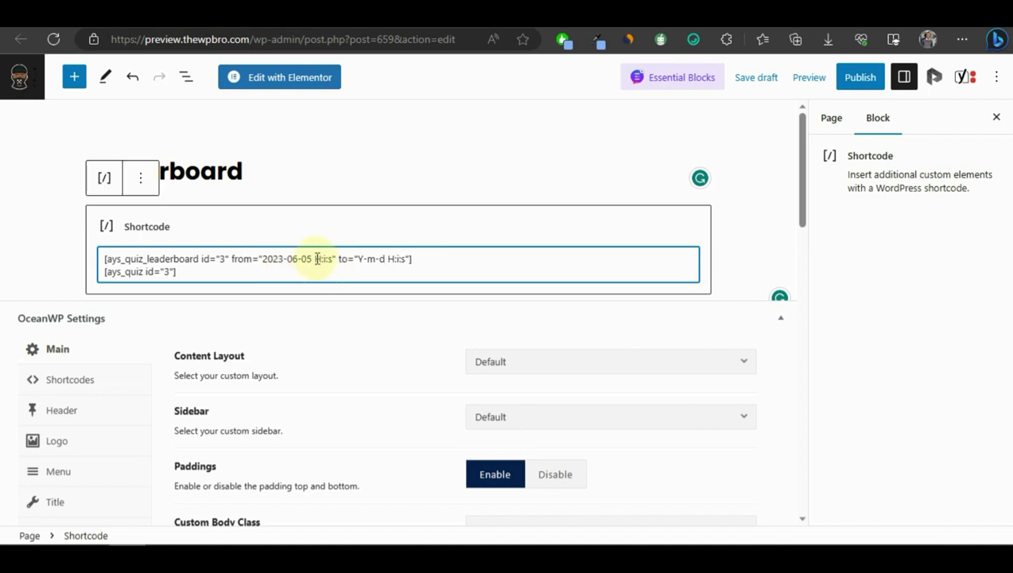
- Set the start time in the leaderboard shortcode's "from" attribute to 00:00:00
drag(315, 258, 321, 258)
text(00)
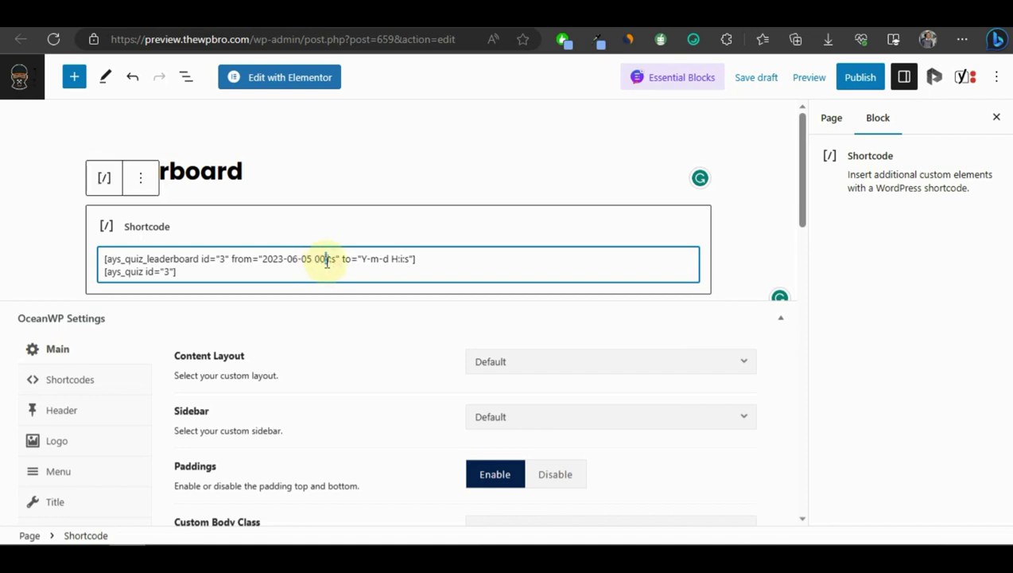
text(00)
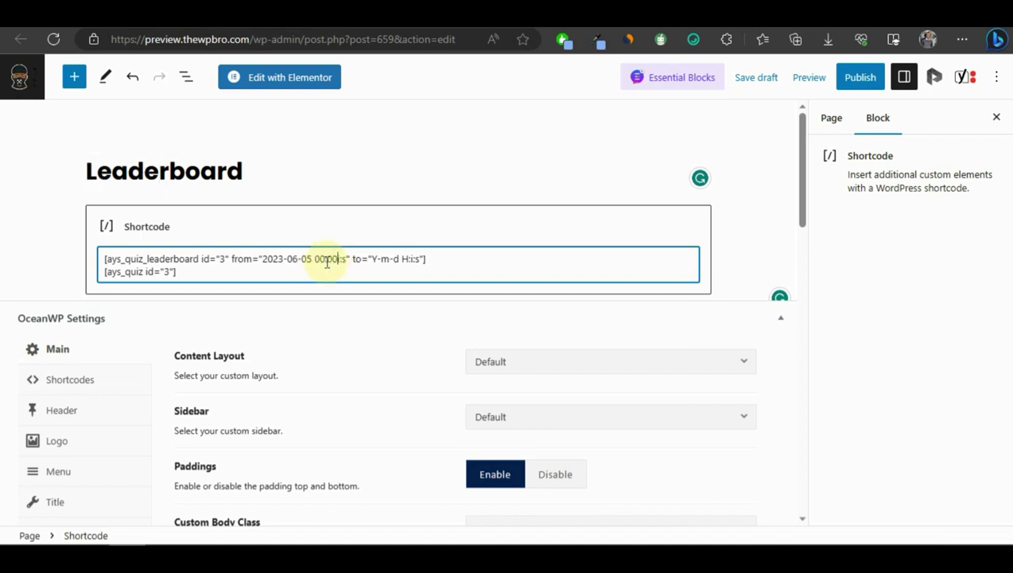
key(Delete)
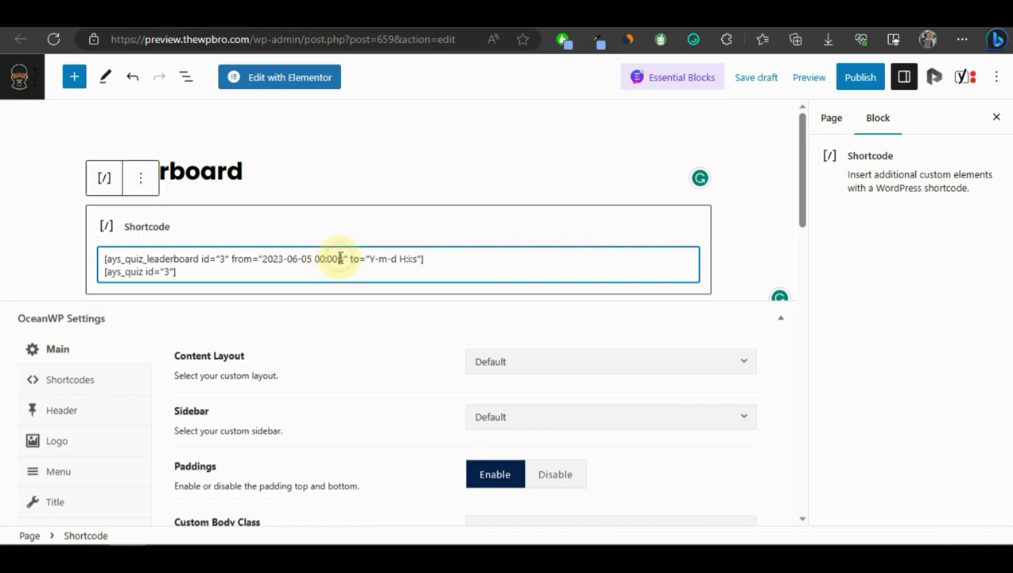
text(0)
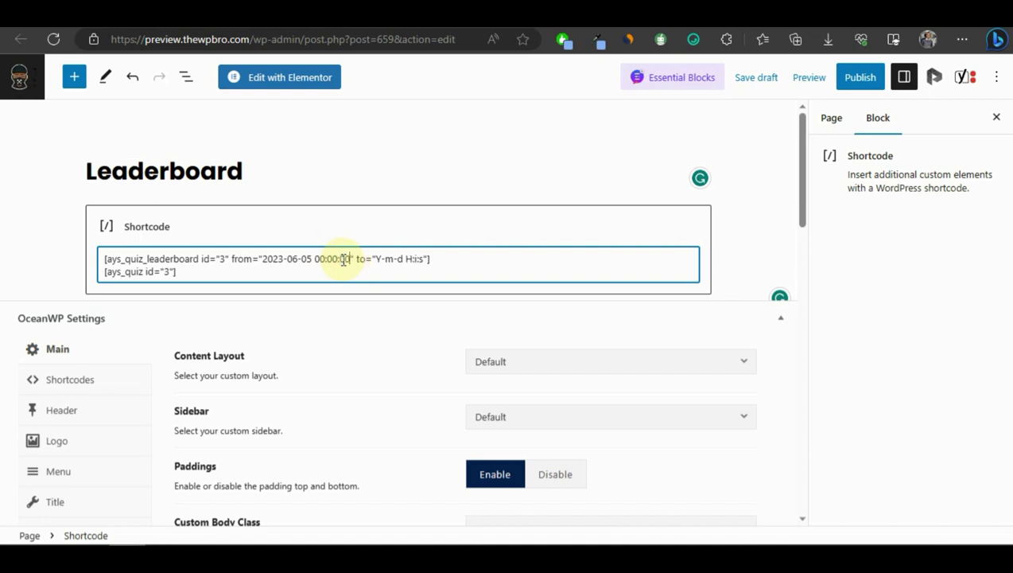
text(0)
- Set the end date in the leaderboard shortcode's "to" attribute to 2023-07-07
double_click(378, 258)
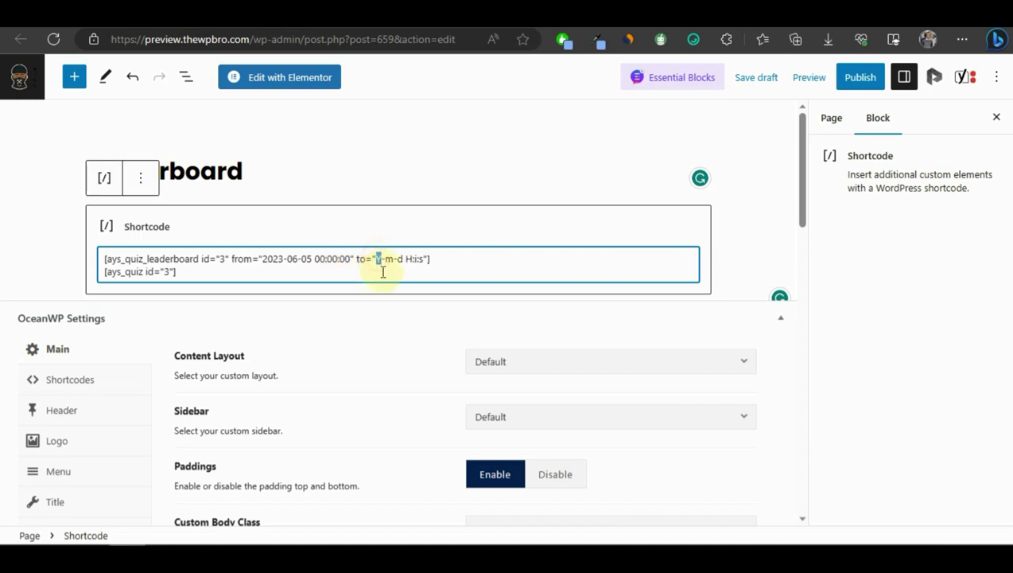
text(20)
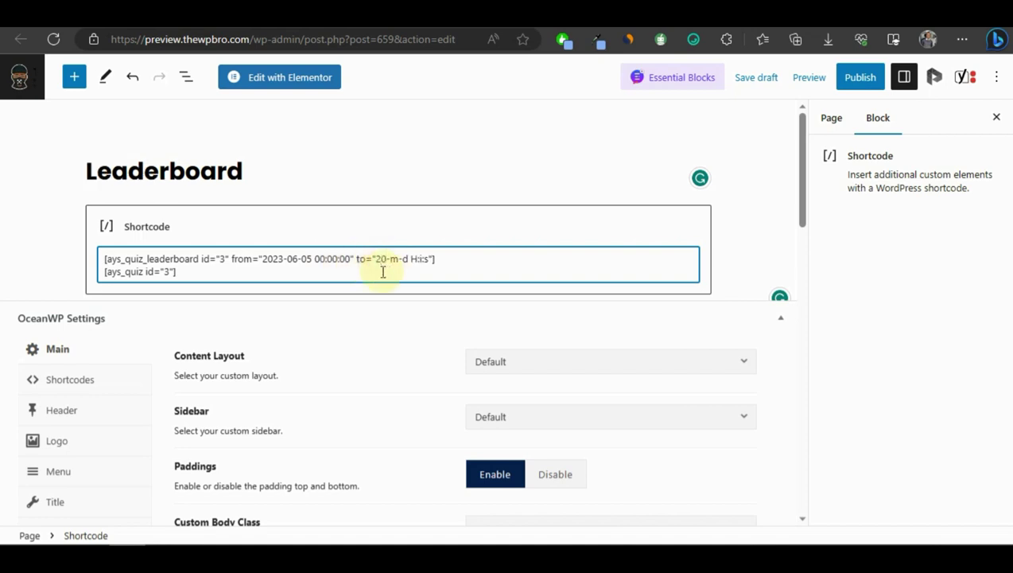
text(23)
double_click(404, 259)
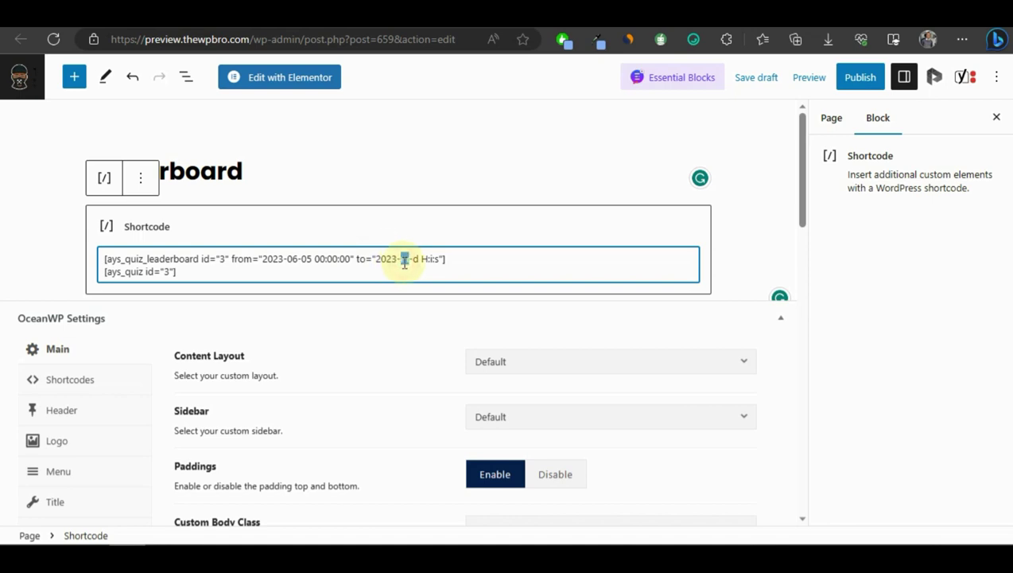
text(07)
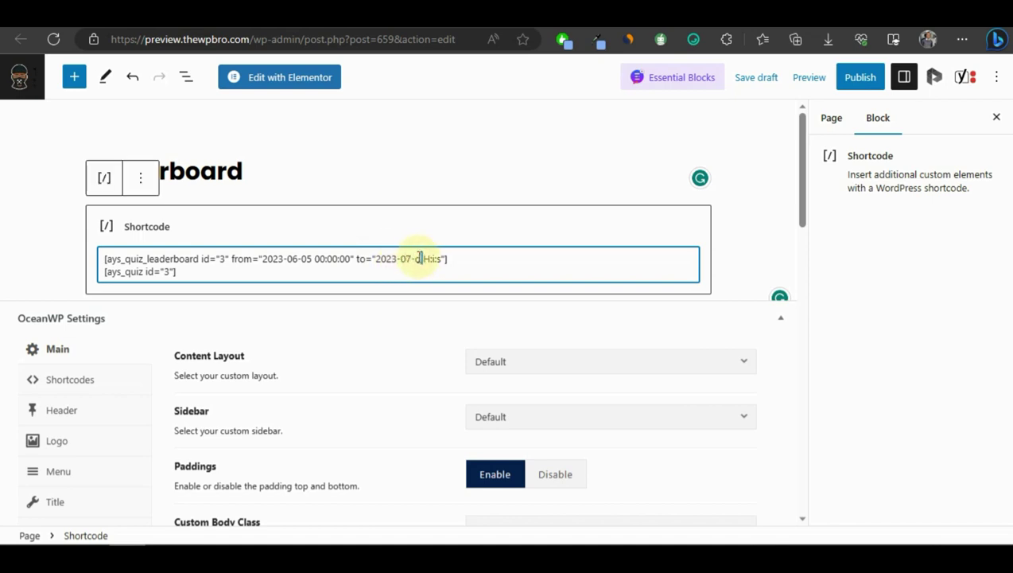
double_click(419, 258)
text(07)
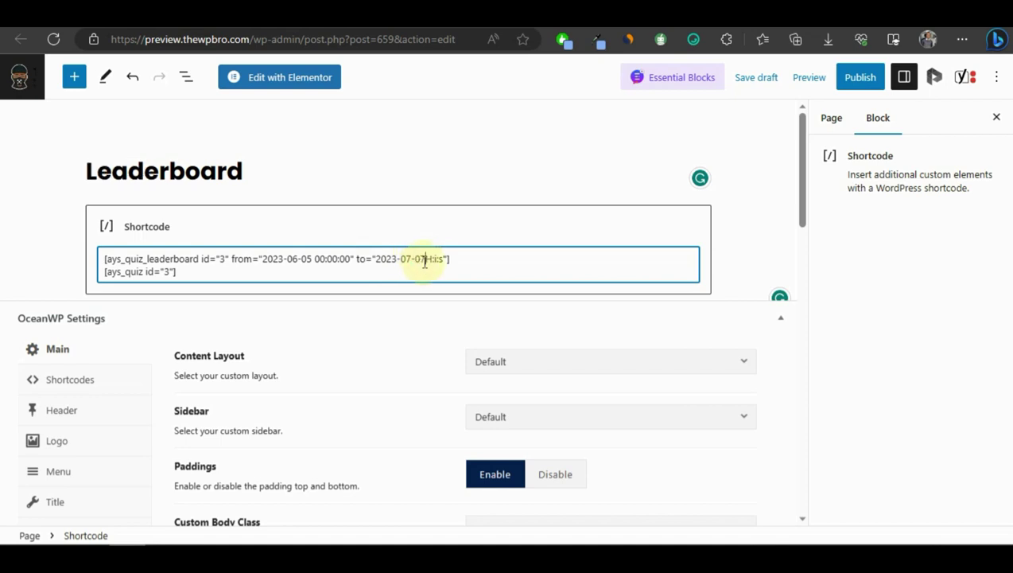
- Set the end time in the leaderboard shortcode's "to" attribute to 00:00:00
double_click(430, 259)
text(00)
double_click(440, 258)
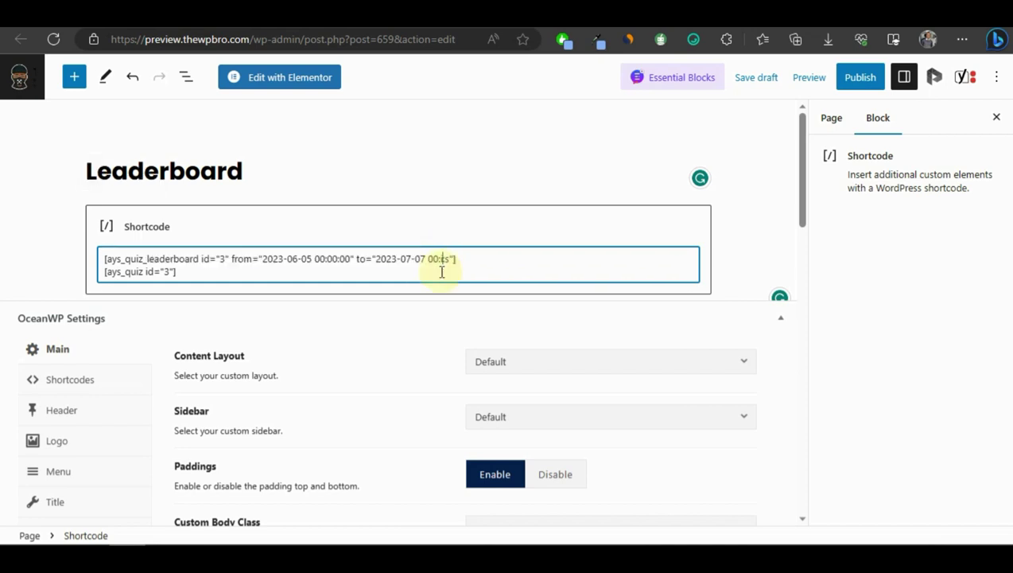
text(00:)
double_click(462, 258)
text(00:00)
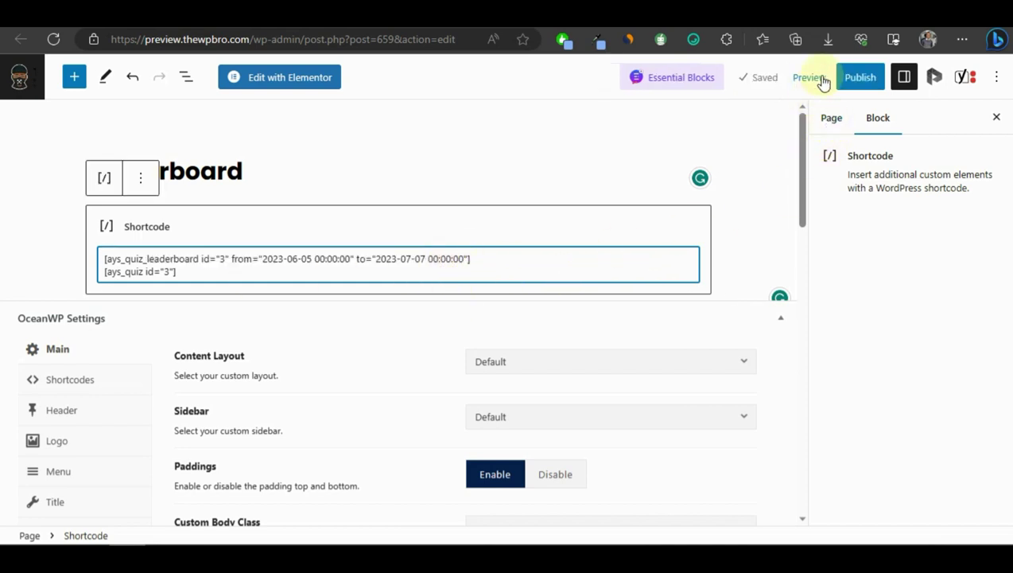
- Publish the Leaderboard page and open the published page from its view link
click(853, 76)
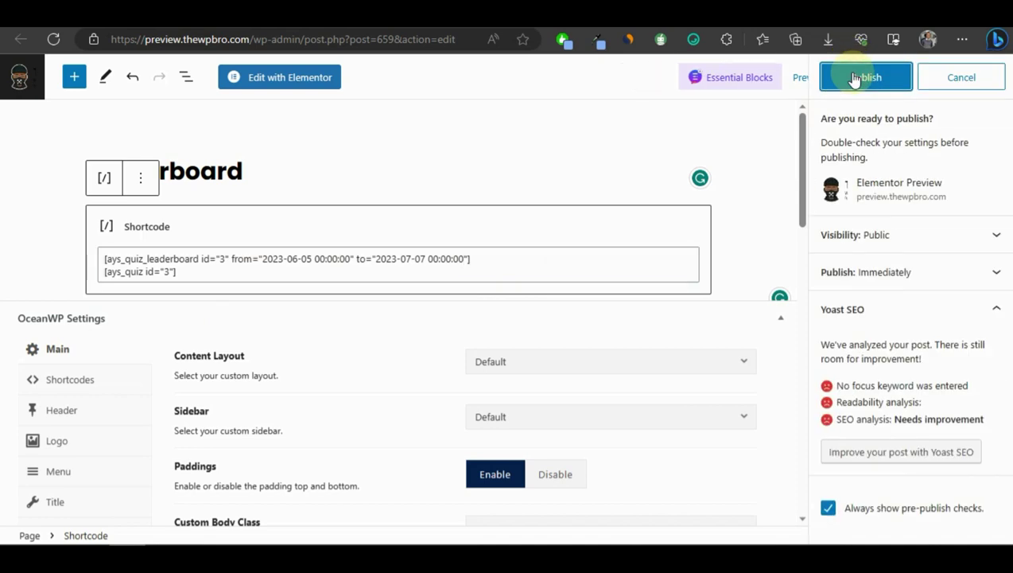
click(854, 77)
right_click(149, 504)
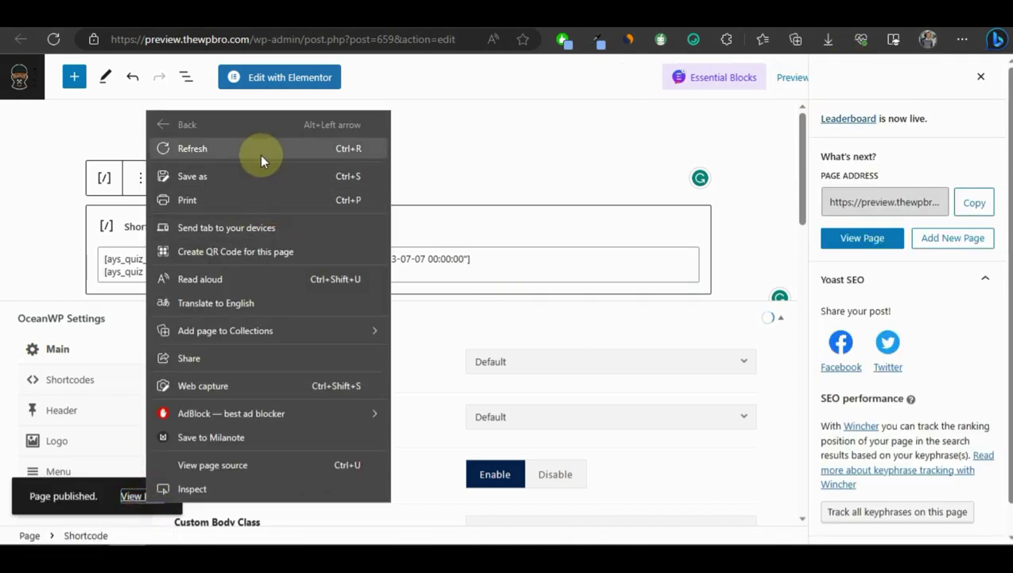
click(127, 498)
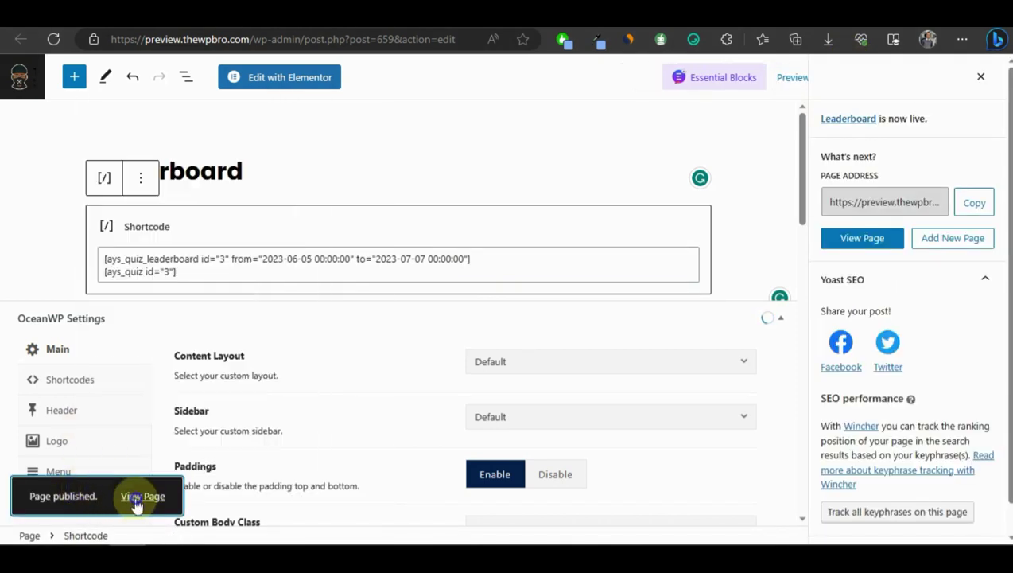
right_click(137, 499)
click(218, 228)
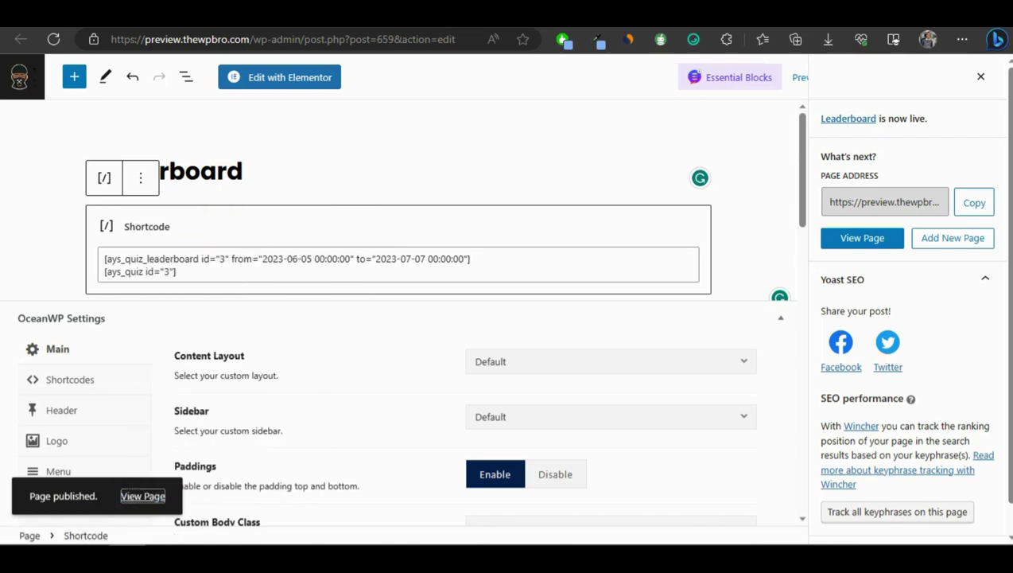